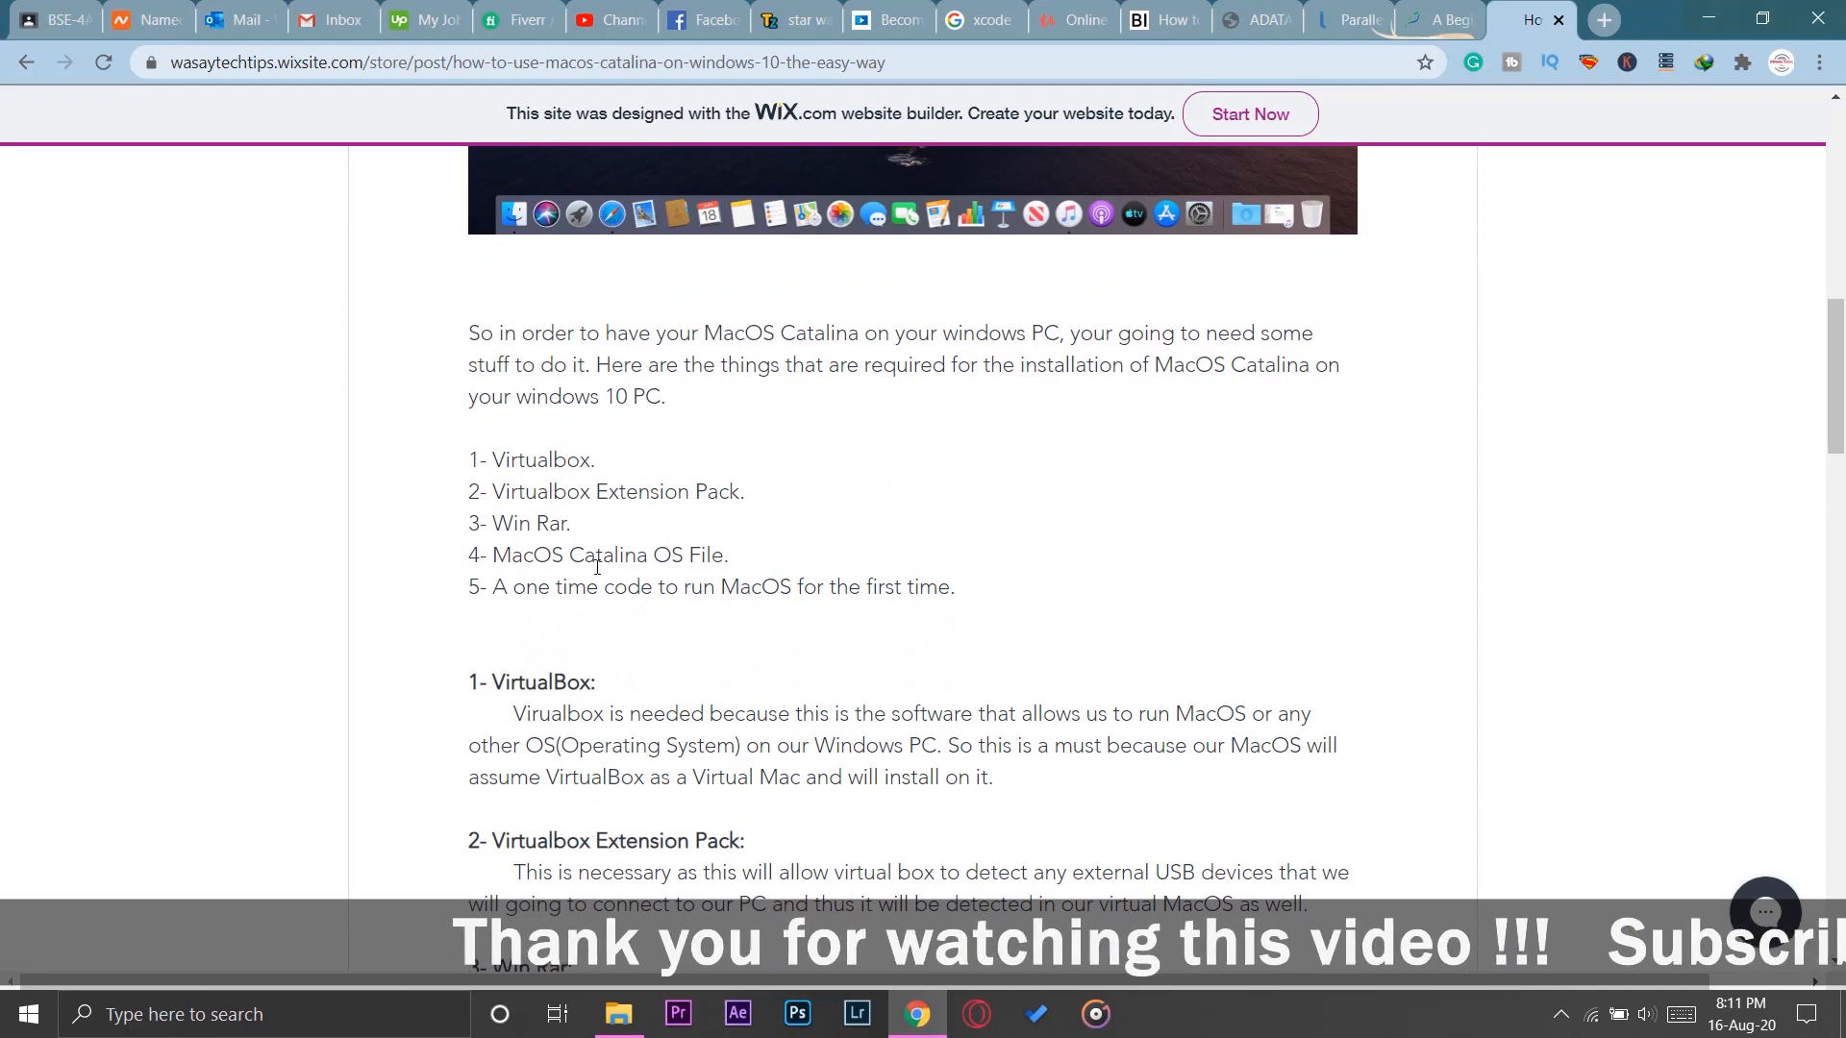
- Review the article's list of five requirements for installing MacOS Catalina on a Windows 10 PC
left_click_drag(491, 385, 638, 383)
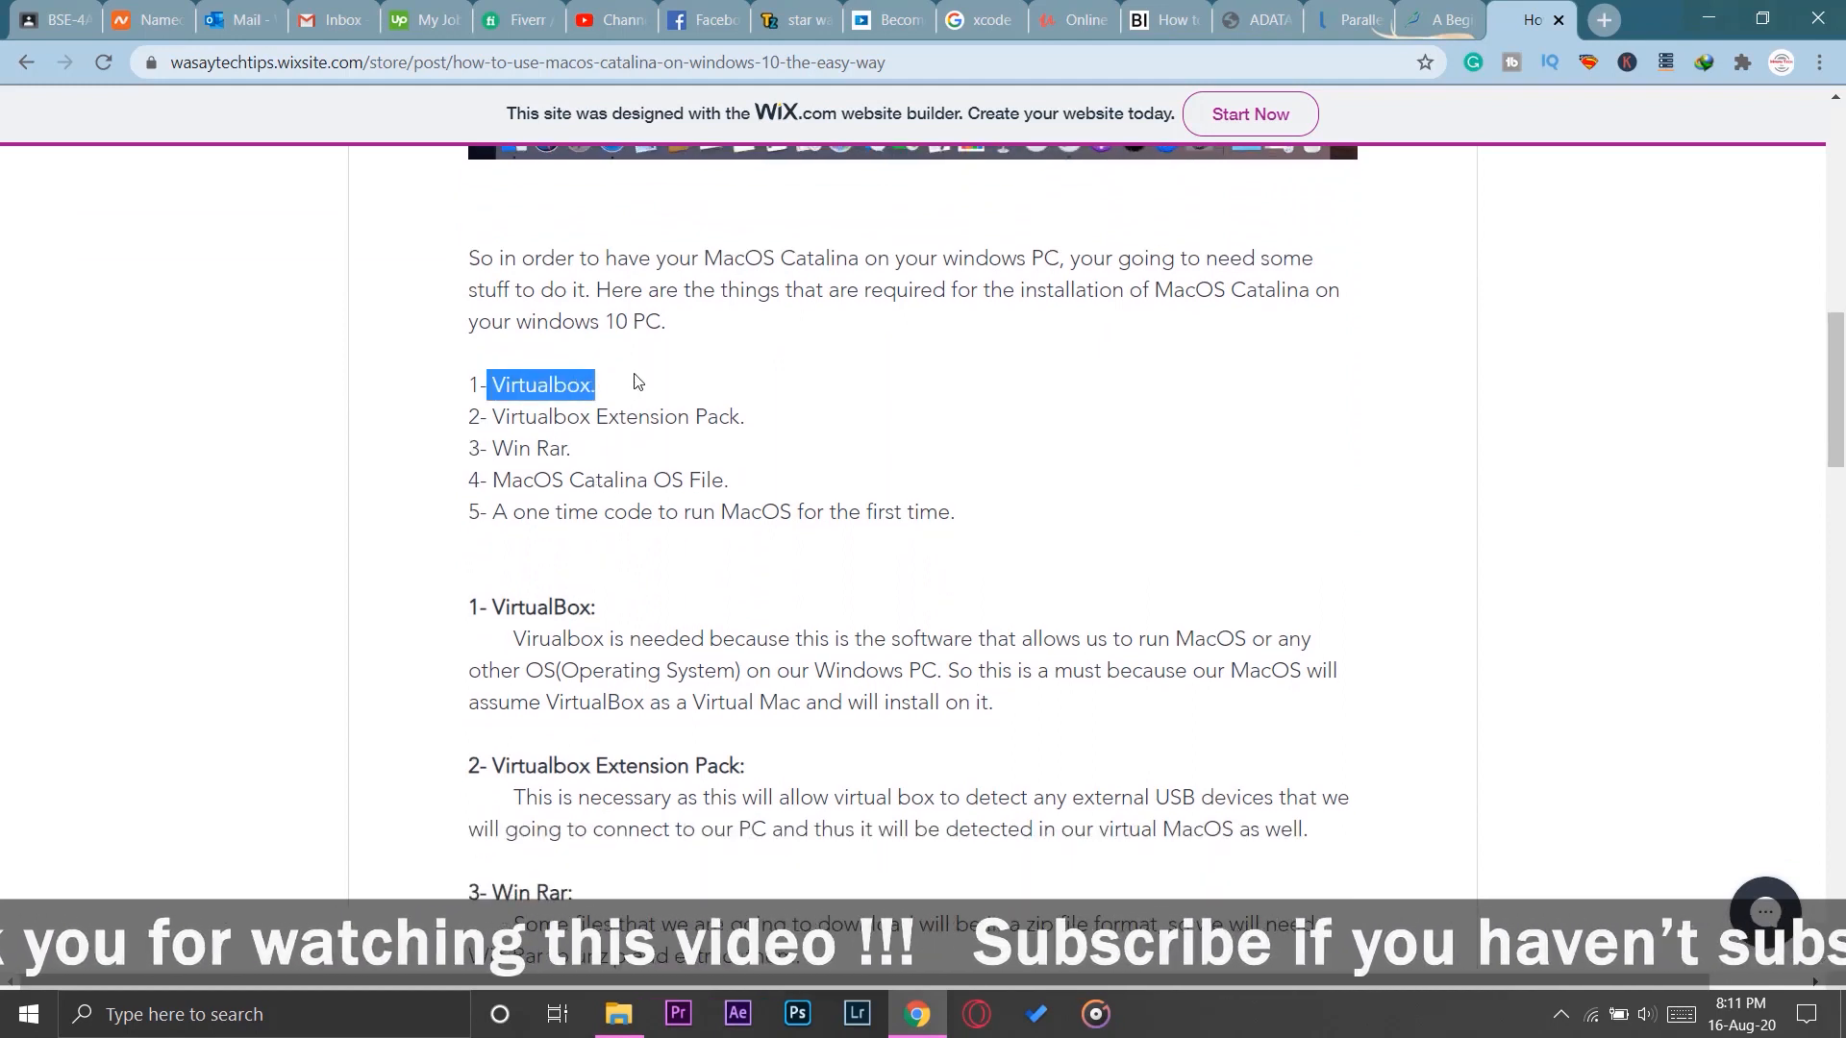
left_click_drag(486, 419, 770, 424)
left_click(673, 465)
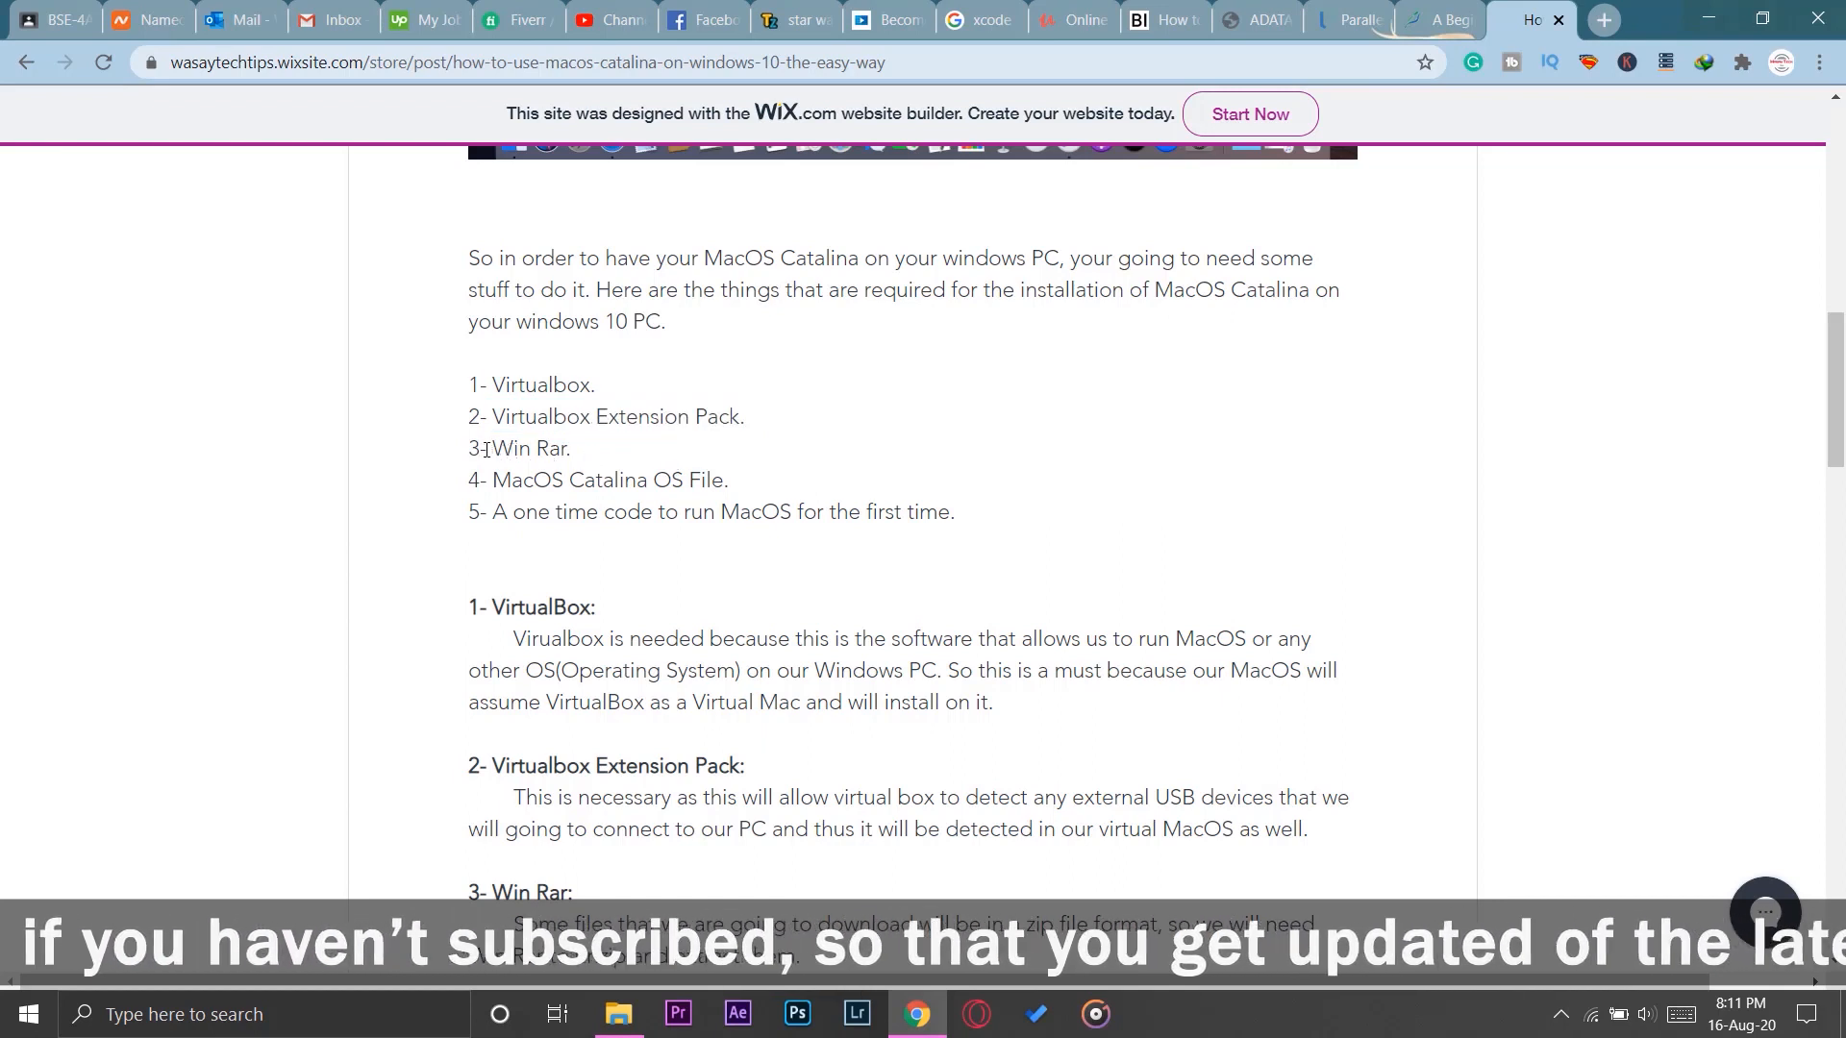
left_click_drag(487, 449, 570, 449)
left_click(592, 455)
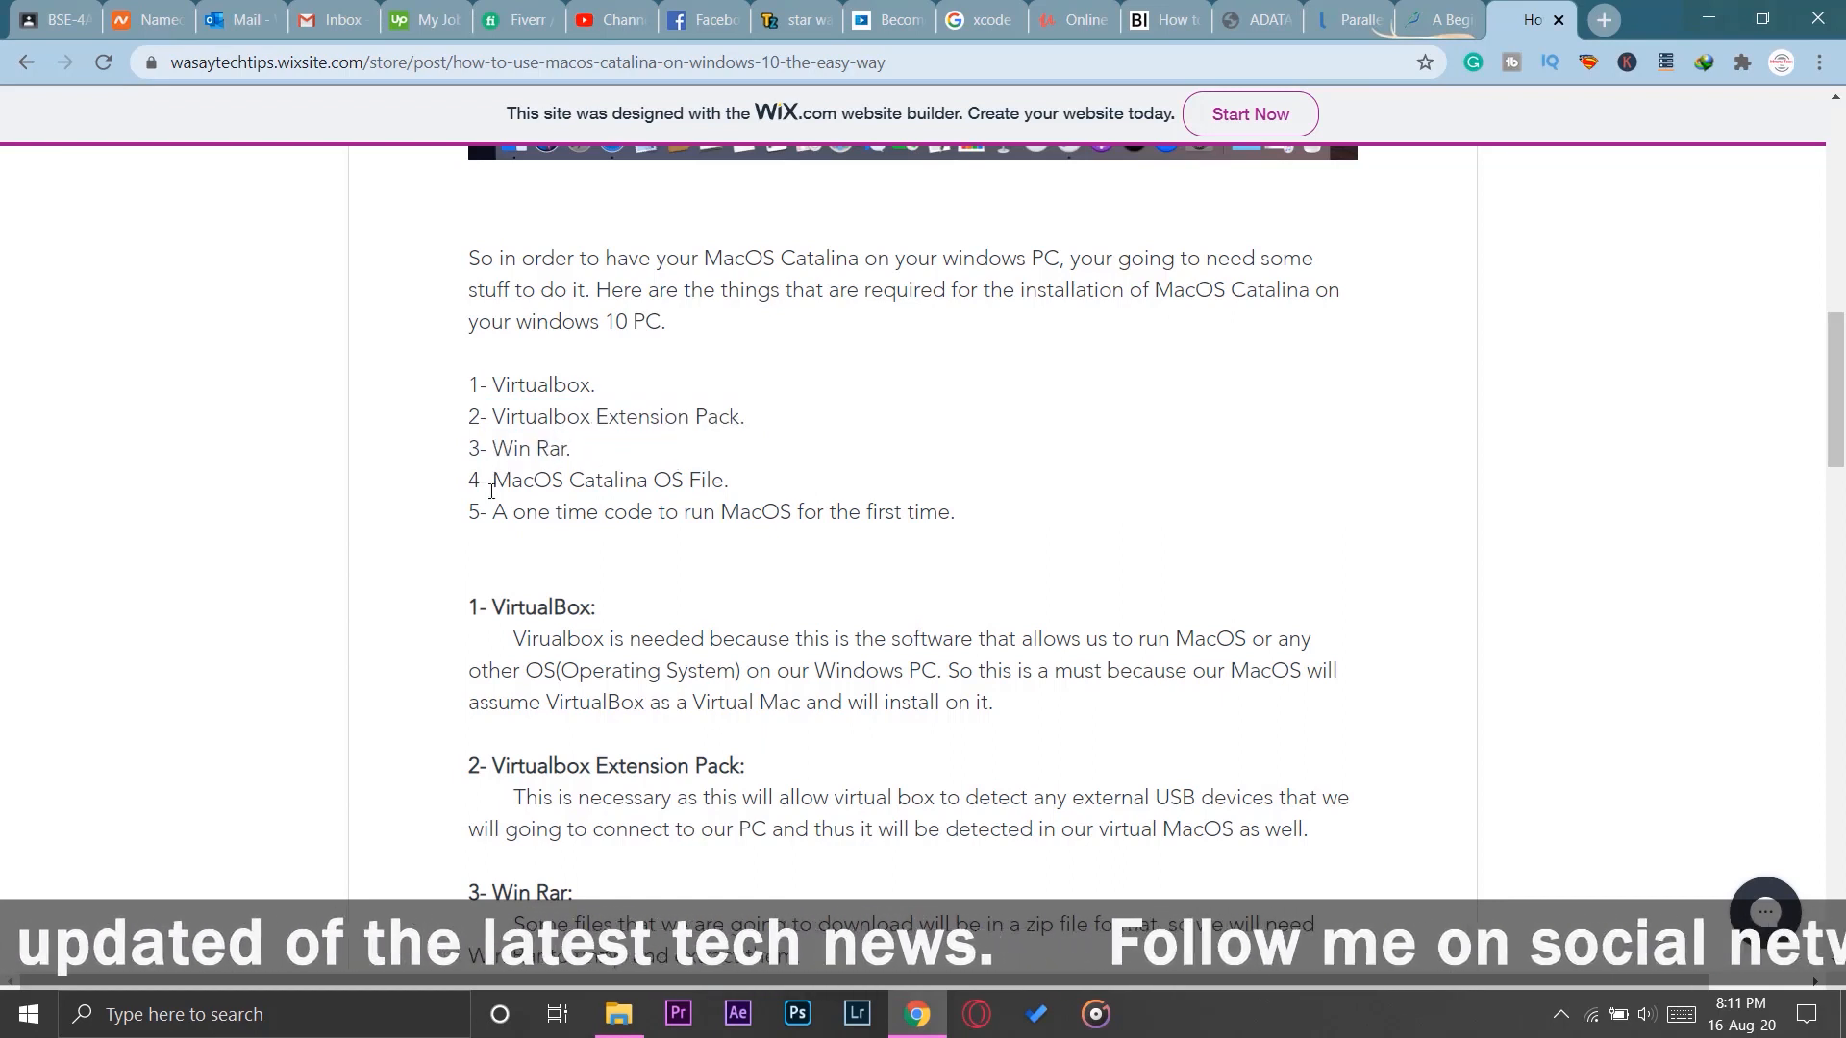
left_click_drag(493, 480, 756, 474)
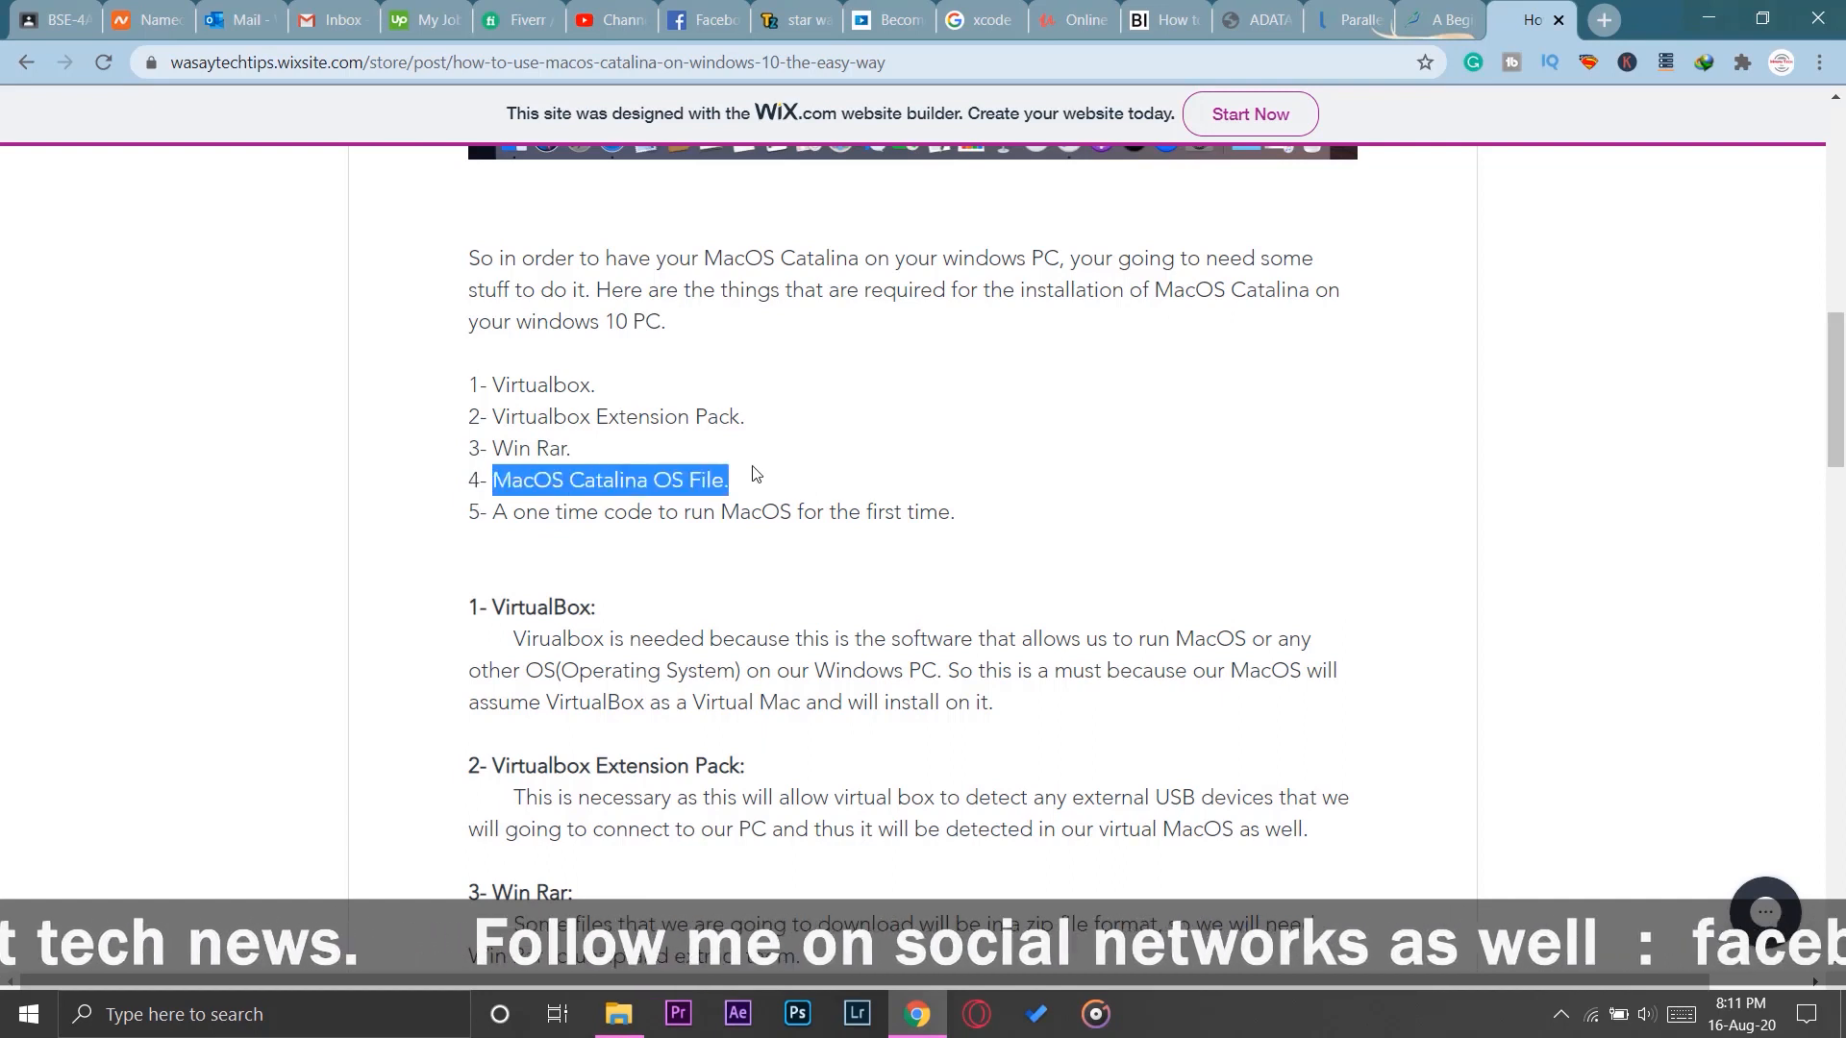
left_click(824, 502)
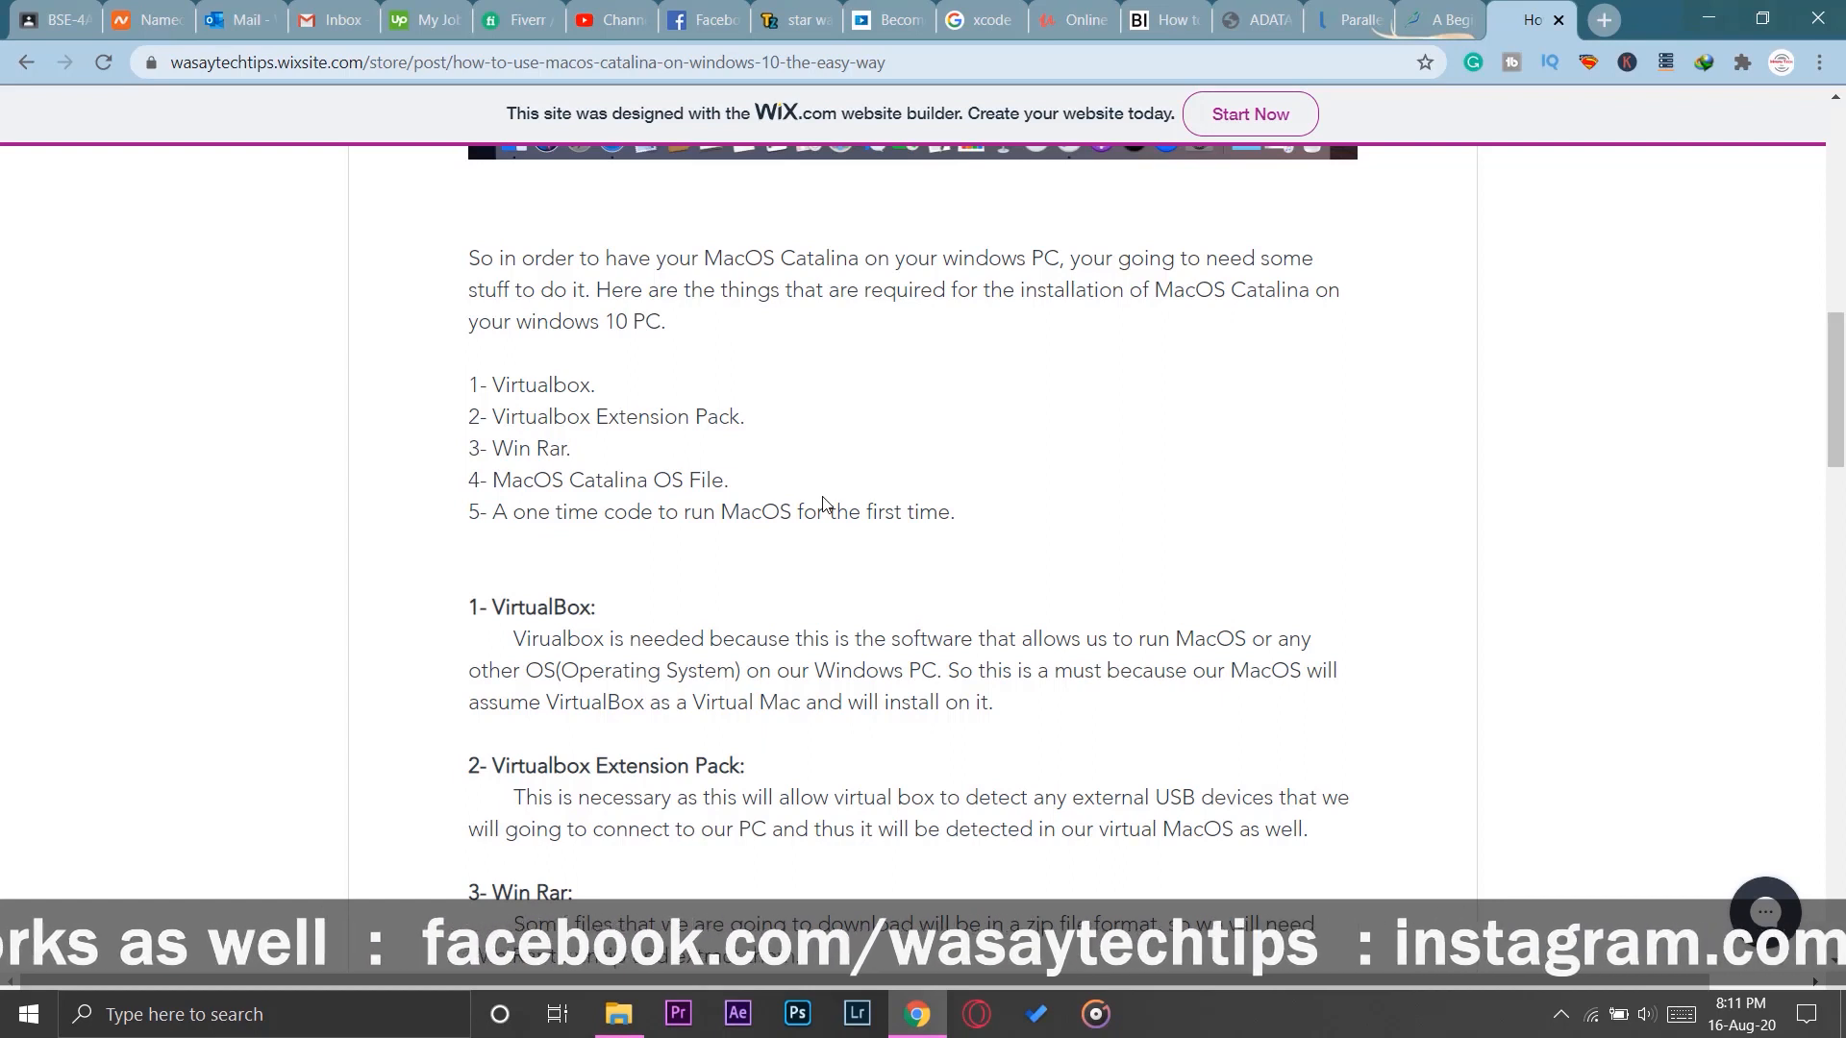
scroll(824, 504, "down", 1)
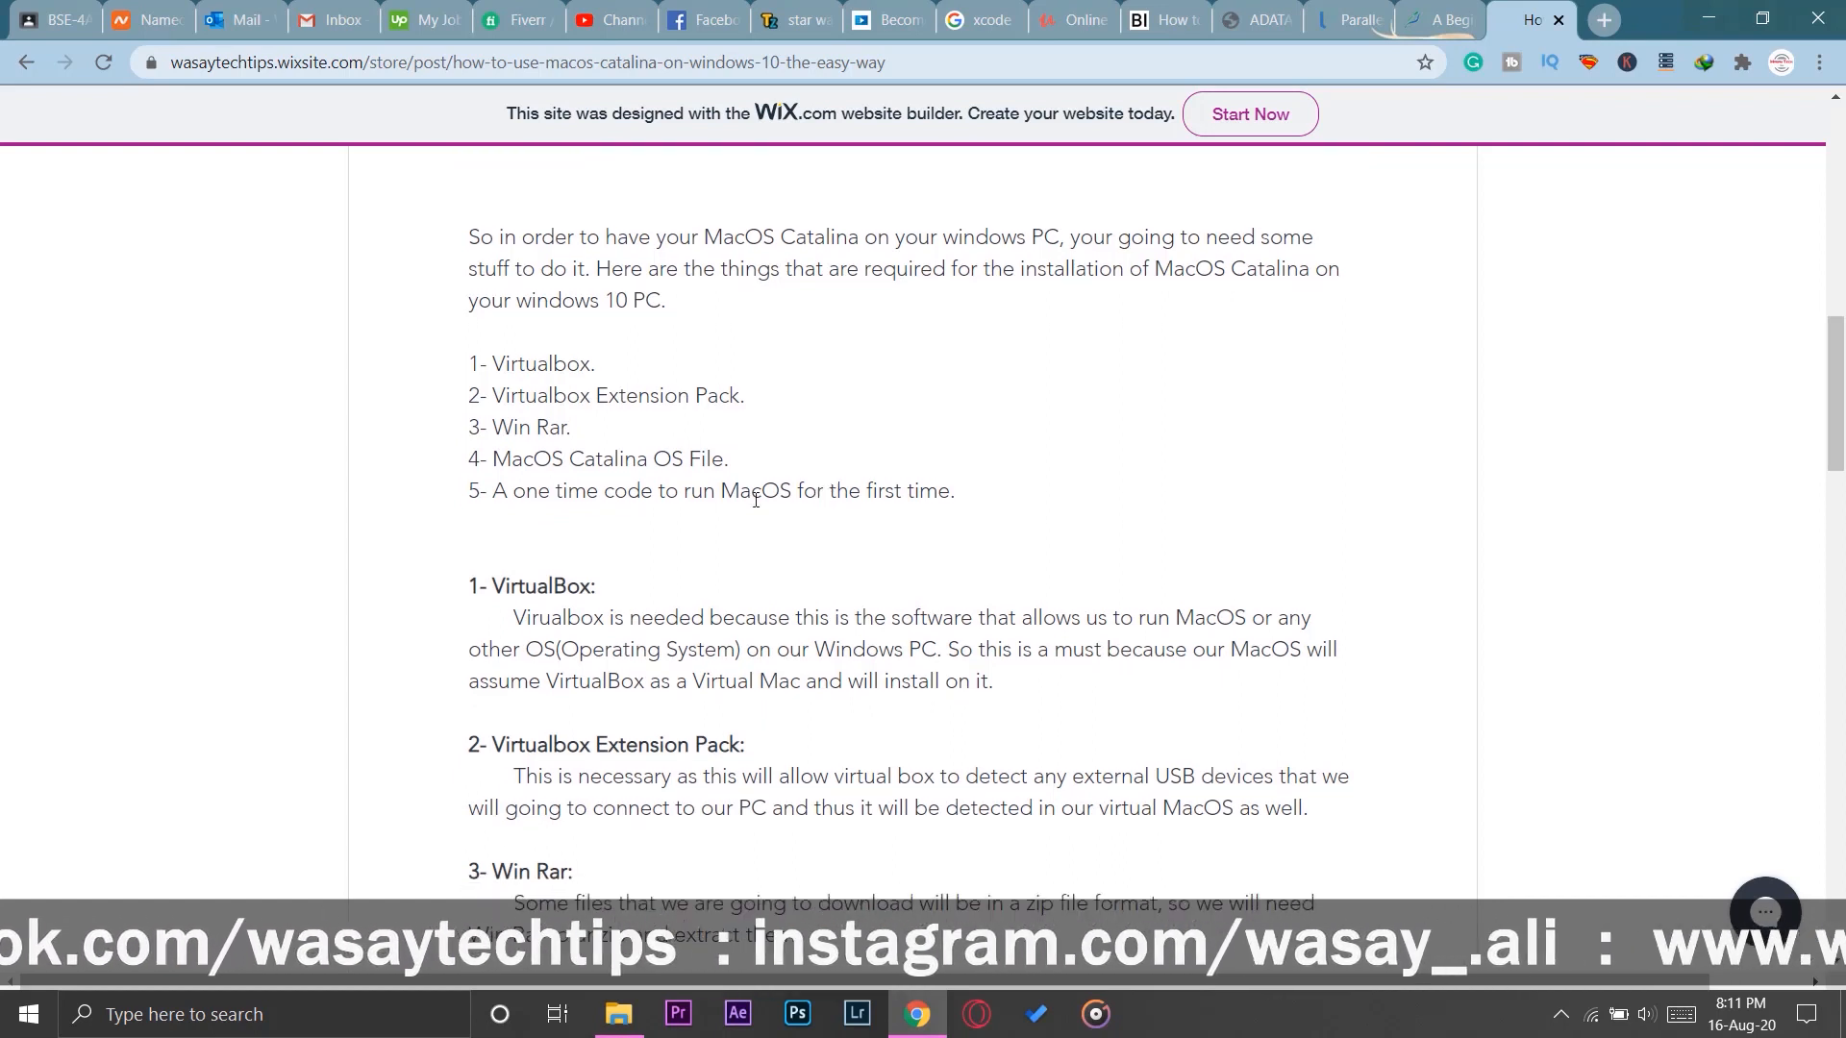
left_click_drag(487, 492, 921, 492)
left_click(1021, 516)
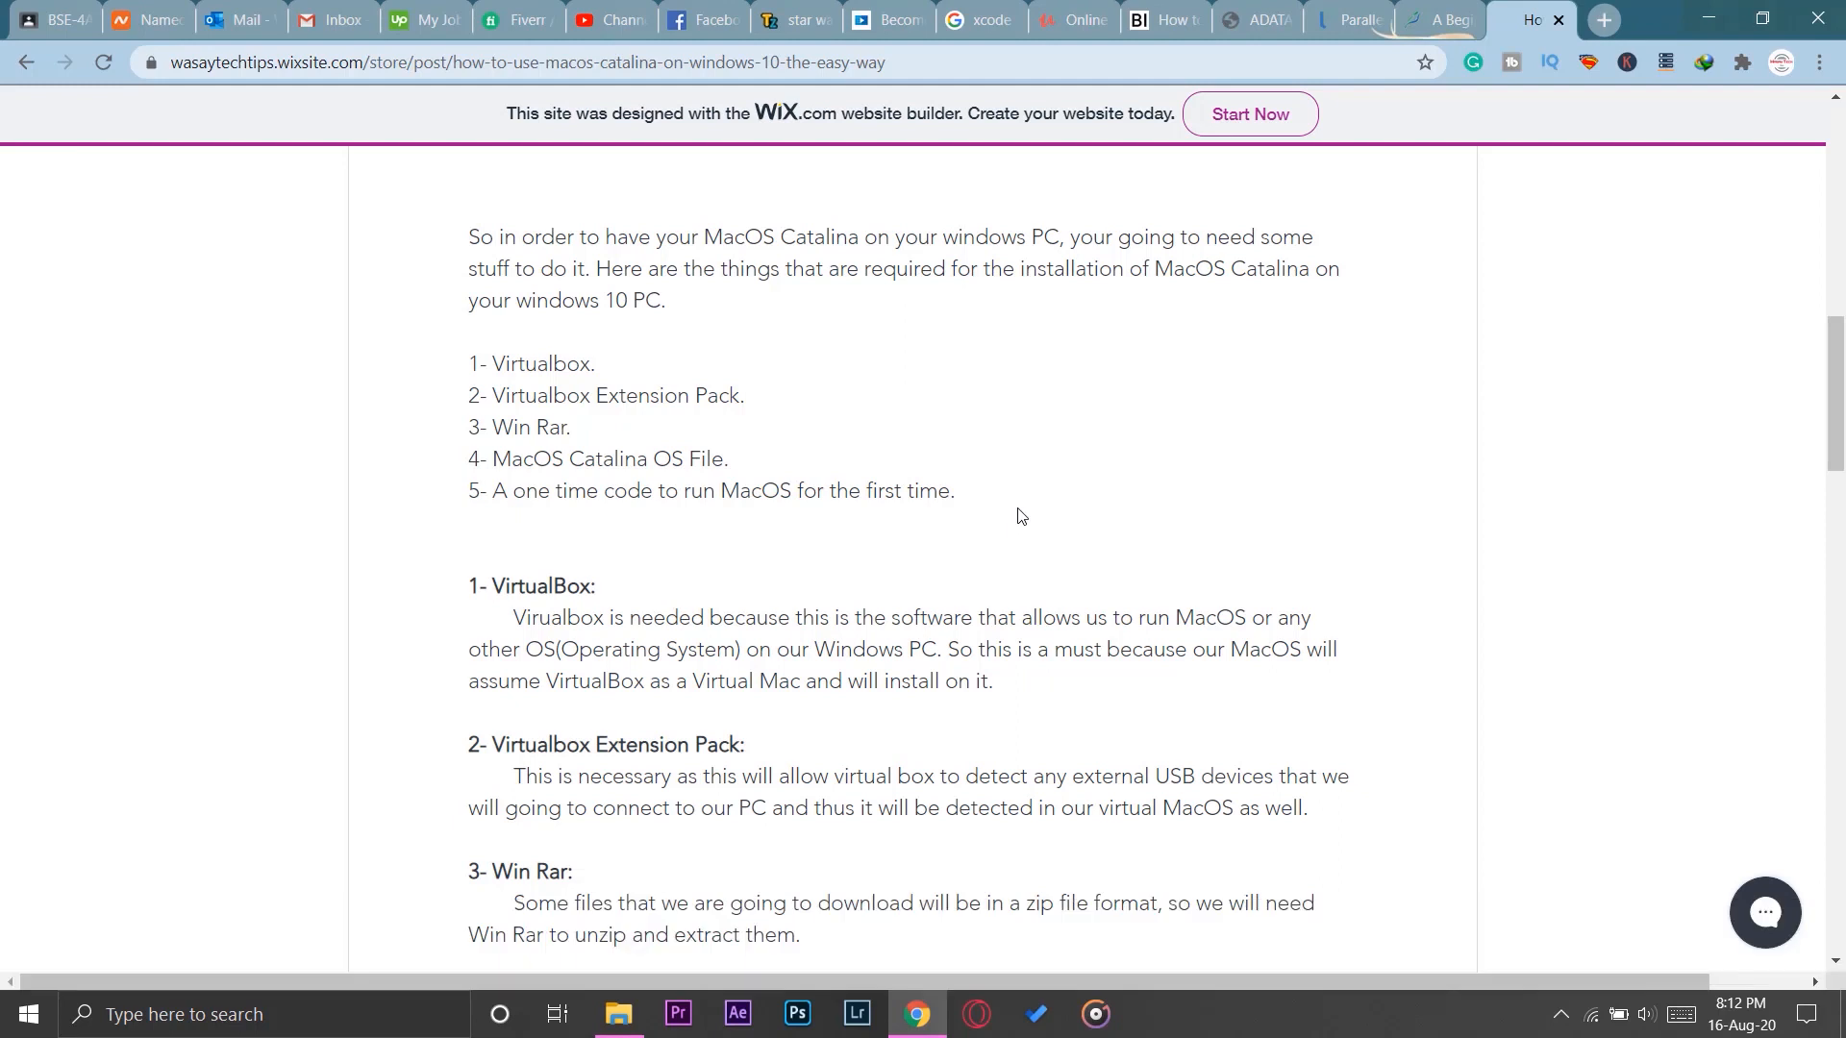
- Read the description of each required item, including the unzip password for the Catalina OS file, through to the download links
scroll(713, 434, "down", 2)
scroll(620, 343, "down", 1)
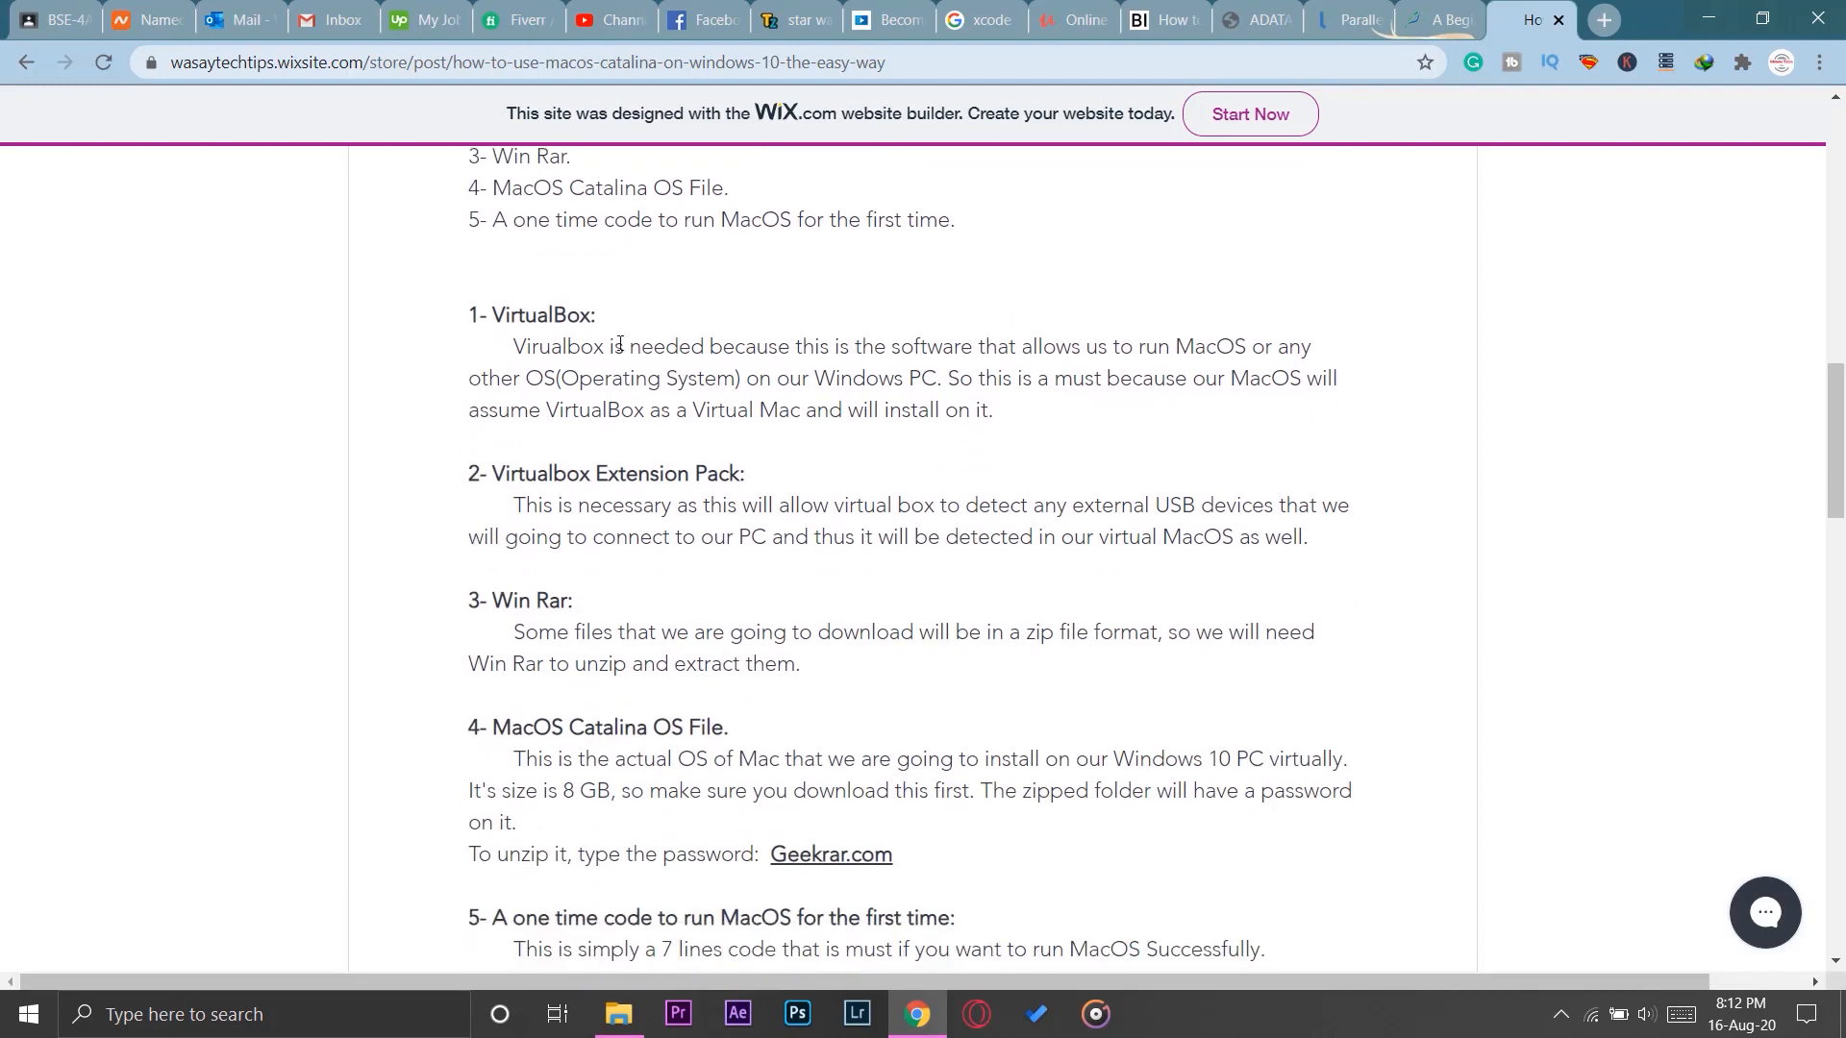
scroll(642, 548, "down", 1)
scroll(740, 589, "down", 3)
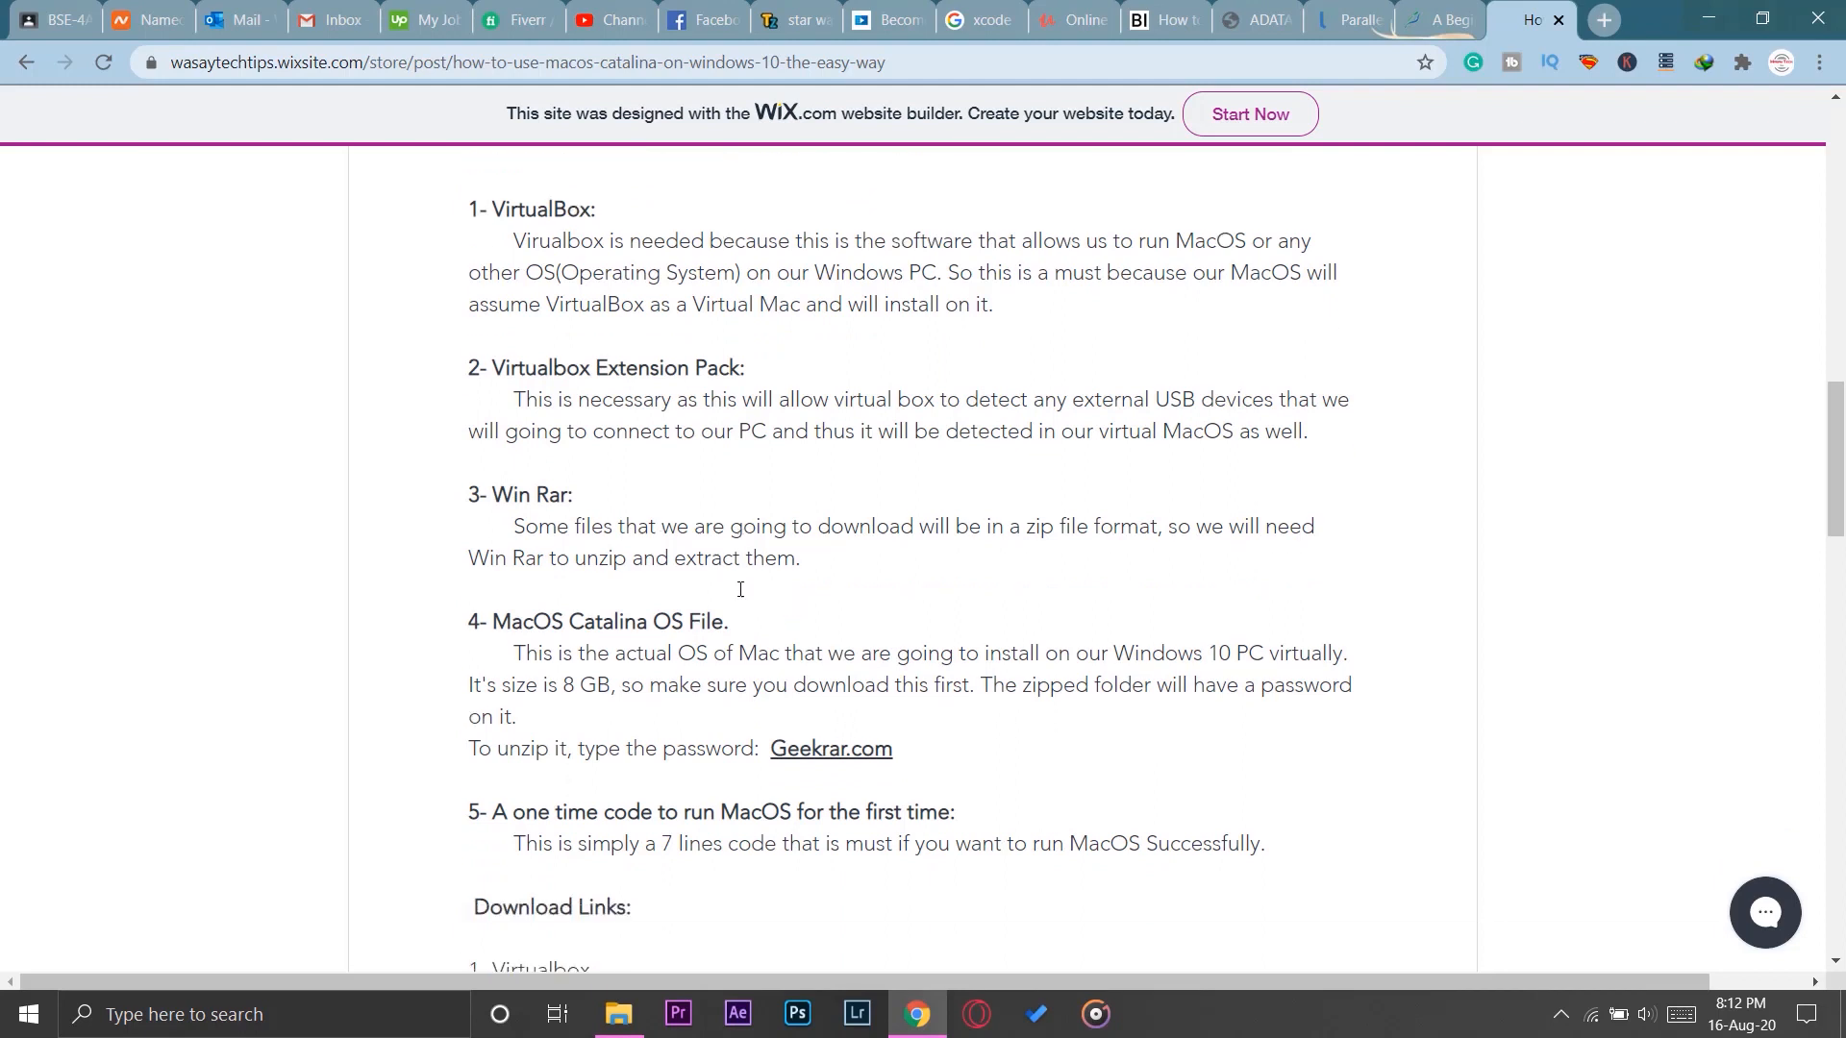
left_click_drag(769, 571, 898, 574)
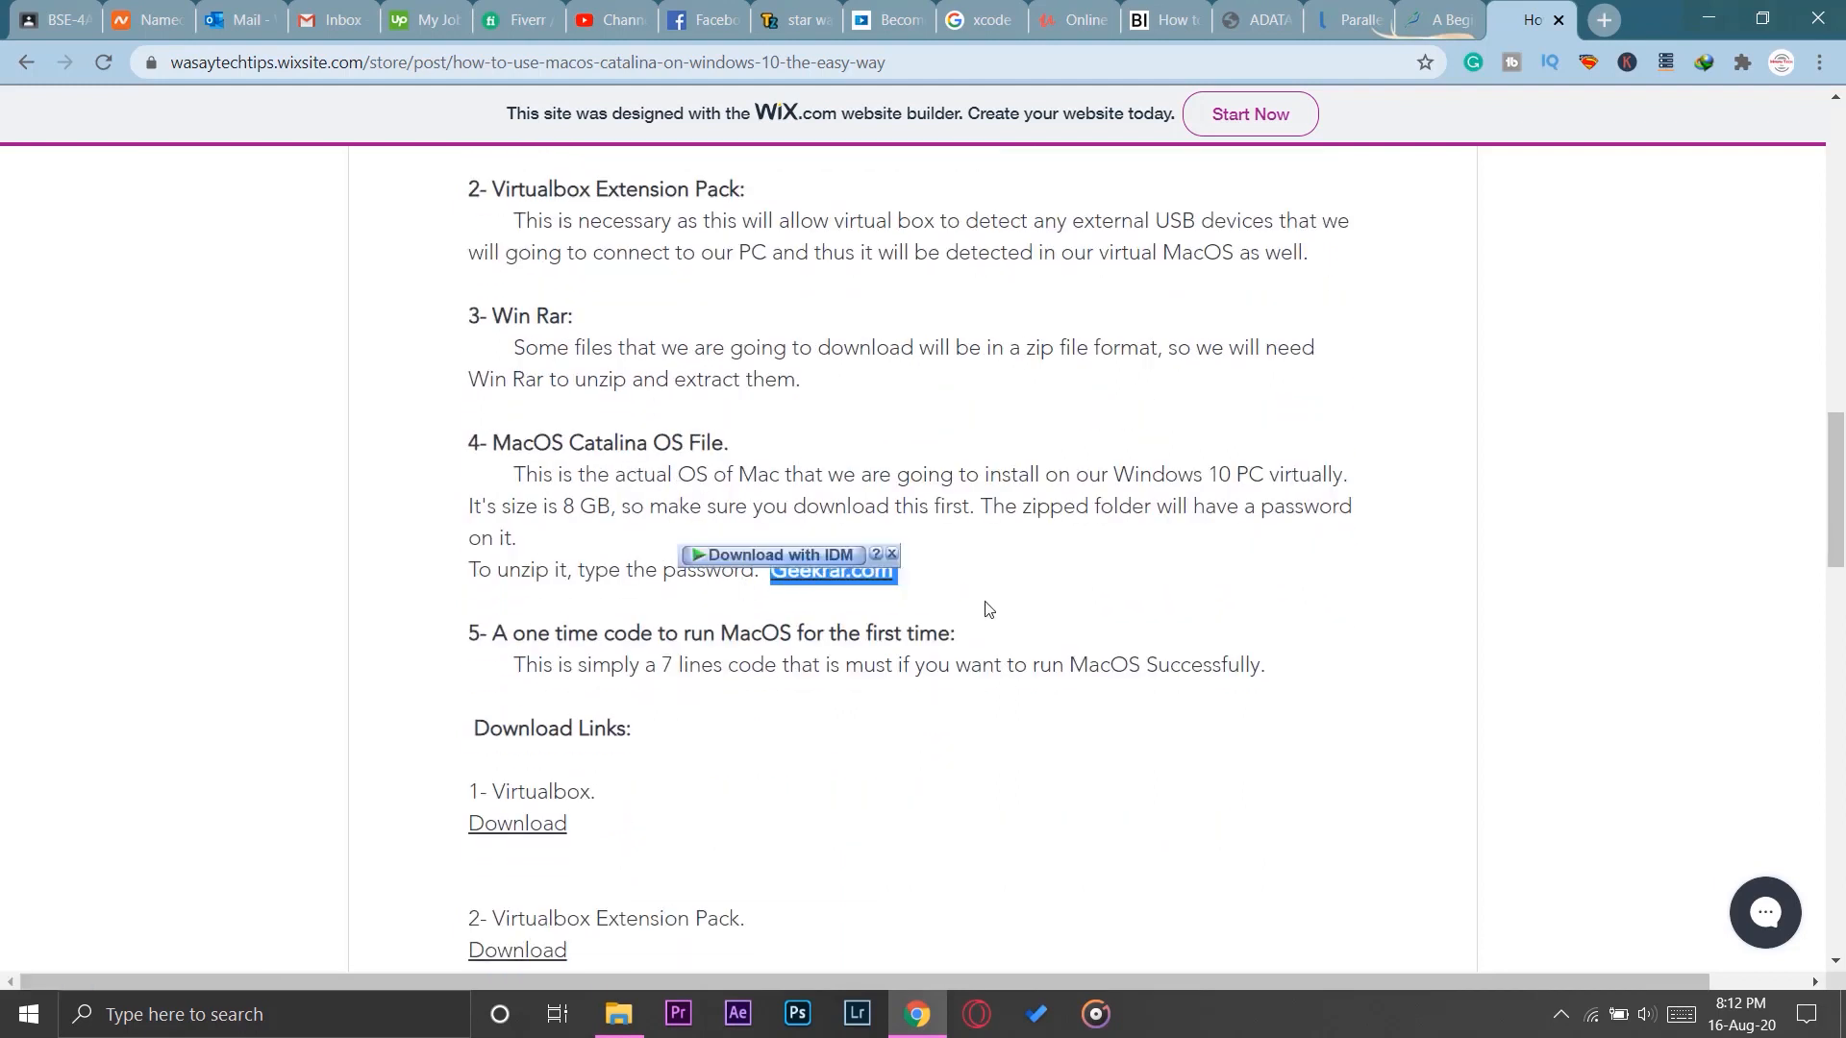
left_click(891, 556)
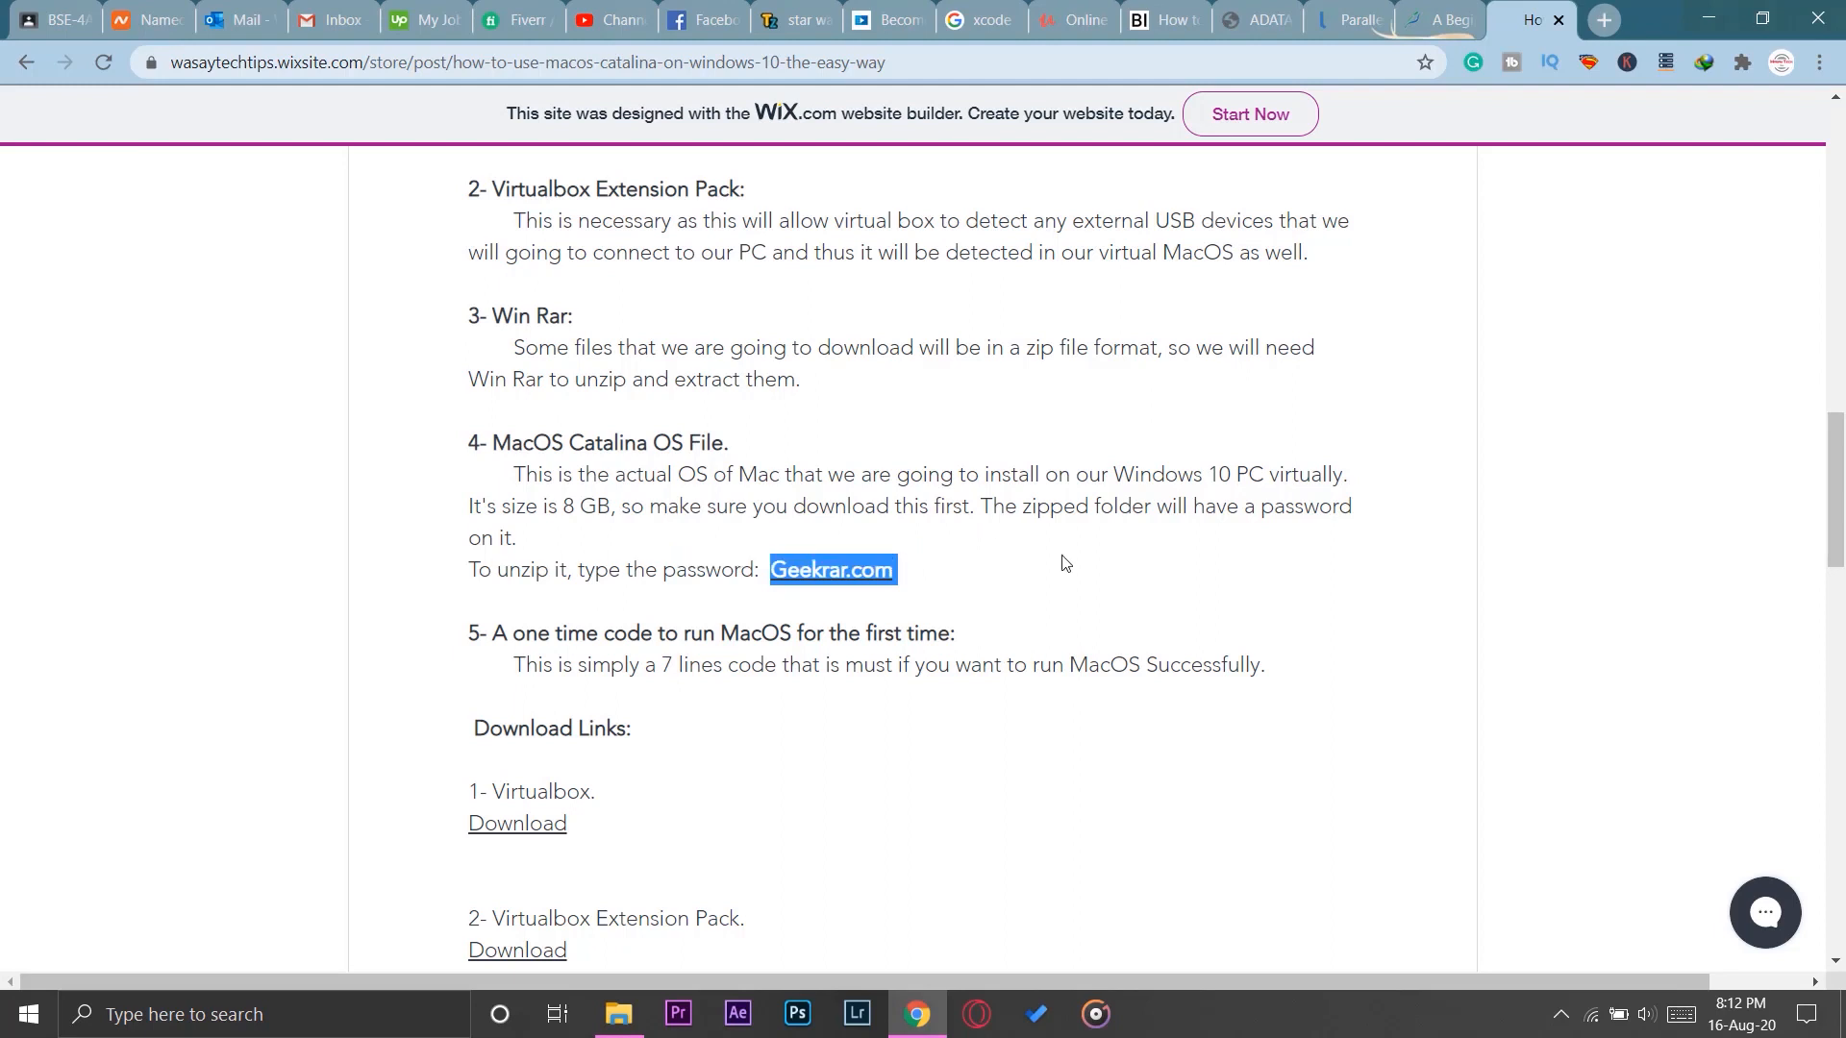
left_click(951, 554)
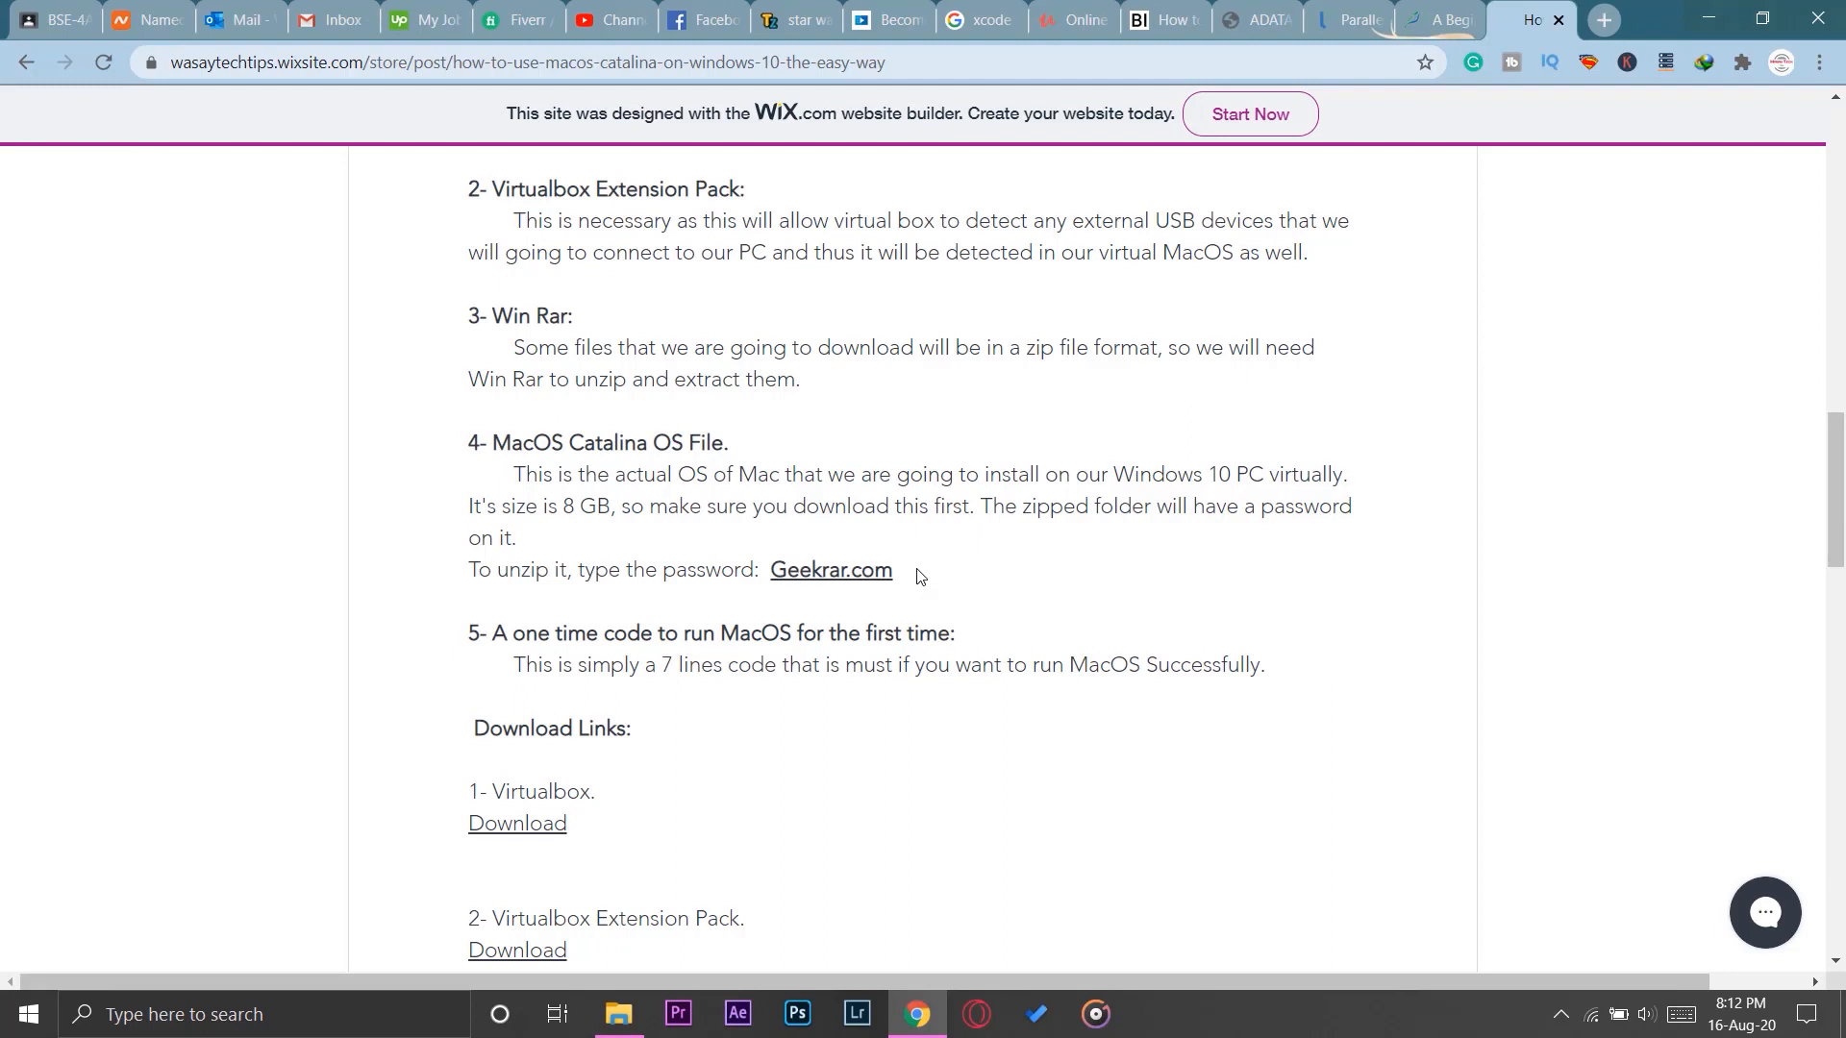
scroll(920, 575, "down", 3)
scroll(741, 573, "down", 1)
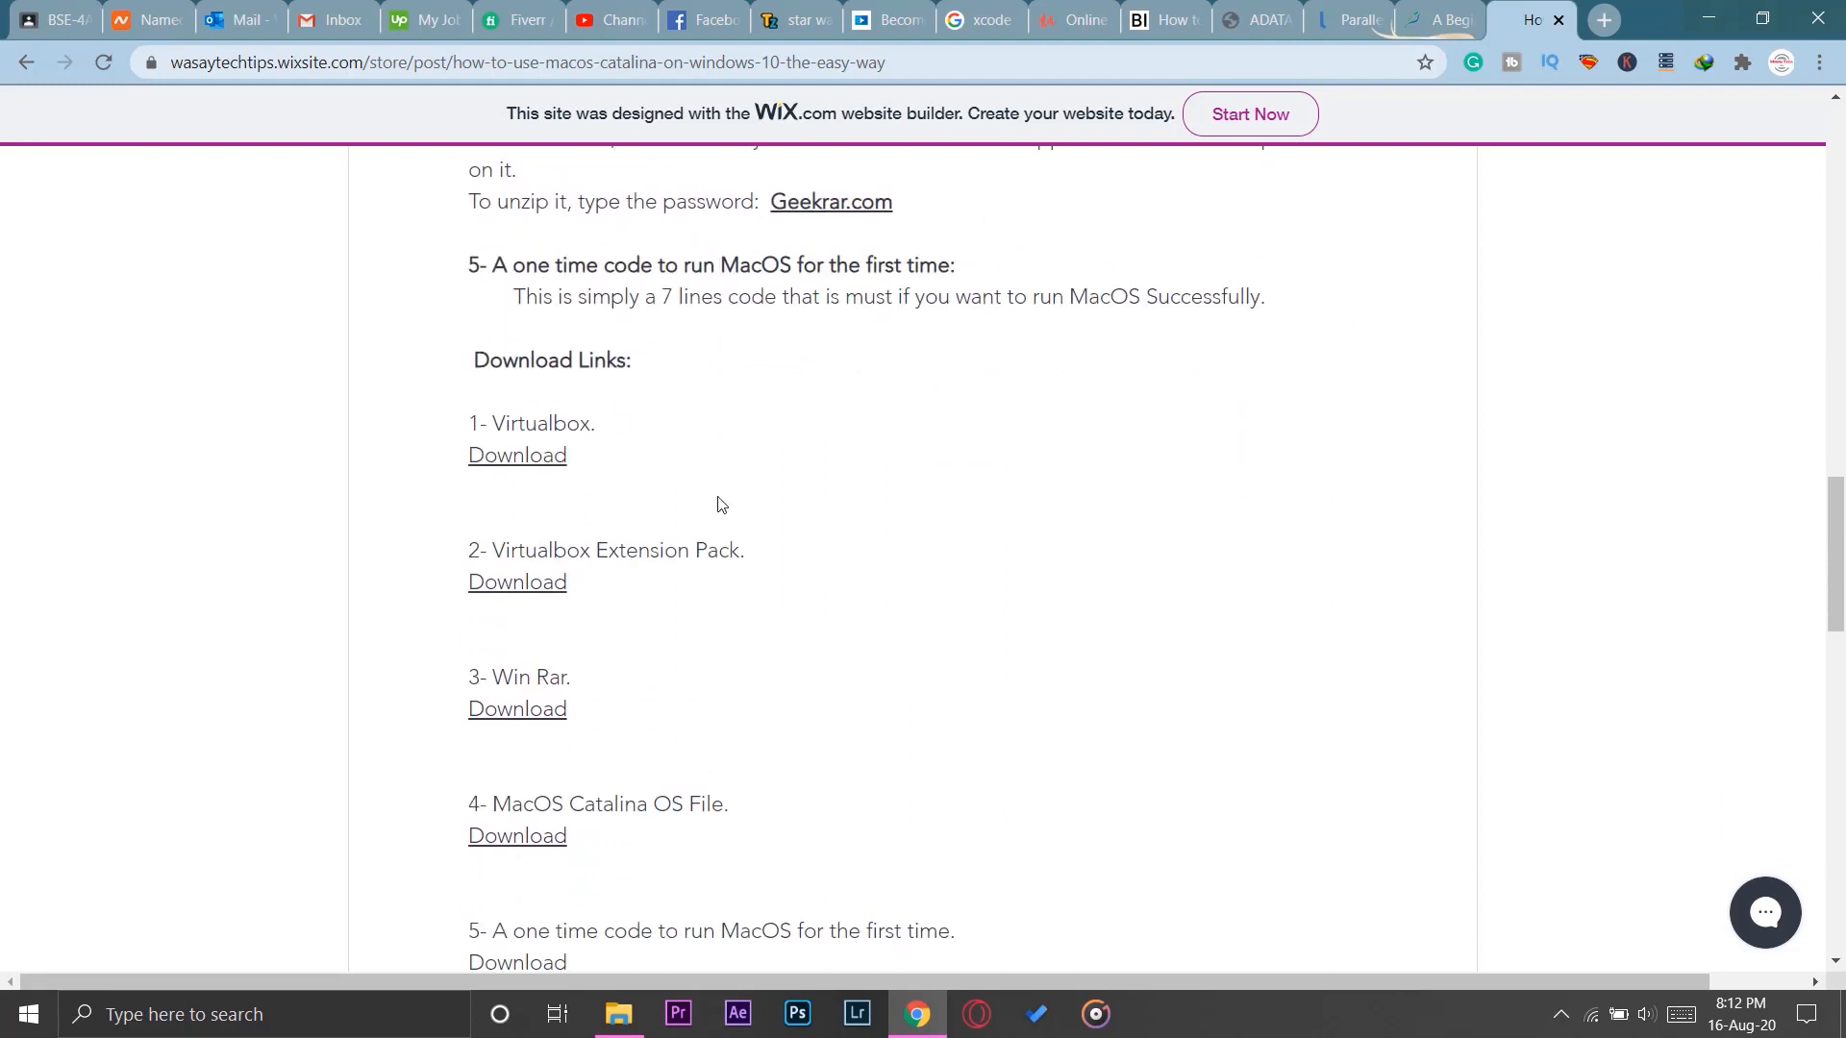
- Open the article's VirtualBox download page and try to download the VirtualBox 6.1.12 package for Windows hosts
left_click(476, 459)
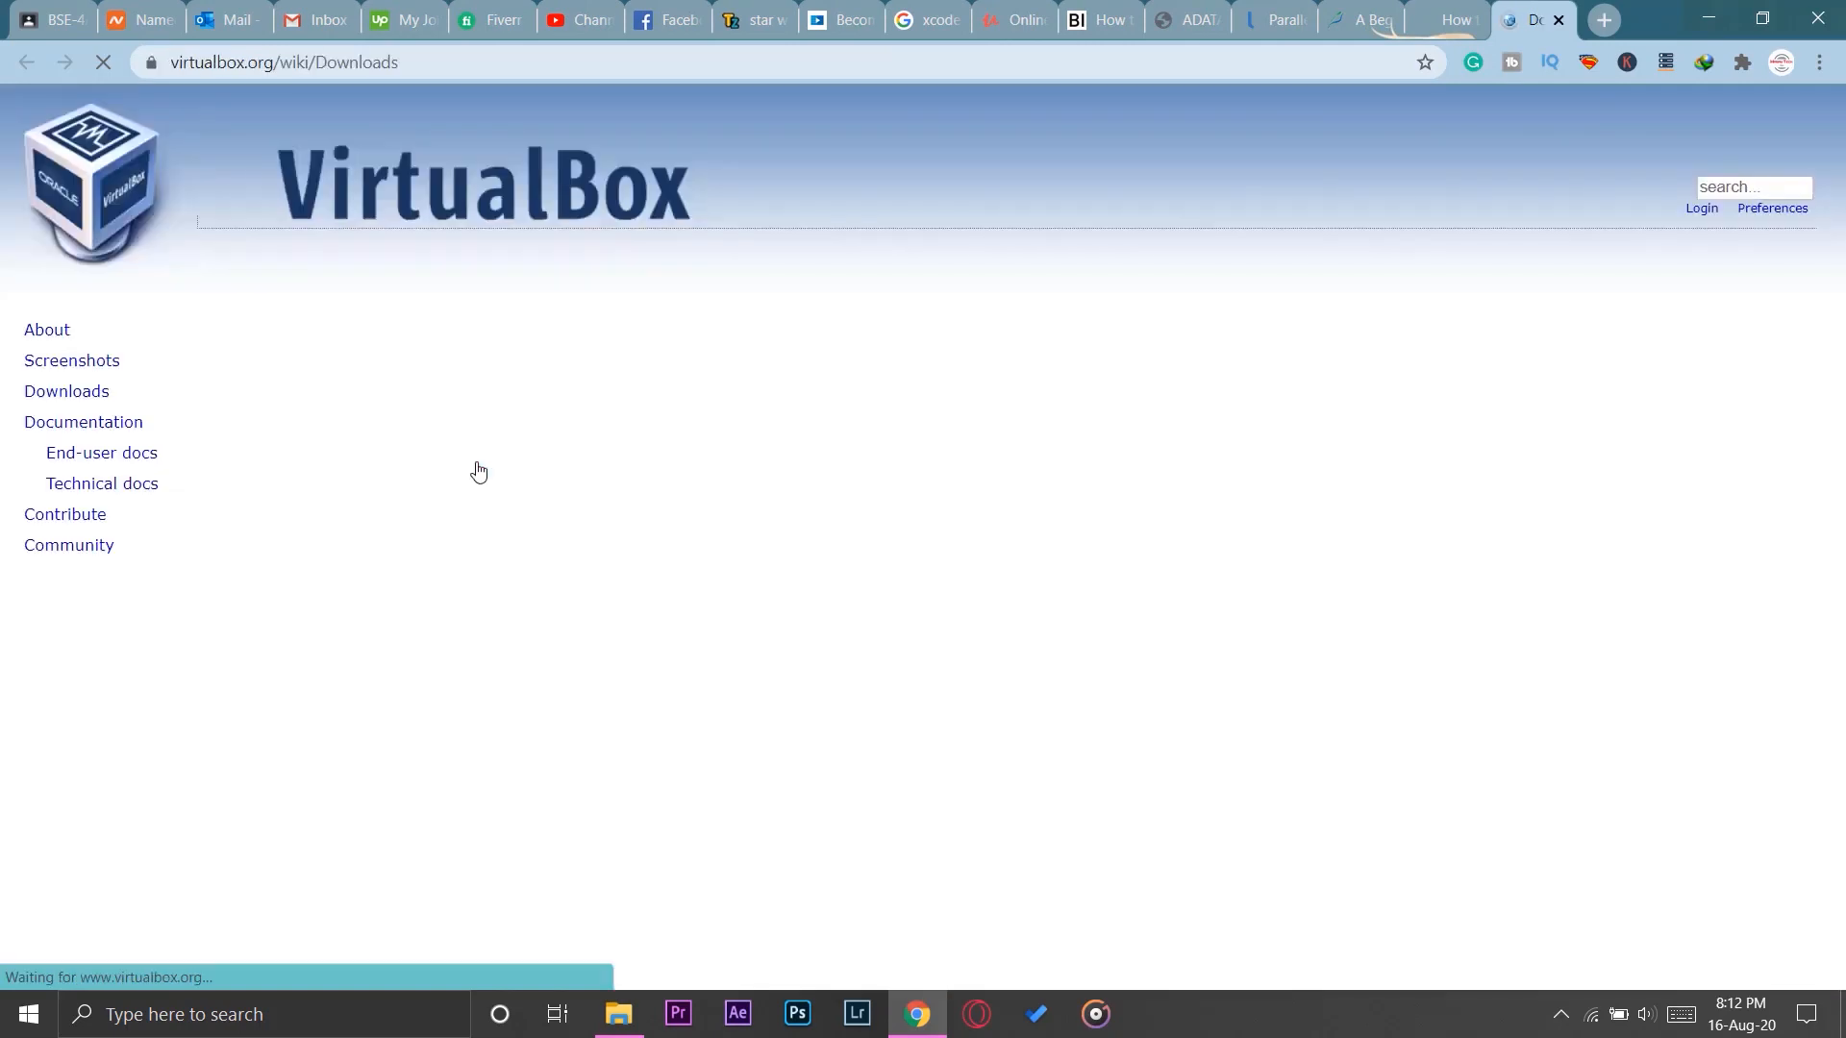
scroll(635, 445, "down", 1)
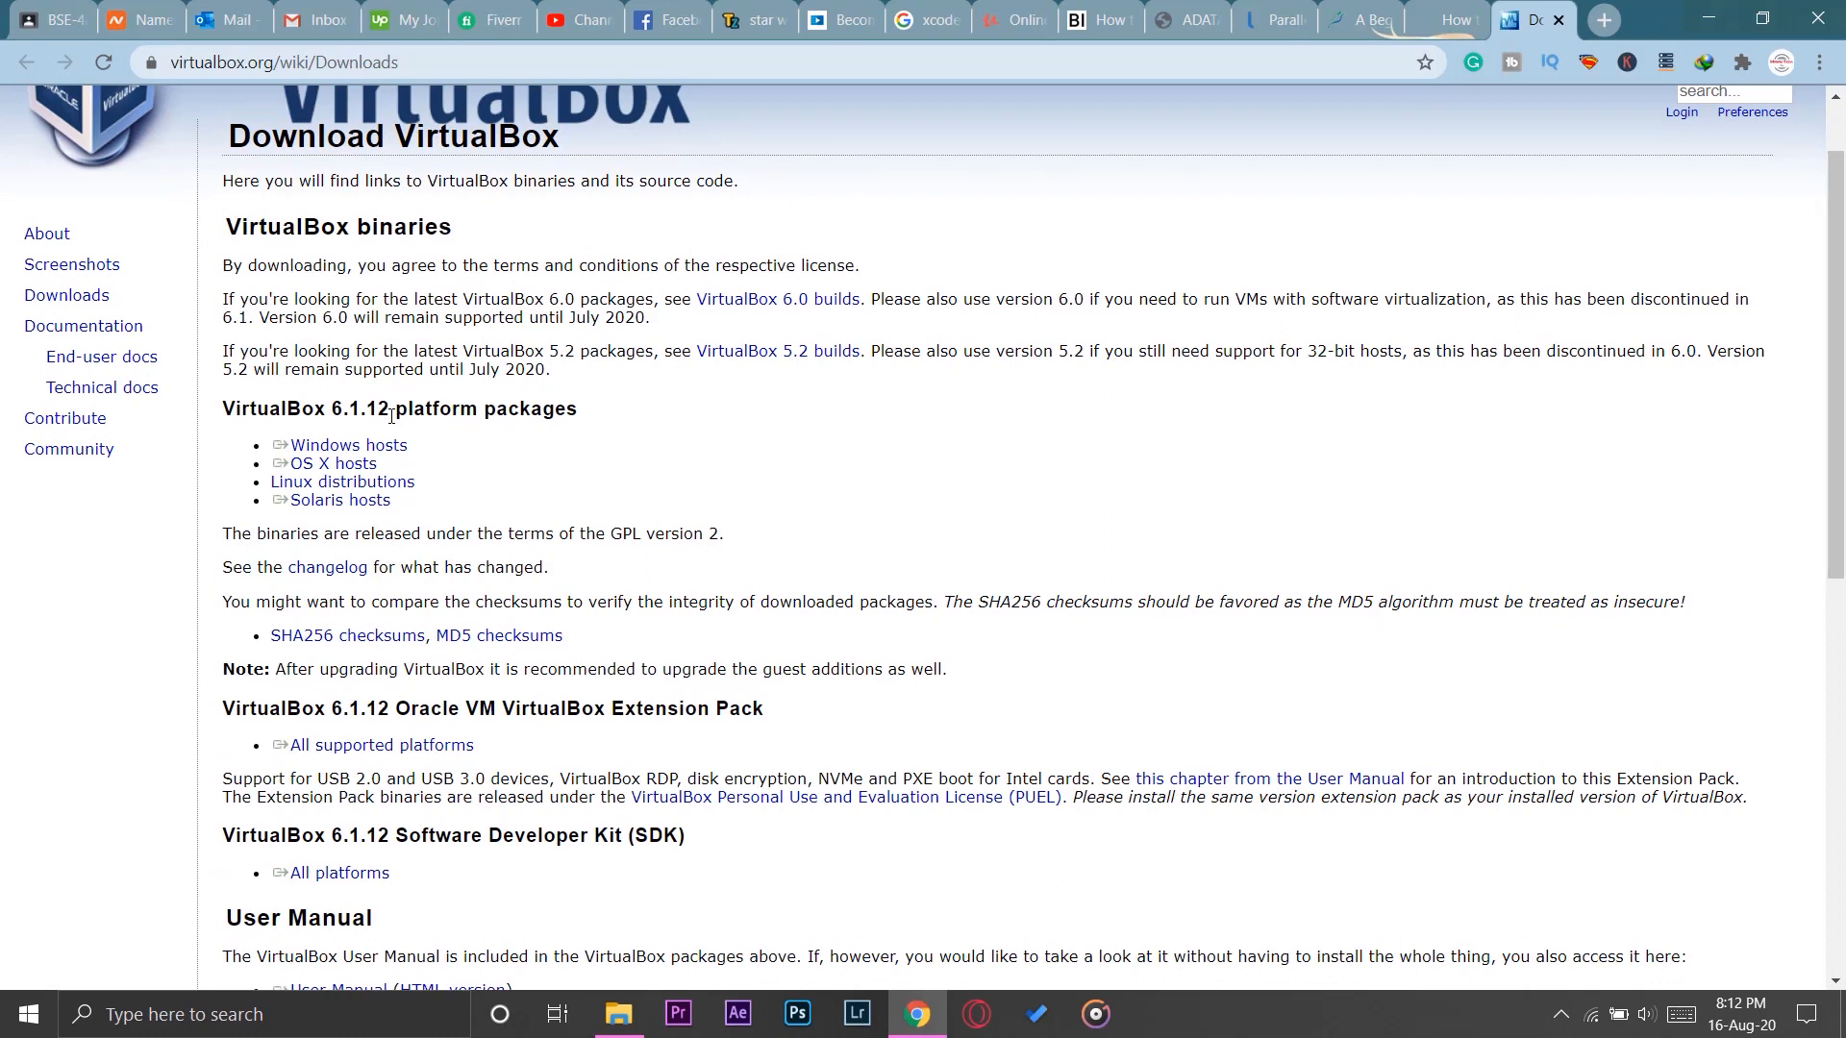
double_click(300, 416)
left_click(345, 413)
left_click(390, 444)
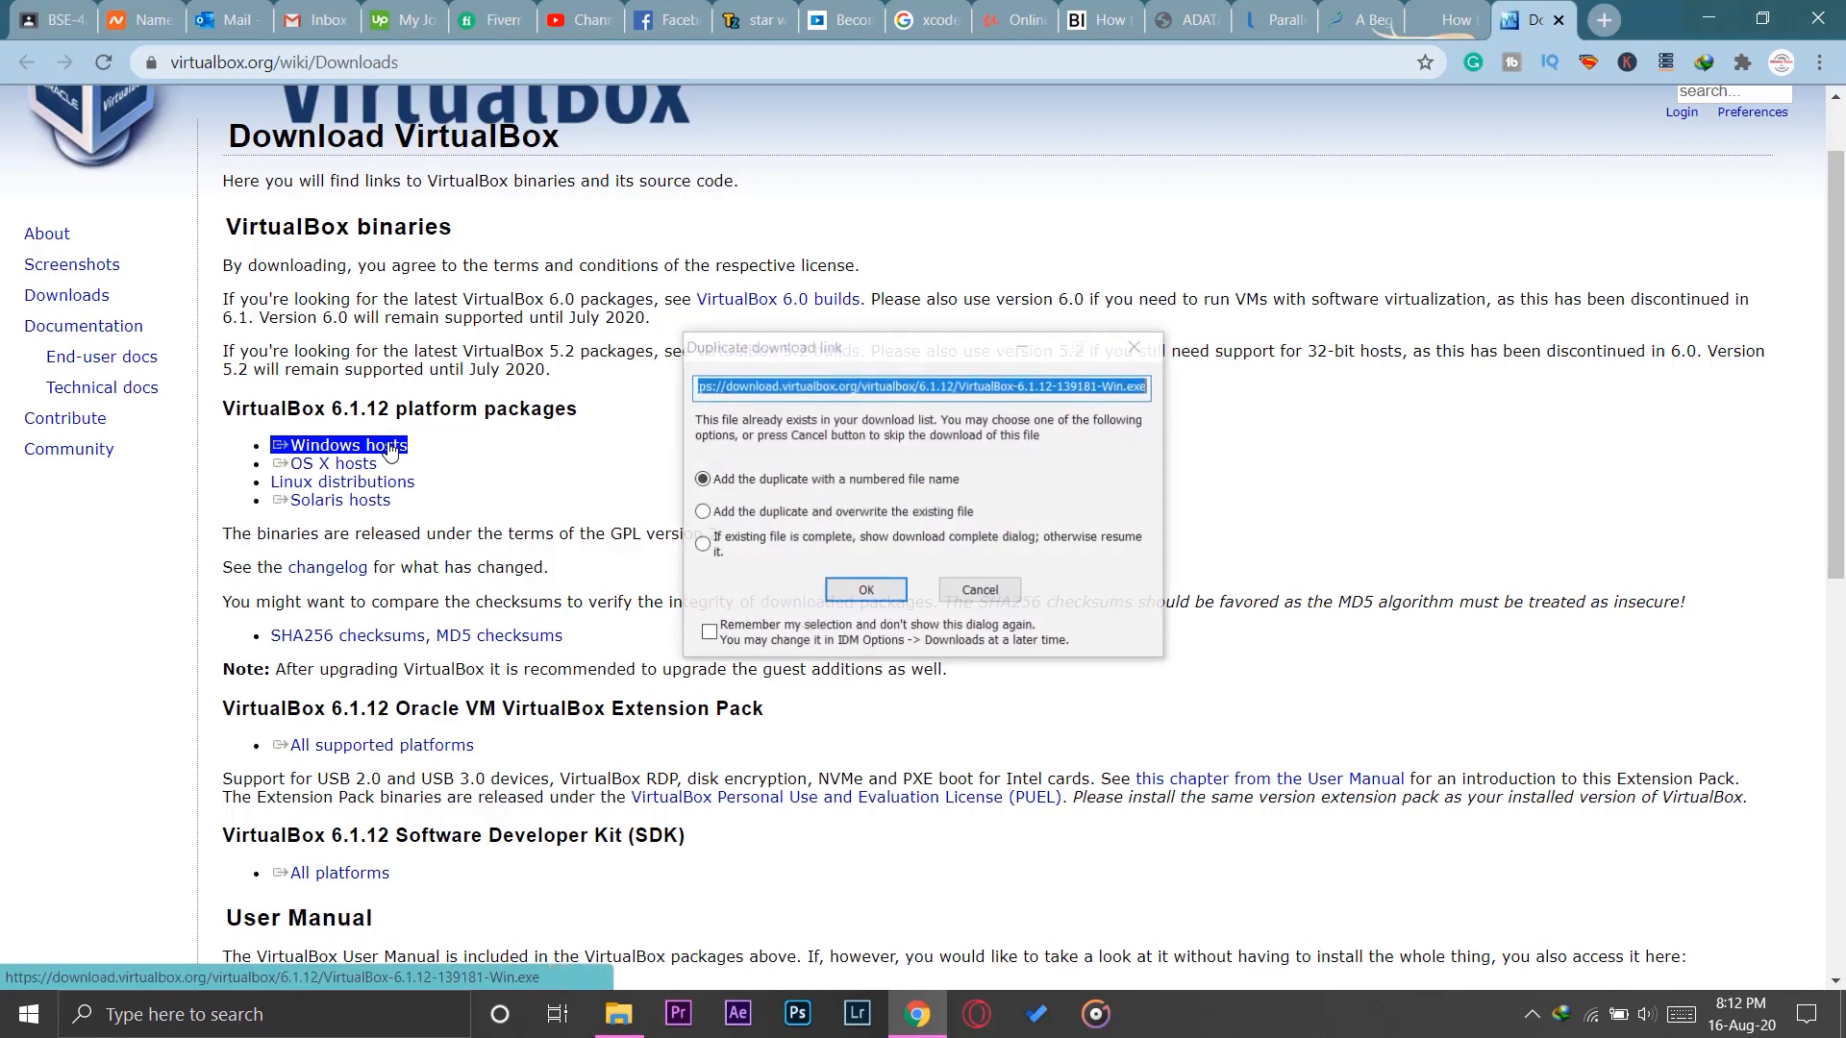
left_click(980, 593)
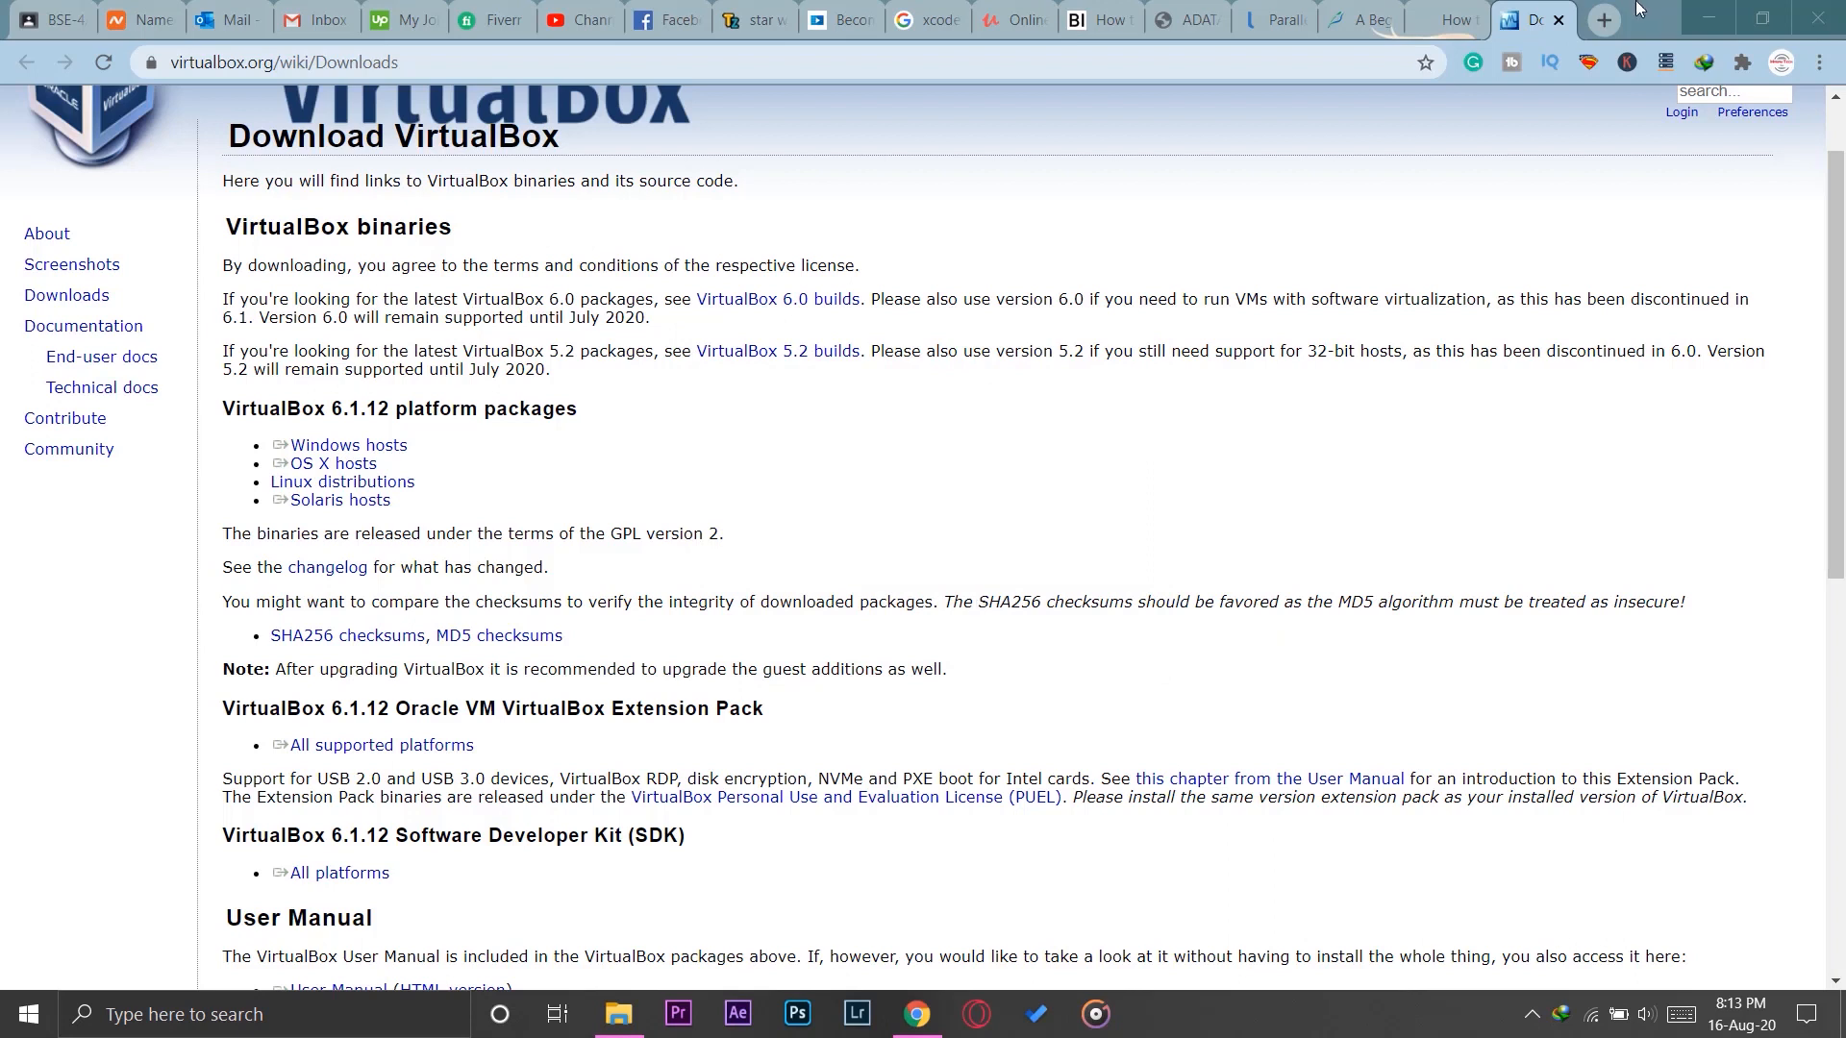
- Download the VirtualBox 6.1.12 Oracle VM Extension Pack for all supported platforms from the VirtualBox download page
key("ctrl+shift+Tab")
scroll(894, 575, "down", 1)
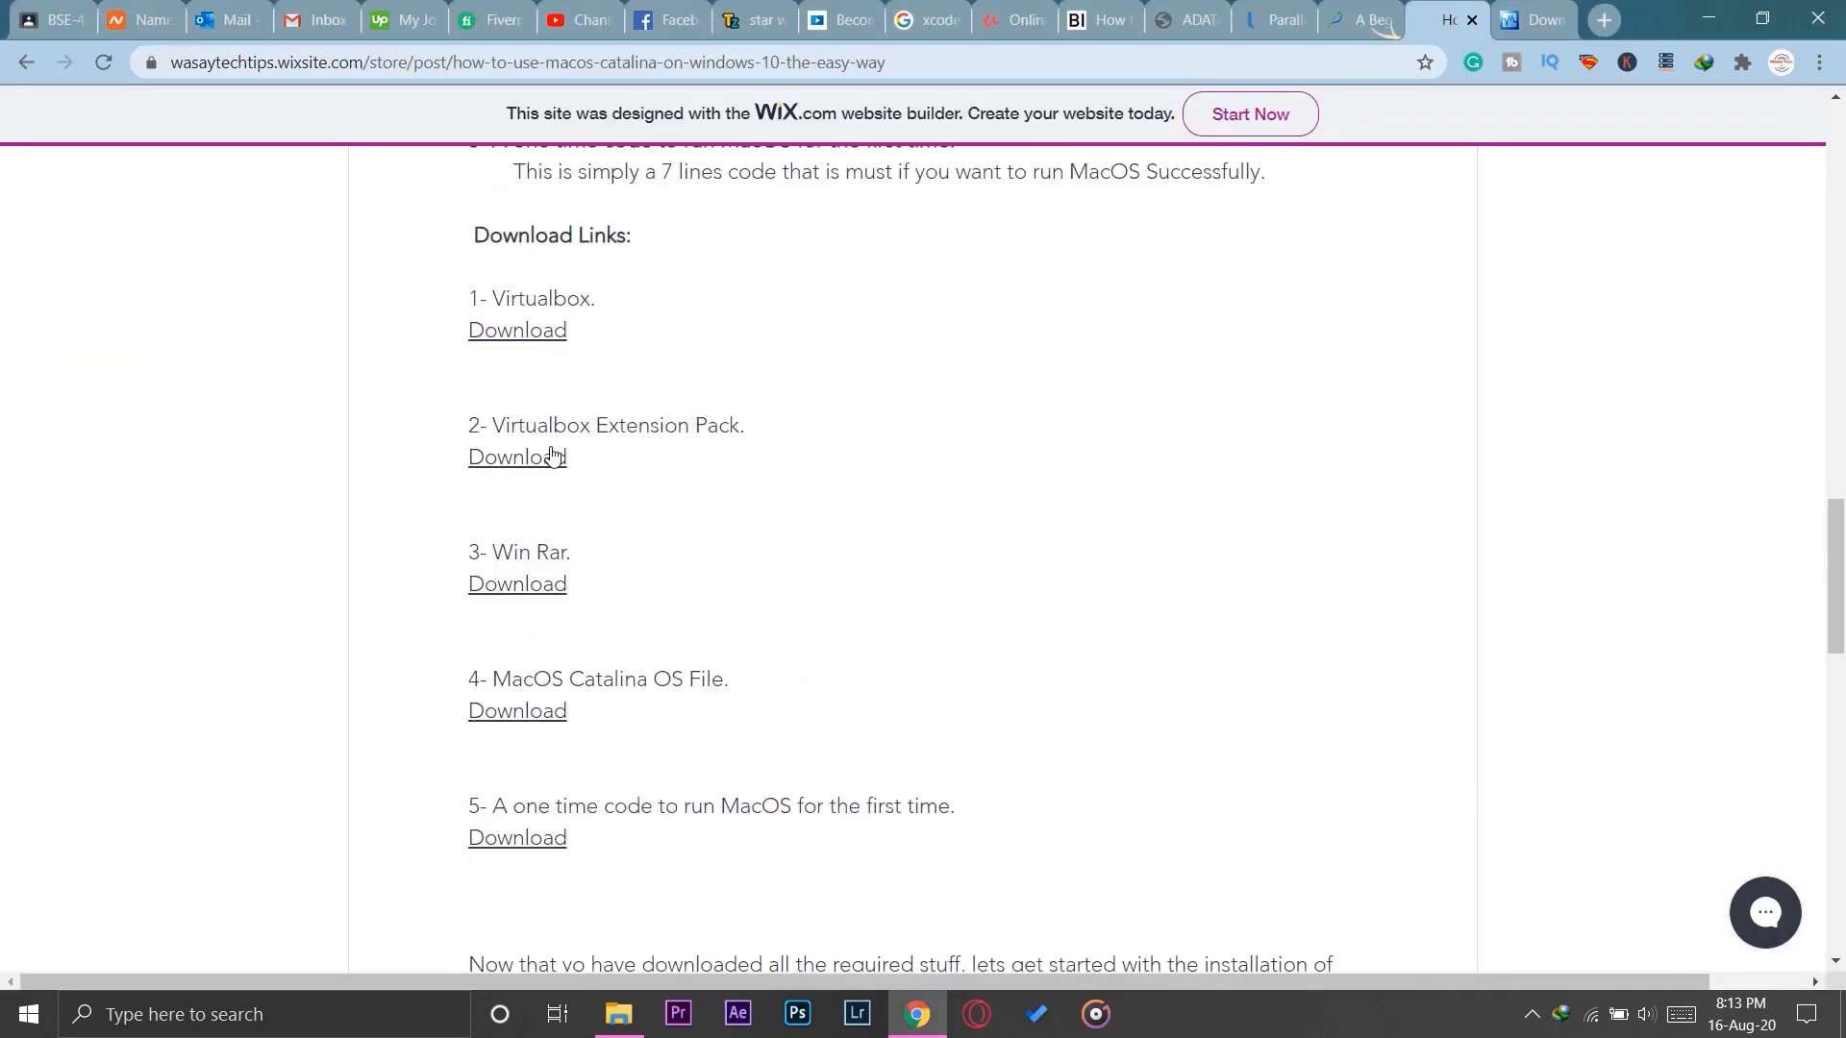
left_click(1513, 9)
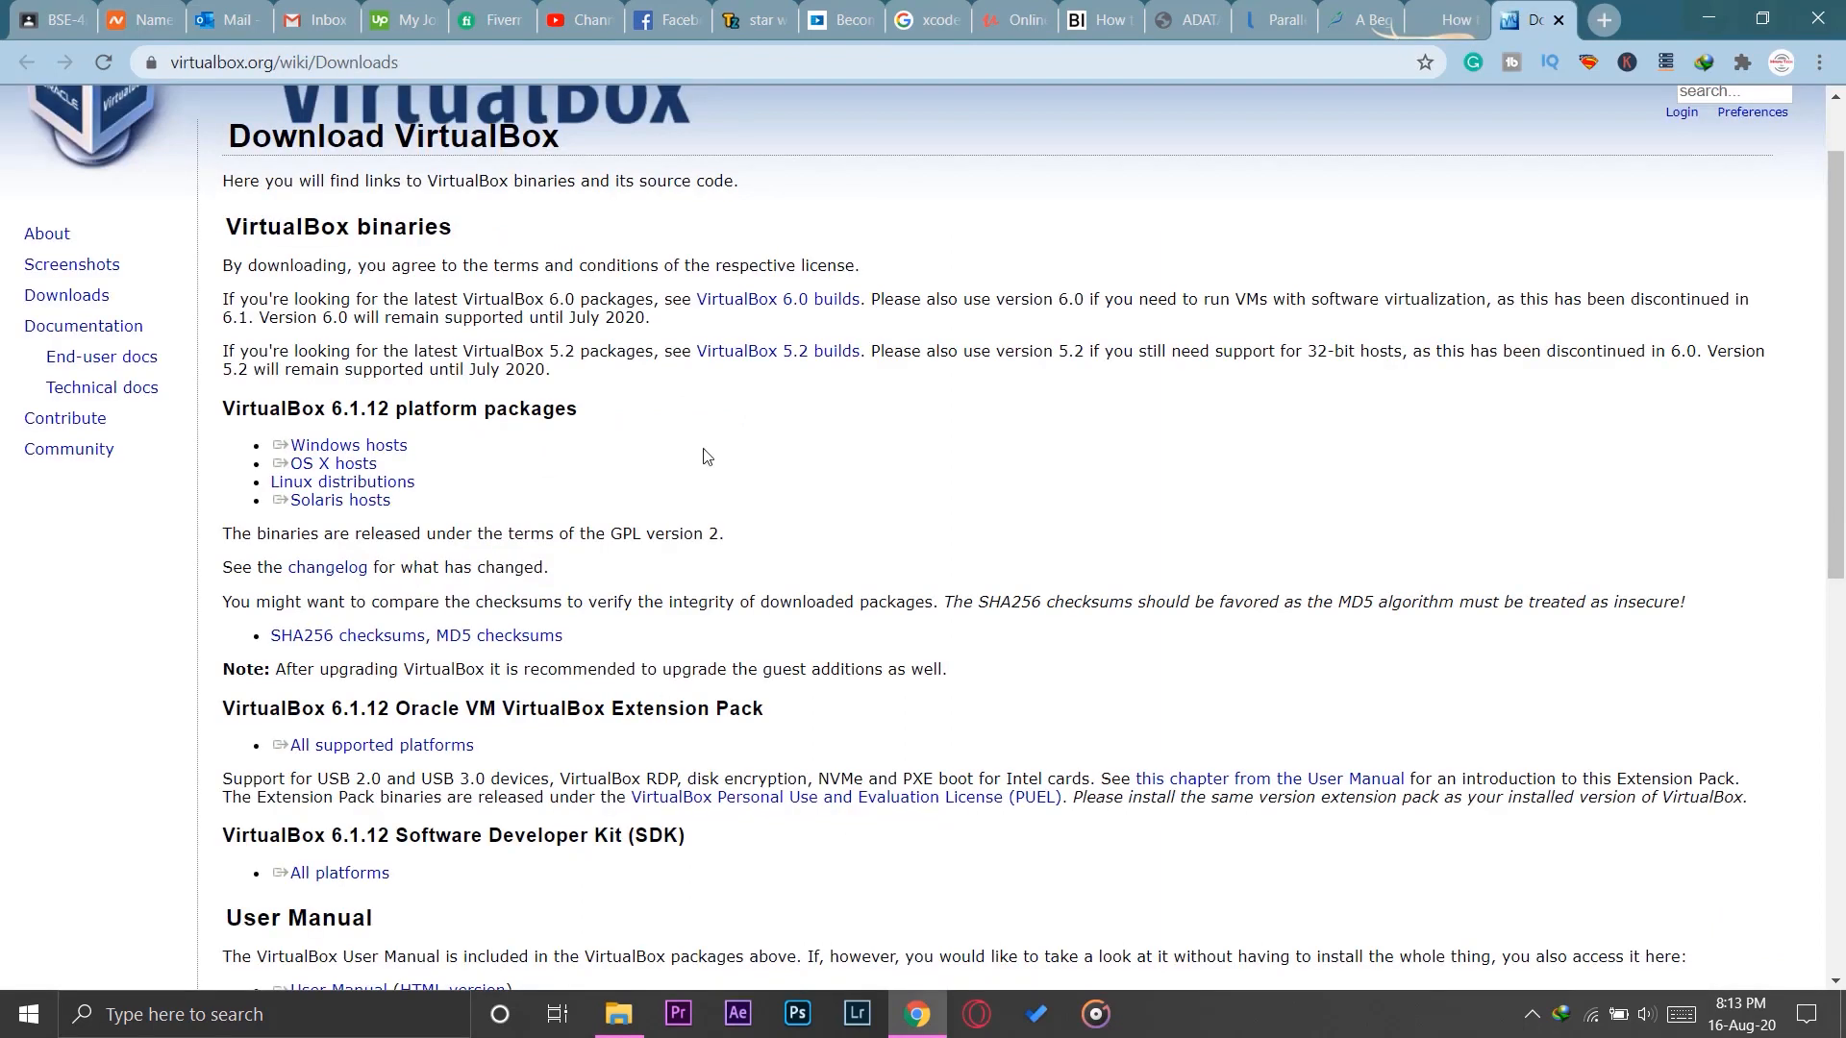
scroll(716, 288, "up", 1)
scroll(868, 408, "down", 2)
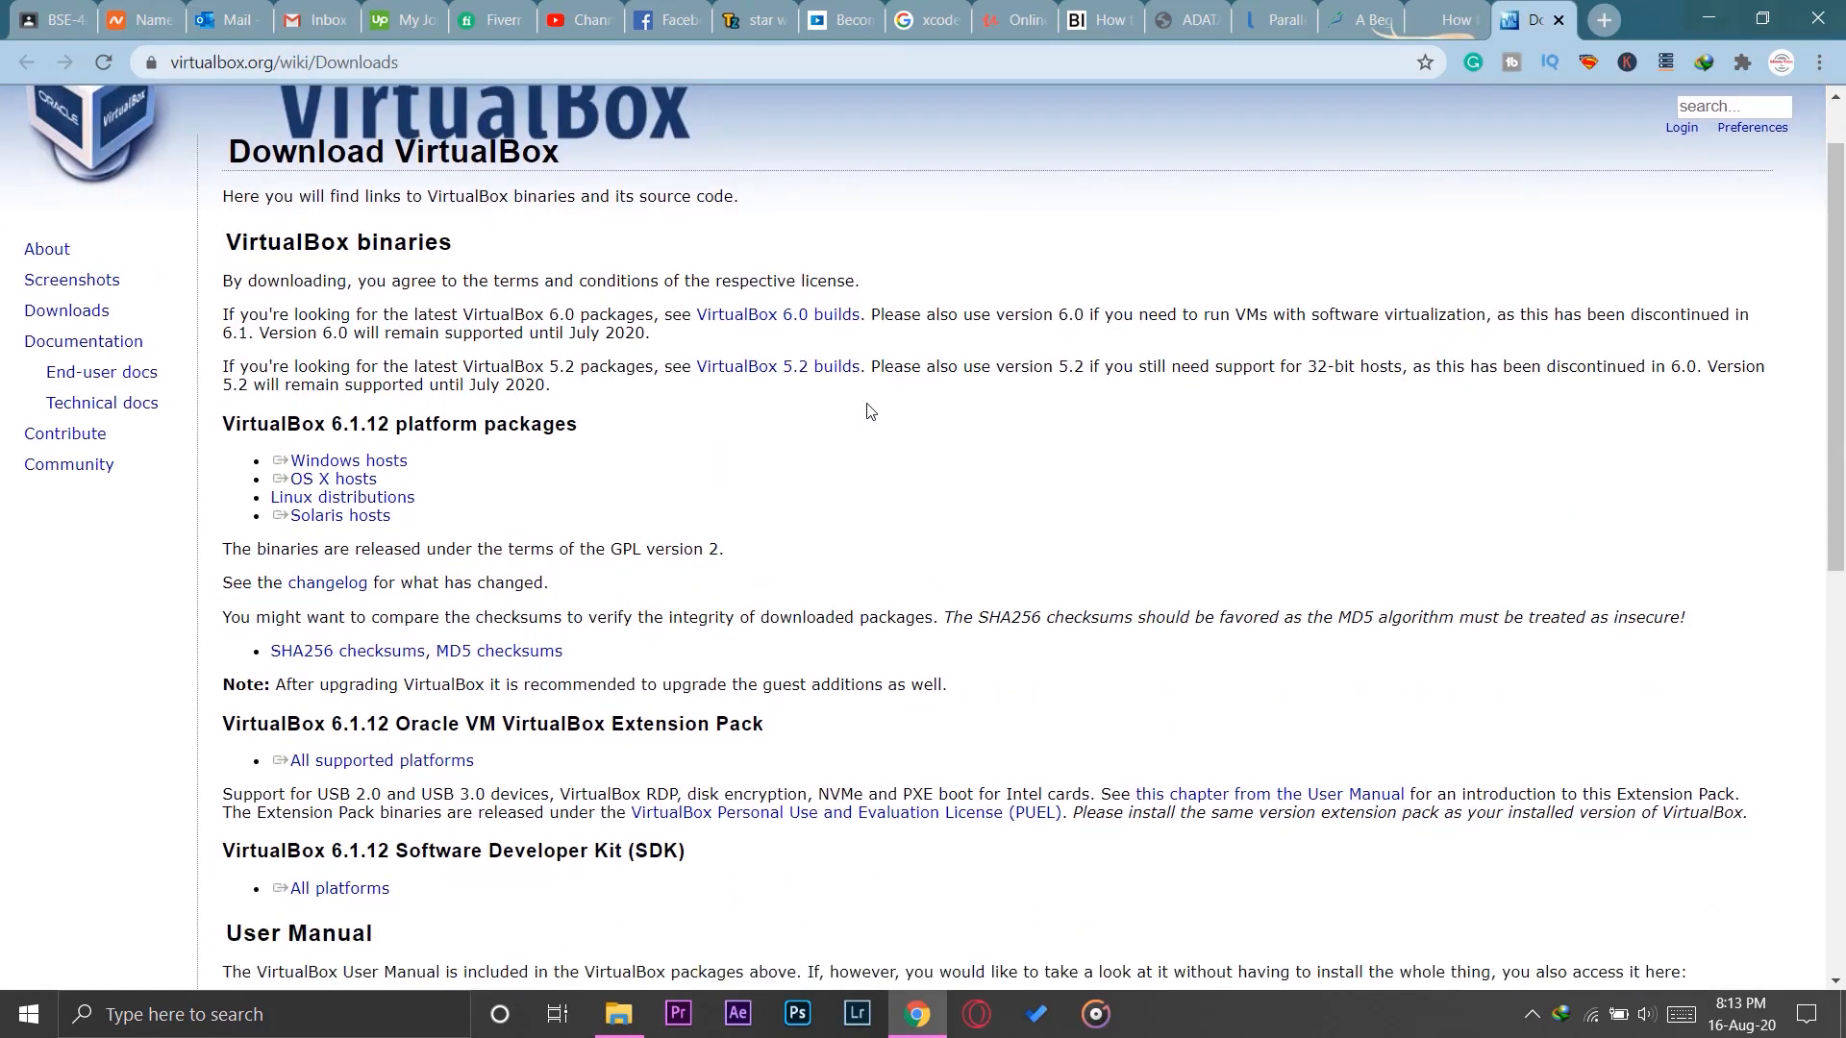
double_click(308, 596)
left_click(336, 620)
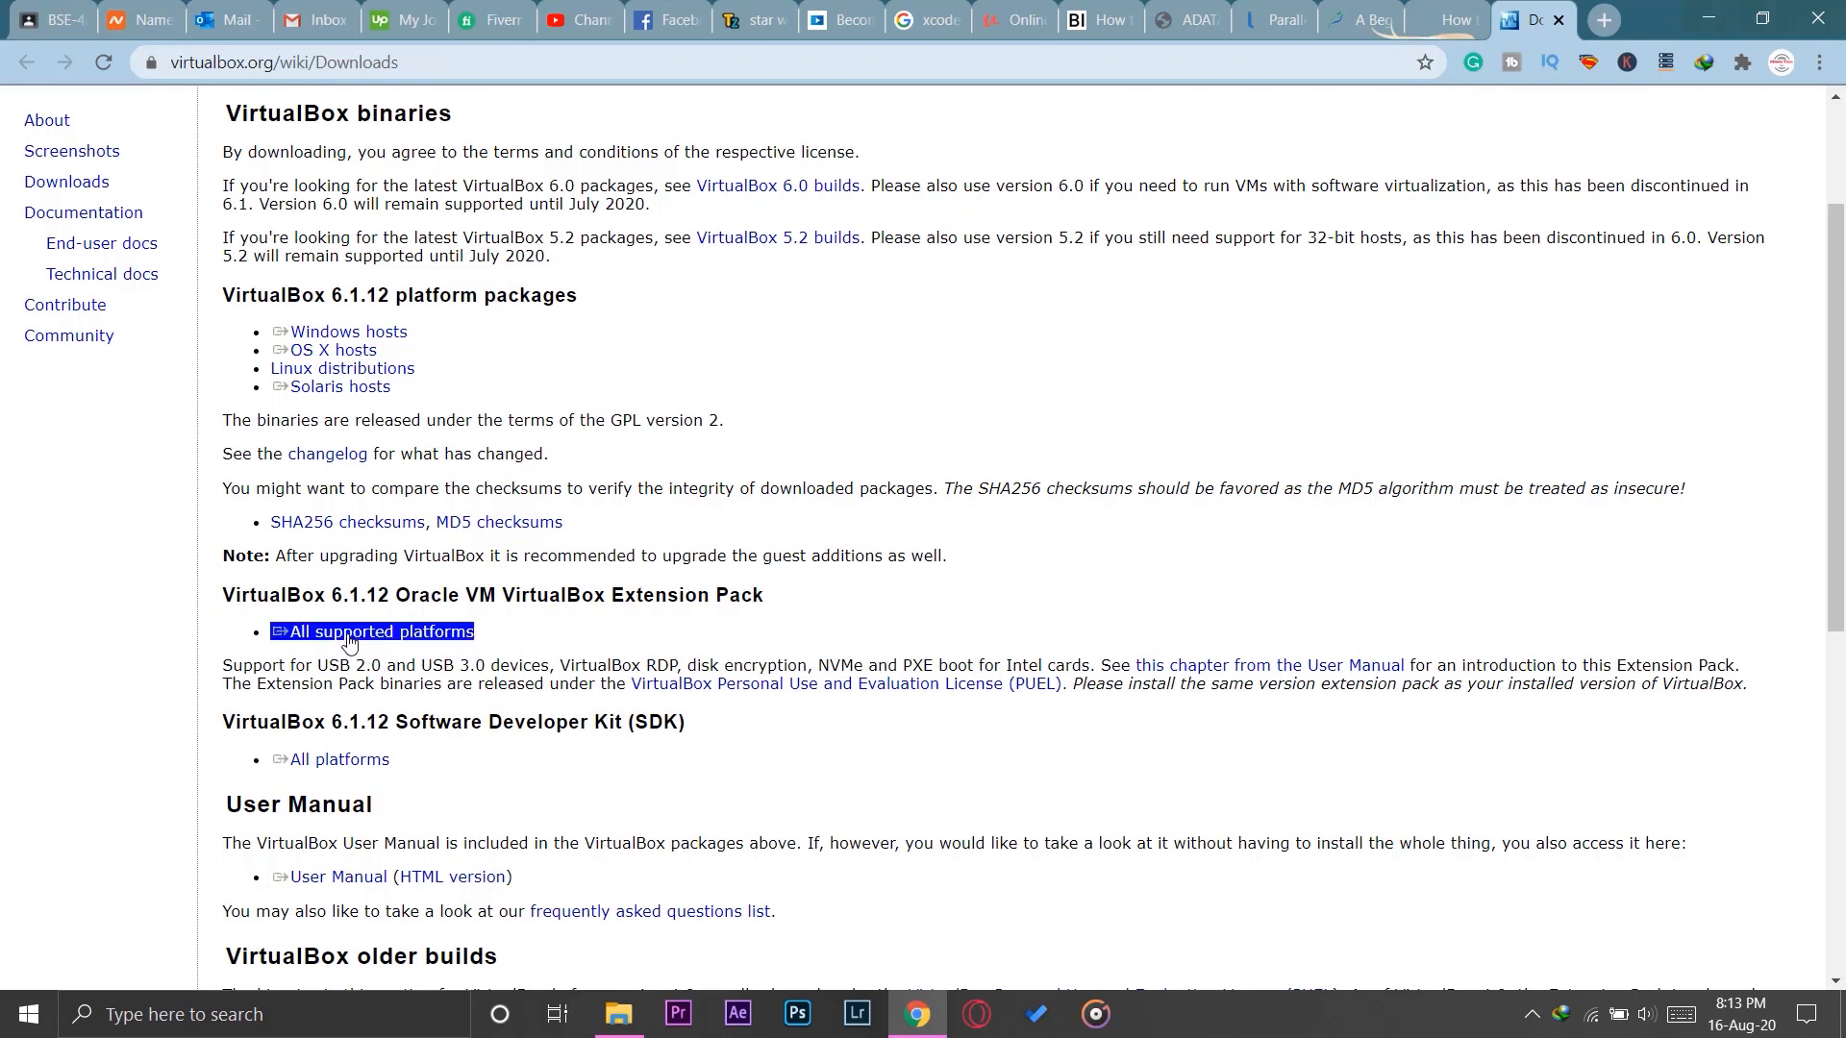
left_click(386, 642)
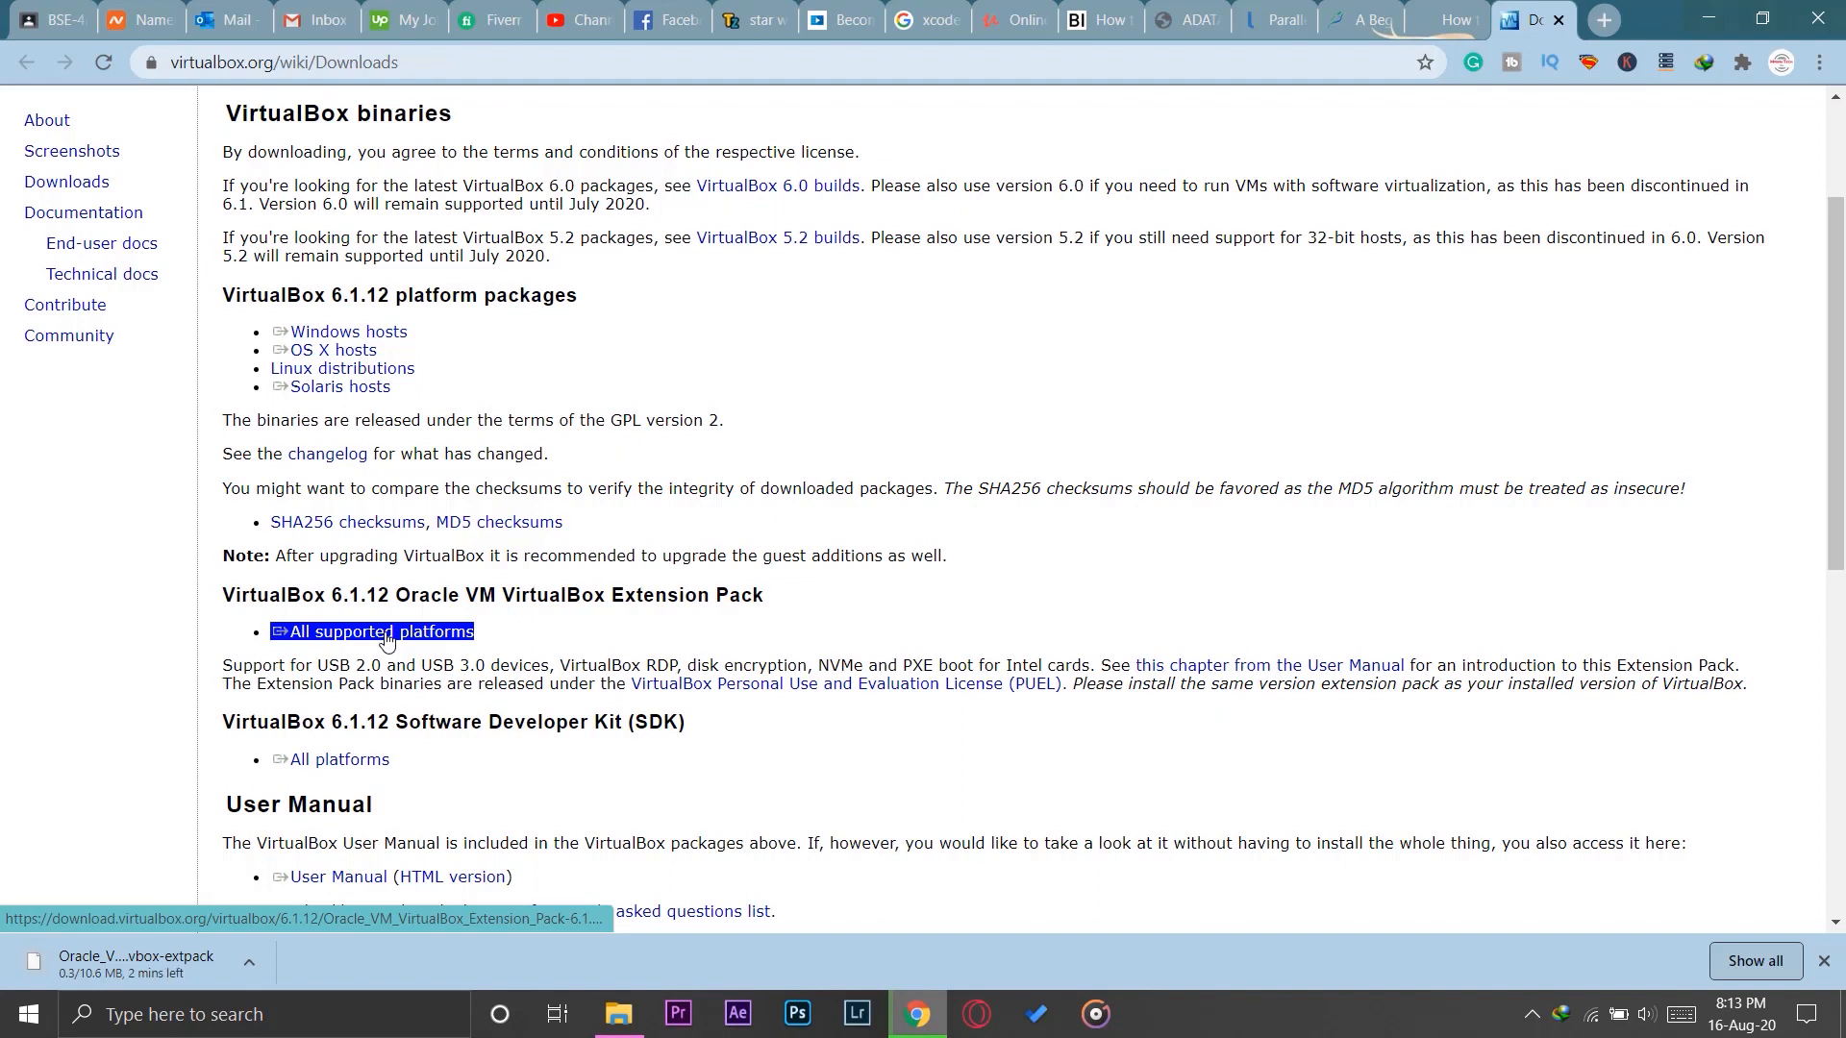
- Cancel the Extension Pack download, remove every entry from the browser's download list, and return to the article
key("ctrl+j")
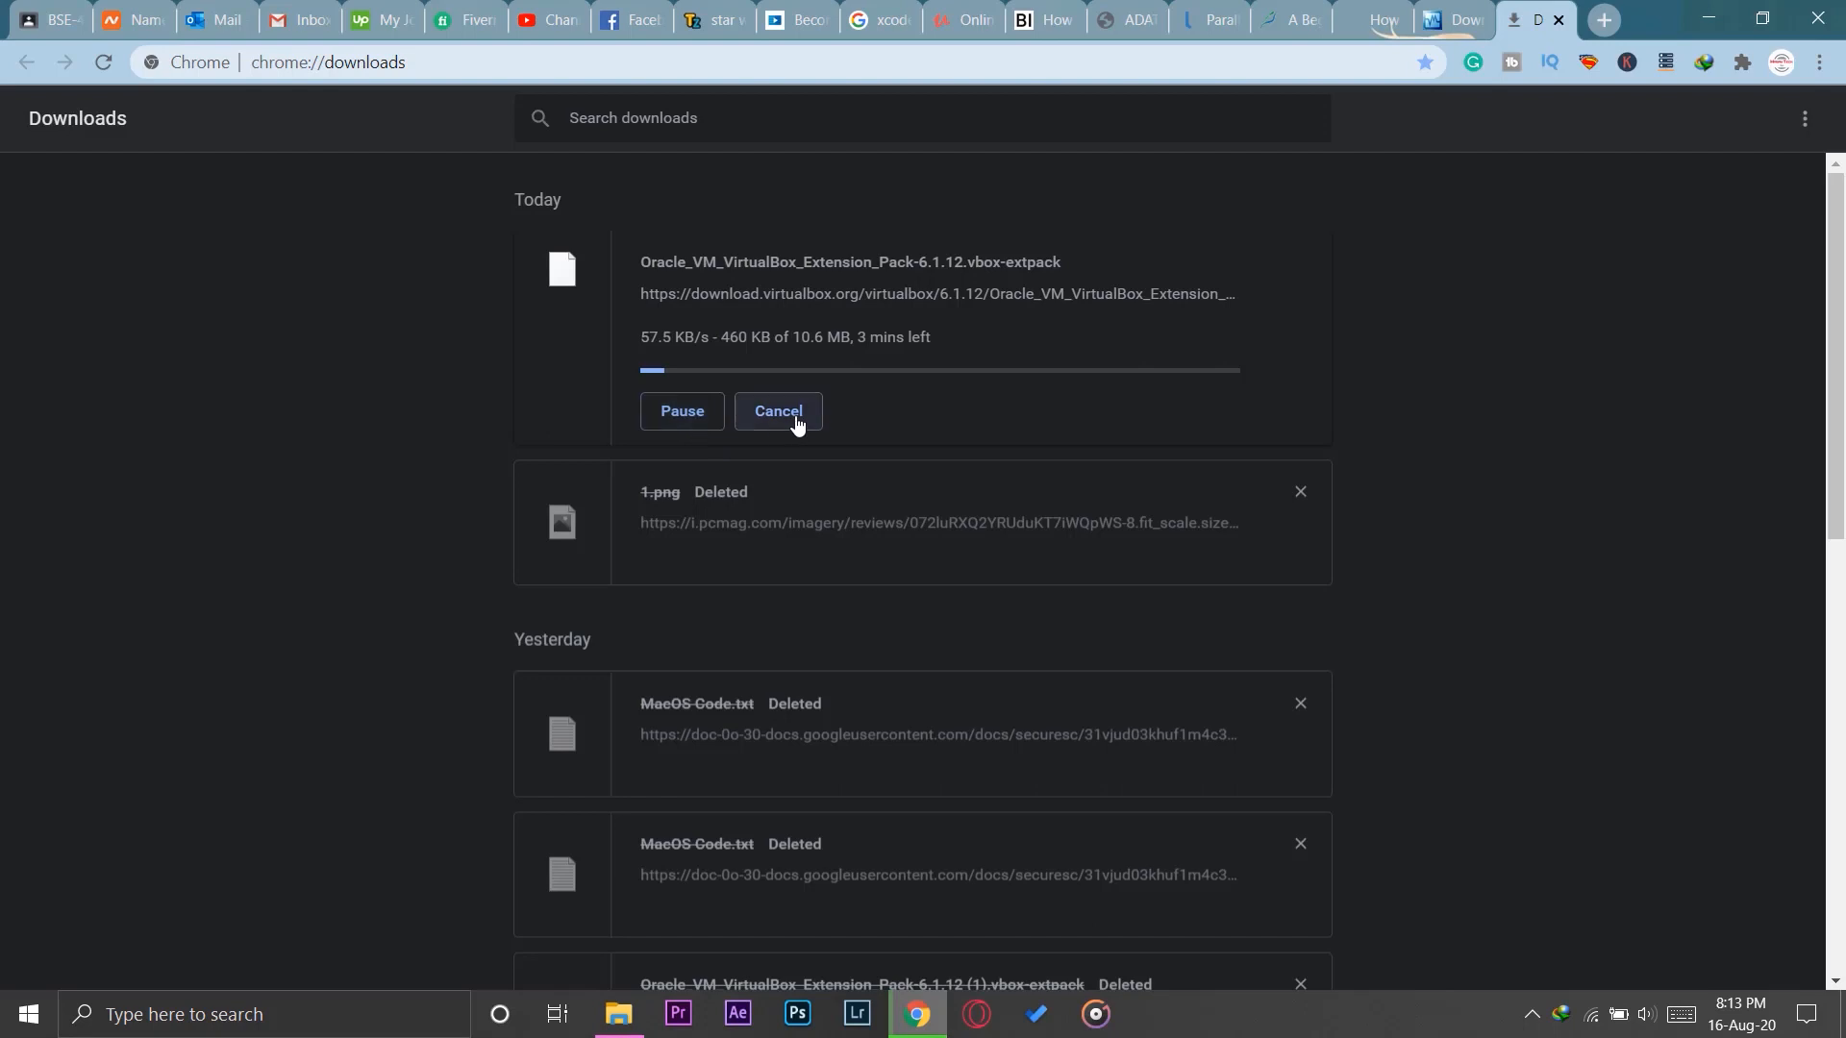
left_click(747, 419)
left_click(1302, 277)
left_click(1302, 278)
left_click(1303, 278)
left_click(1303, 278)
left_click(1303, 278)
left_click(1302, 278)
left_click(1303, 278)
left_click(1302, 277)
left_click(1302, 278)
left_click(1302, 277)
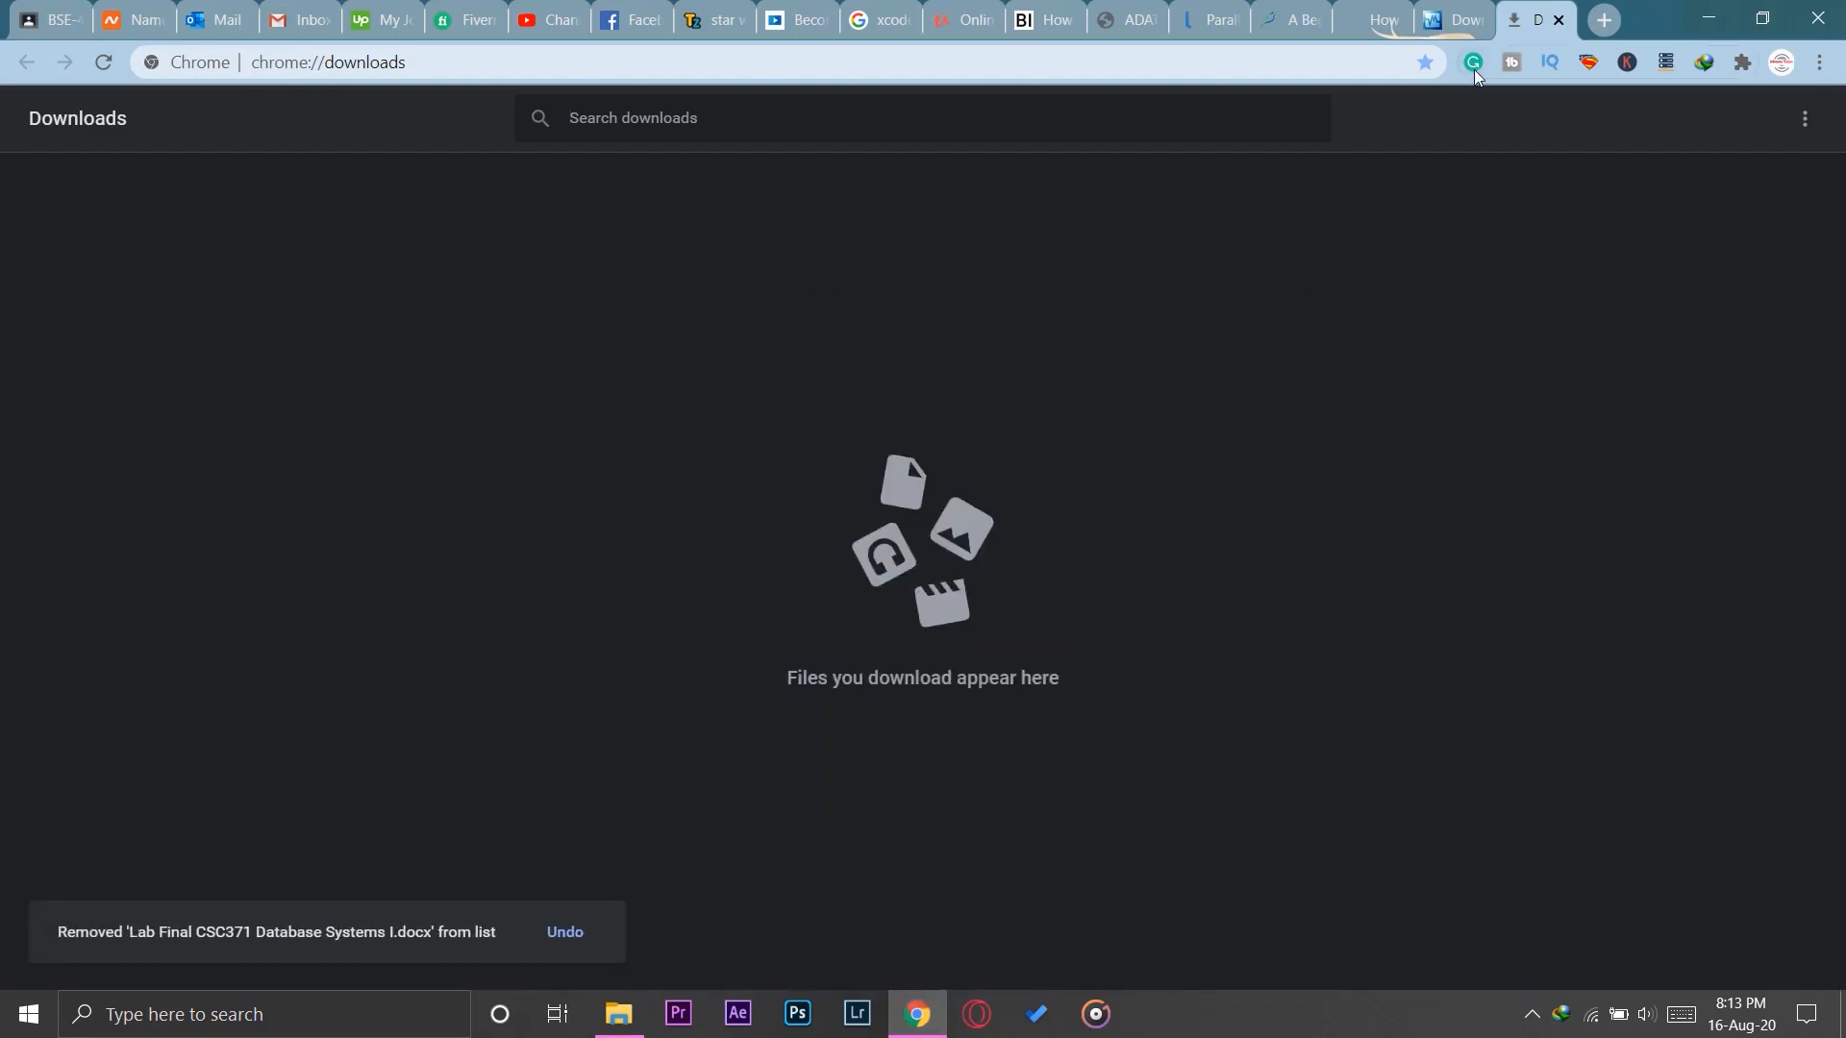
left_click(1558, 20)
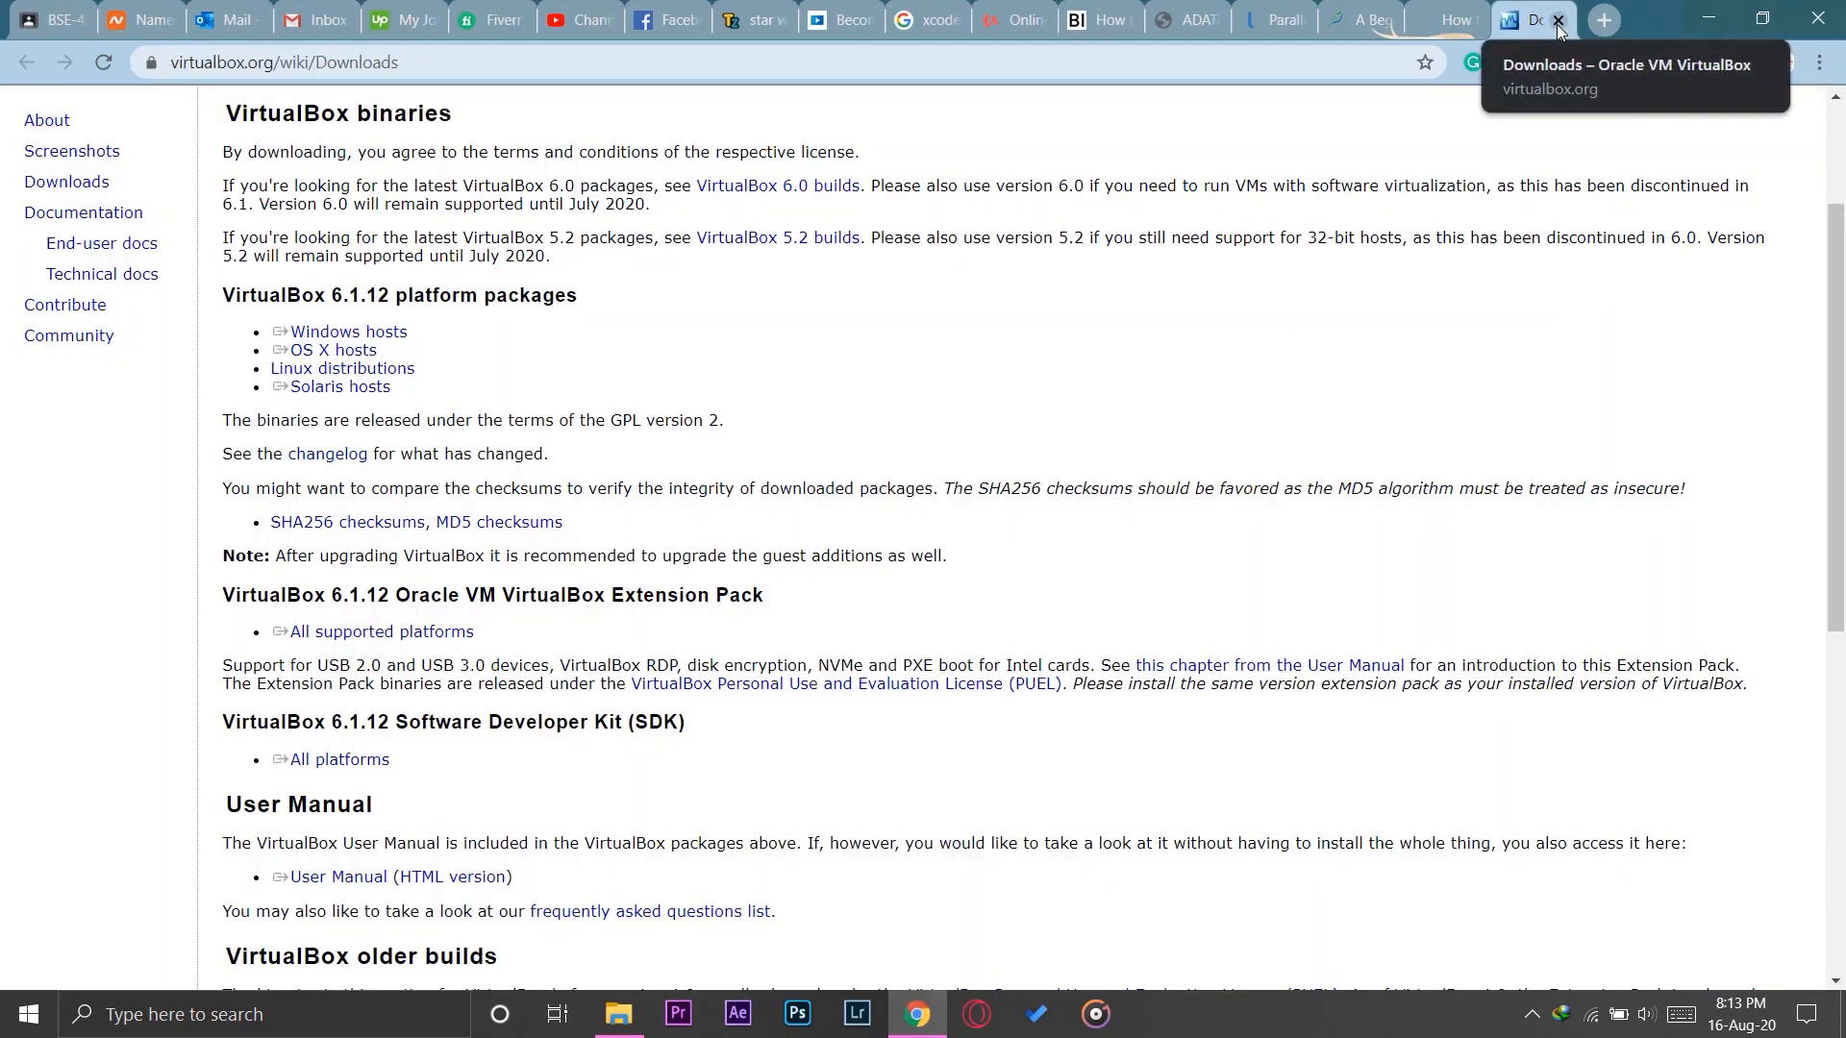
left_click(1557, 20)
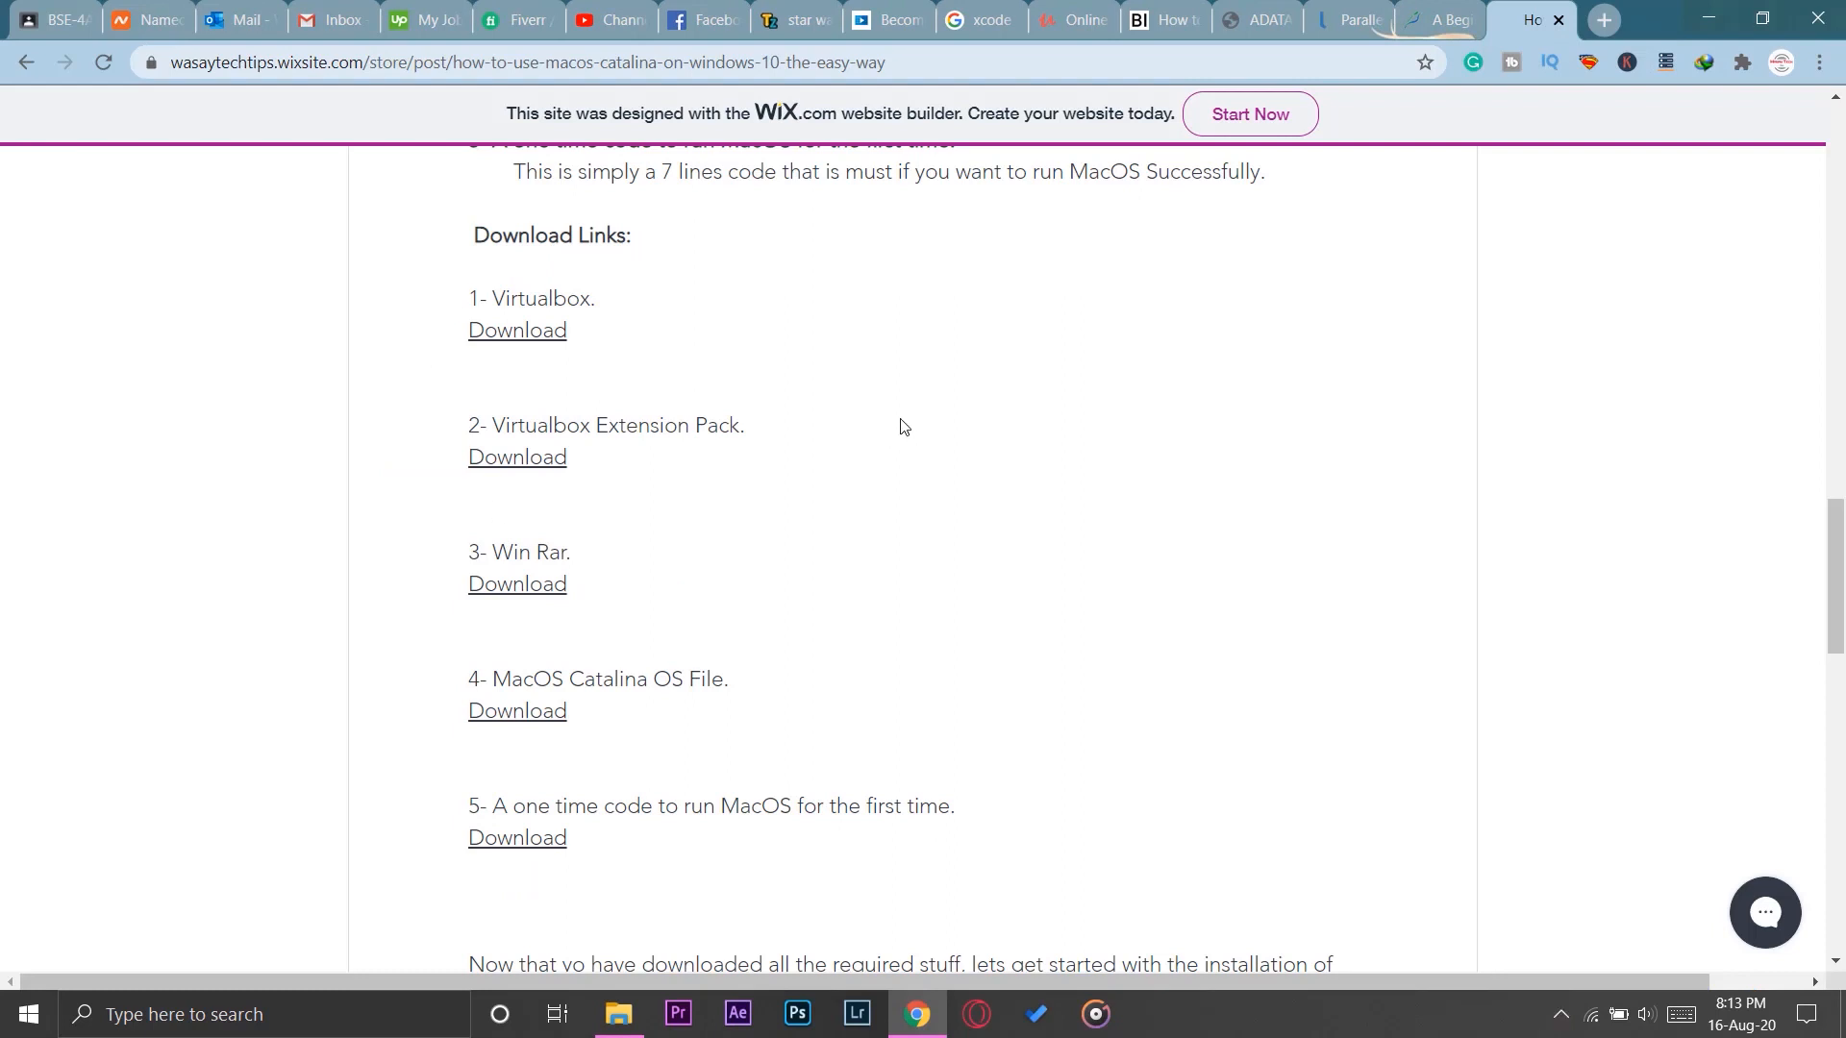
- View the WinRAR download page linked from the article, and close it
scroll(901, 426, "down", 2)
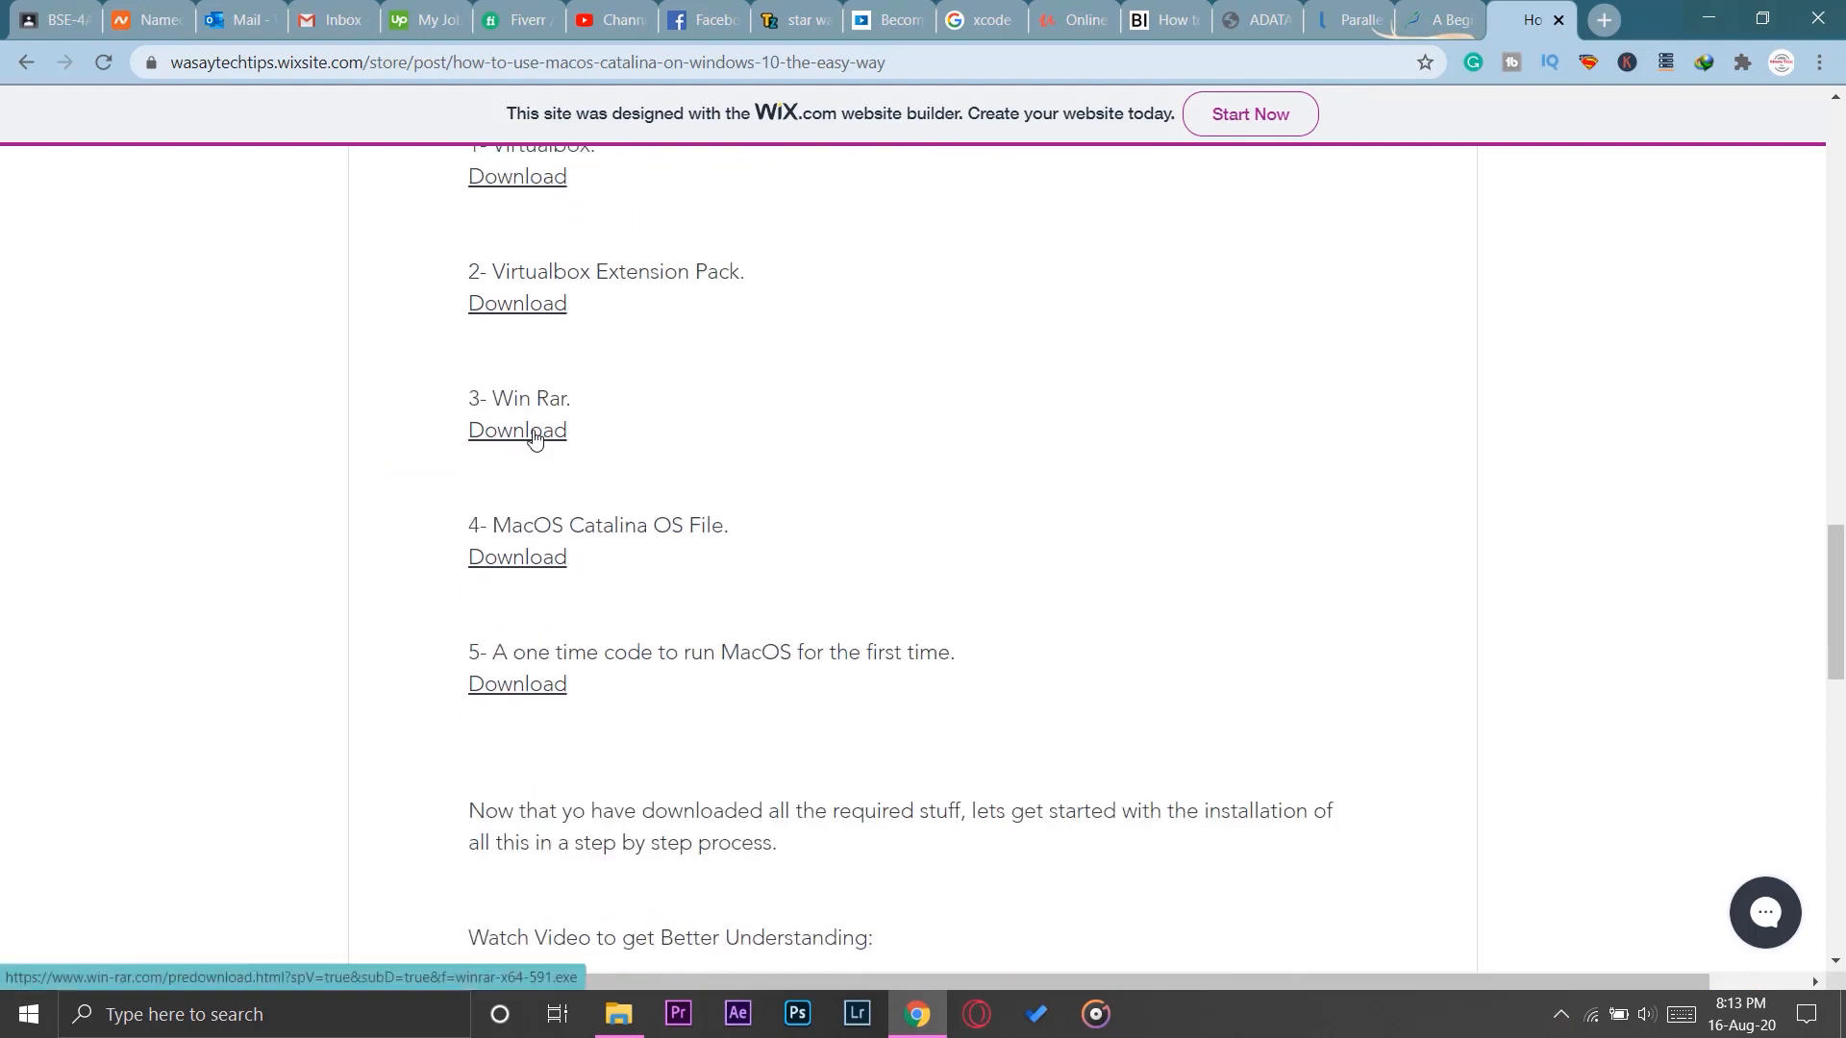
left_click(535, 435)
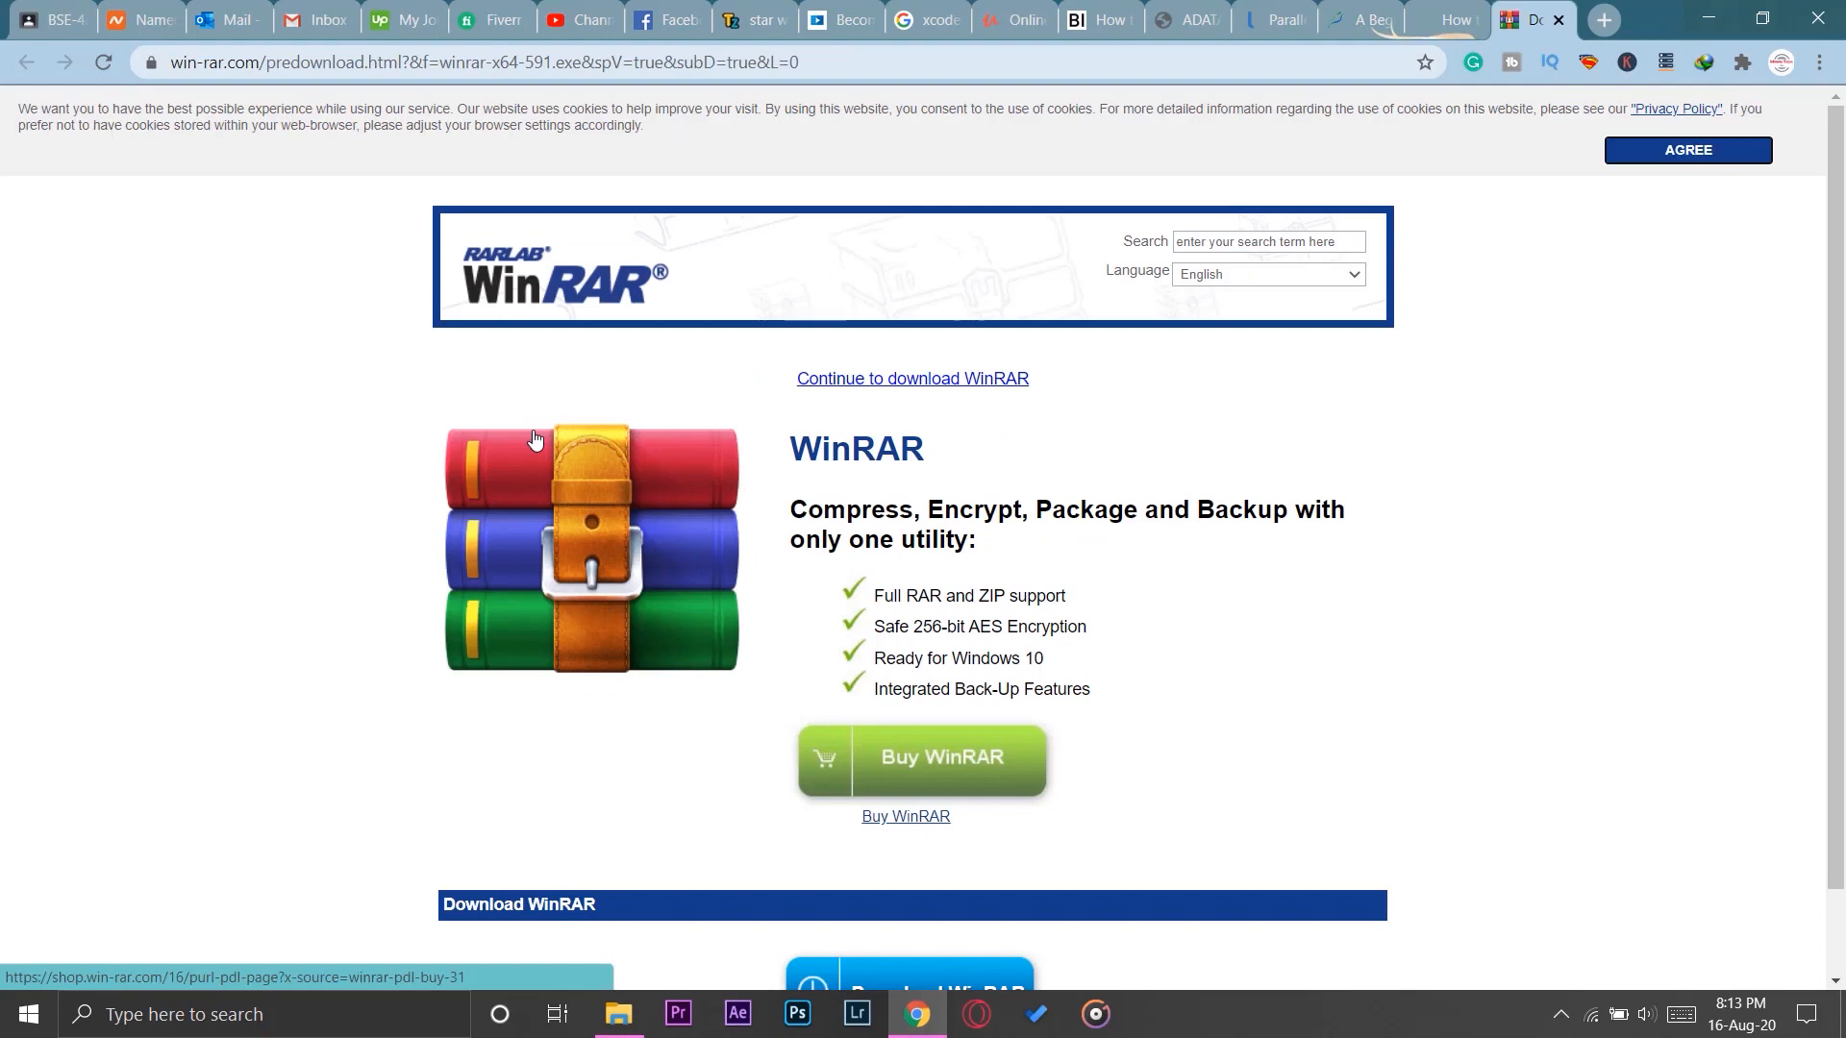
scroll(1364, 482, "down", 1)
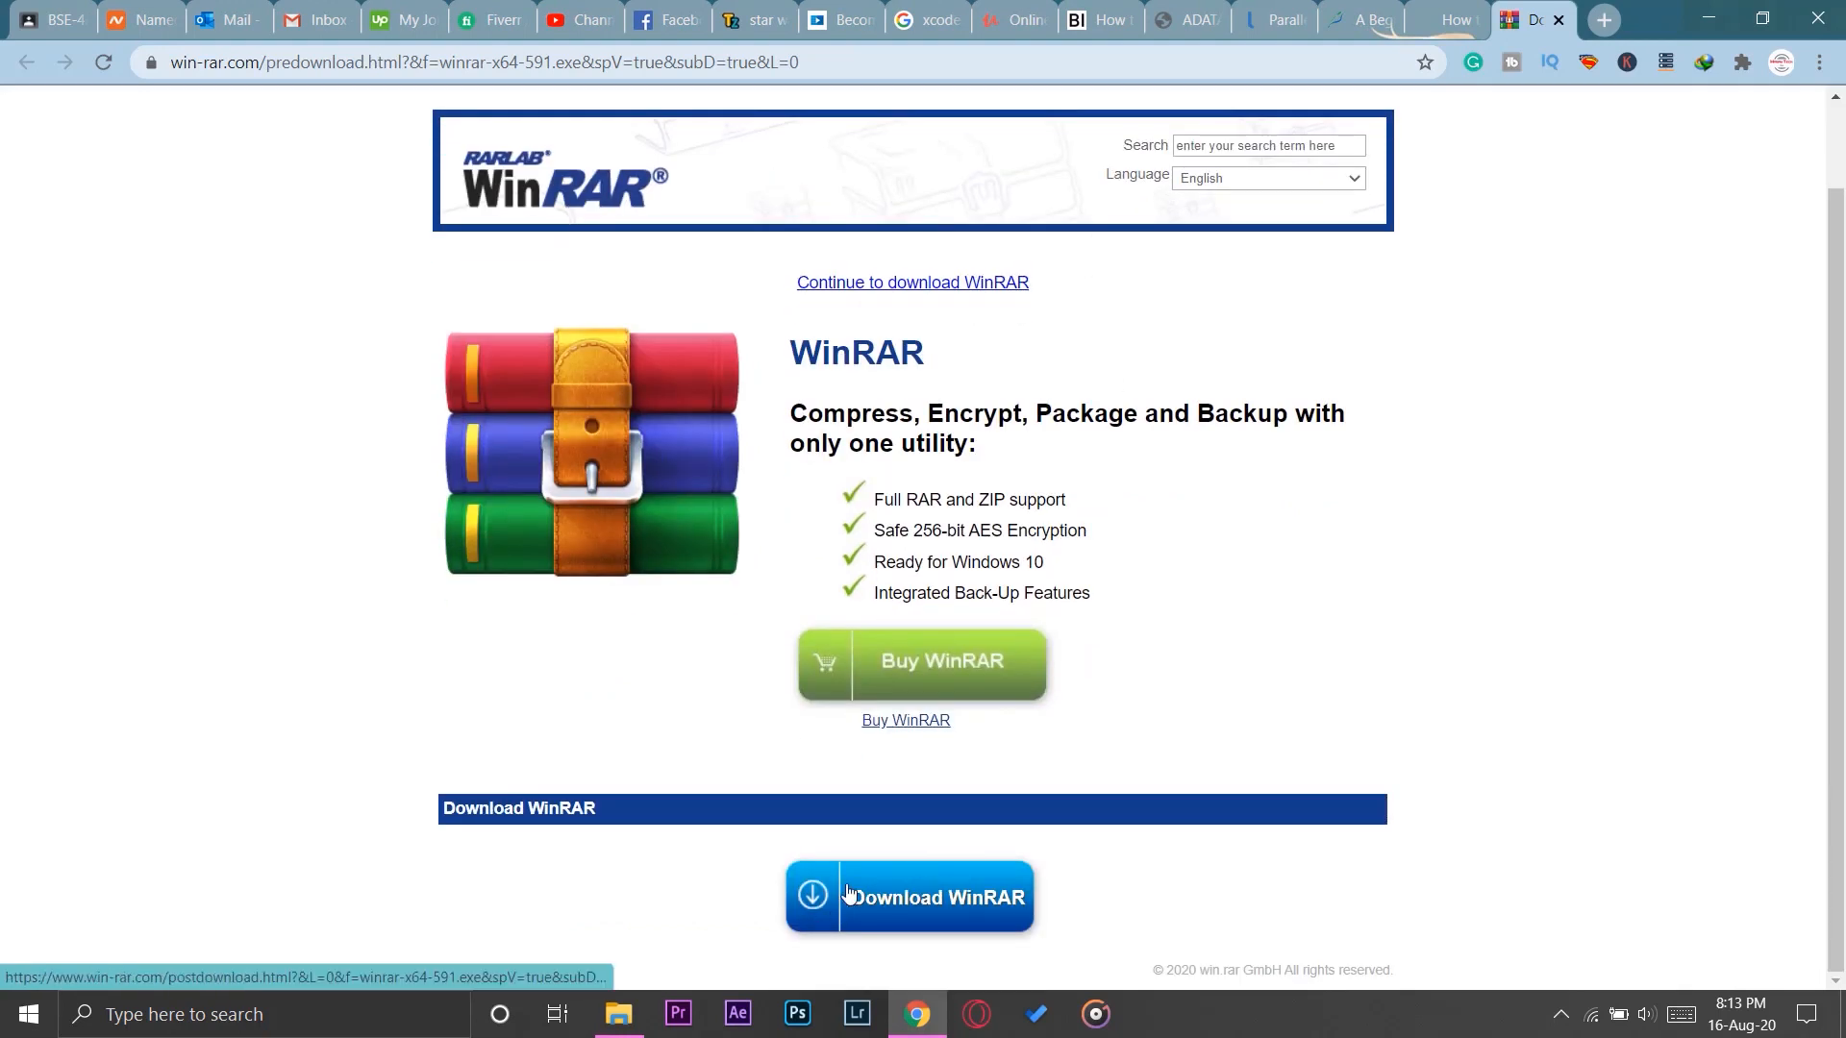
left_click(1559, 20)
- Look through the macOS Catalina 10.15.3 ISO archive parts in the linked Drive folder, and close it
scroll(673, 654, "down", 1)
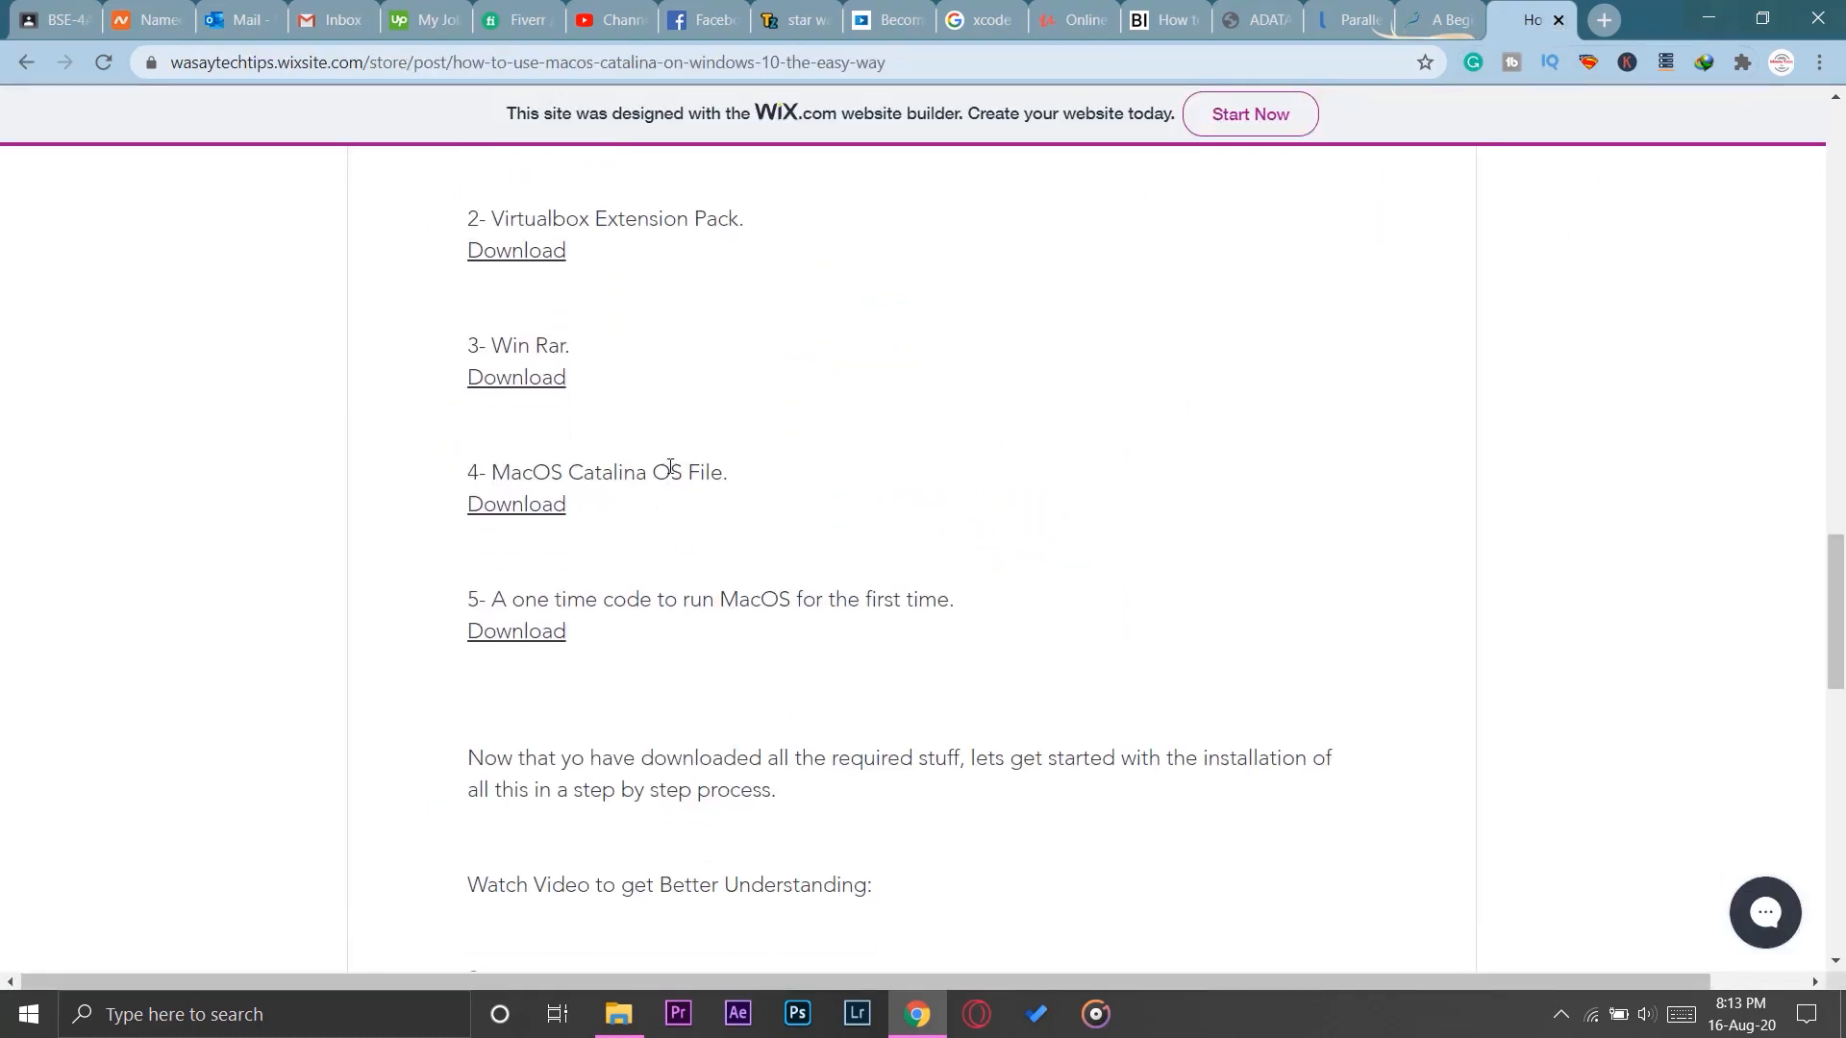
left_click(538, 513)
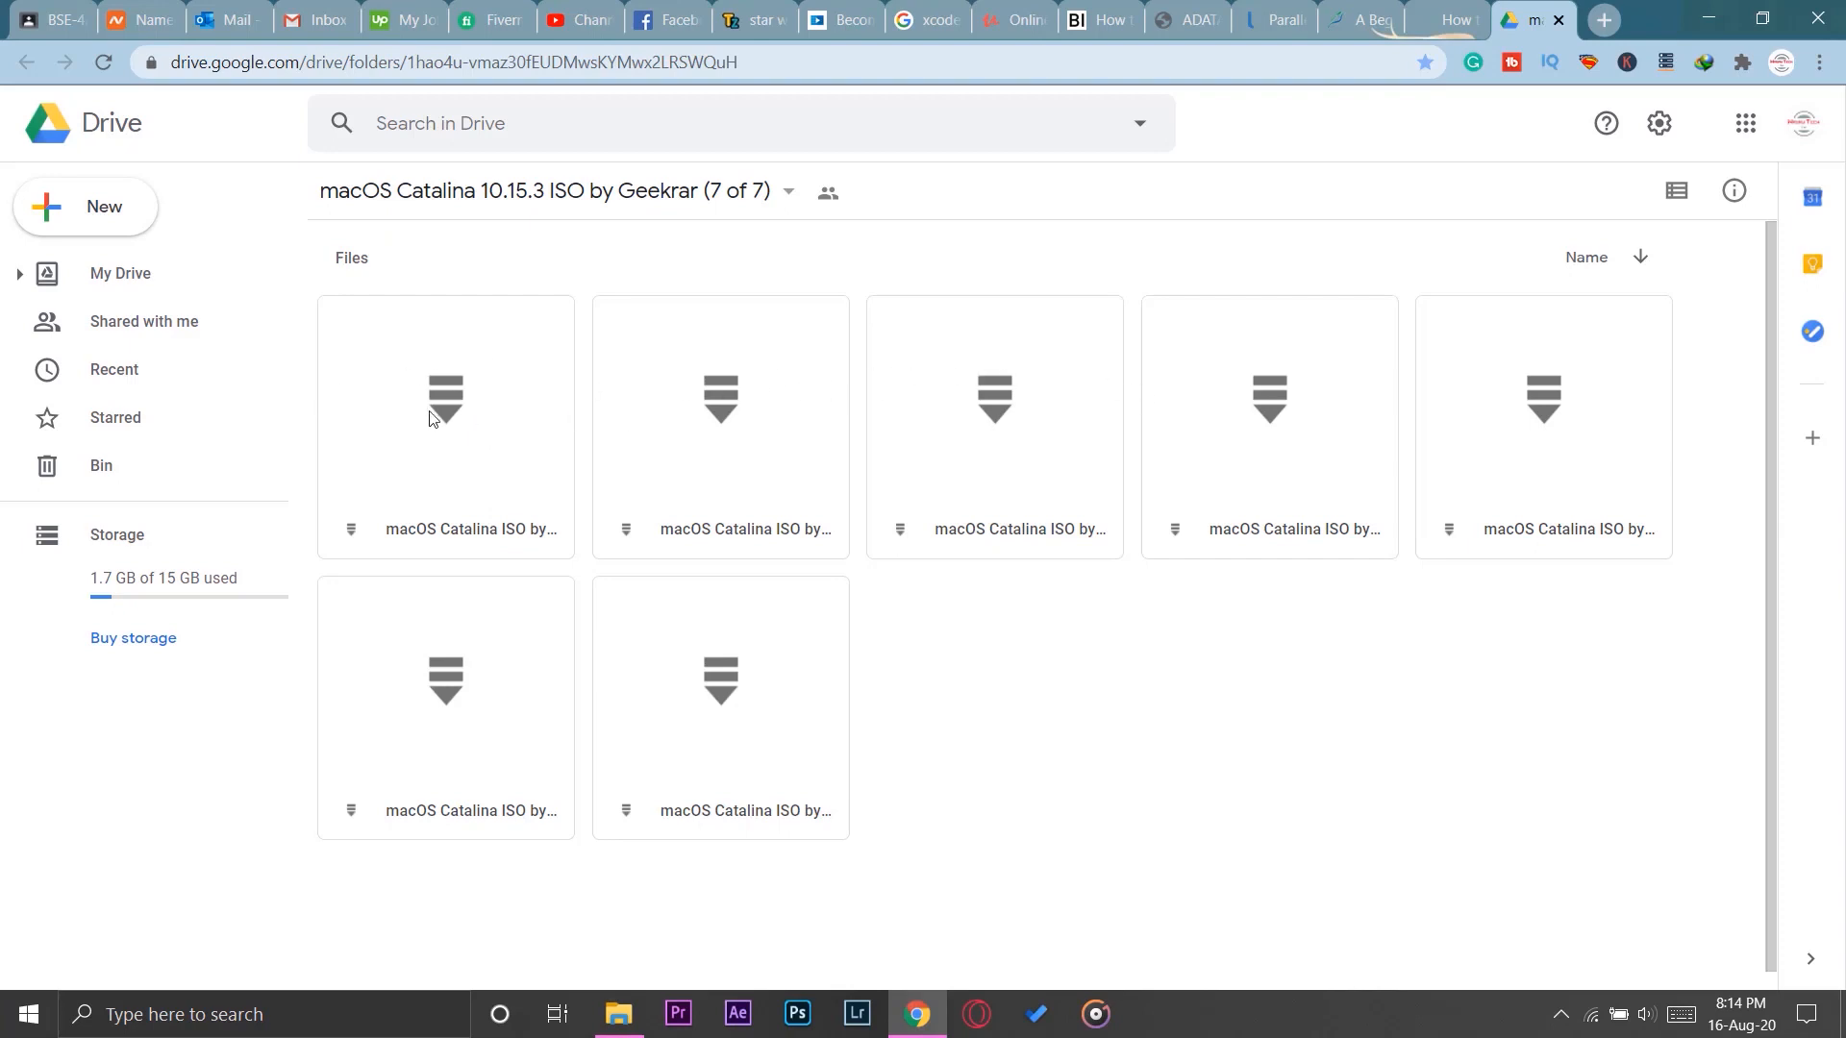
left_click(467, 515)
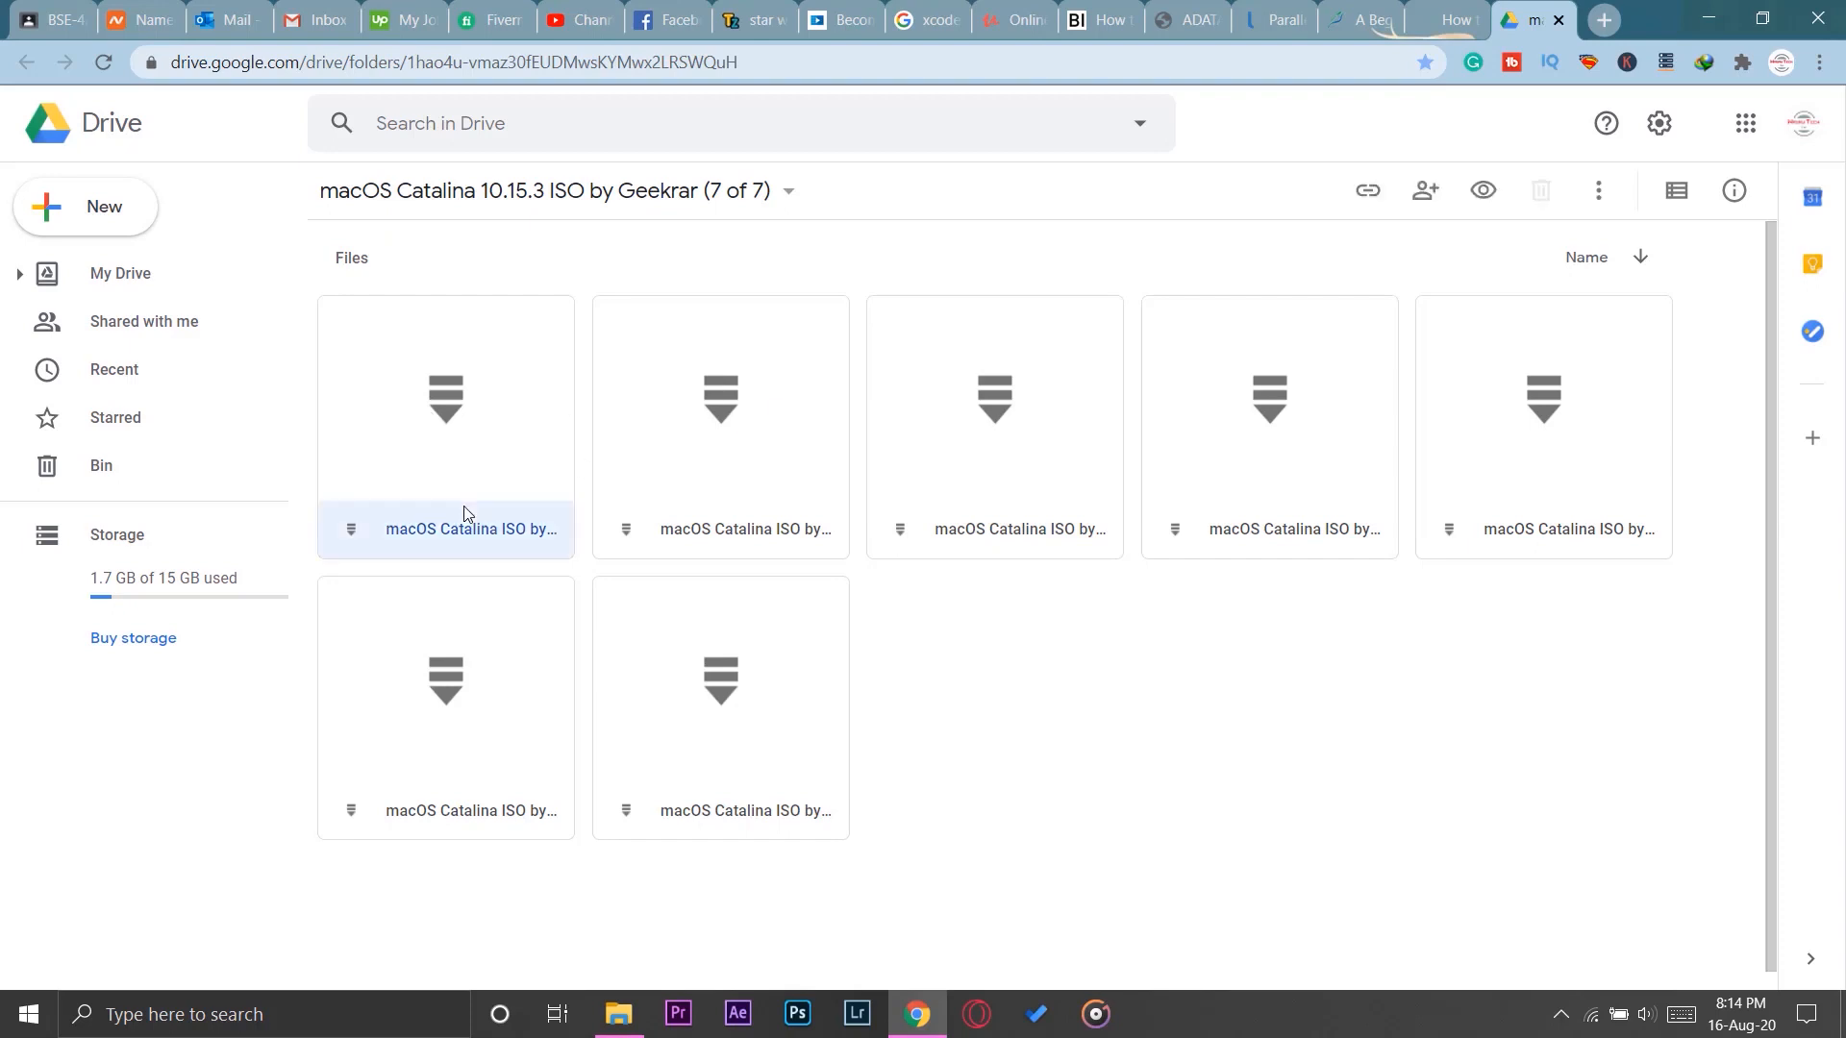
left_click(710, 519)
left_click(981, 526)
left_click(1244, 526)
left_click(1639, 466)
left_click(566, 762)
left_click(777, 754)
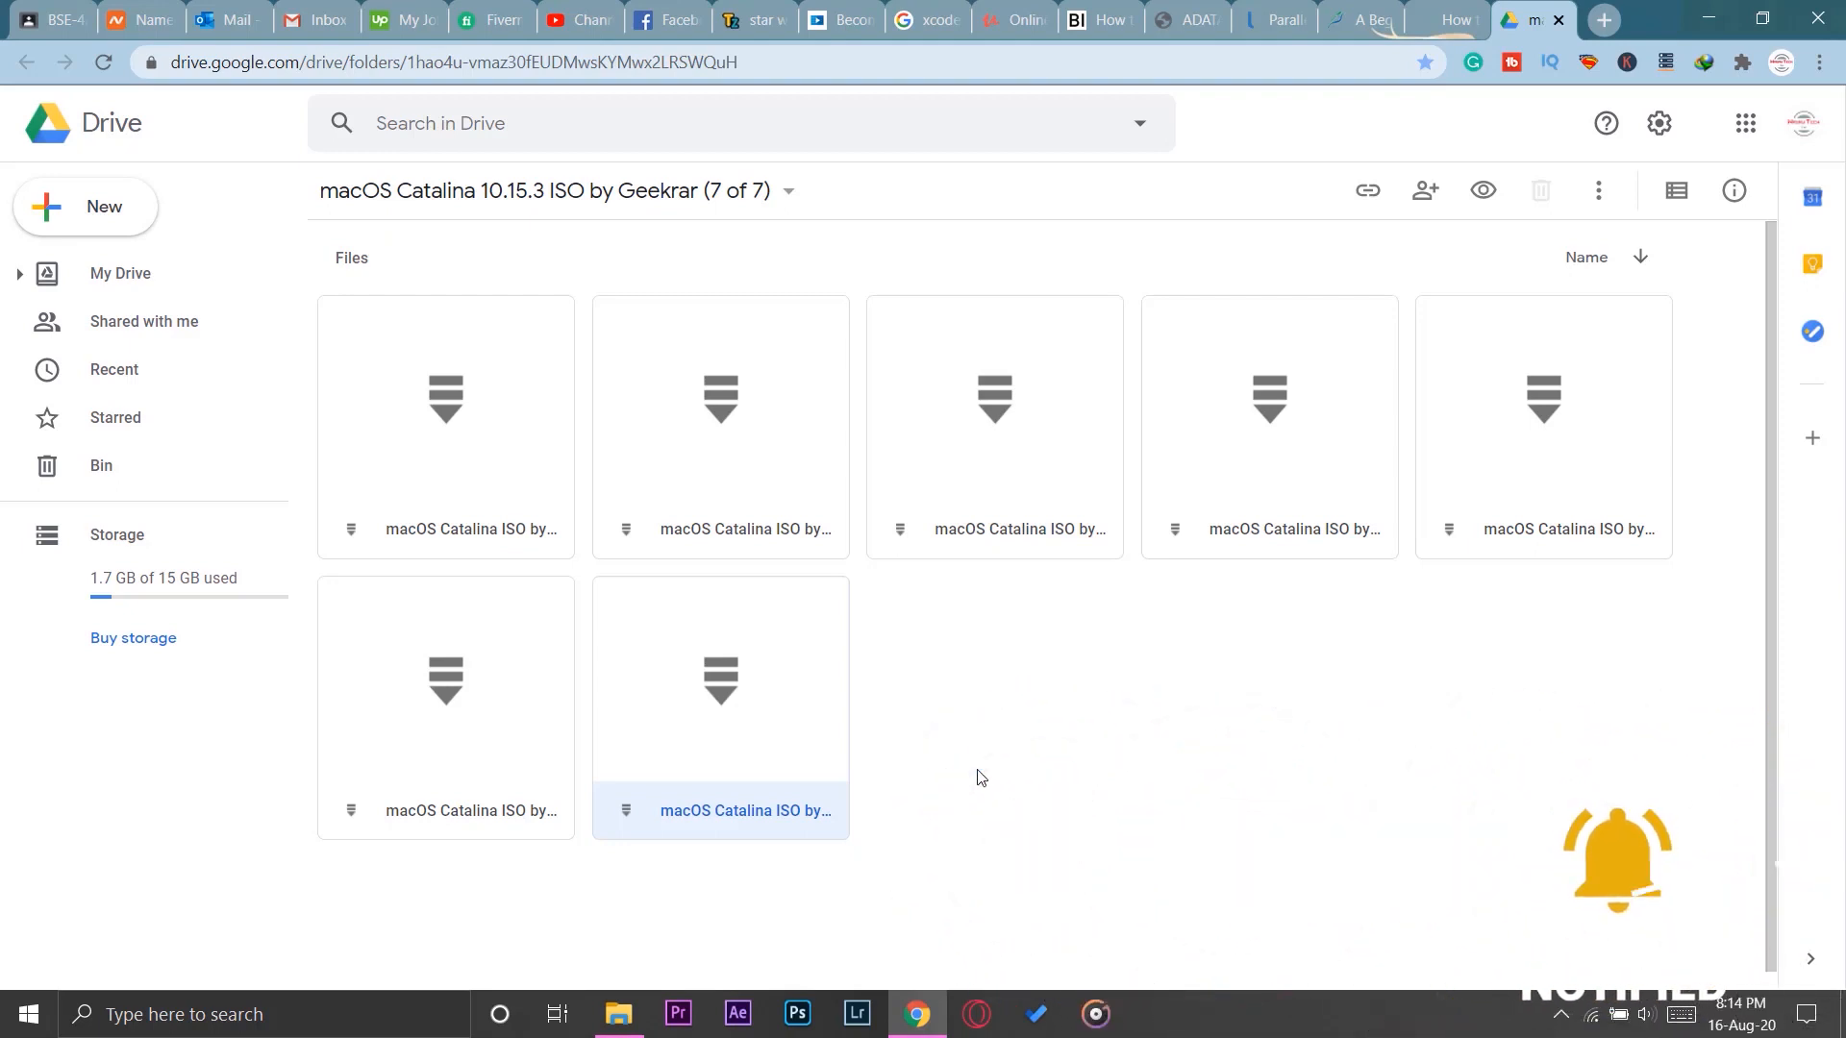
left_click(1558, 20)
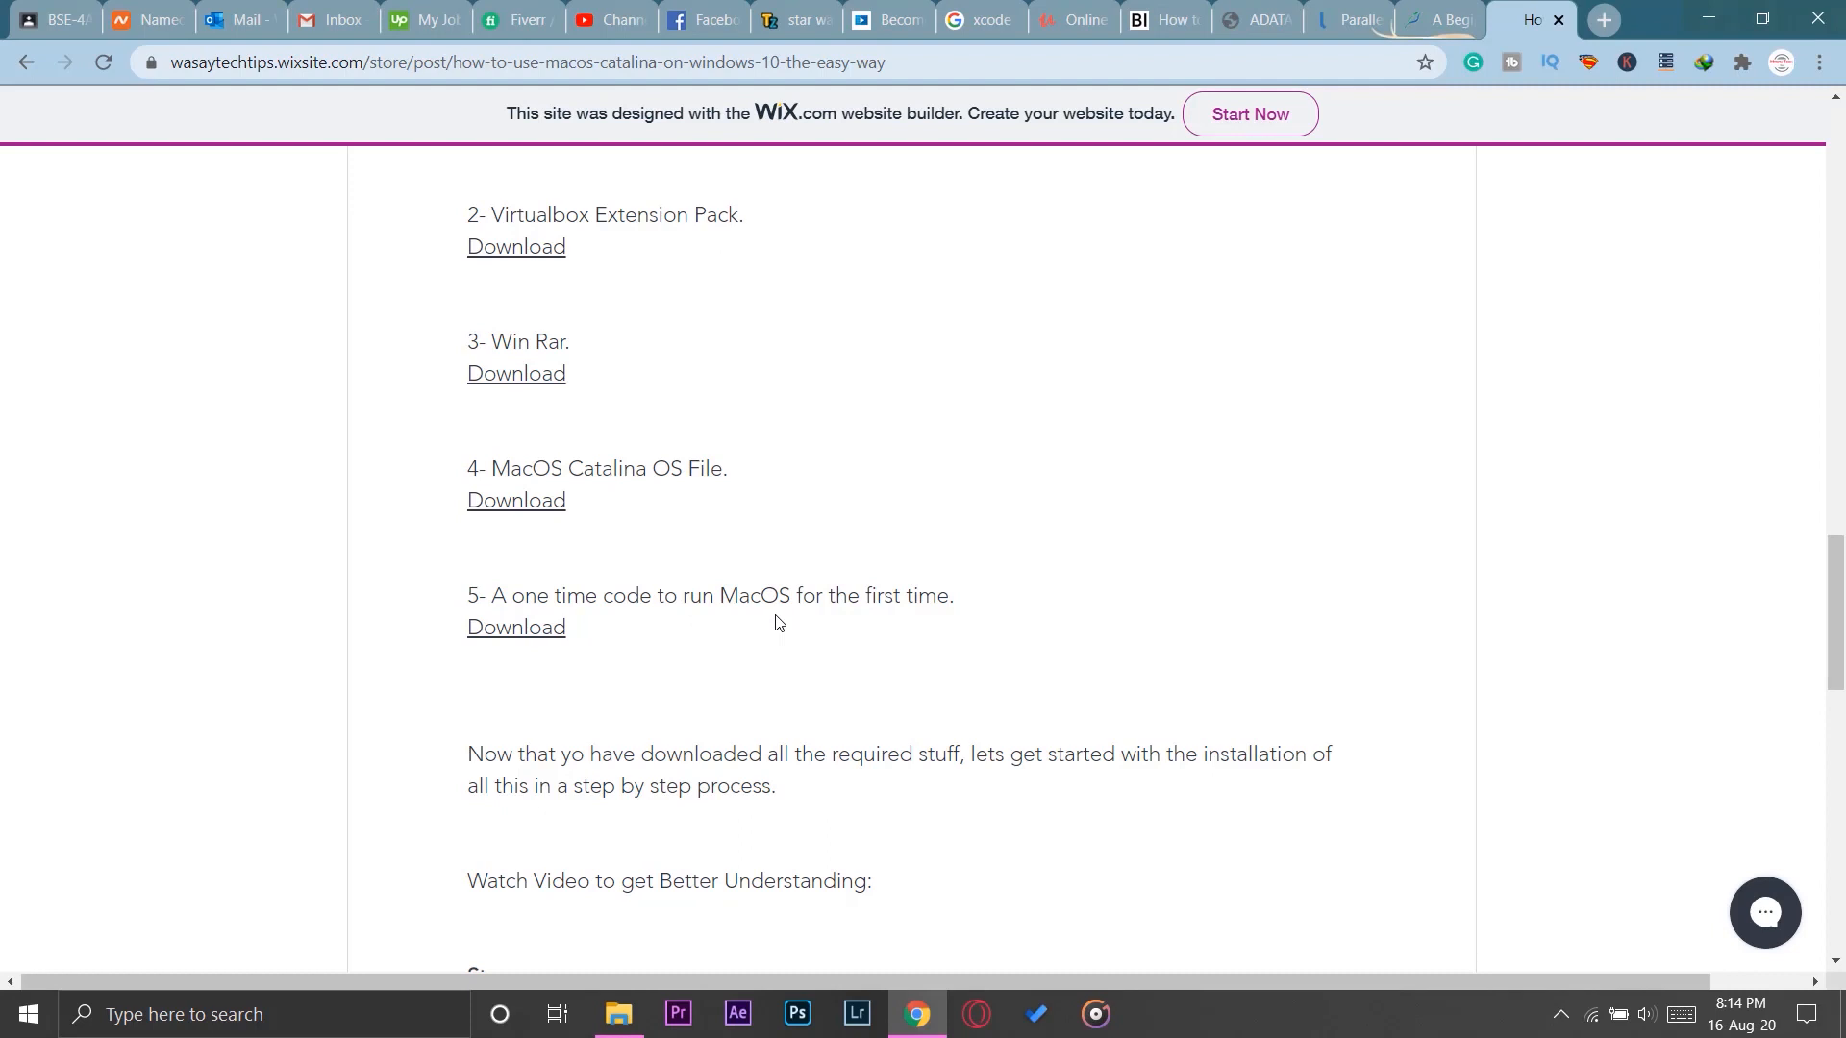
- Download MacOS Code.txt from the article's linked Drive folder for the one-time code, and close the folder
left_click(559, 634)
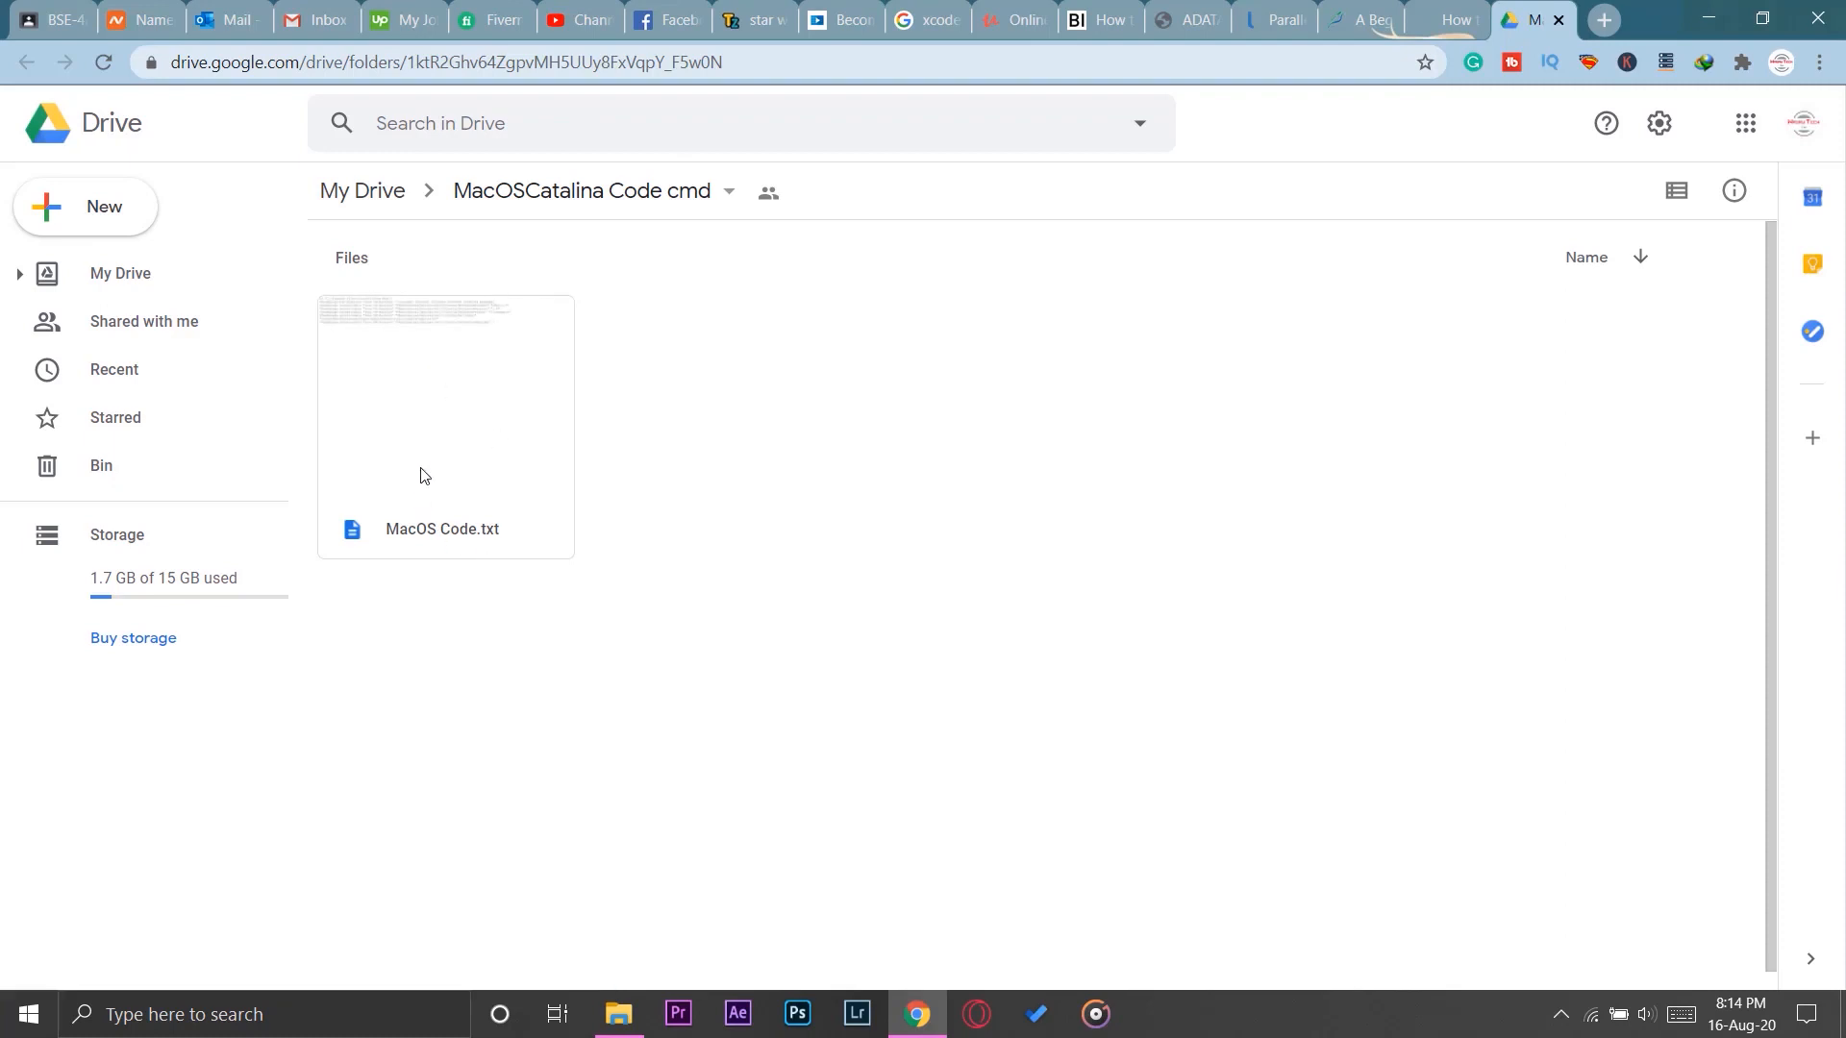
left_click(457, 413)
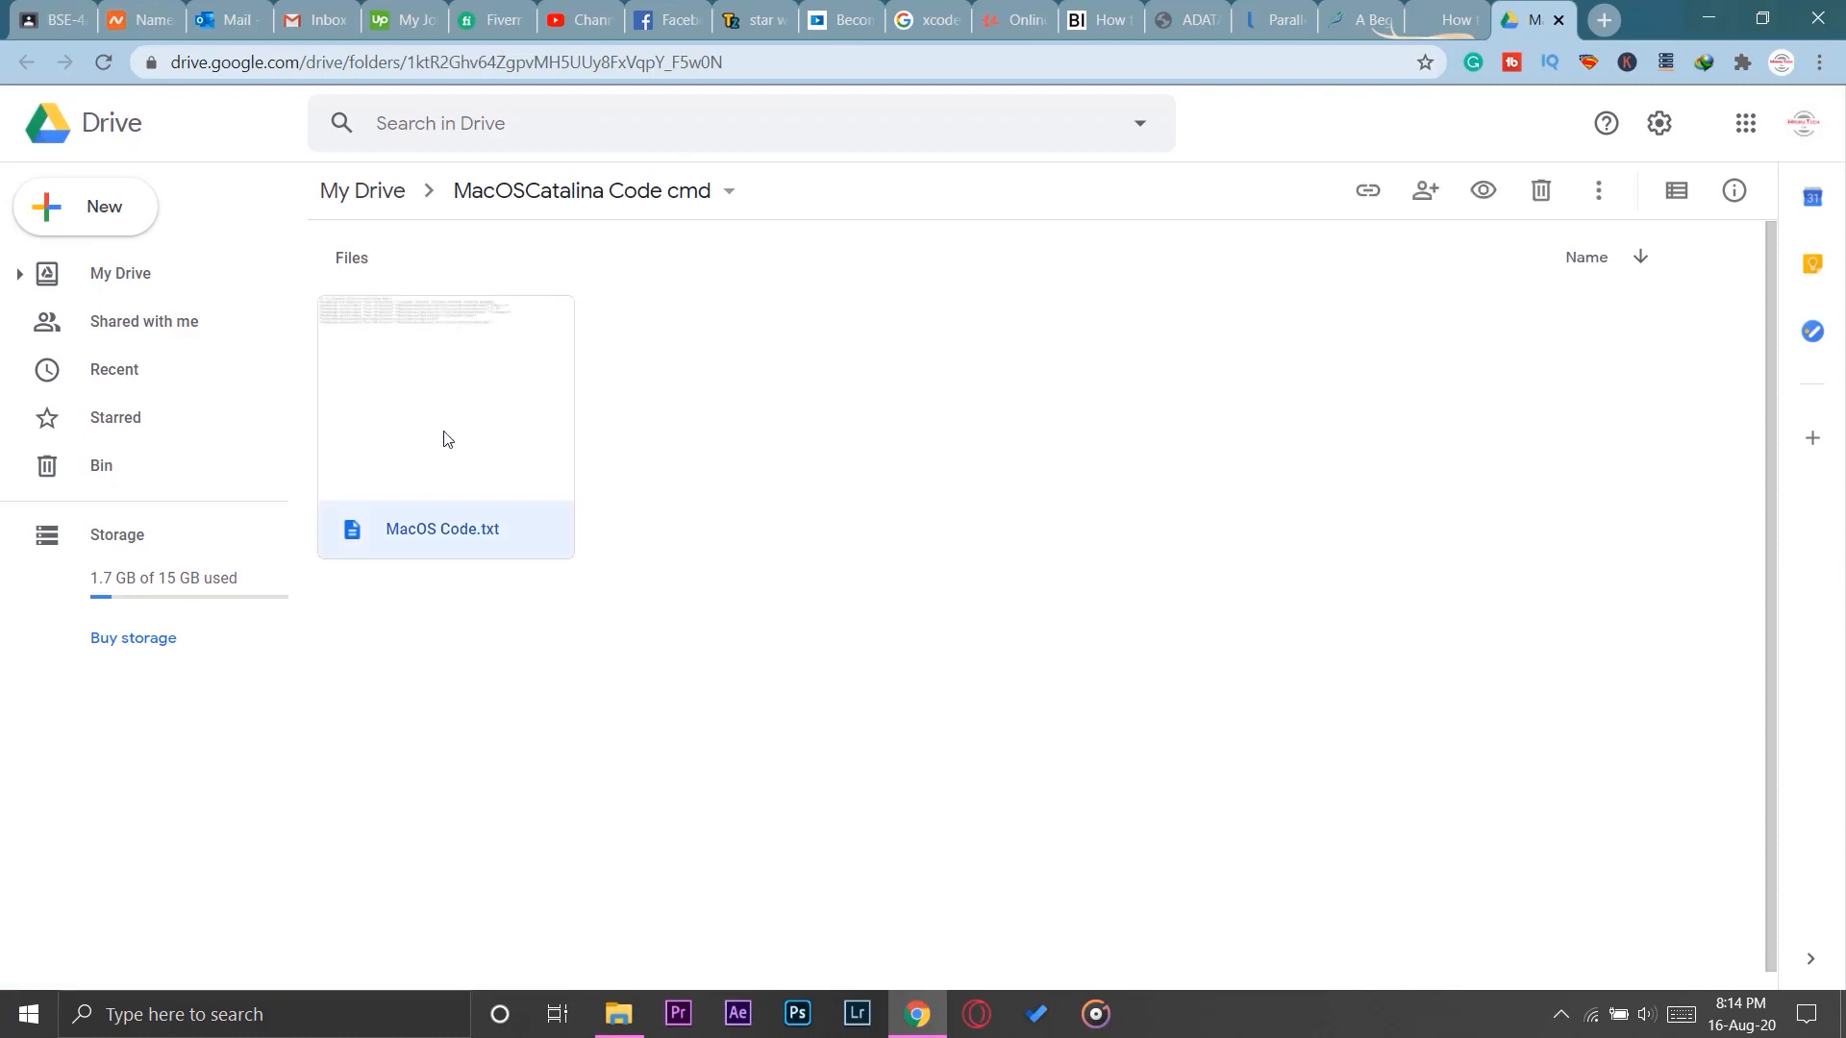
left_click(1595, 195)
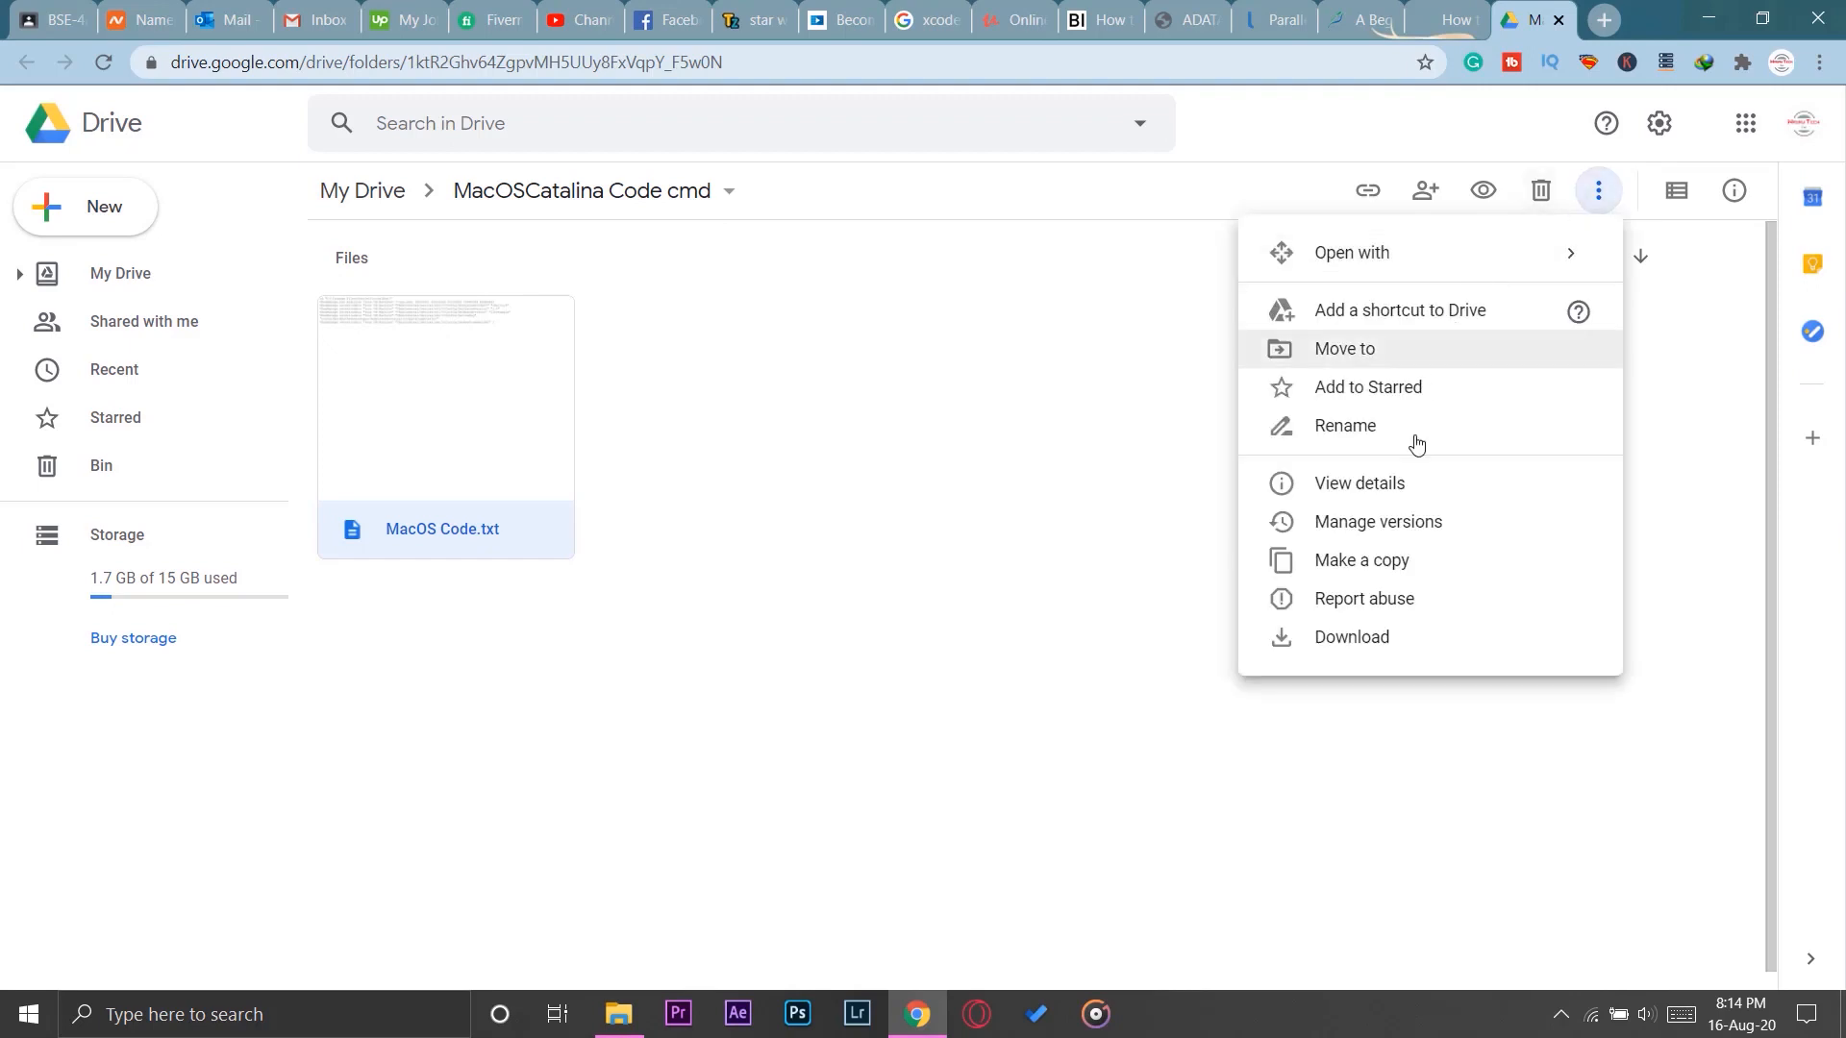
left_click(1382, 637)
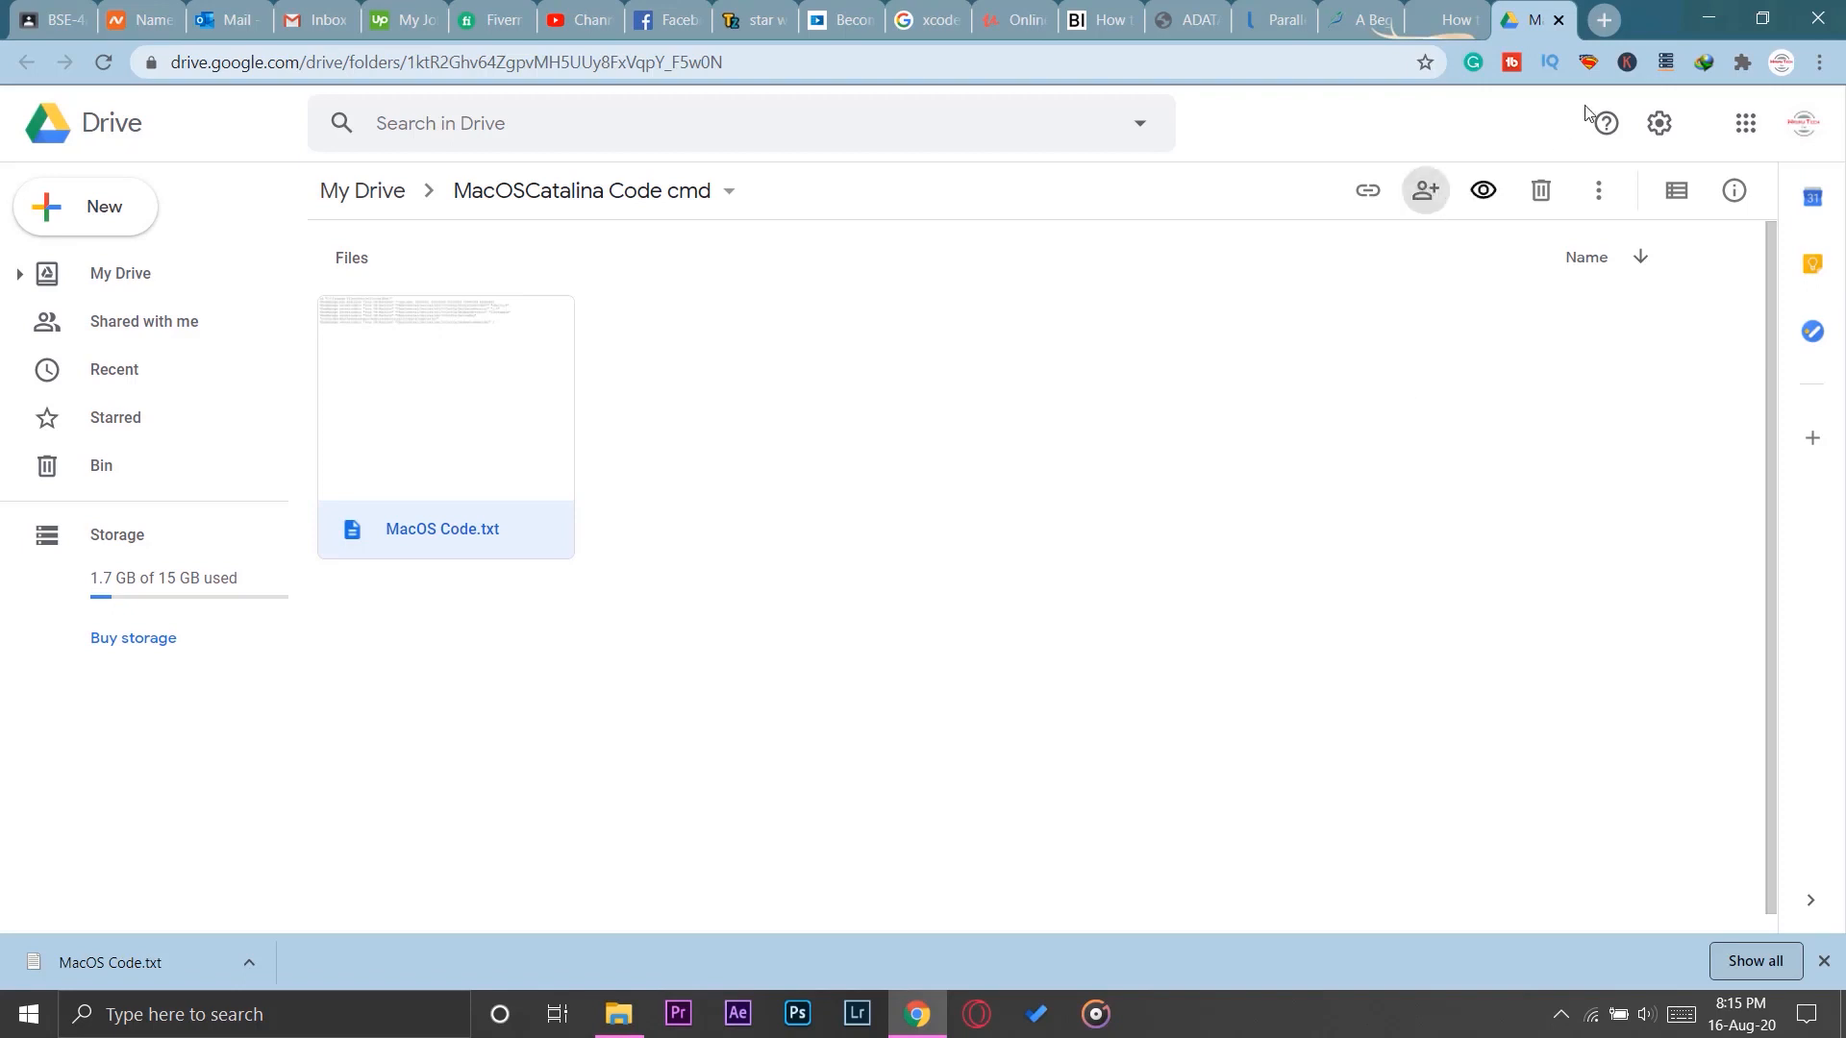
left_click(1558, 21)
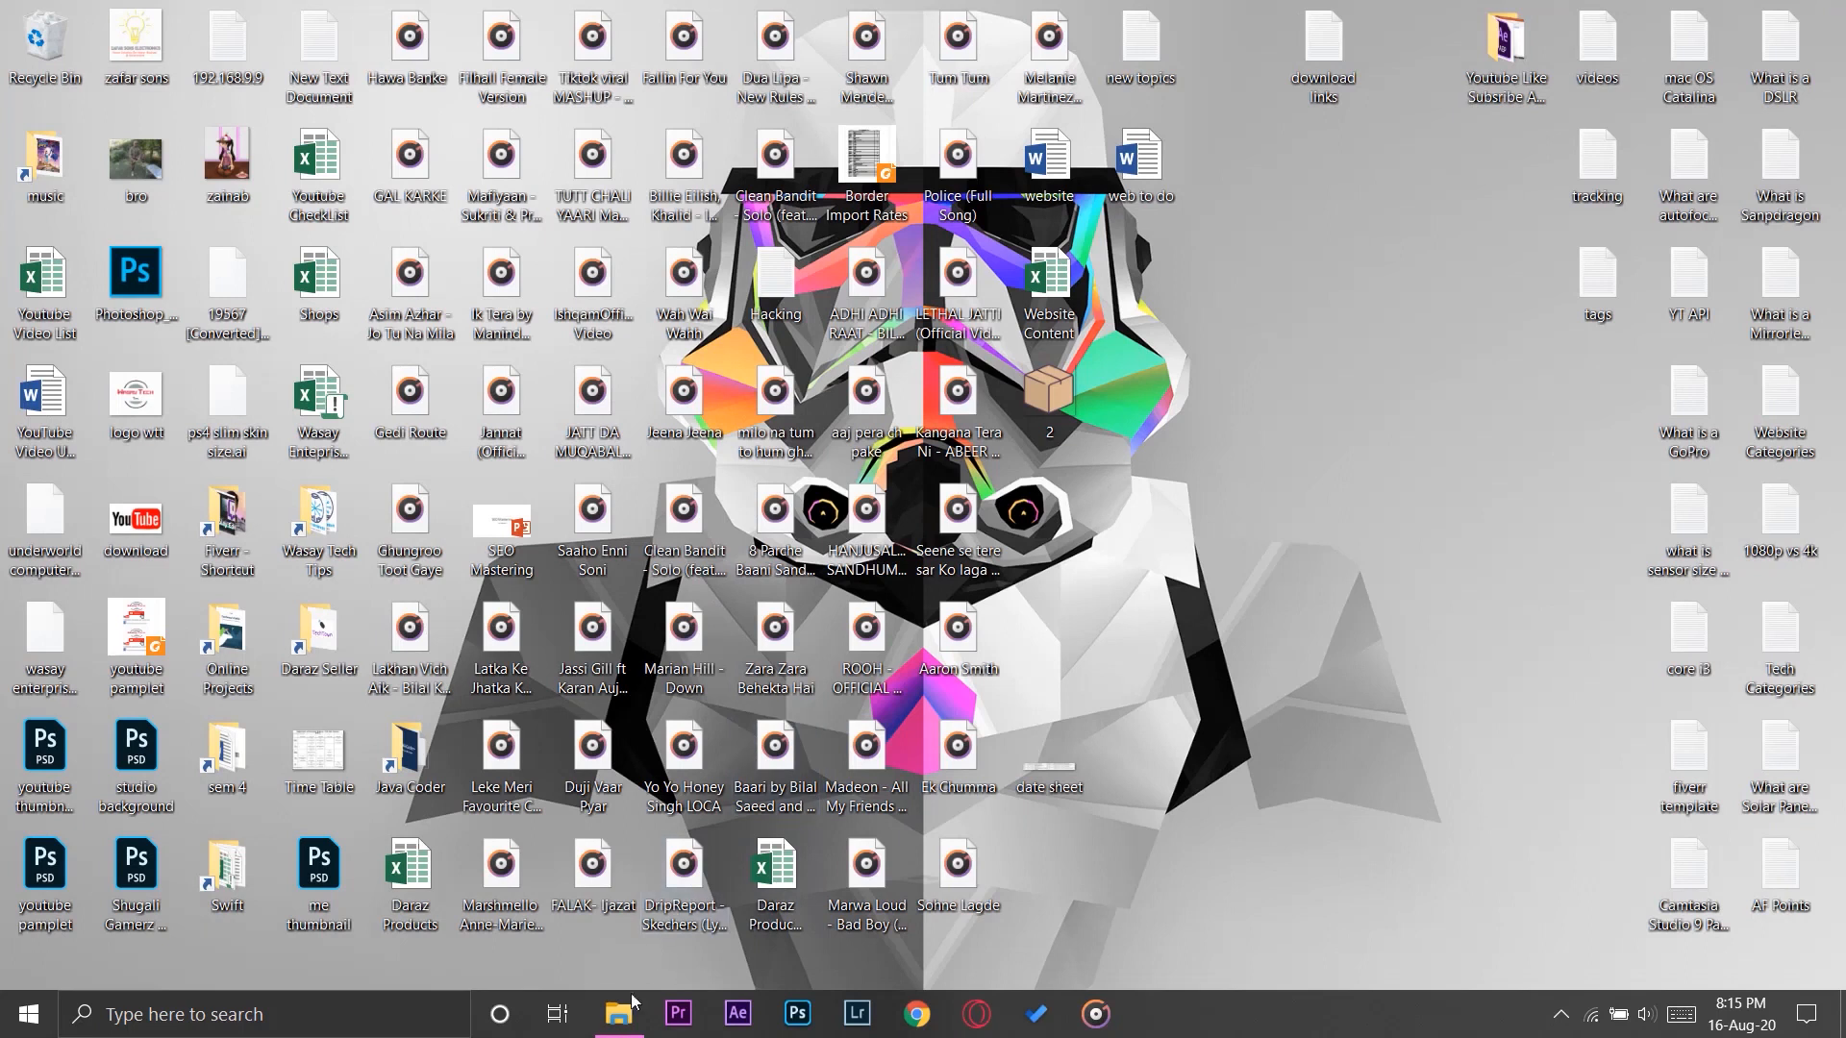
- Switch to File Explorer, open the "all" folder on Local Disk (G:), and display its files as large icons
left_click(618, 1014)
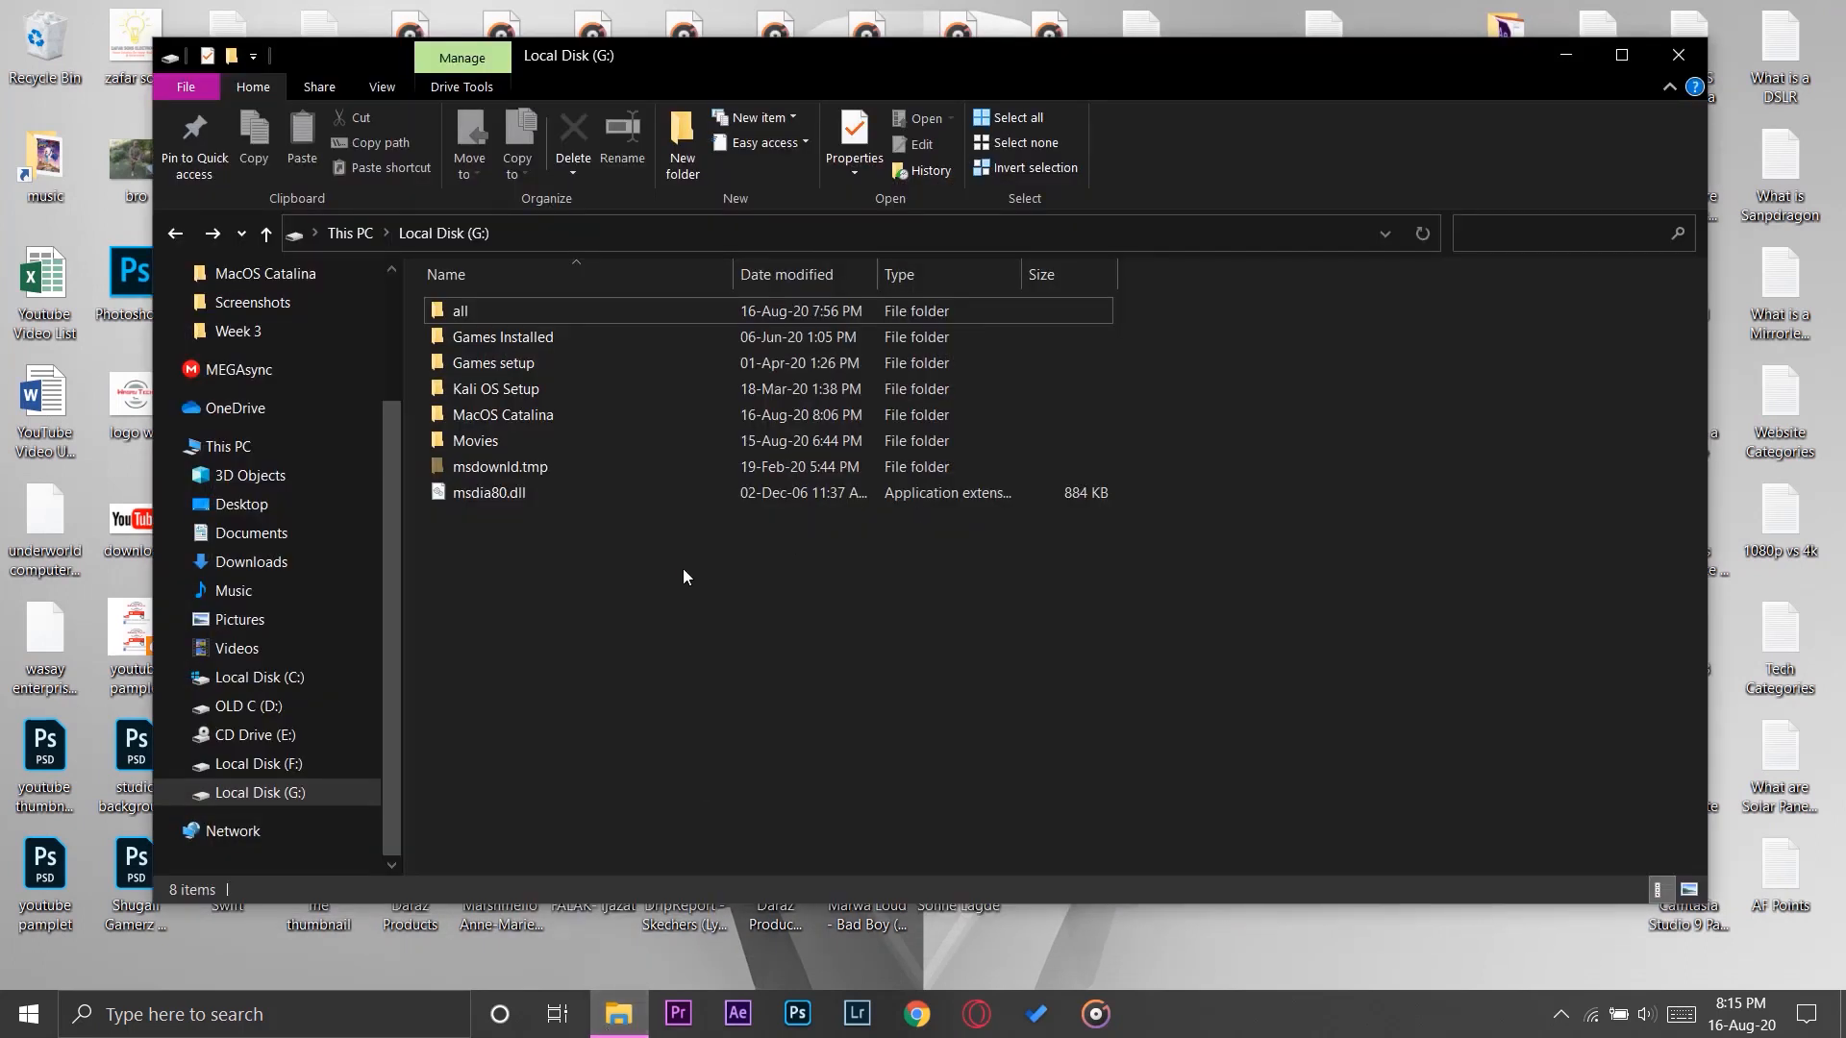
left_click(511, 424)
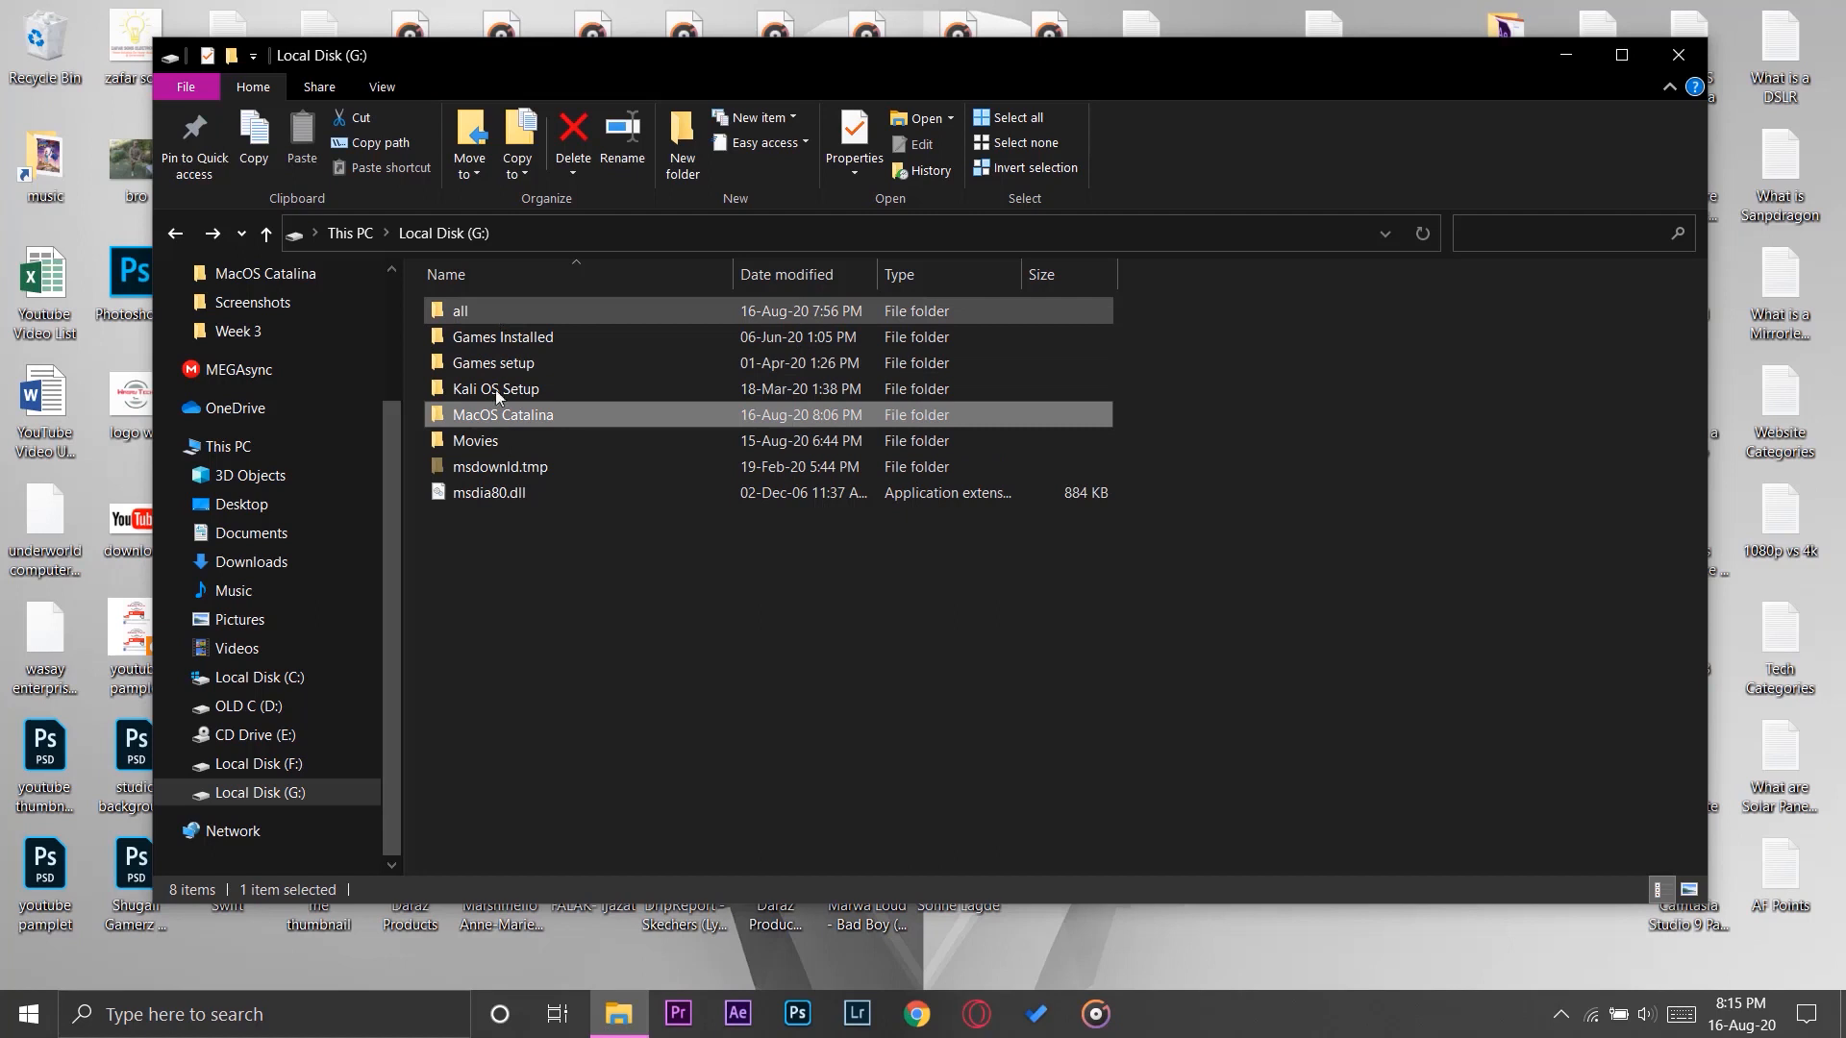
double_click(447, 309)
right_click(567, 412)
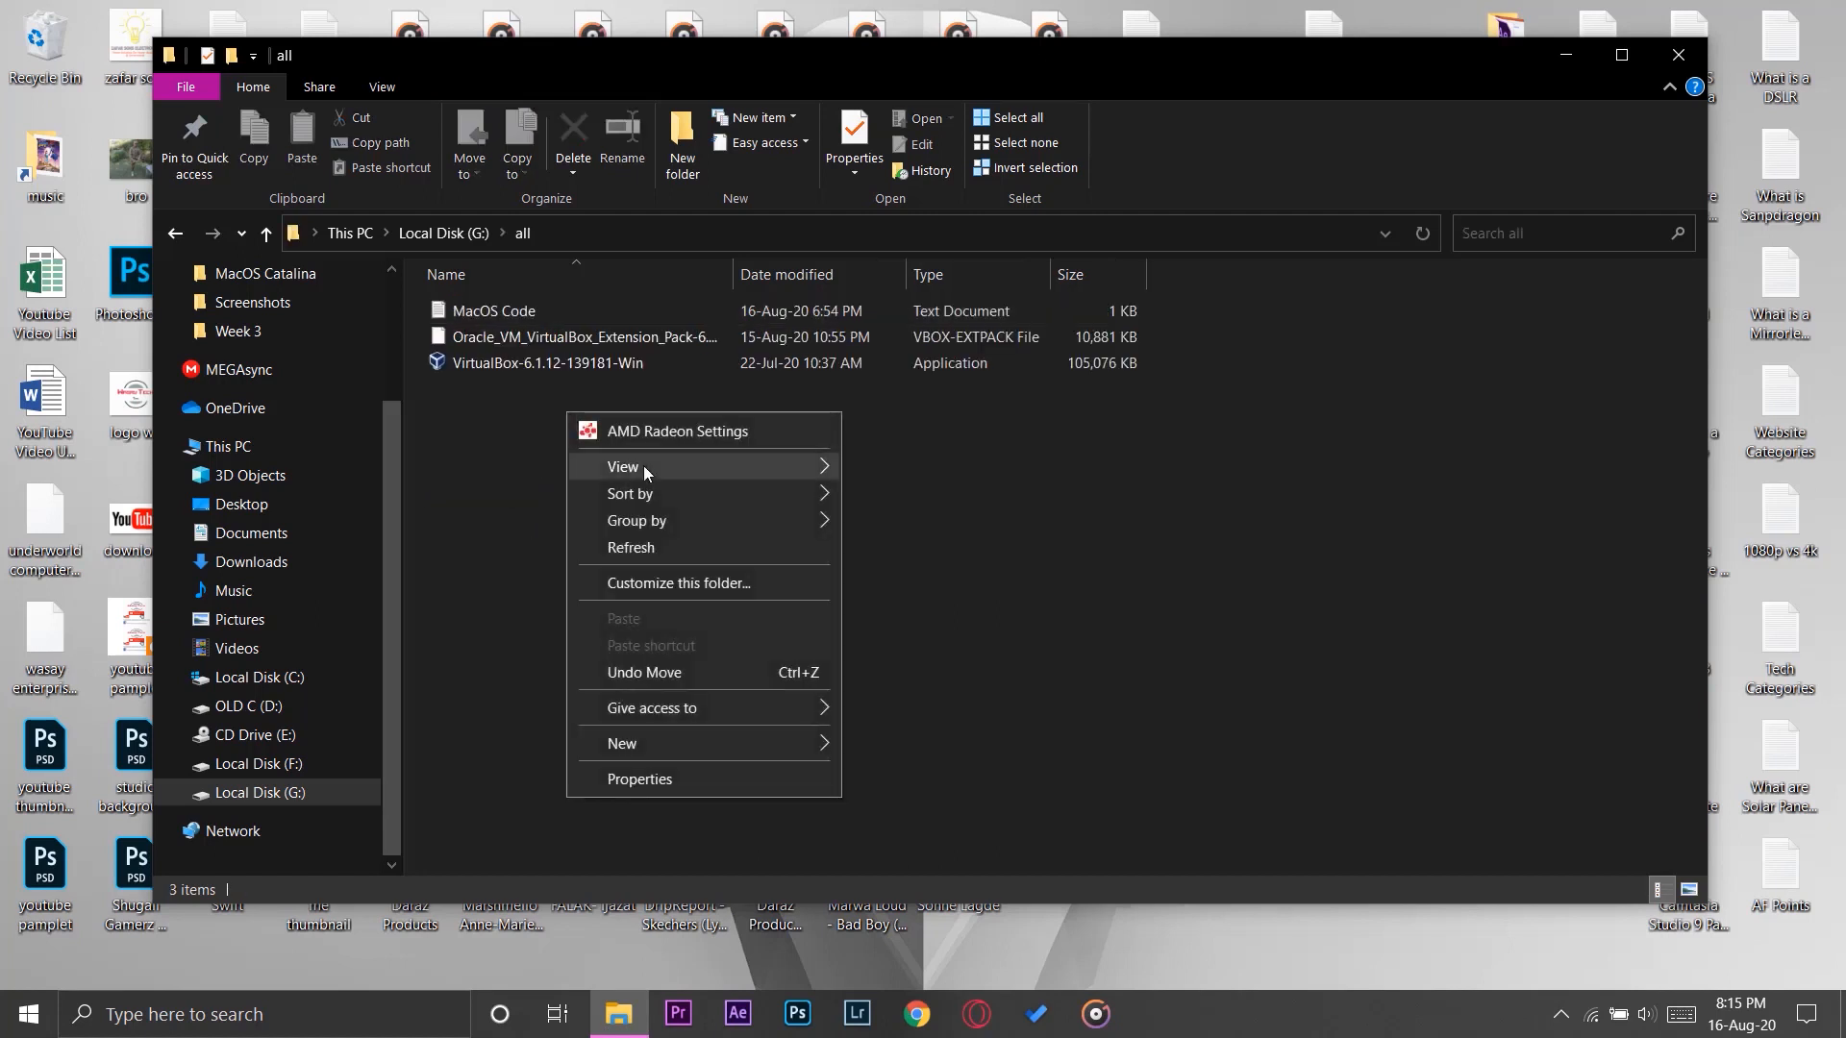
mouse_move(643, 465)
left_click(941, 502)
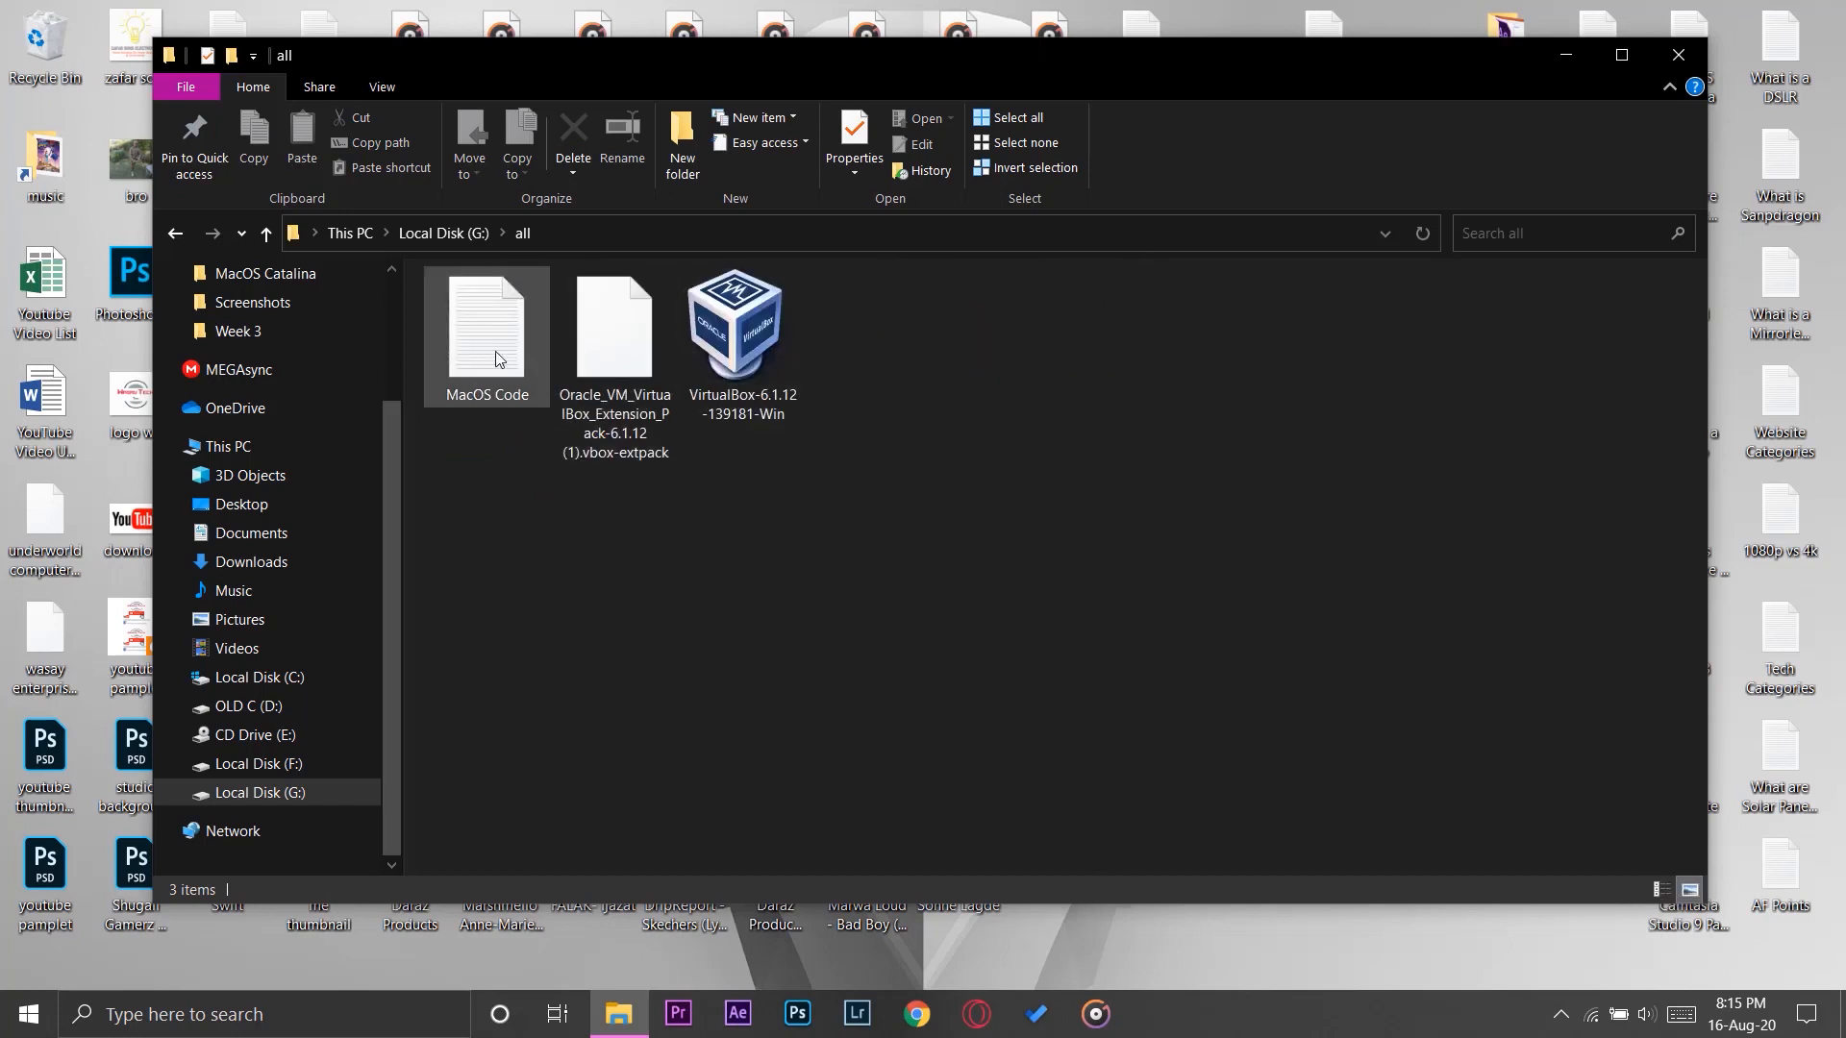
- Review the VirtualBox installer, the Extension Pack and the MacOS Code file in the "all" folder
left_click(728, 369)
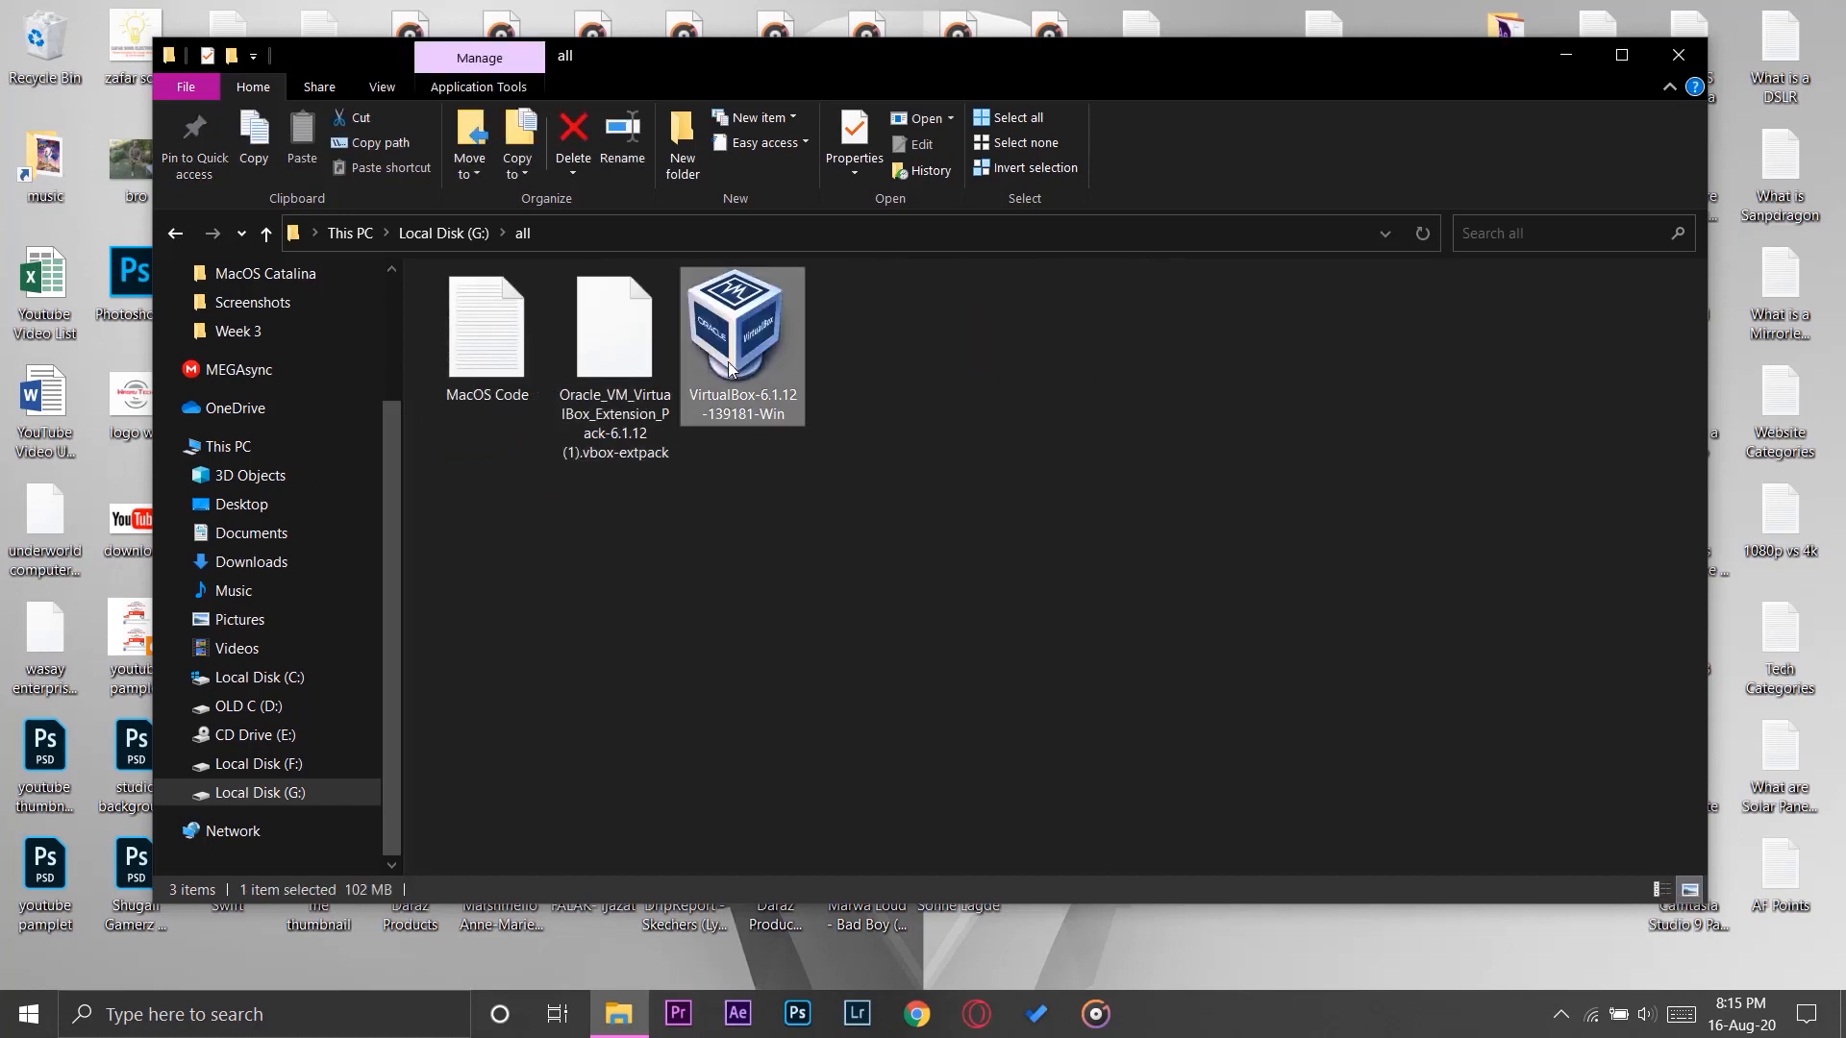
left_click(594, 375)
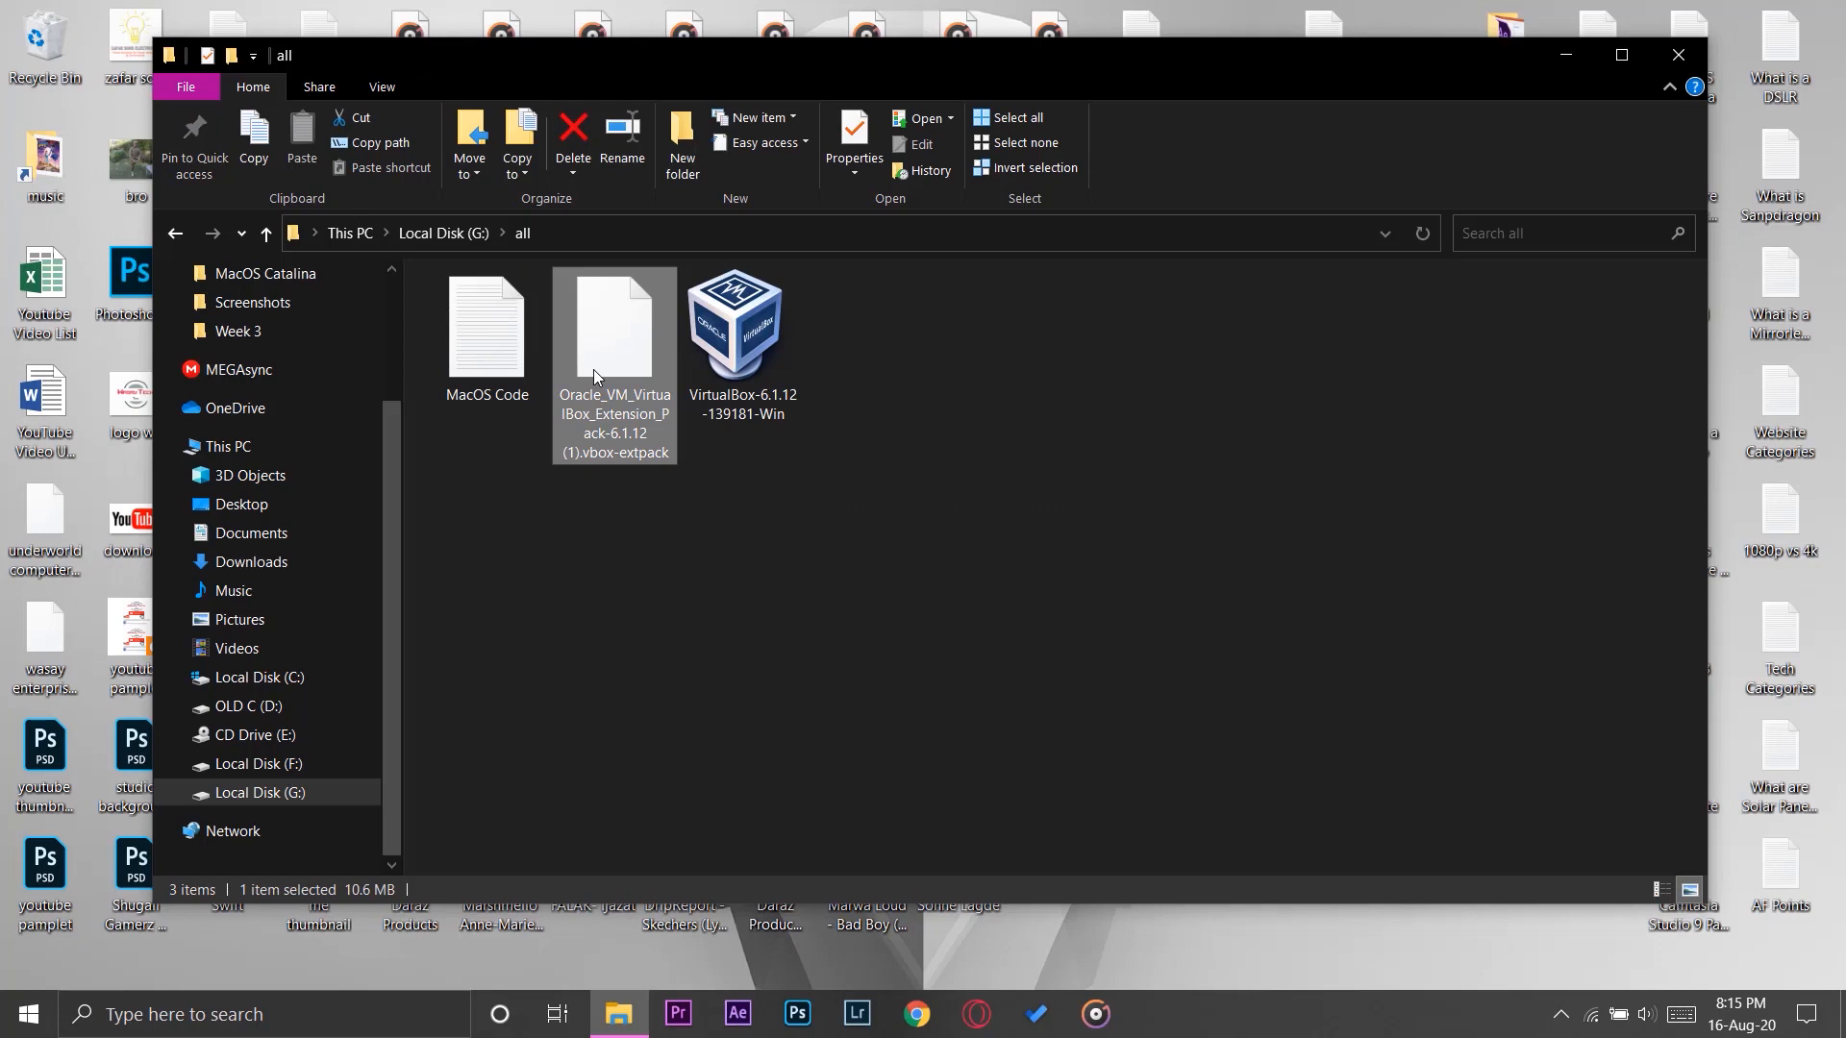
left_click(511, 365)
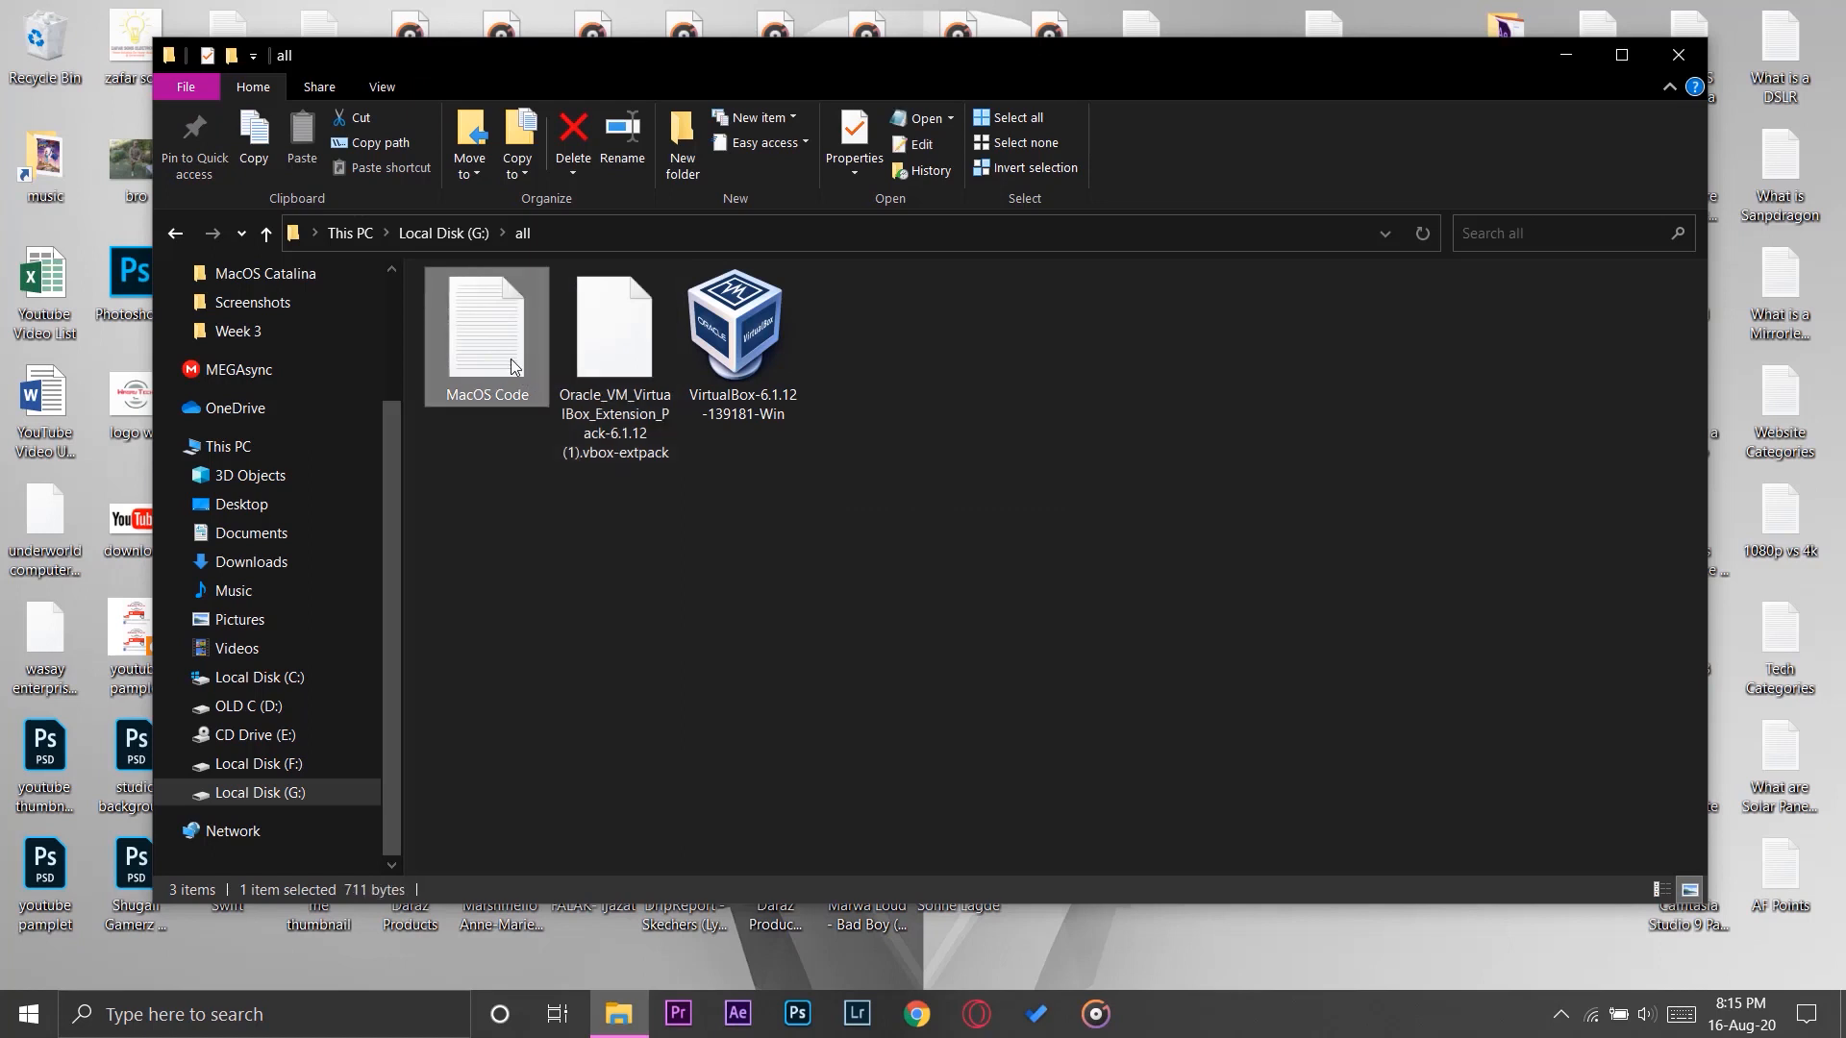
left_click(1103, 470)
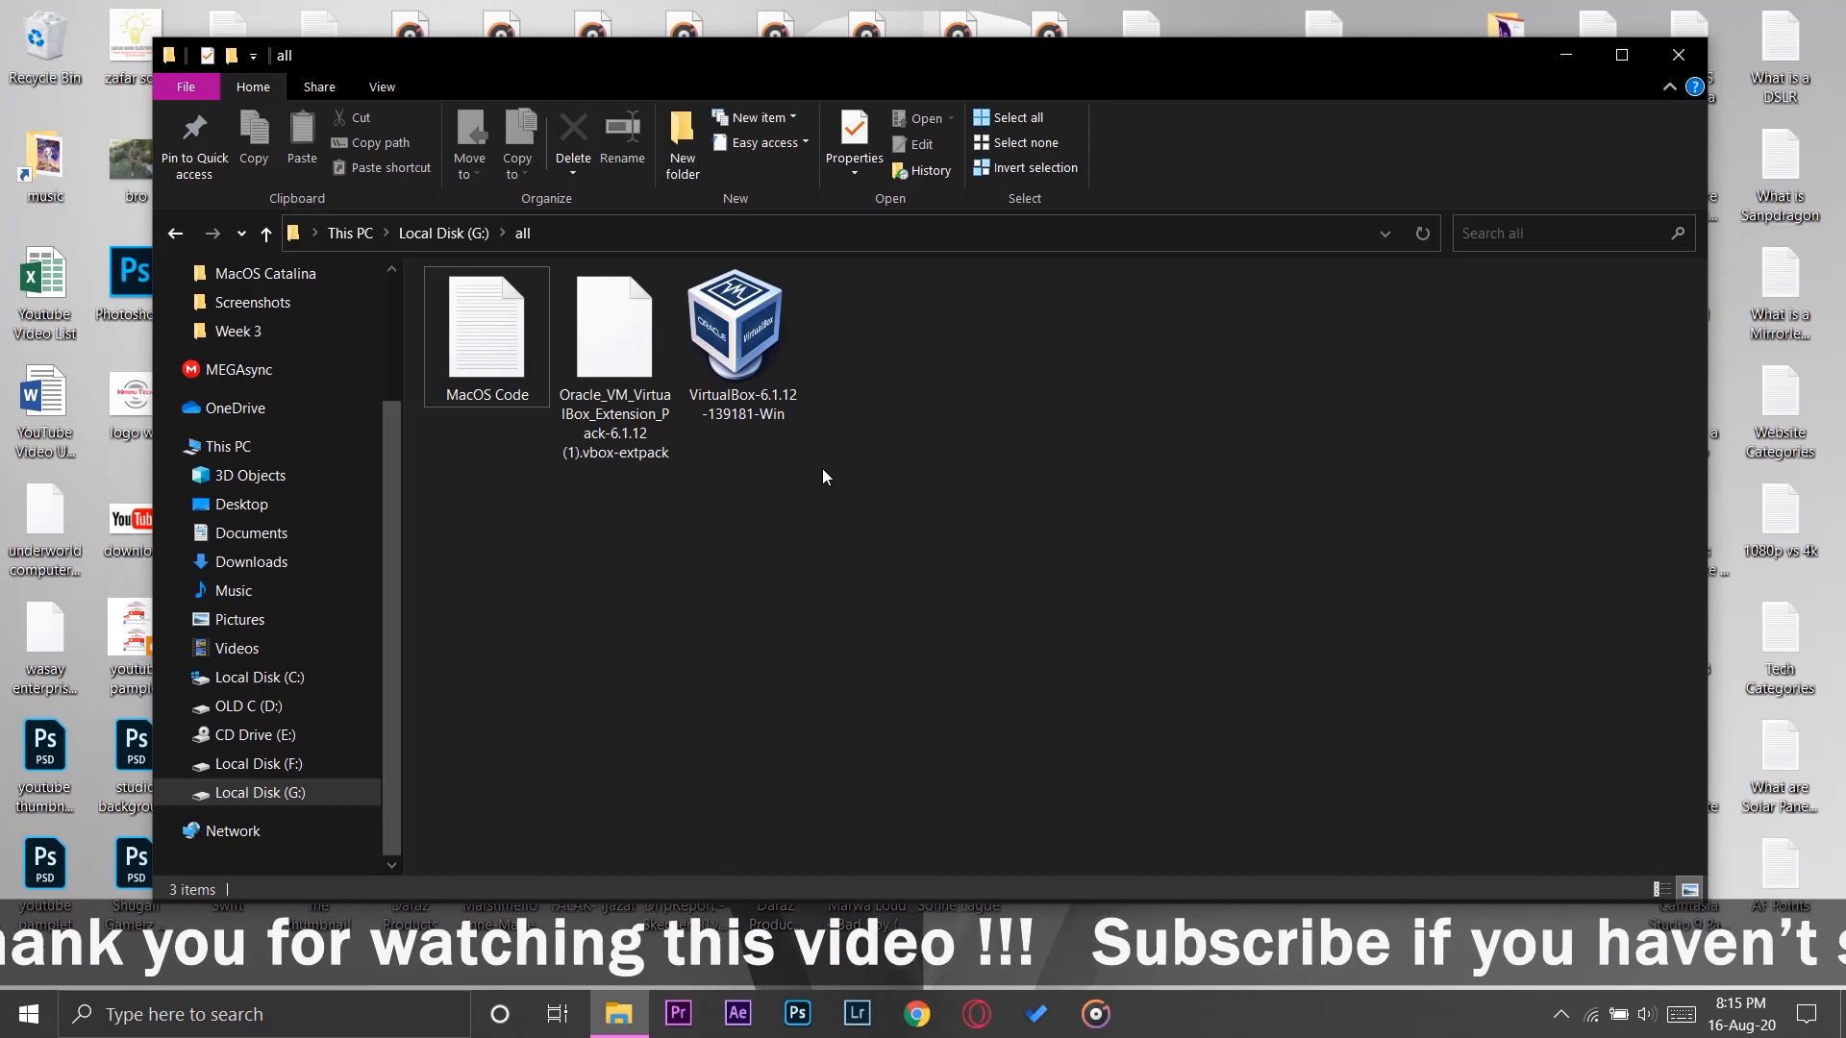
- Run the VirtualBox 6.1.12 installer as administrator and install it with the default features and location, accepting the network interruption
left_click(751, 327)
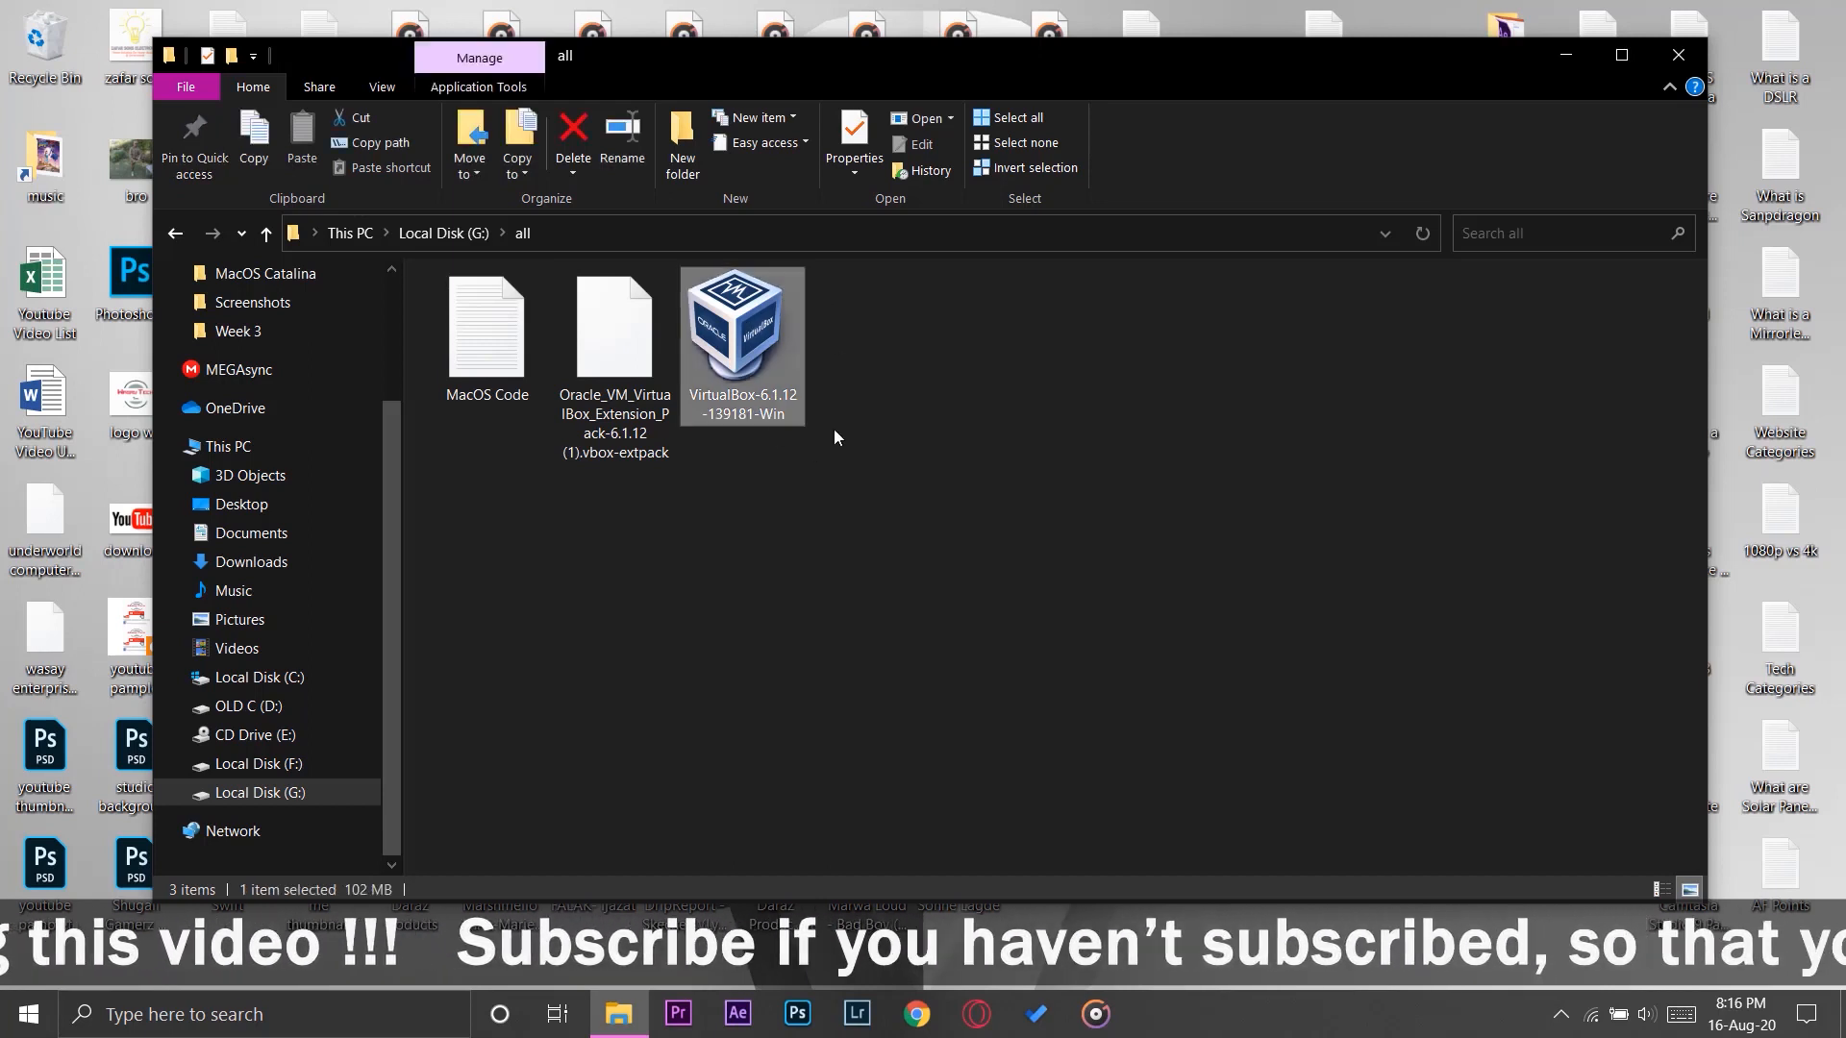
right_click(760, 318)
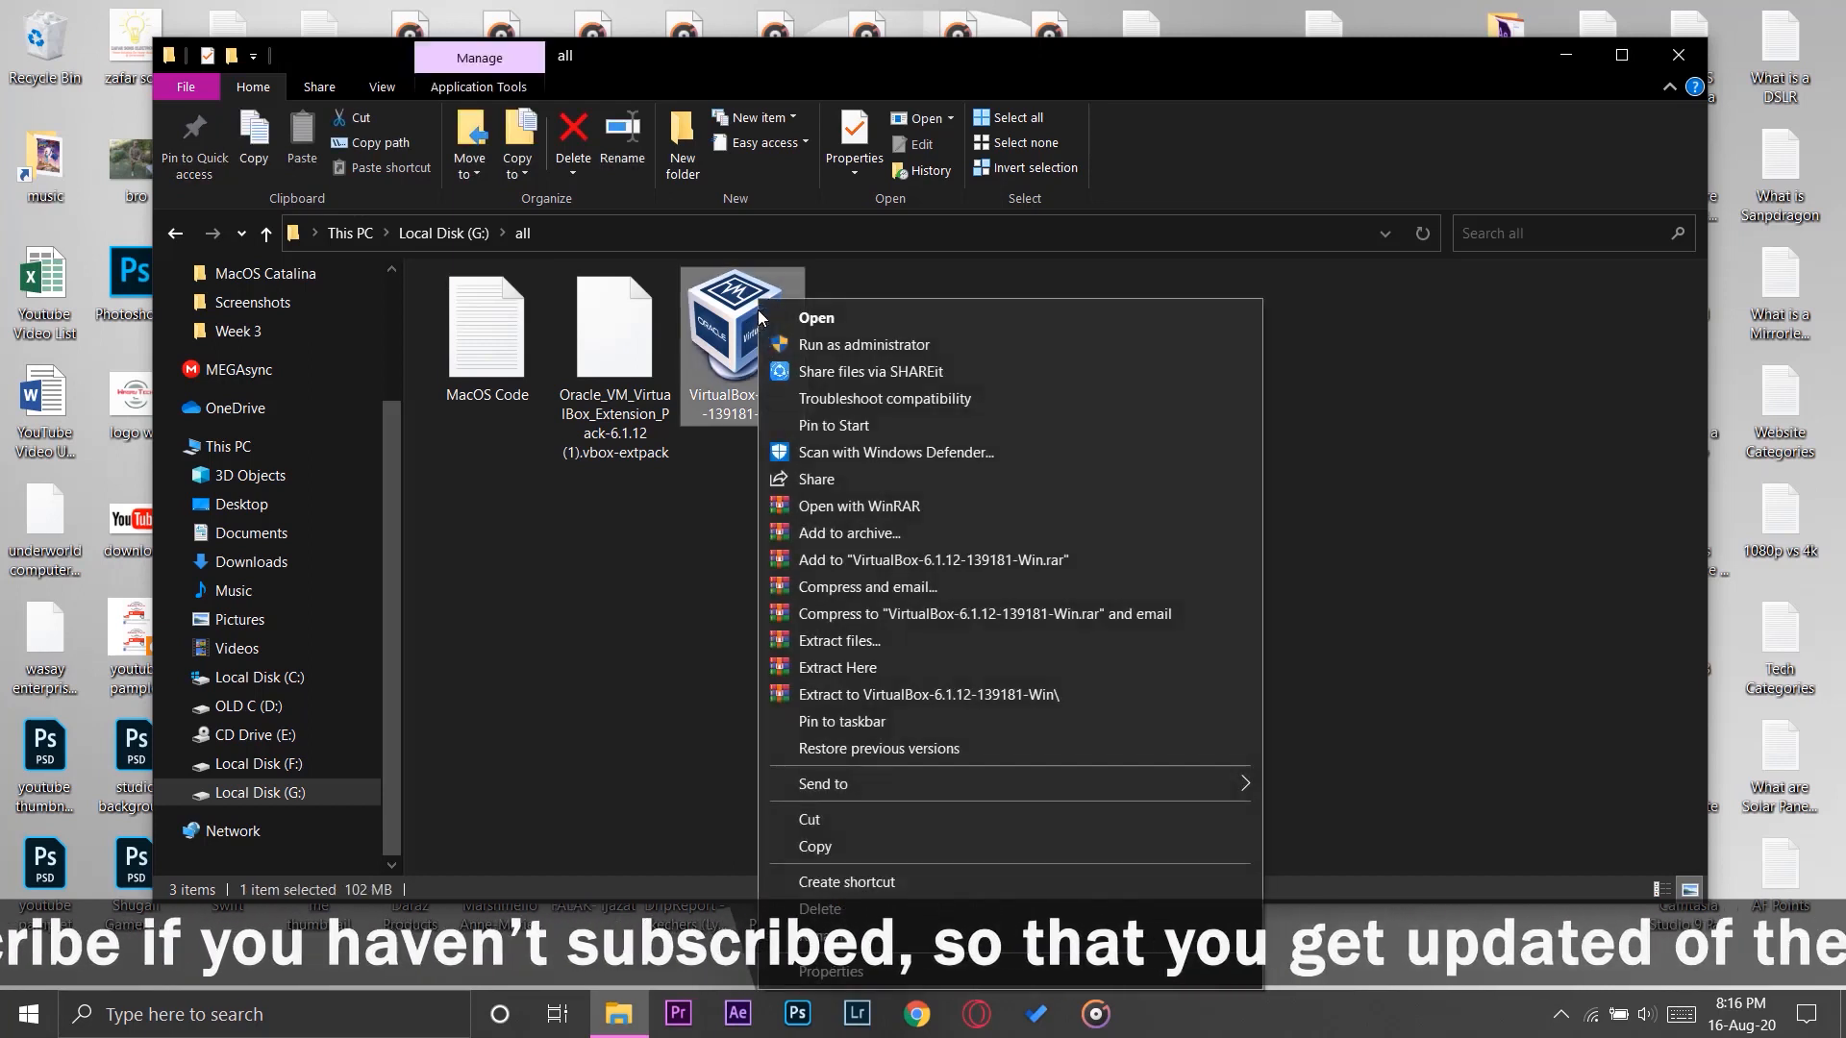
left_click(850, 345)
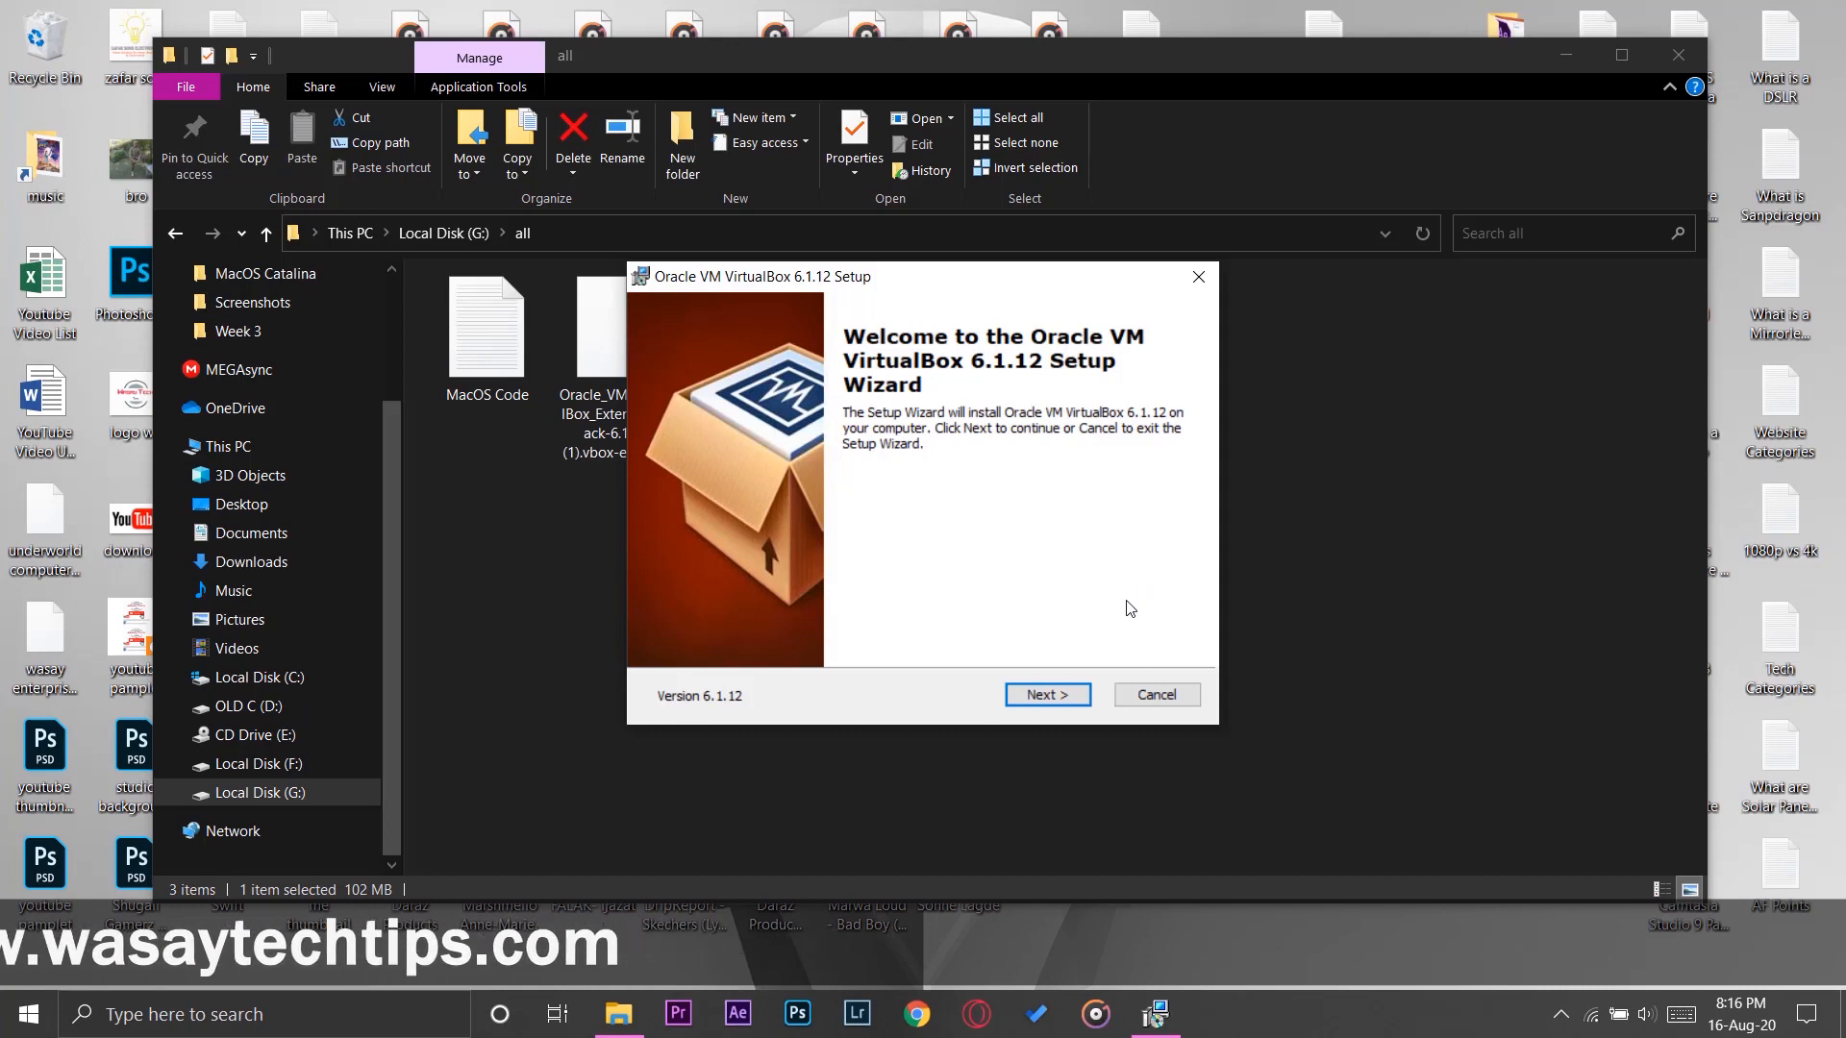
left_click(1051, 699)
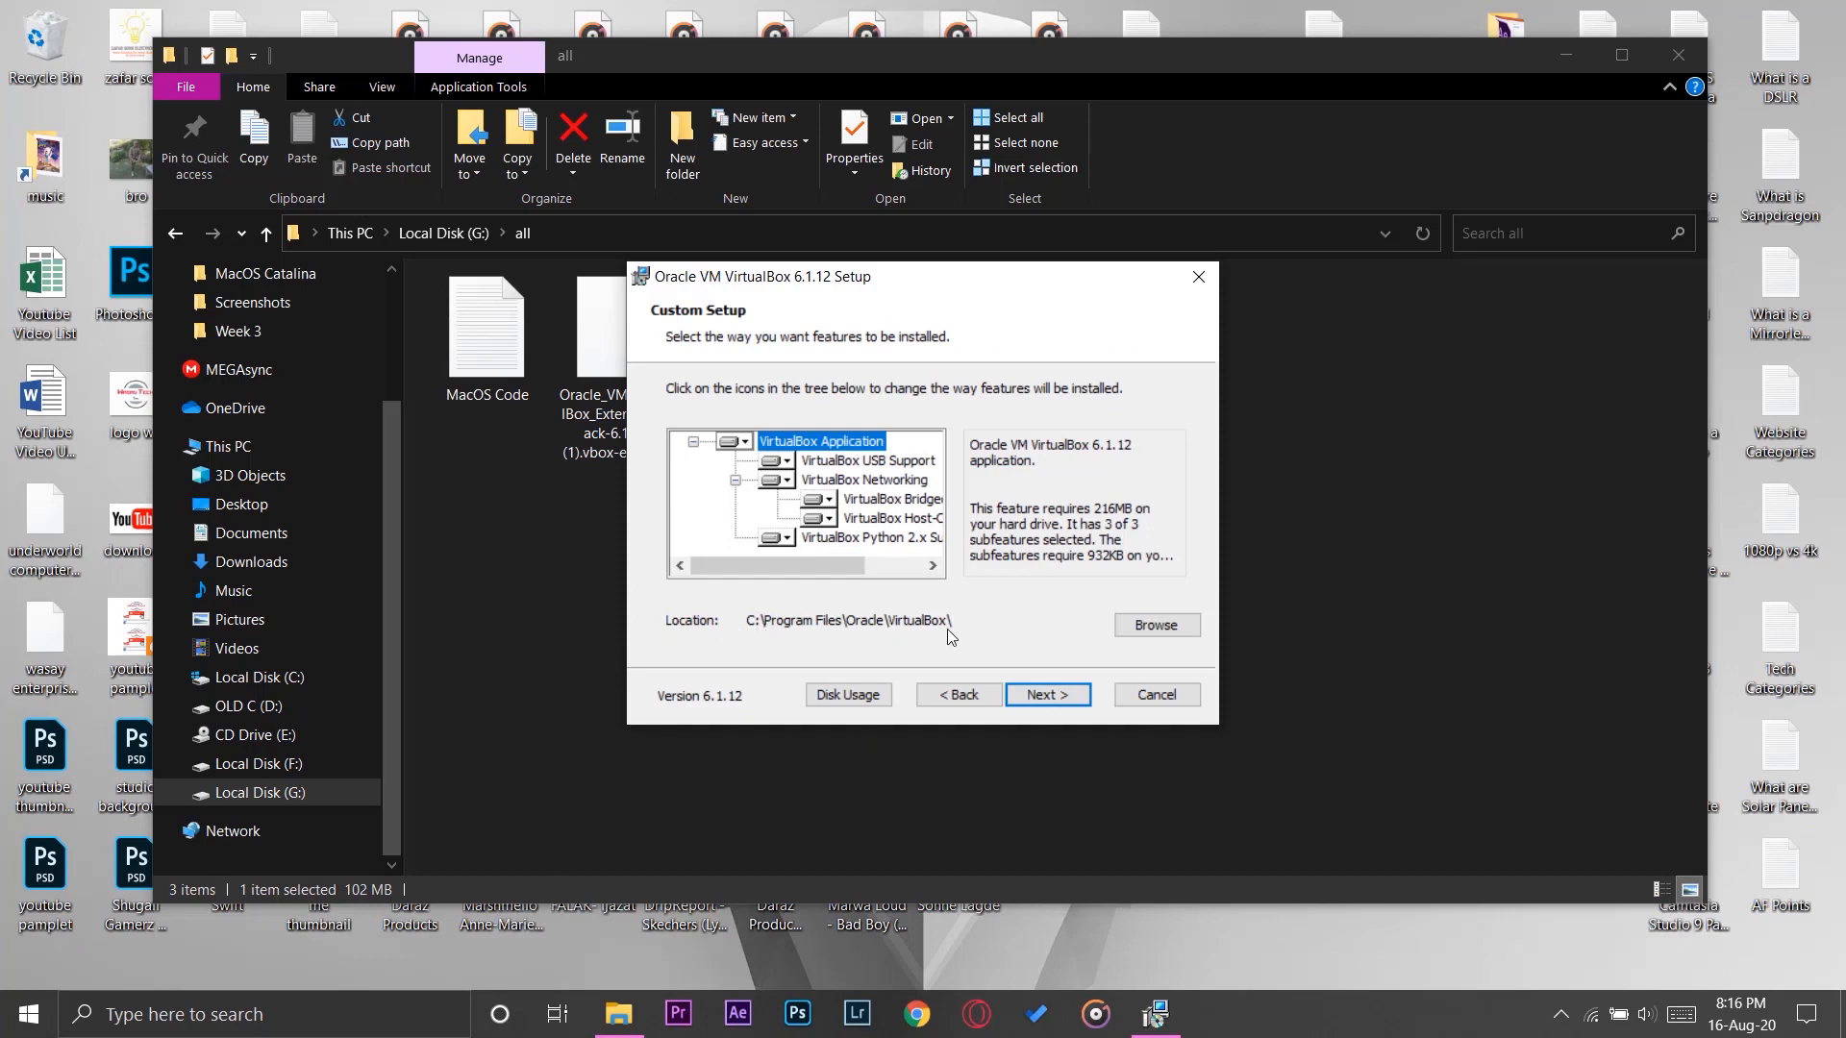
left_click(1037, 694)
left_click(1036, 694)
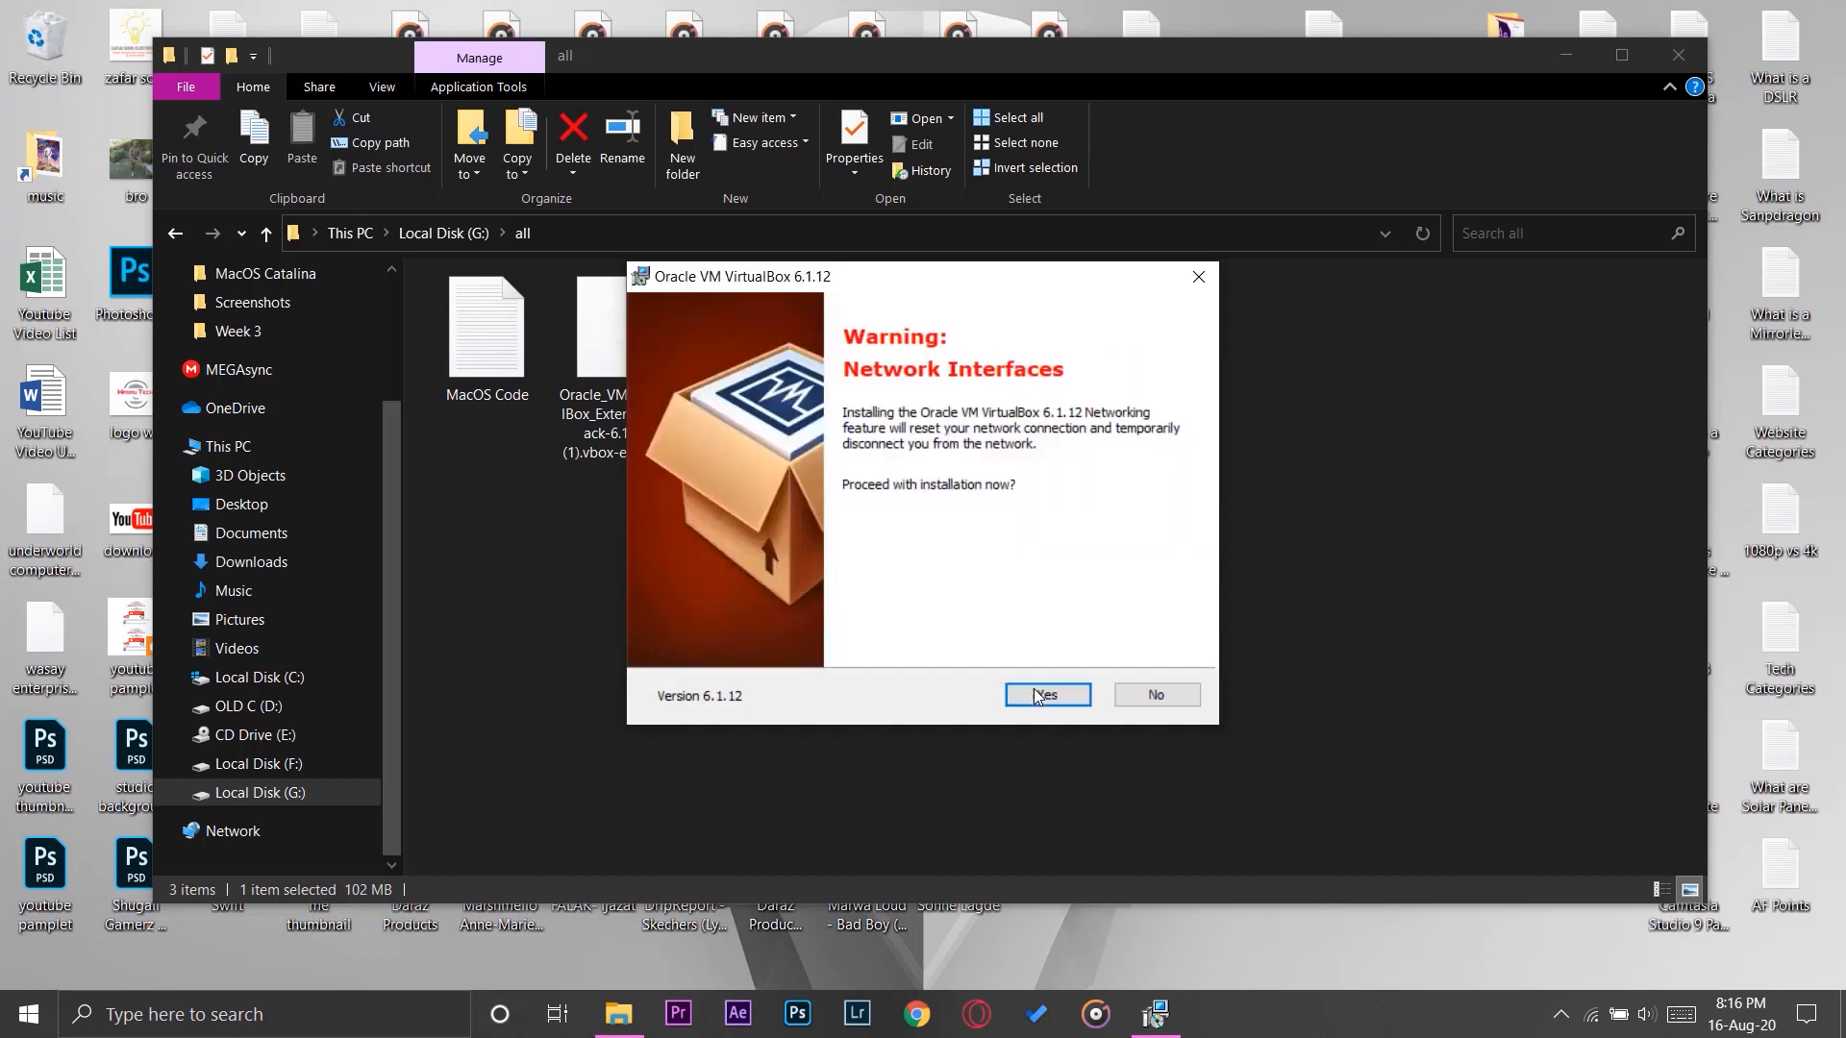
left_click(1036, 694)
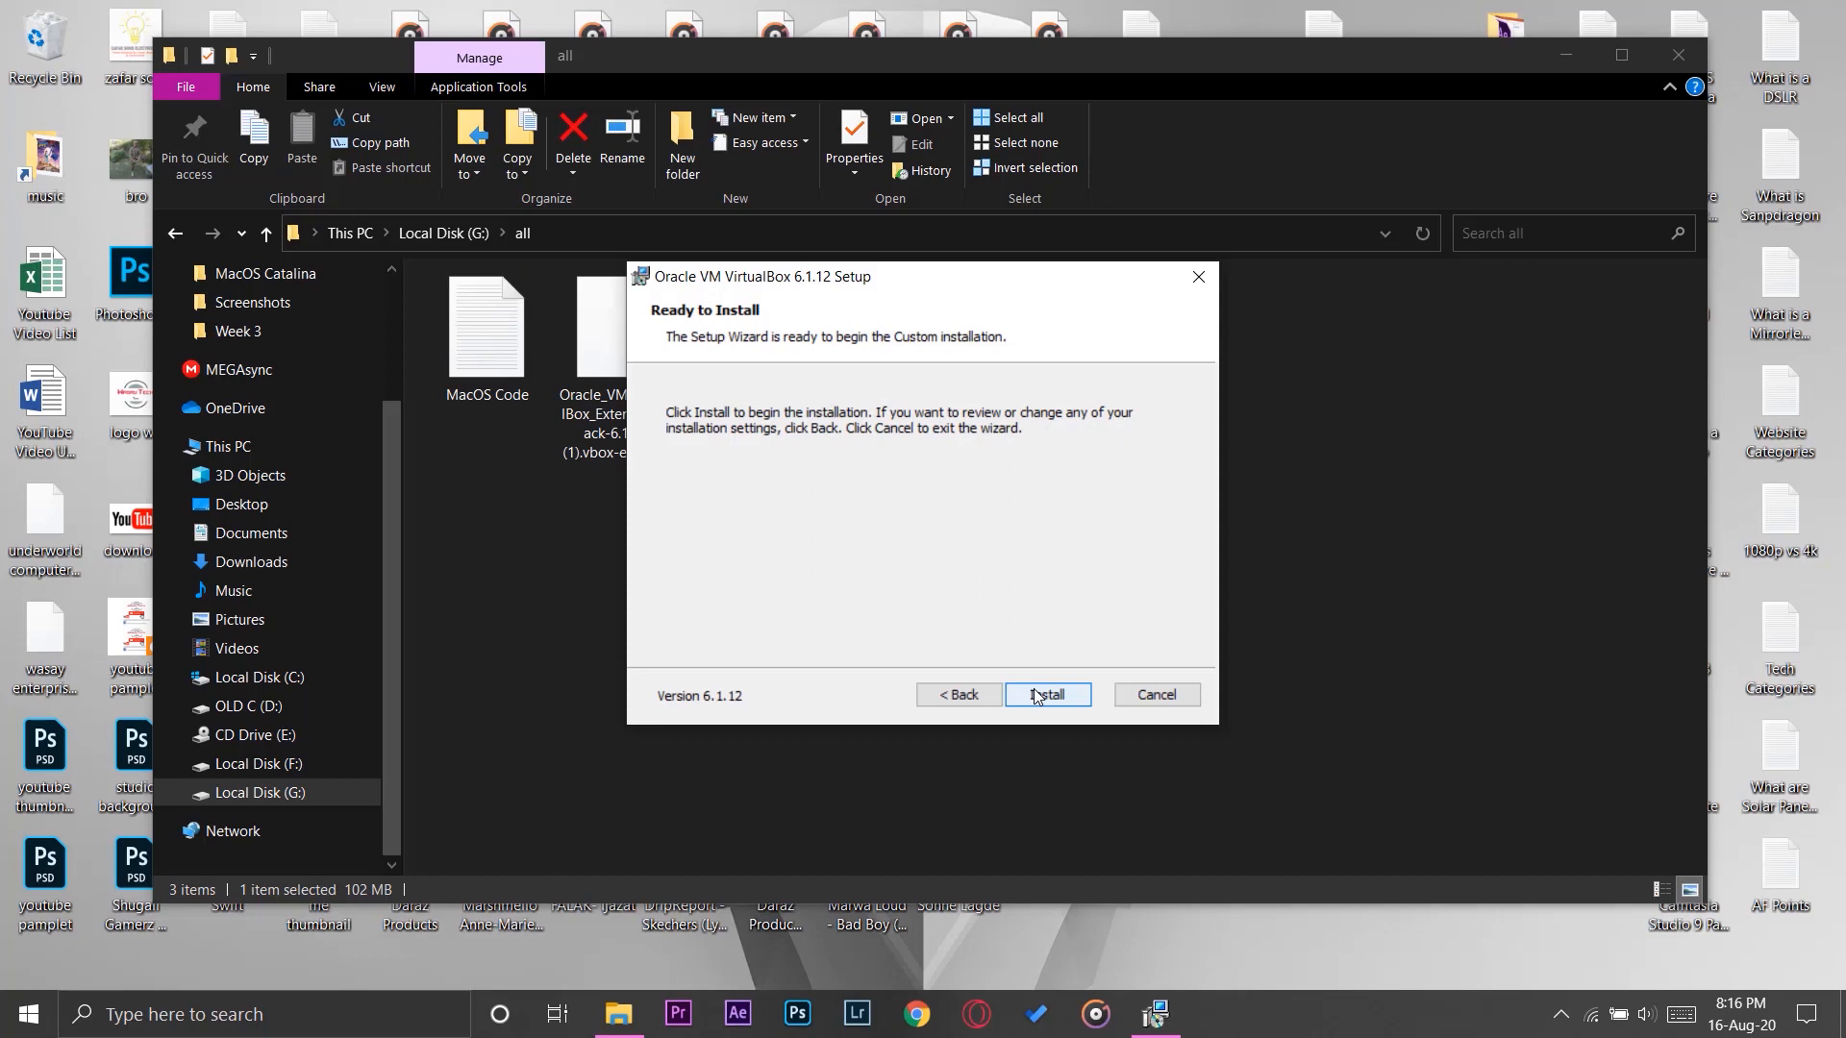
left_click(1034, 690)
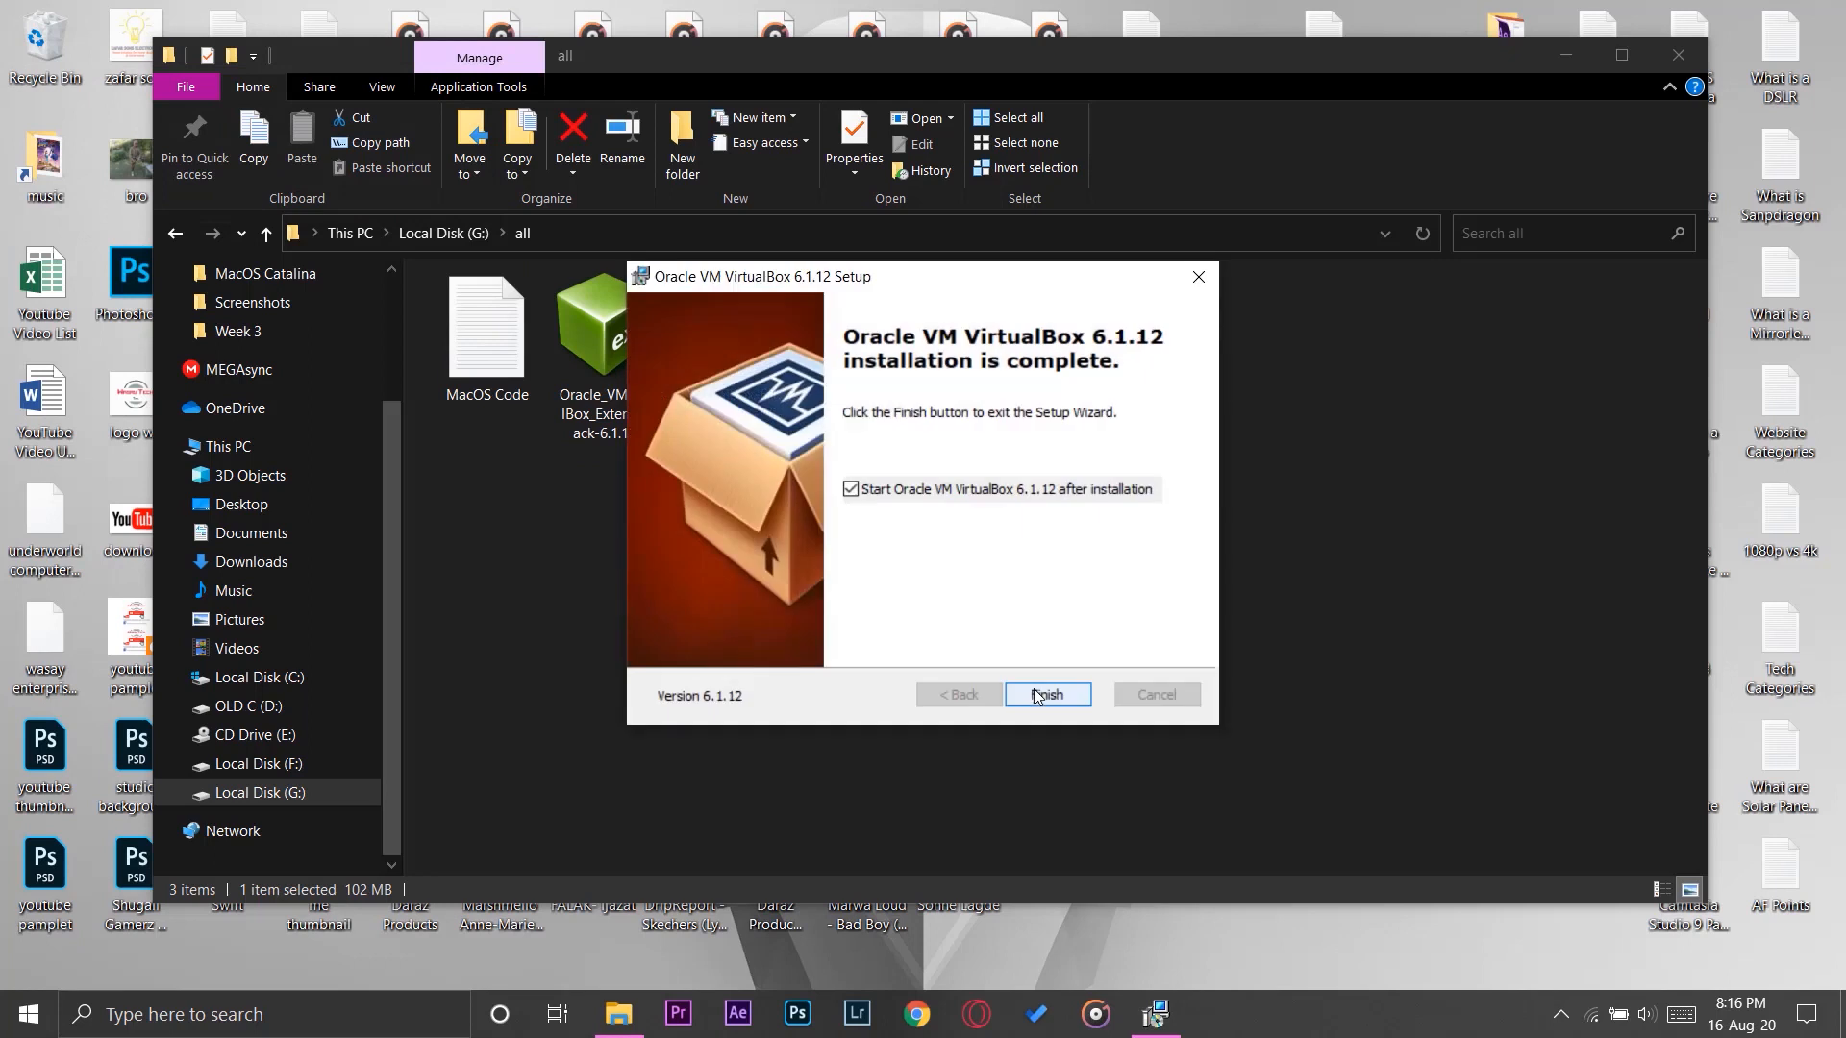
- Finish the VirtualBox setup wizard with the option to start VirtualBox after installation turned off
left_click(884, 495)
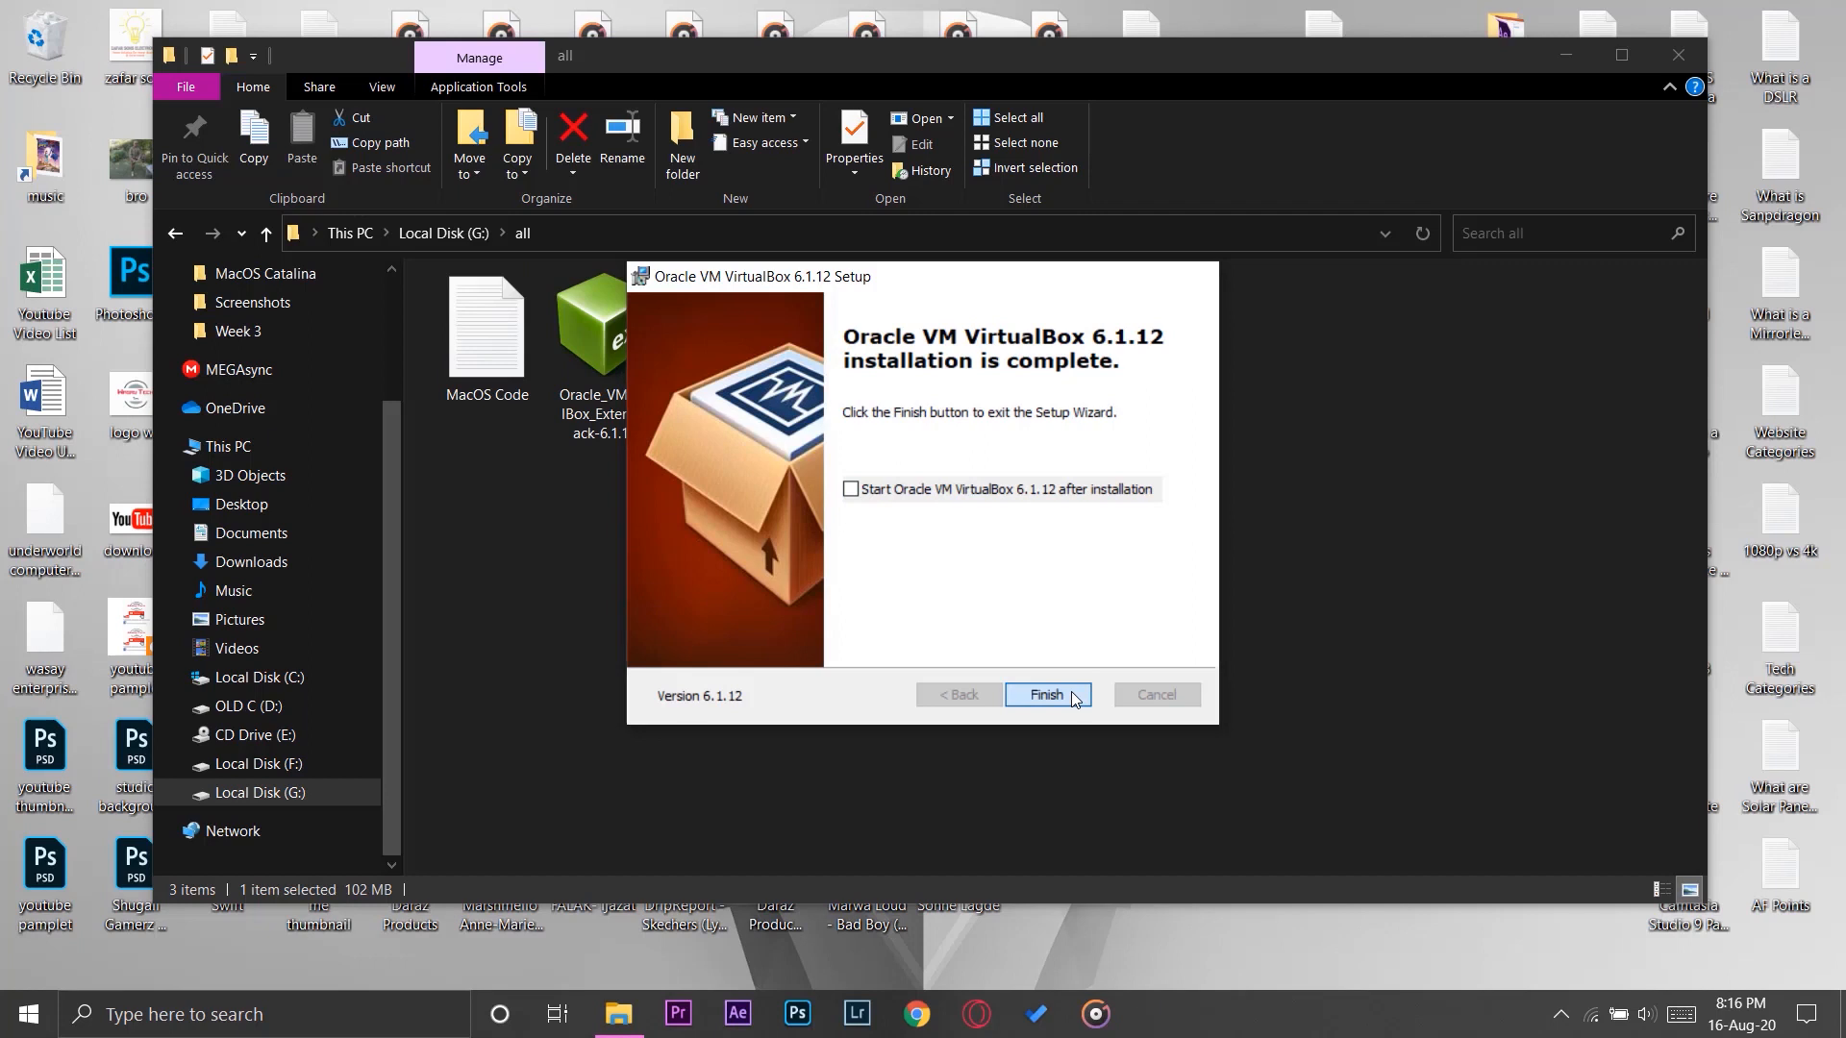
left_click(1072, 696)
left_click(776, 511)
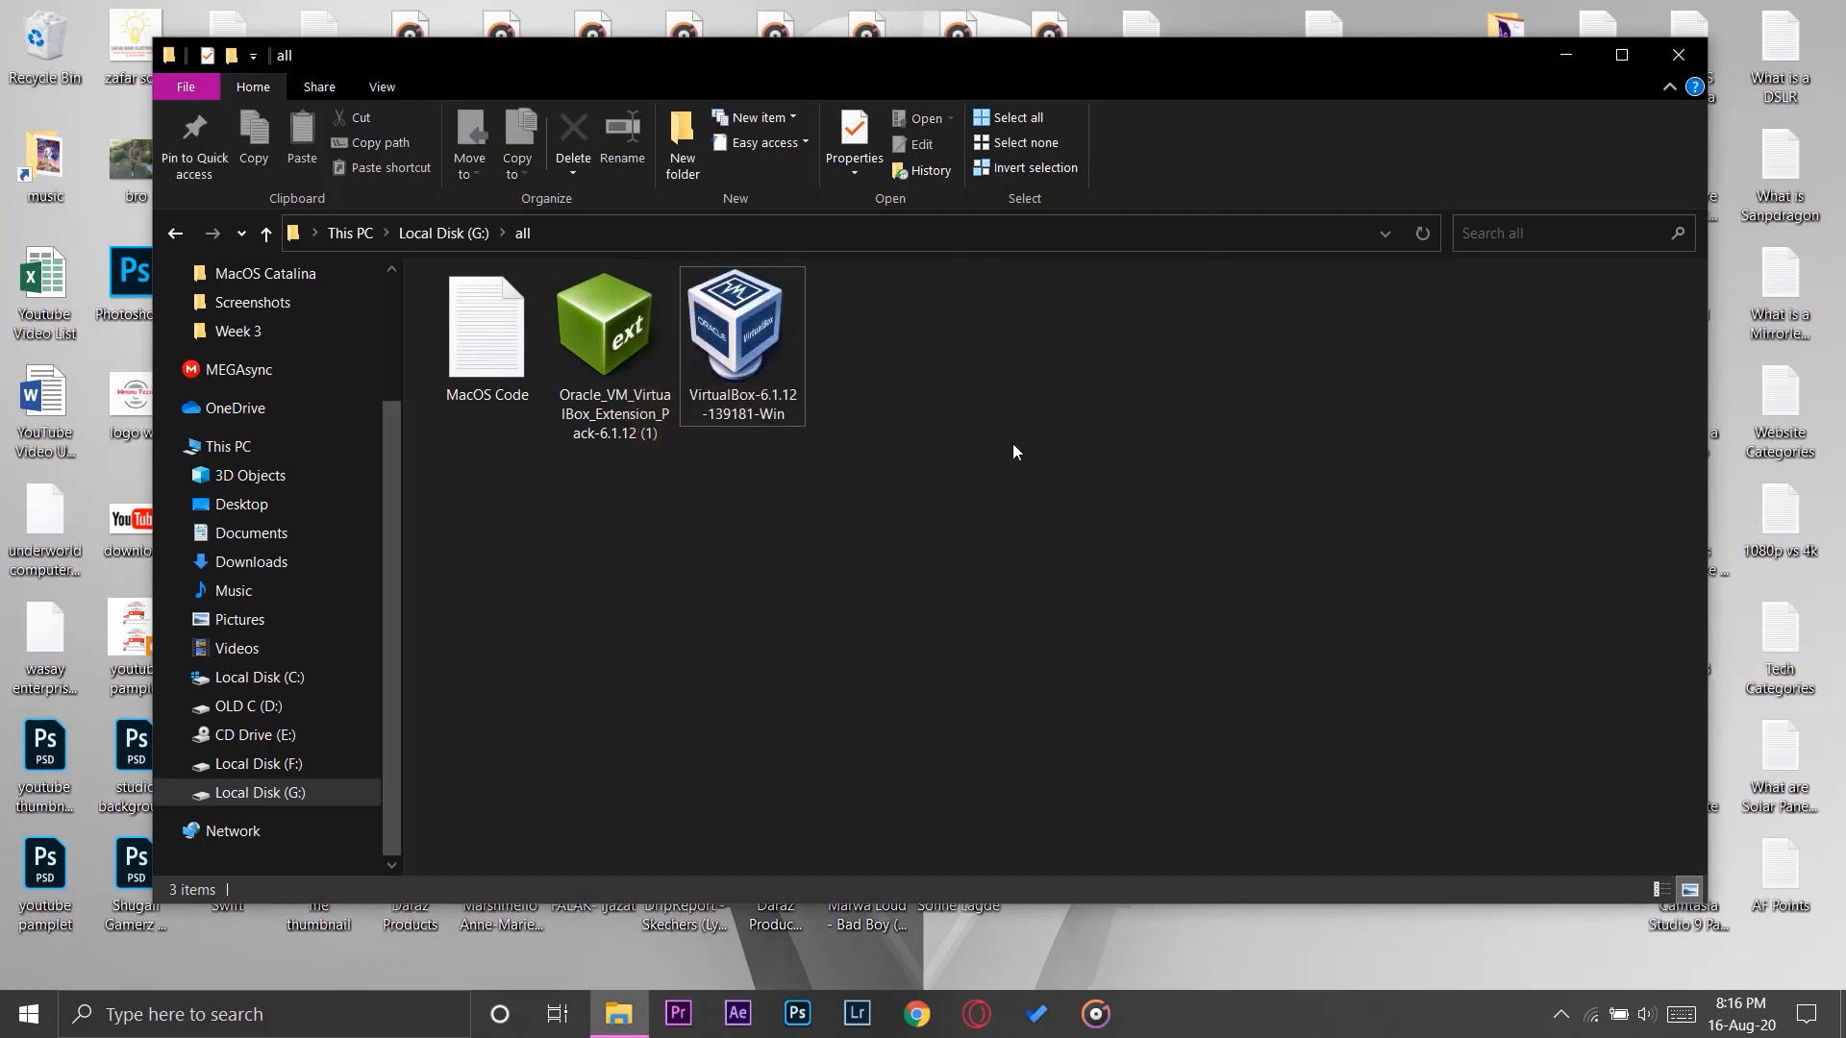
- Reinstall the Oracle VM VirtualBox Extension Pack 6.1.12 from its downloaded file, agree to its license, and exit VirtualBox Manager
left_click(605, 366)
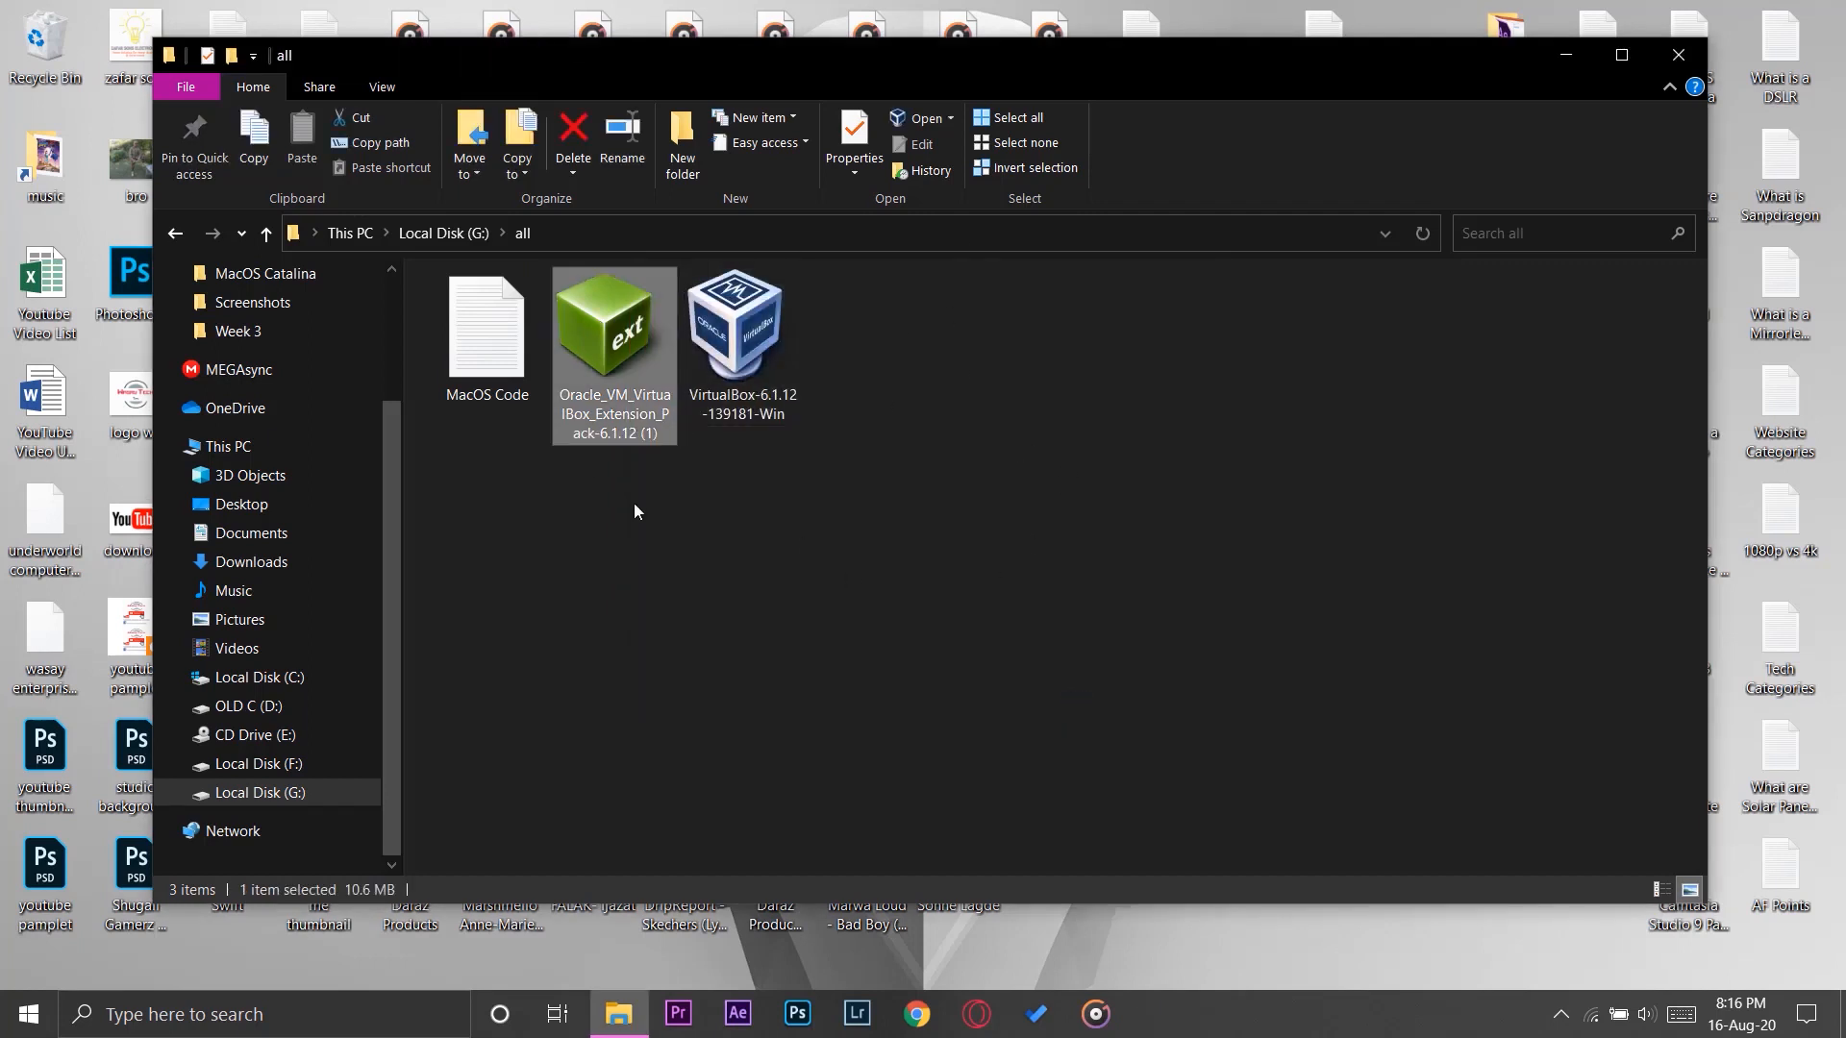
right_click(634, 334)
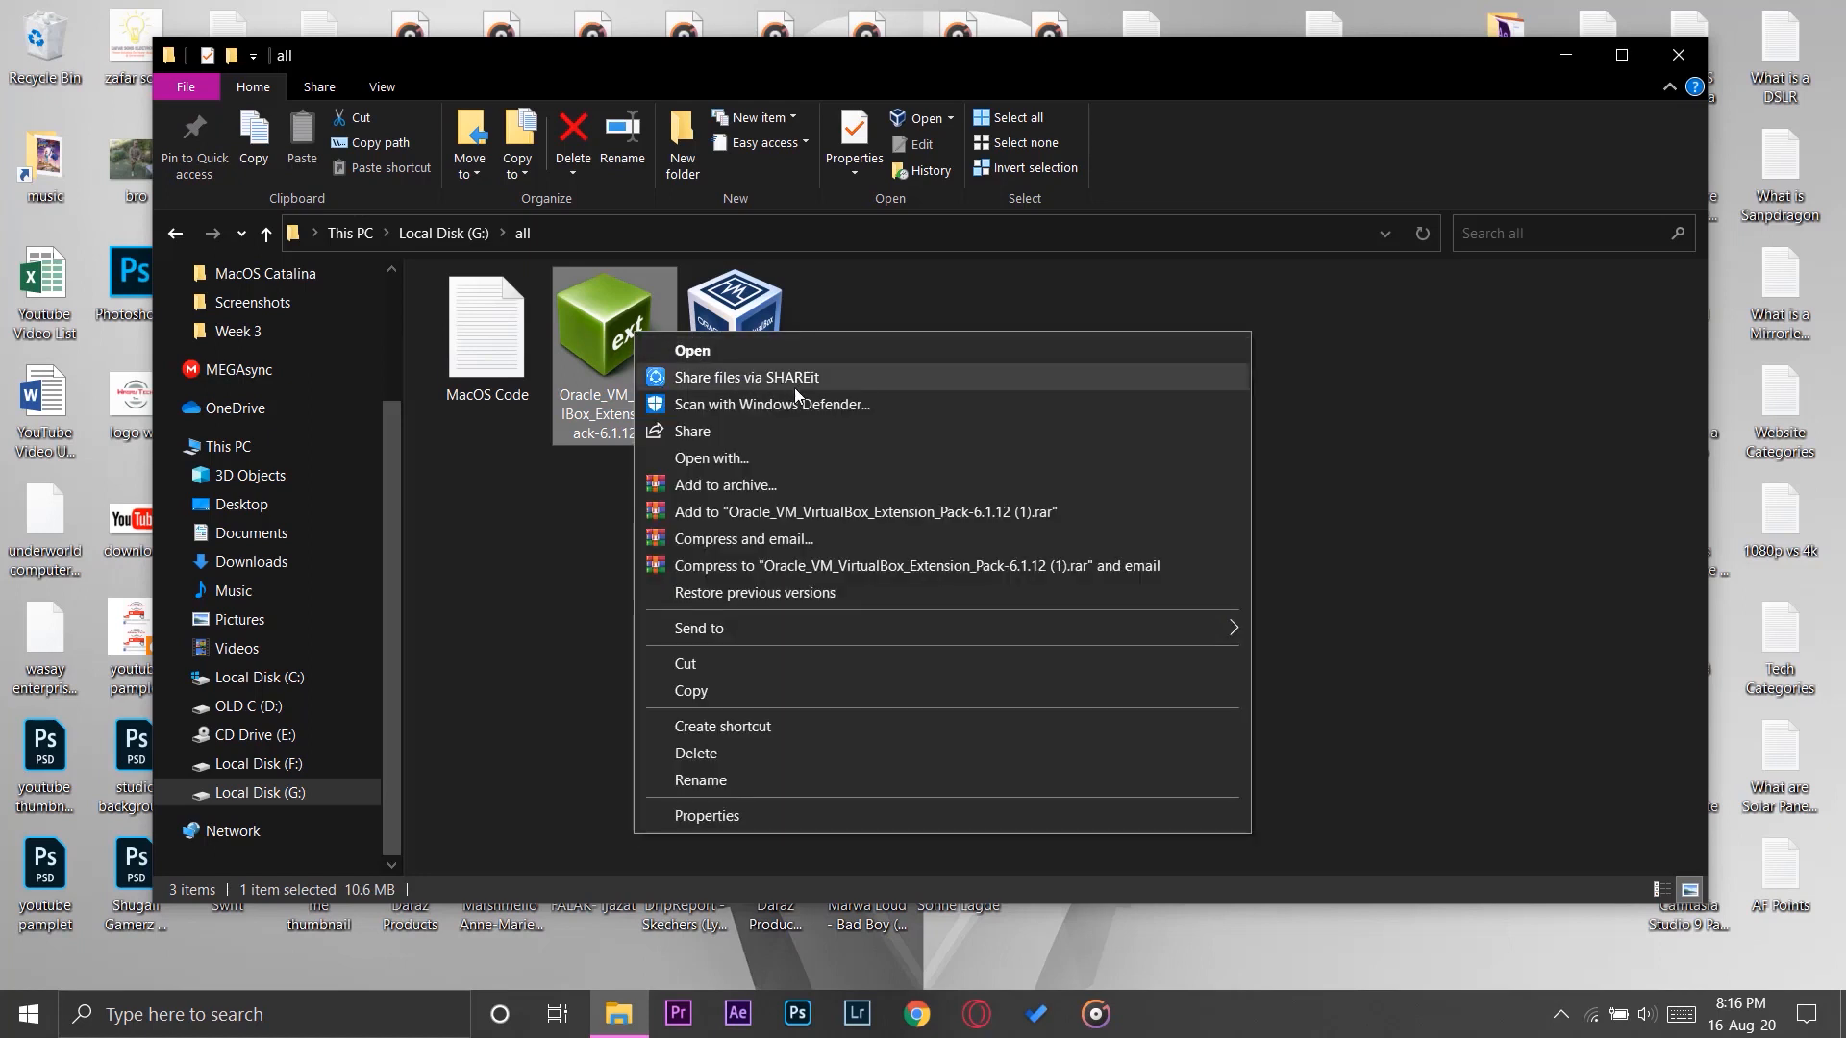
left_click(724, 352)
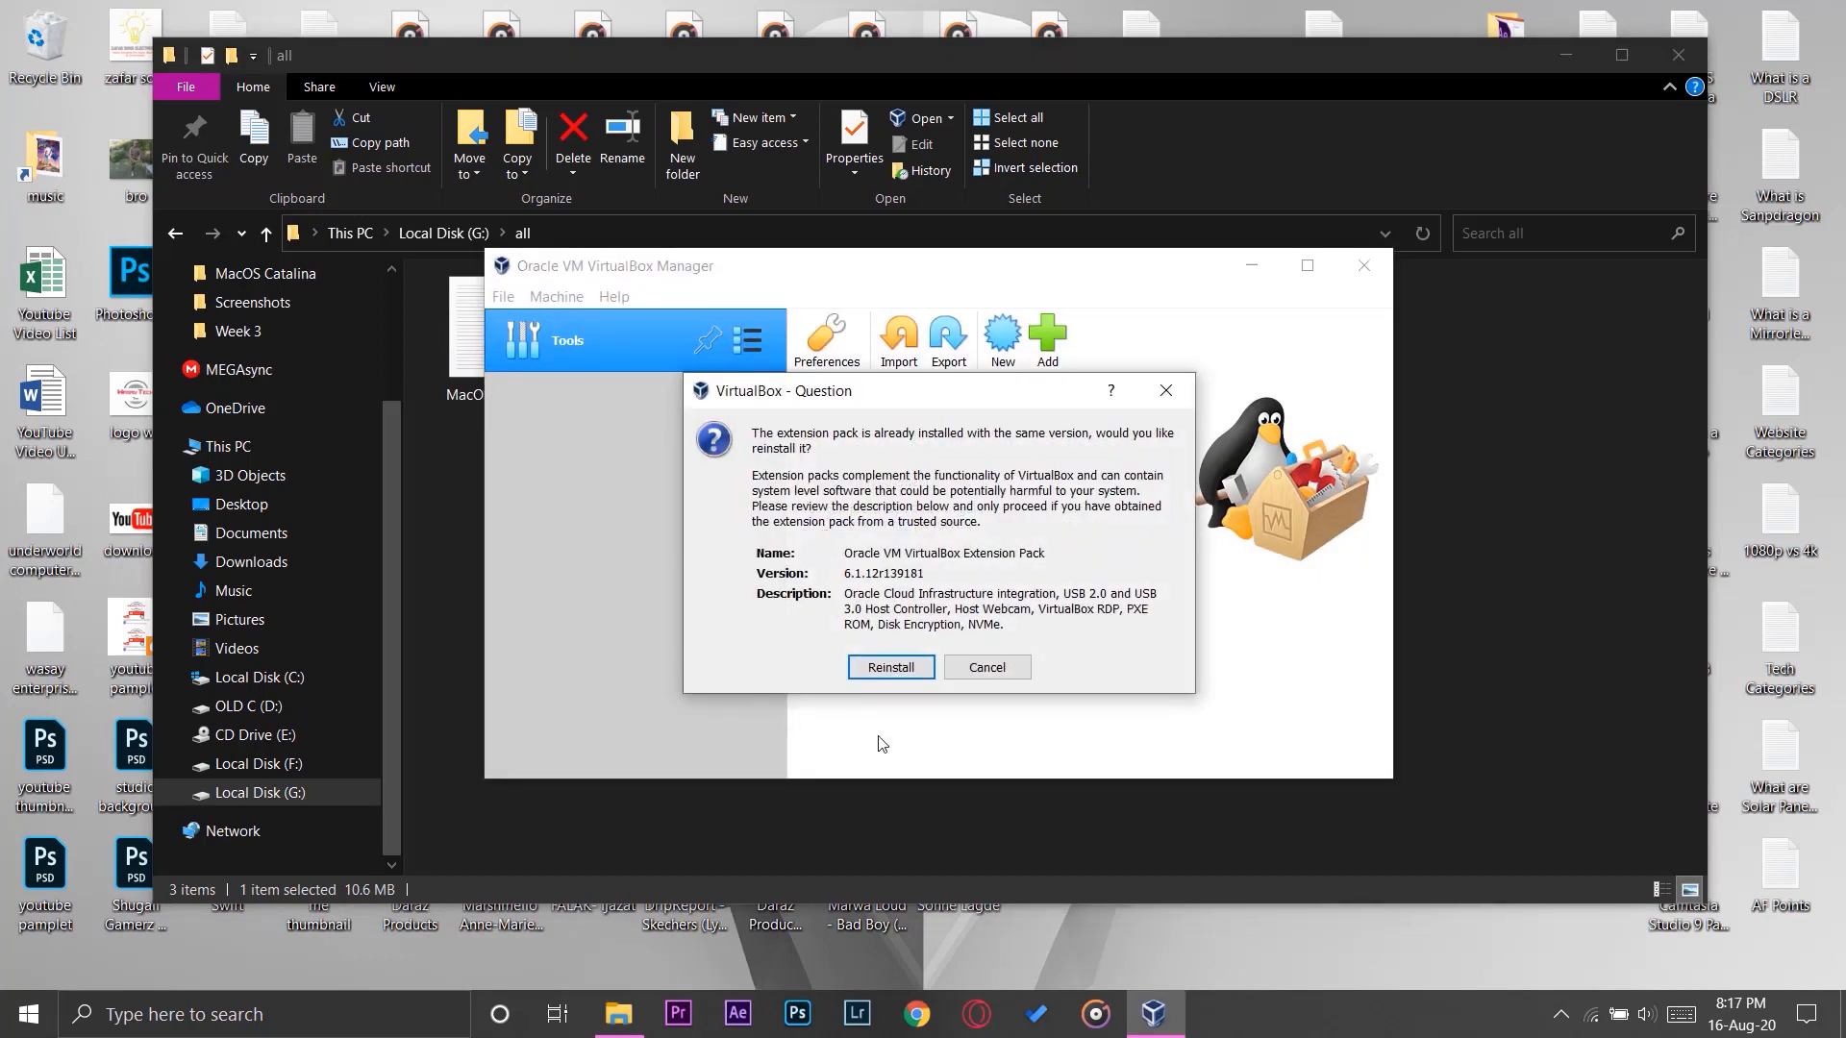
left_click(906, 670)
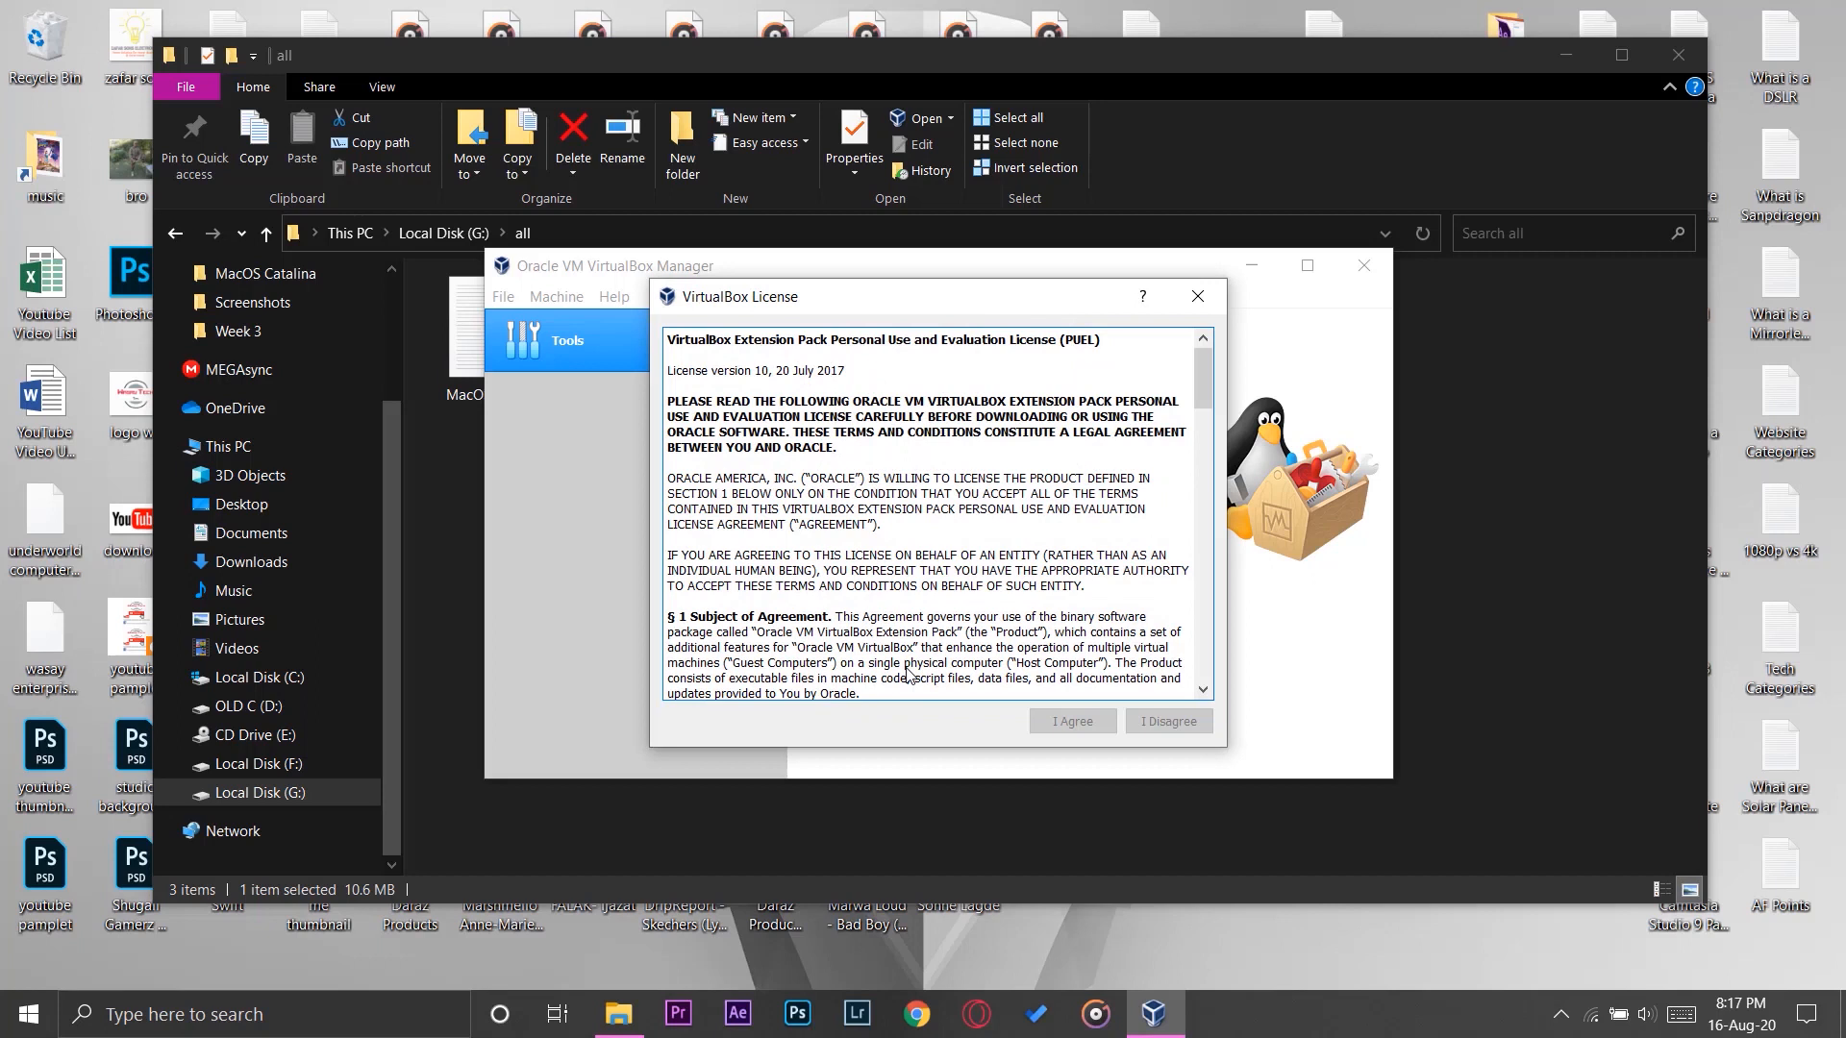
scroll(979, 529, "down", 20)
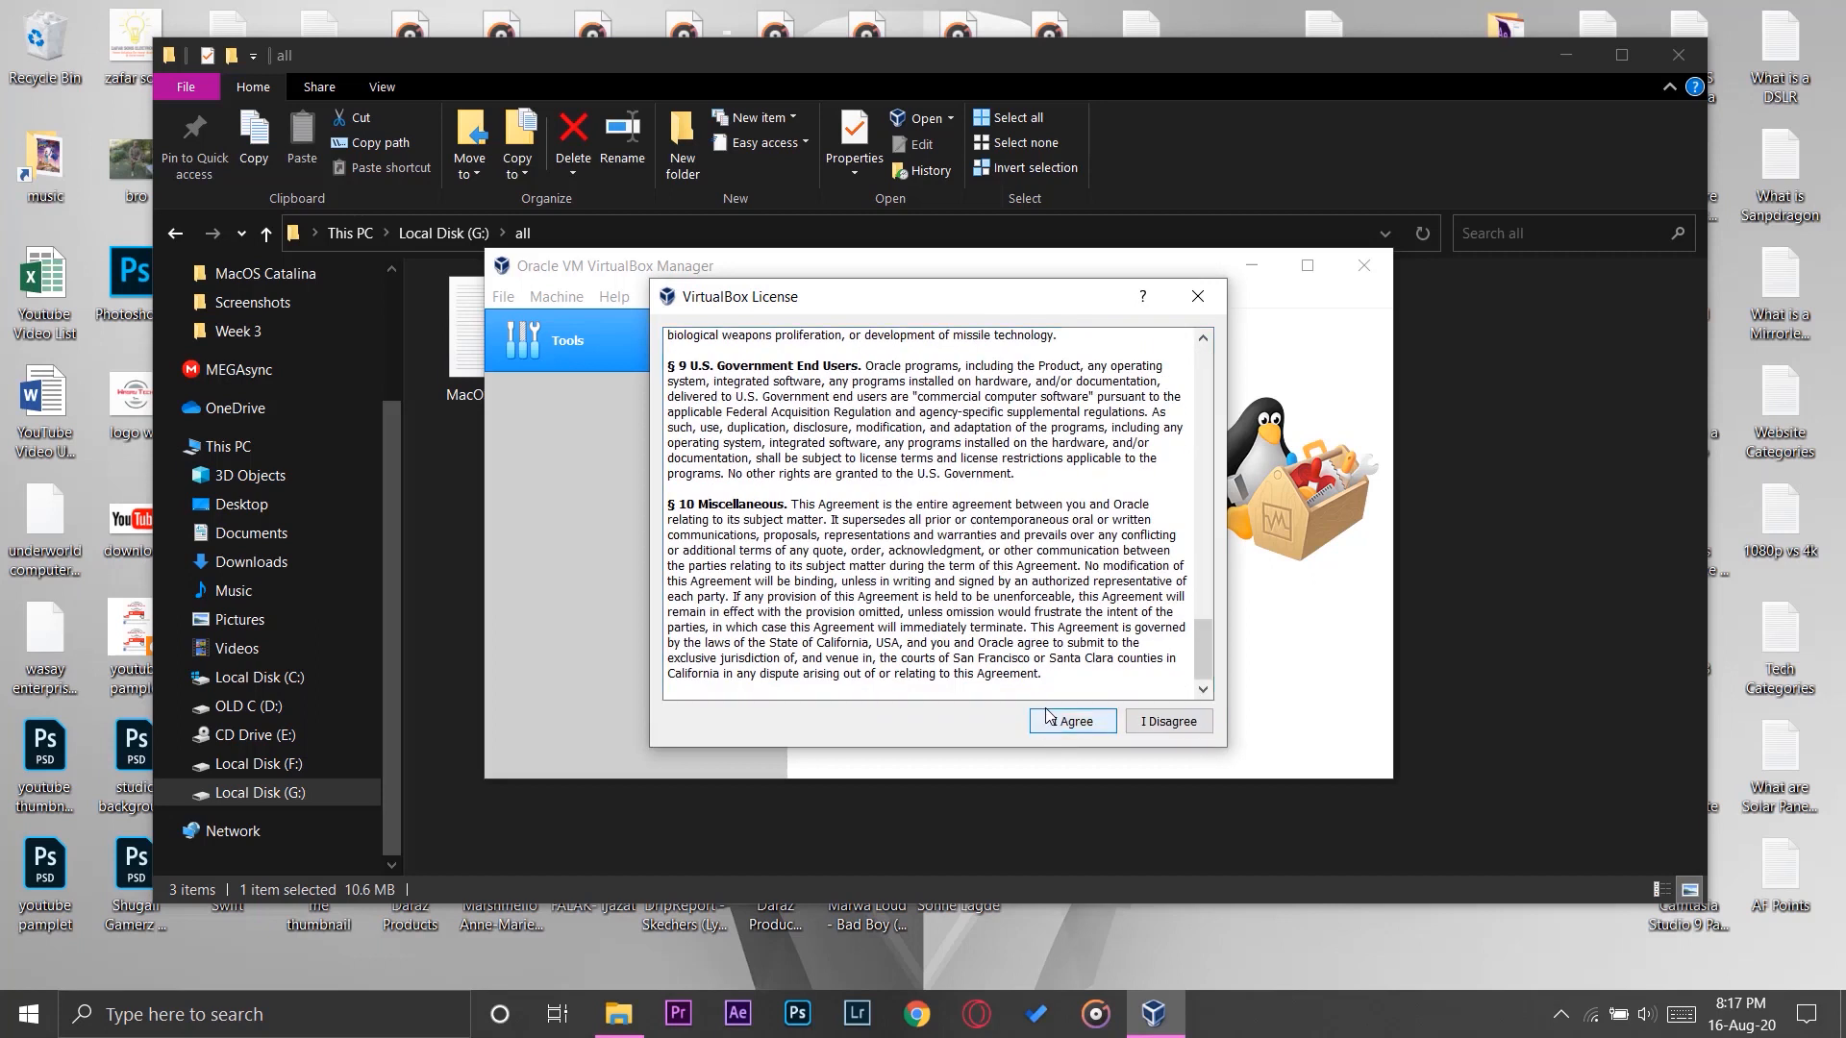
left_click(1051, 719)
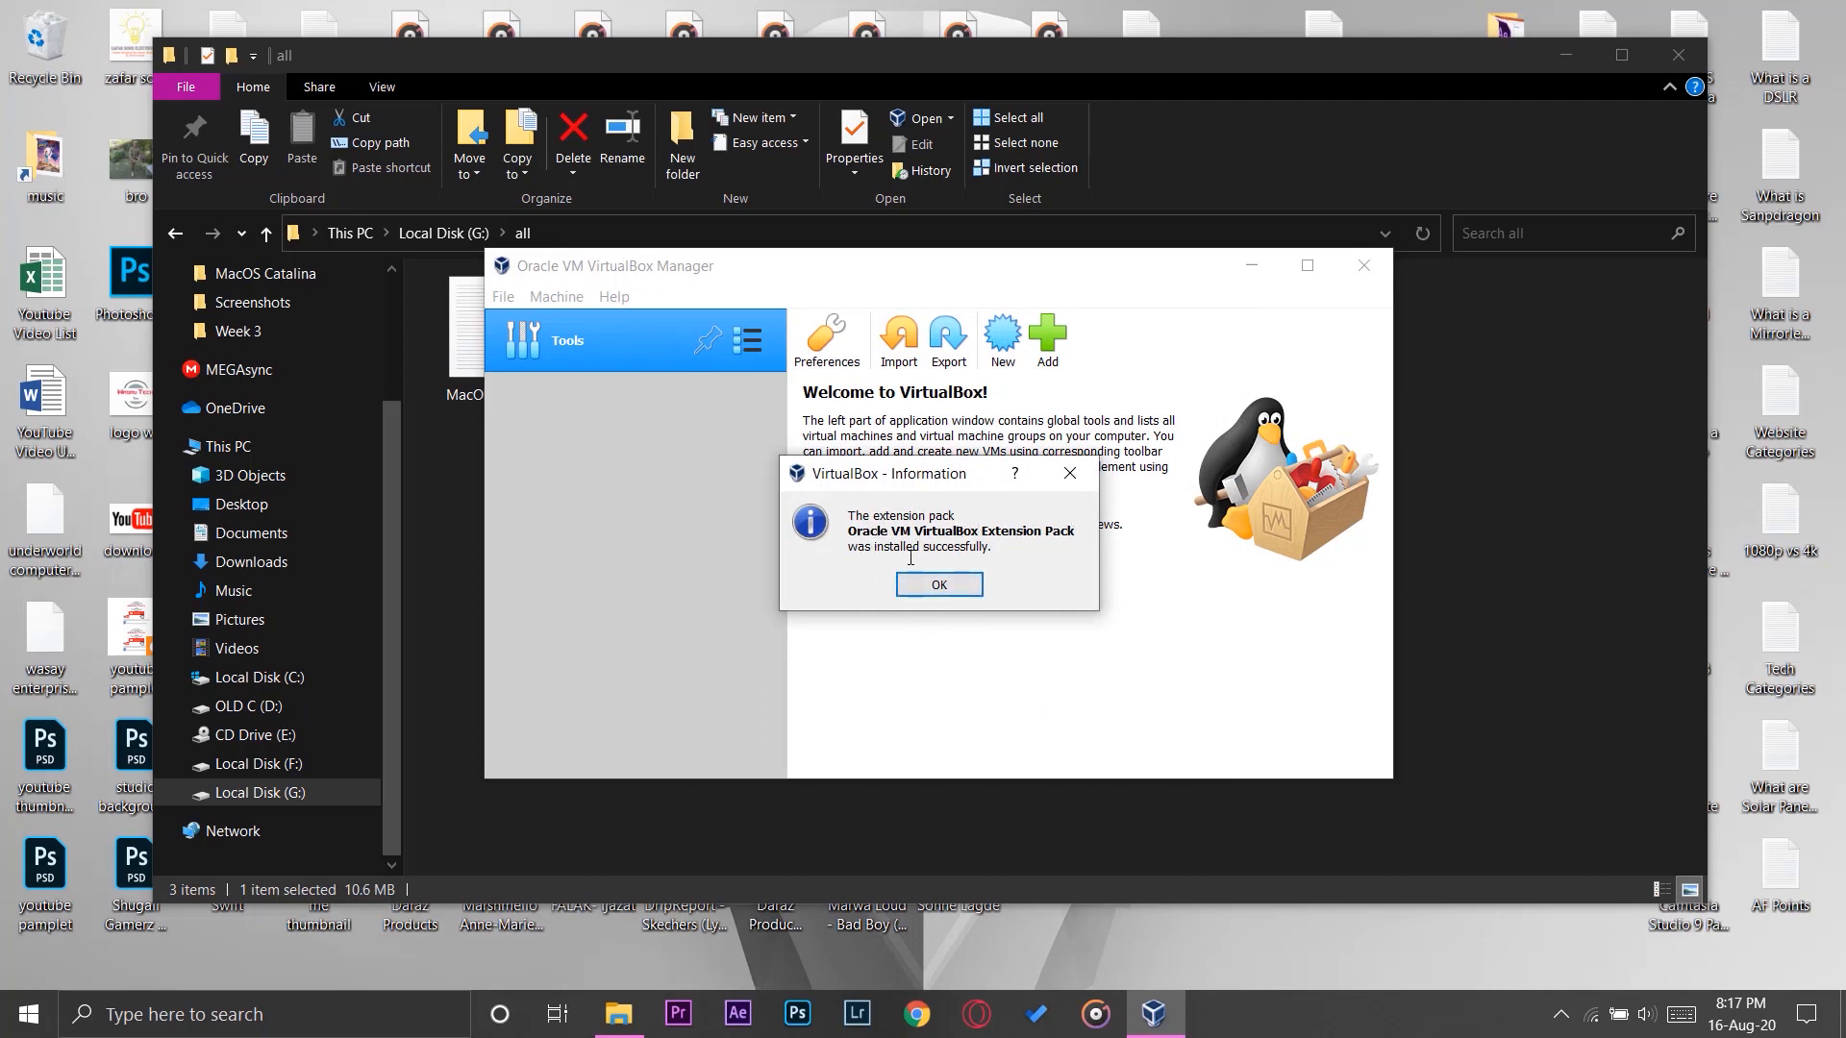
left_click(969, 585)
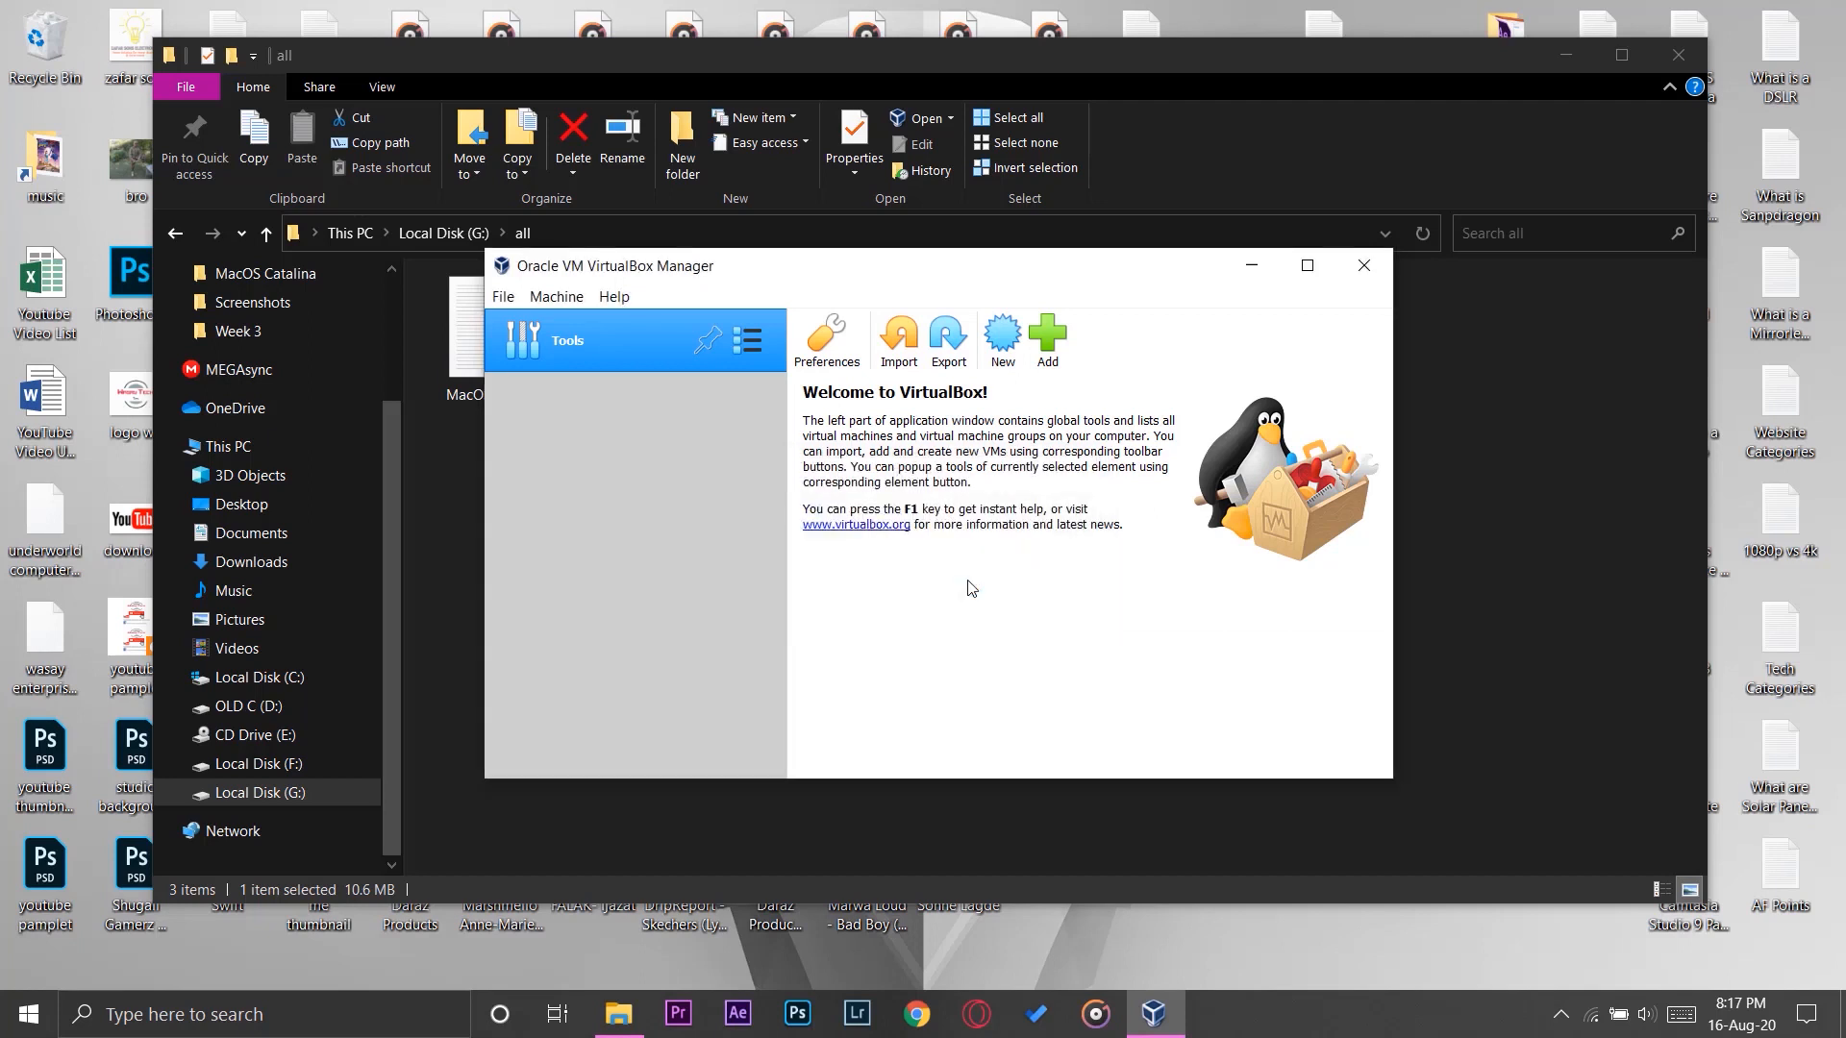
left_click(500, 298)
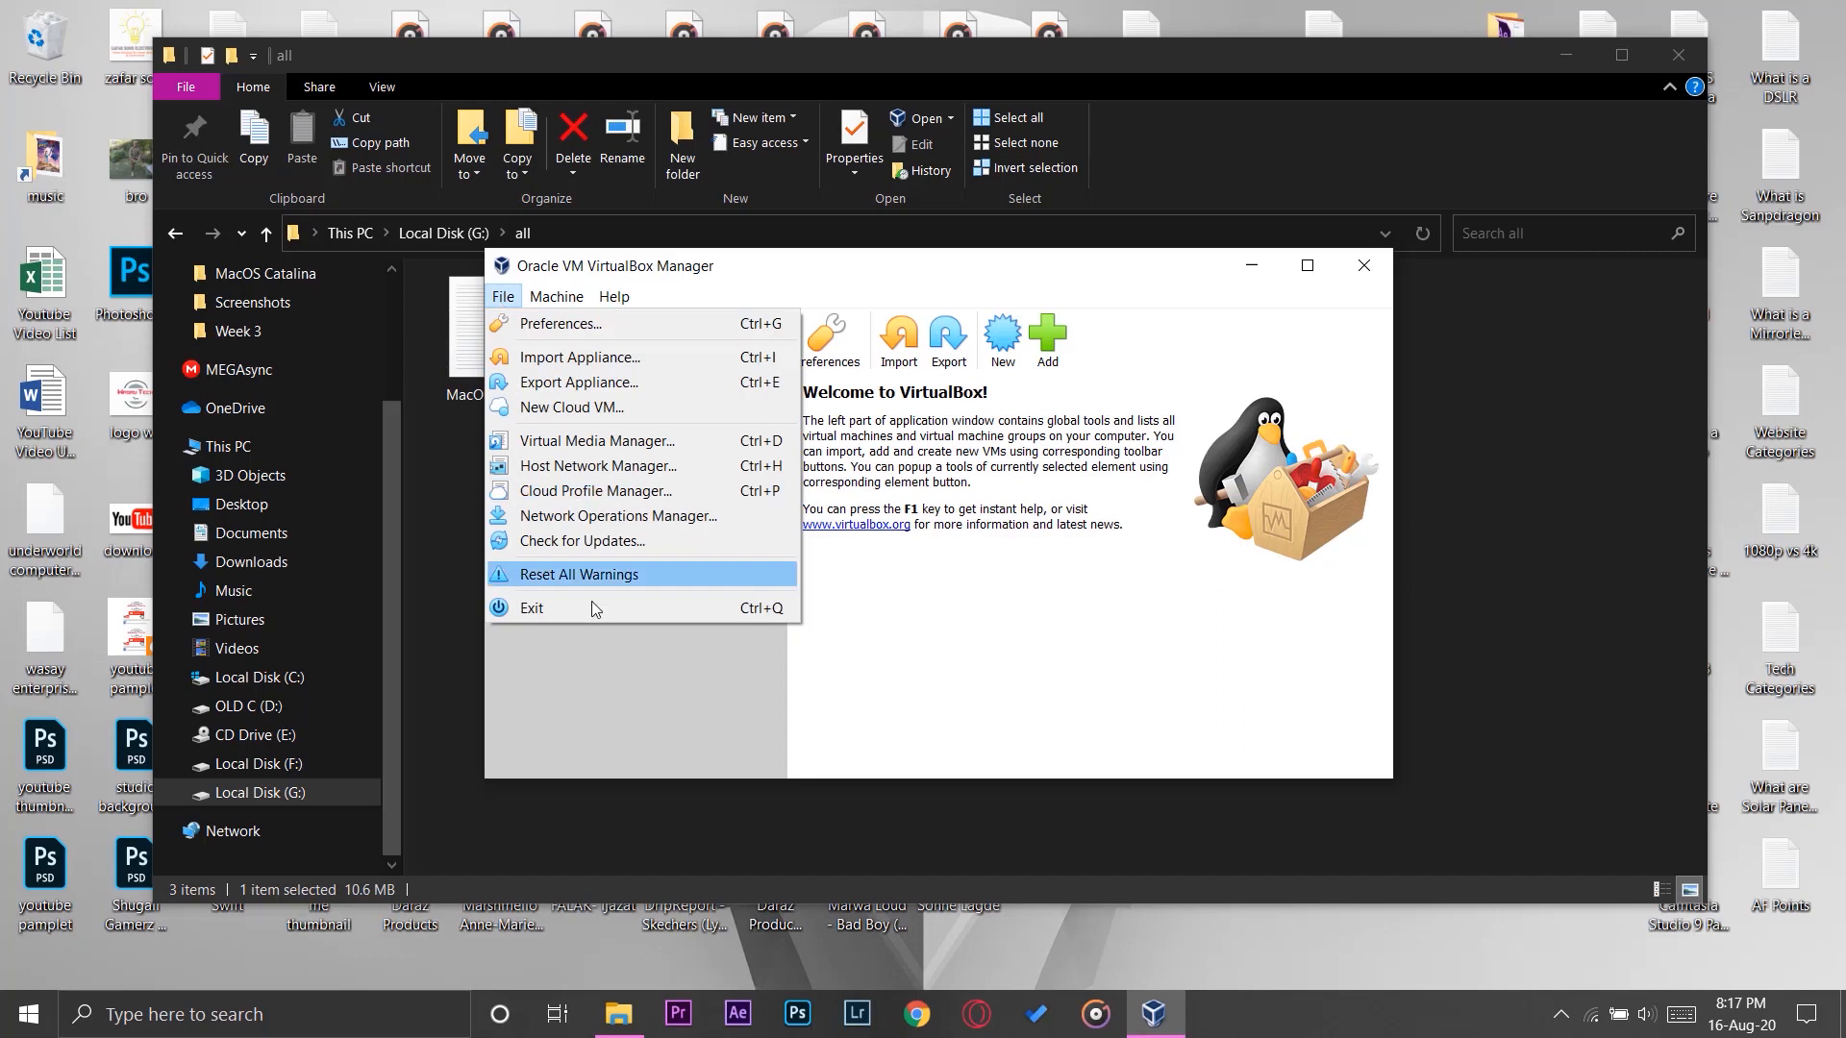
left_click(588, 609)
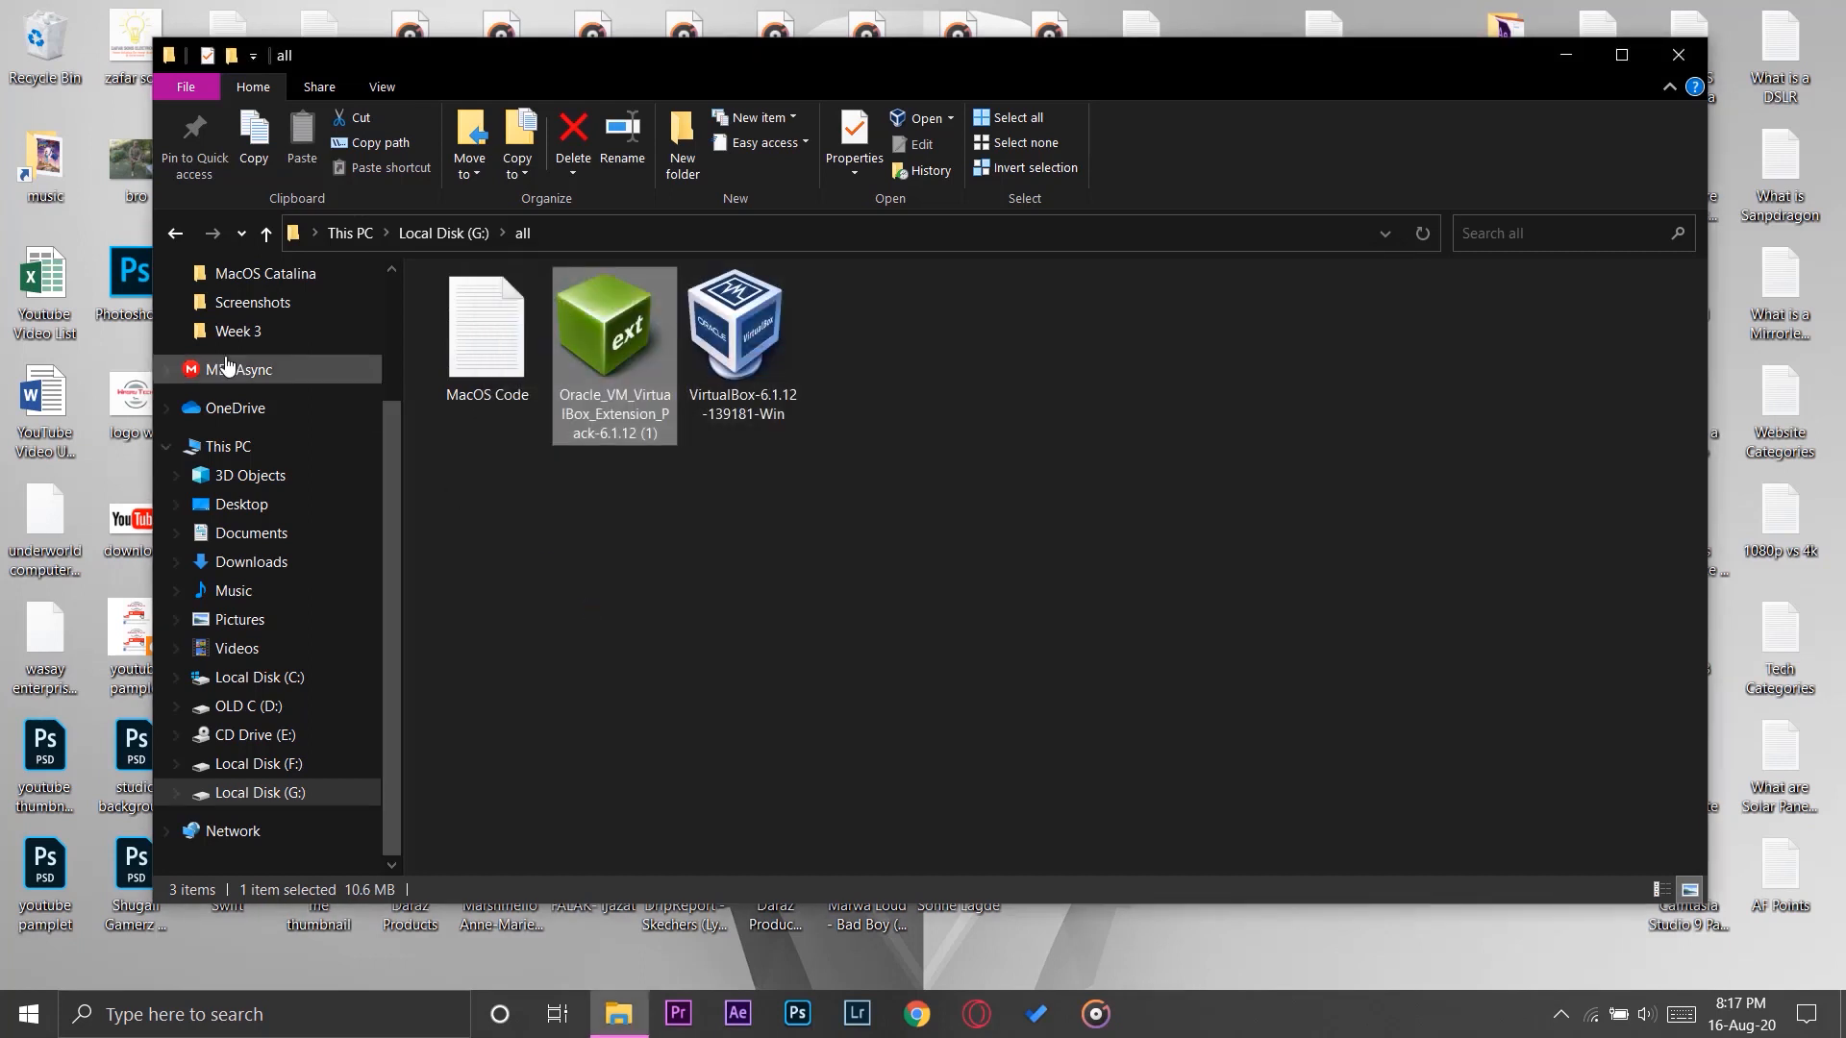
- Open the MacOS Catalina folder on Local Disk (G:) and review the macOS Catalina ISO archive parts
left_click(174, 238)
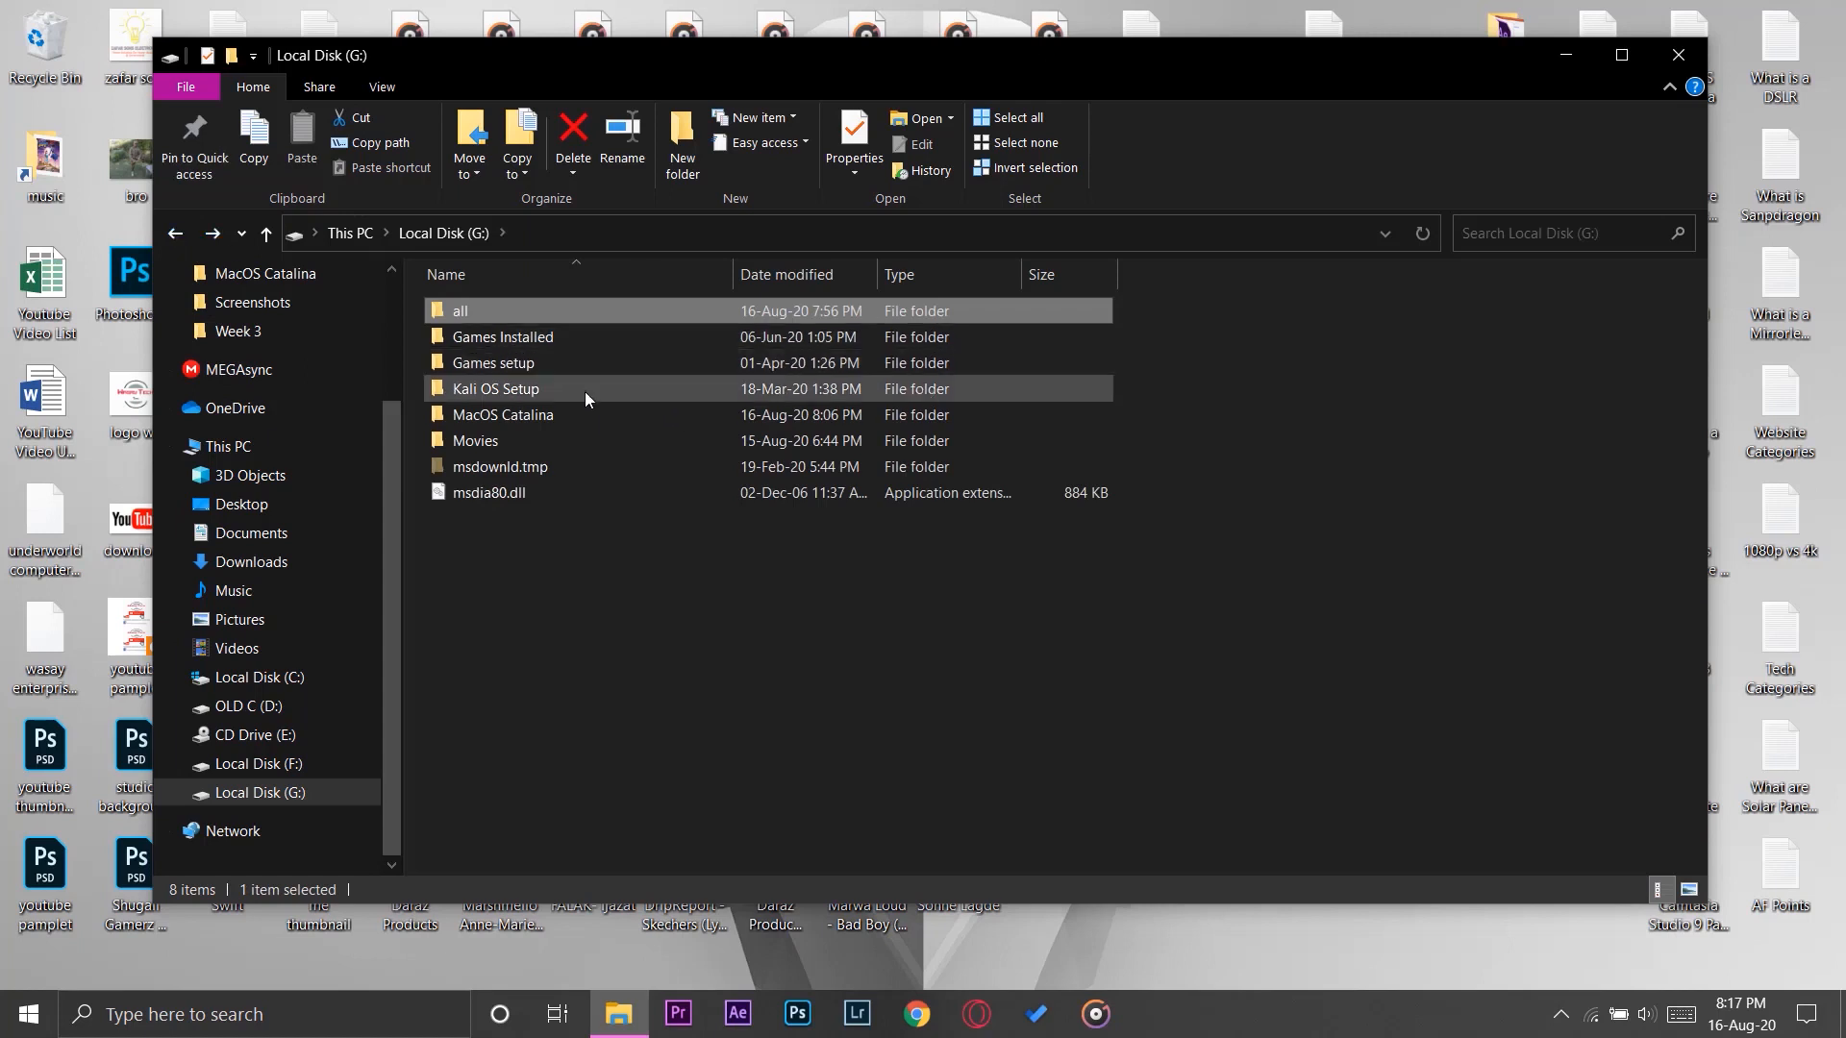
double_click(534, 423)
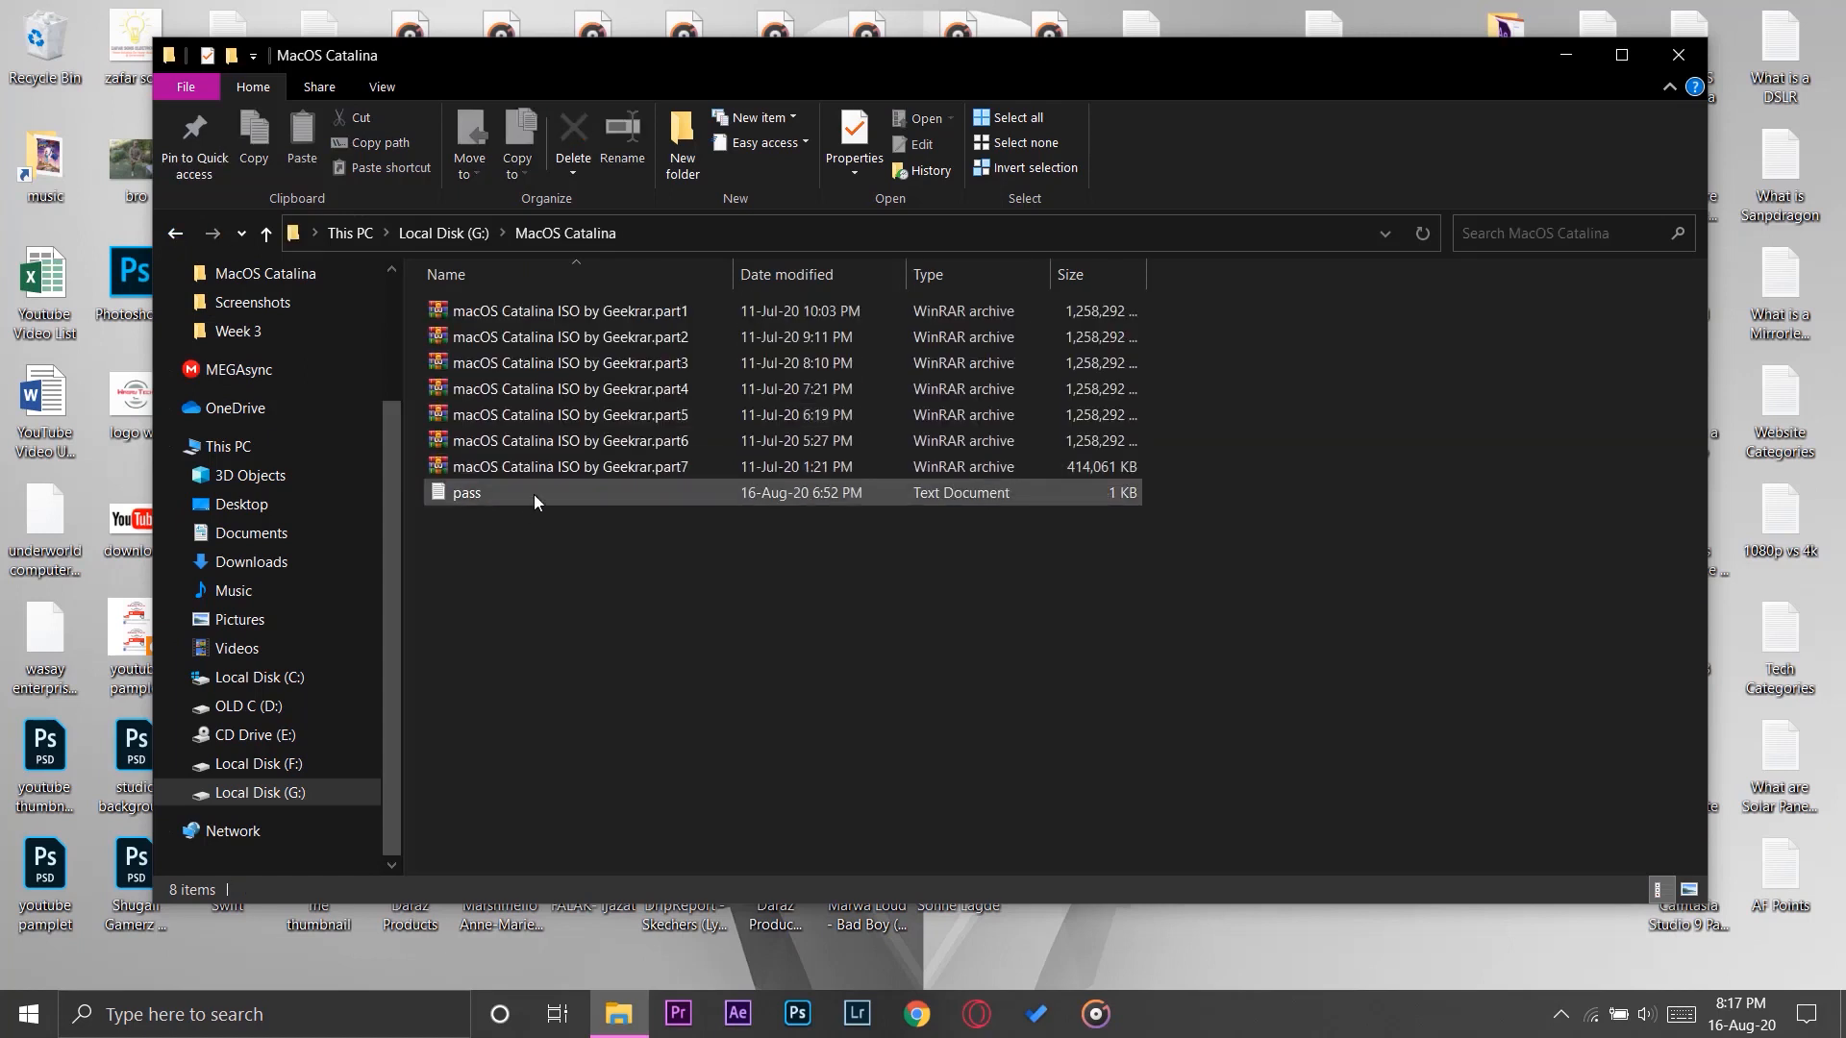
left_click(534, 470)
left_click(523, 317, "shift")
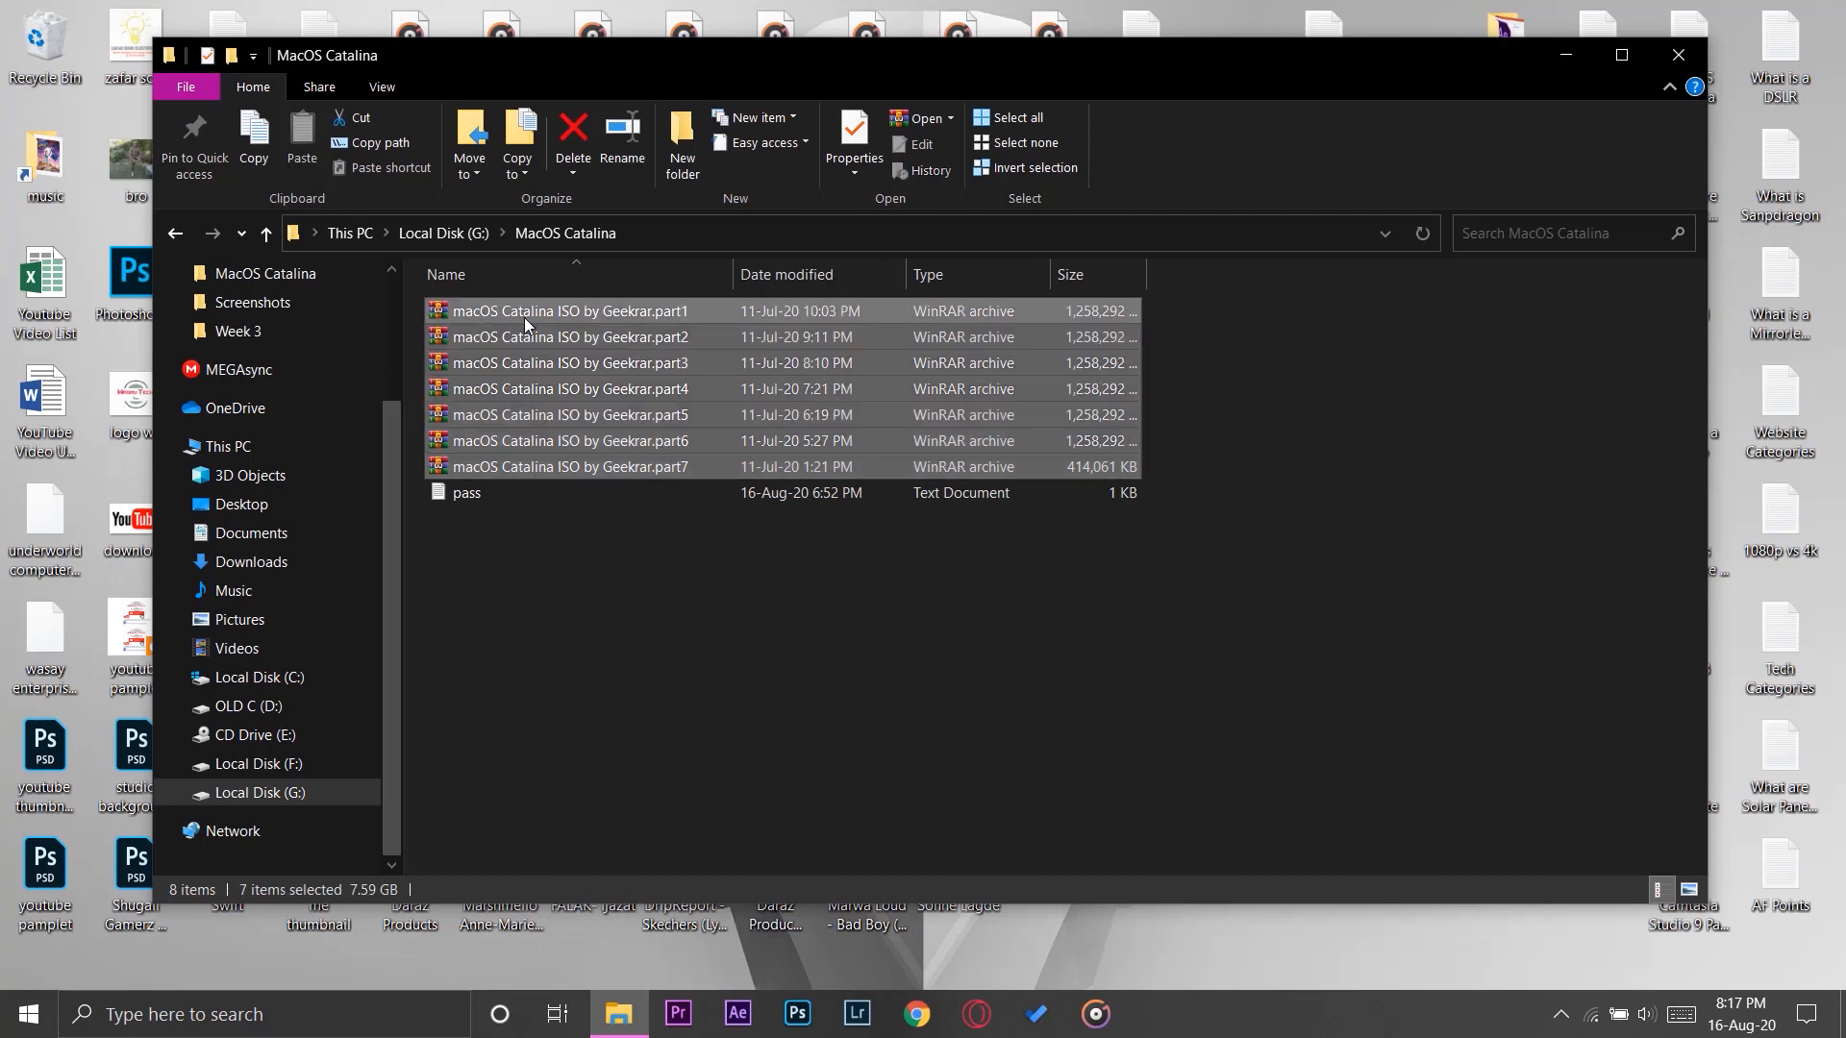
left_click(590, 563)
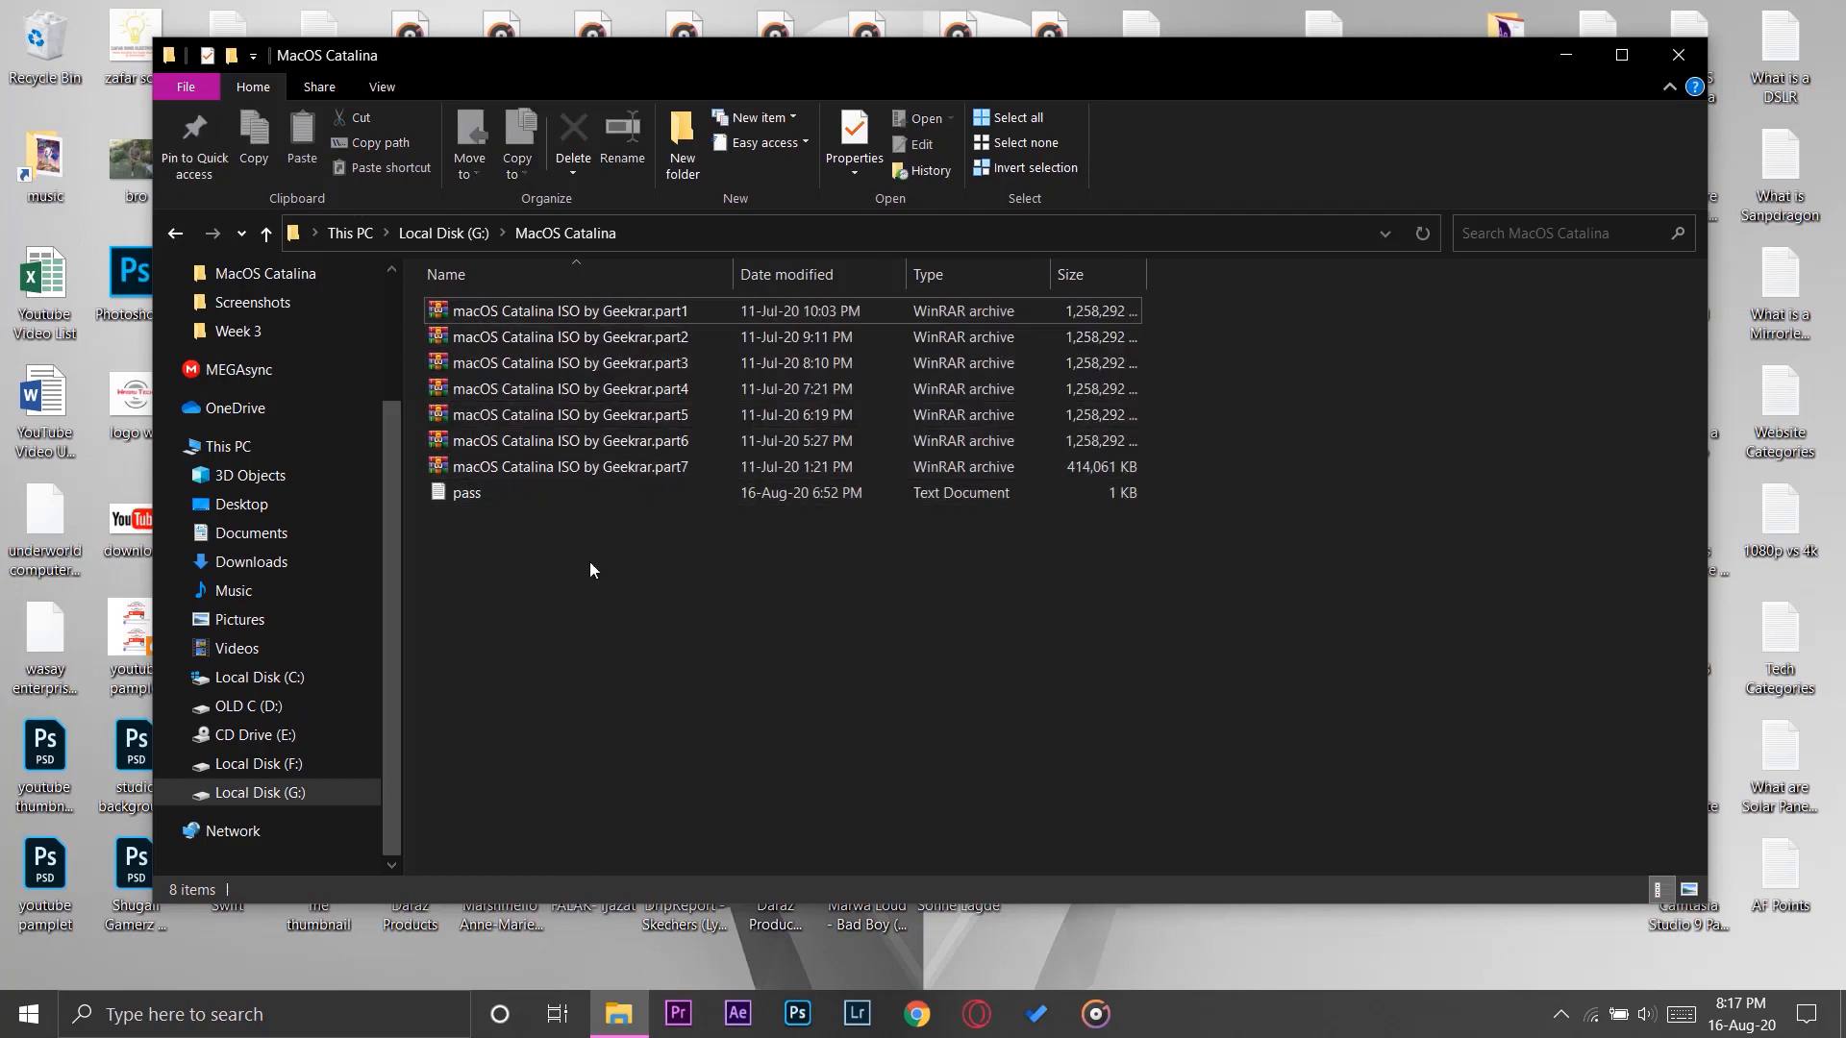
- Look through the macOS Catalina ISO archive parts in the folder, from part1 downward and back up
left_click(567, 309)
key("Down")
key("Down")
key("Down")
key("Down")
key("Down")
key("Down")
key("Down")
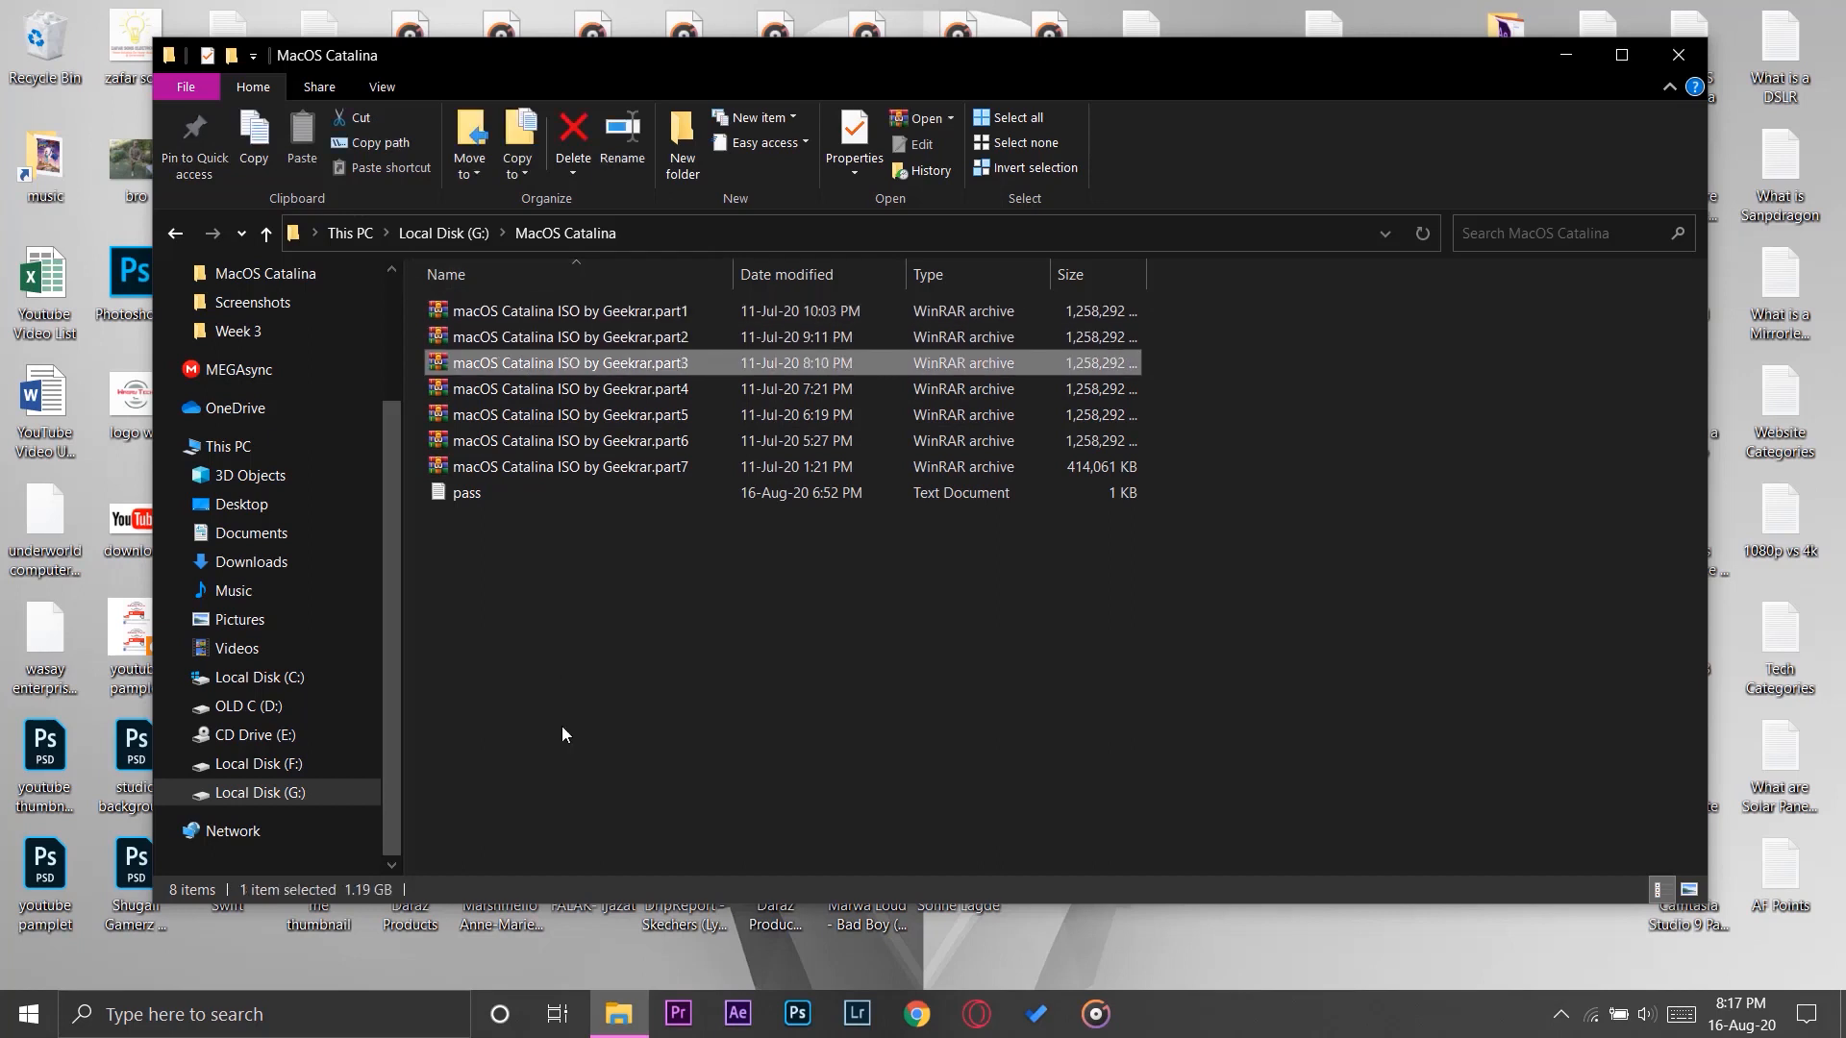
key("Up")
key("Up")
key("Up")
key("Up")
key("Up")
key("Up")
key("Up")
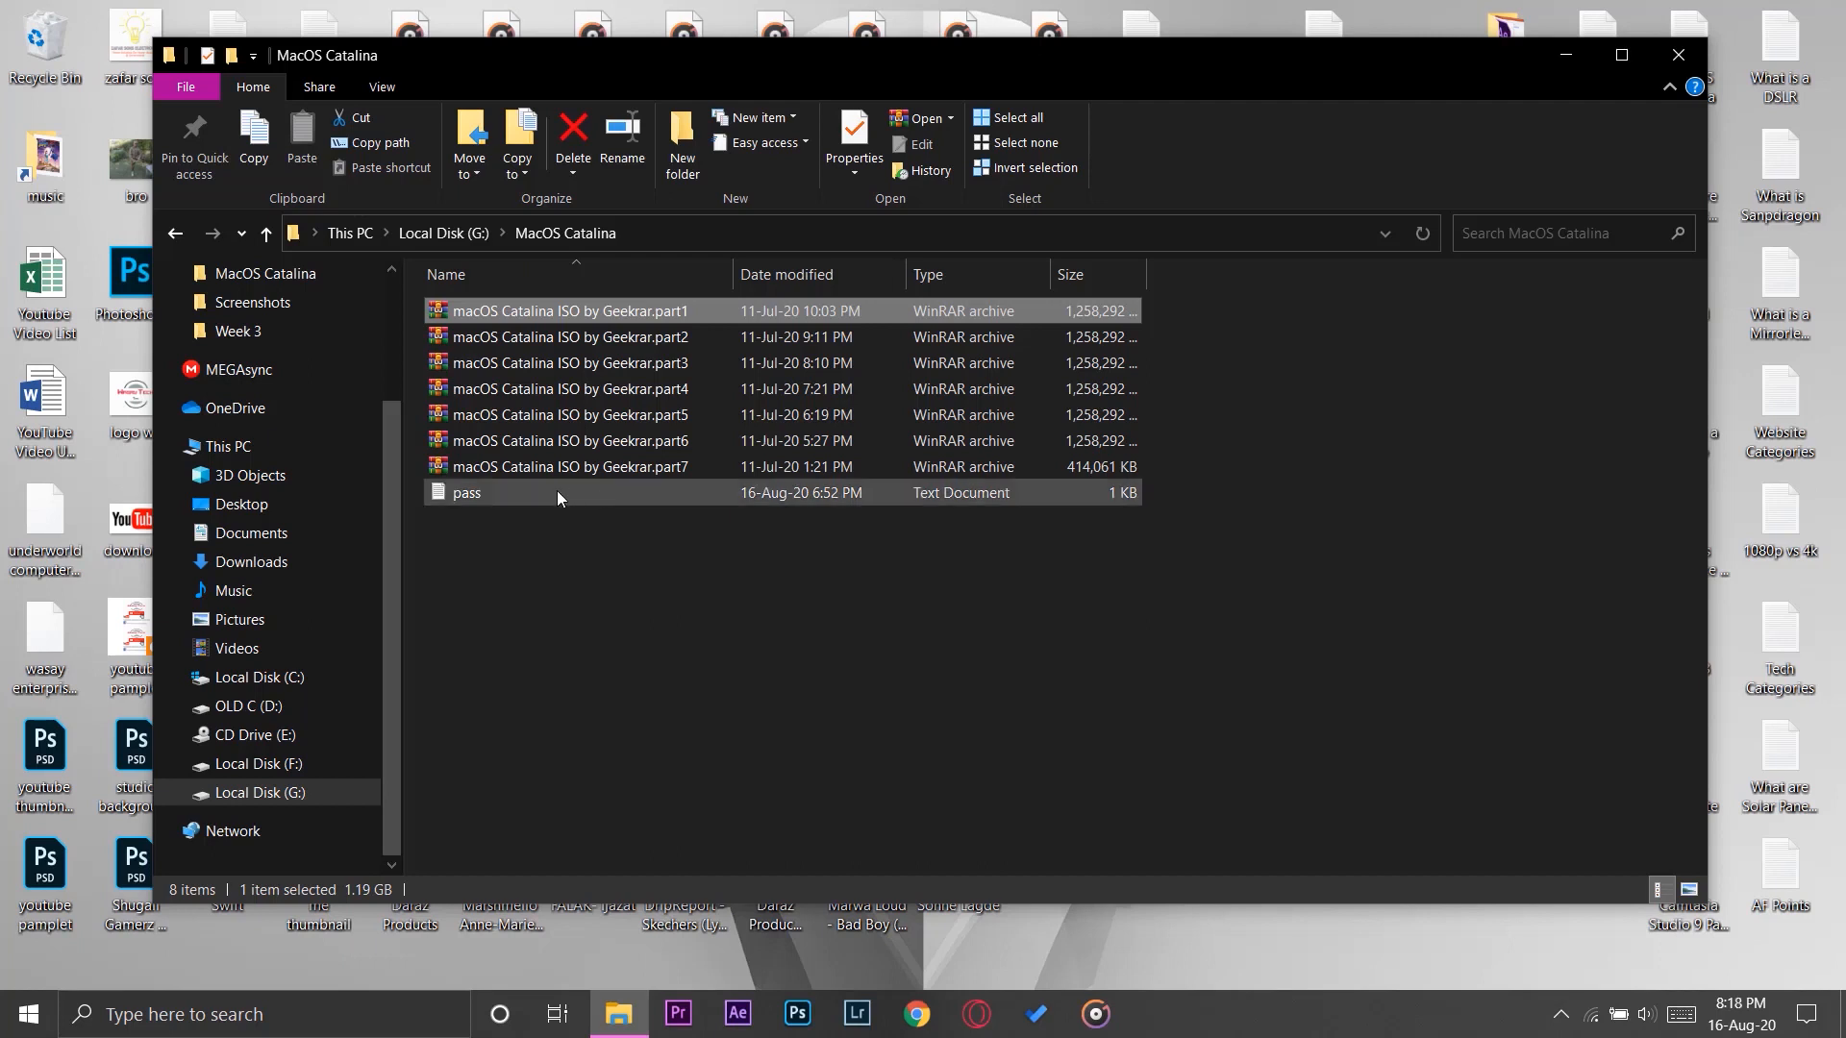
- Extract macOS Catalina ISO by Geekrar.part1 into the current folder, entering the archive password
left_click(523, 310)
left_click(663, 311)
right_click(754, 315)
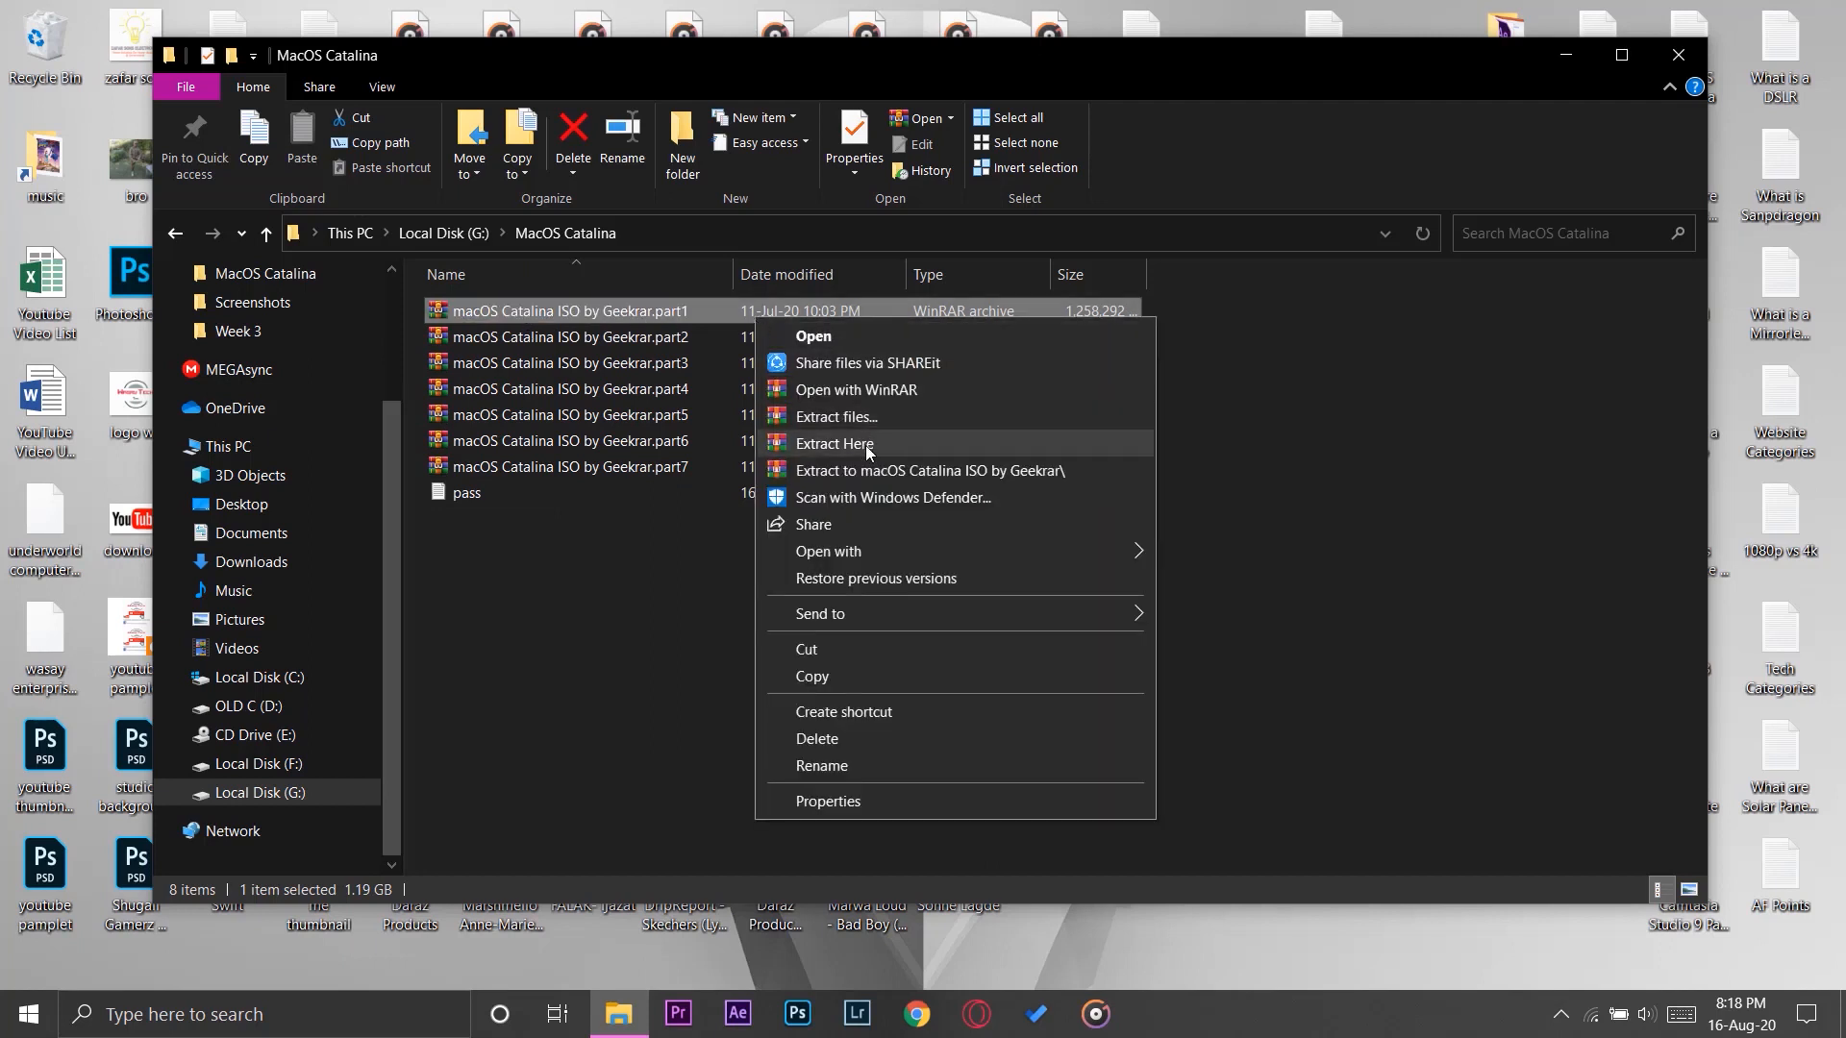
left_click(865, 446)
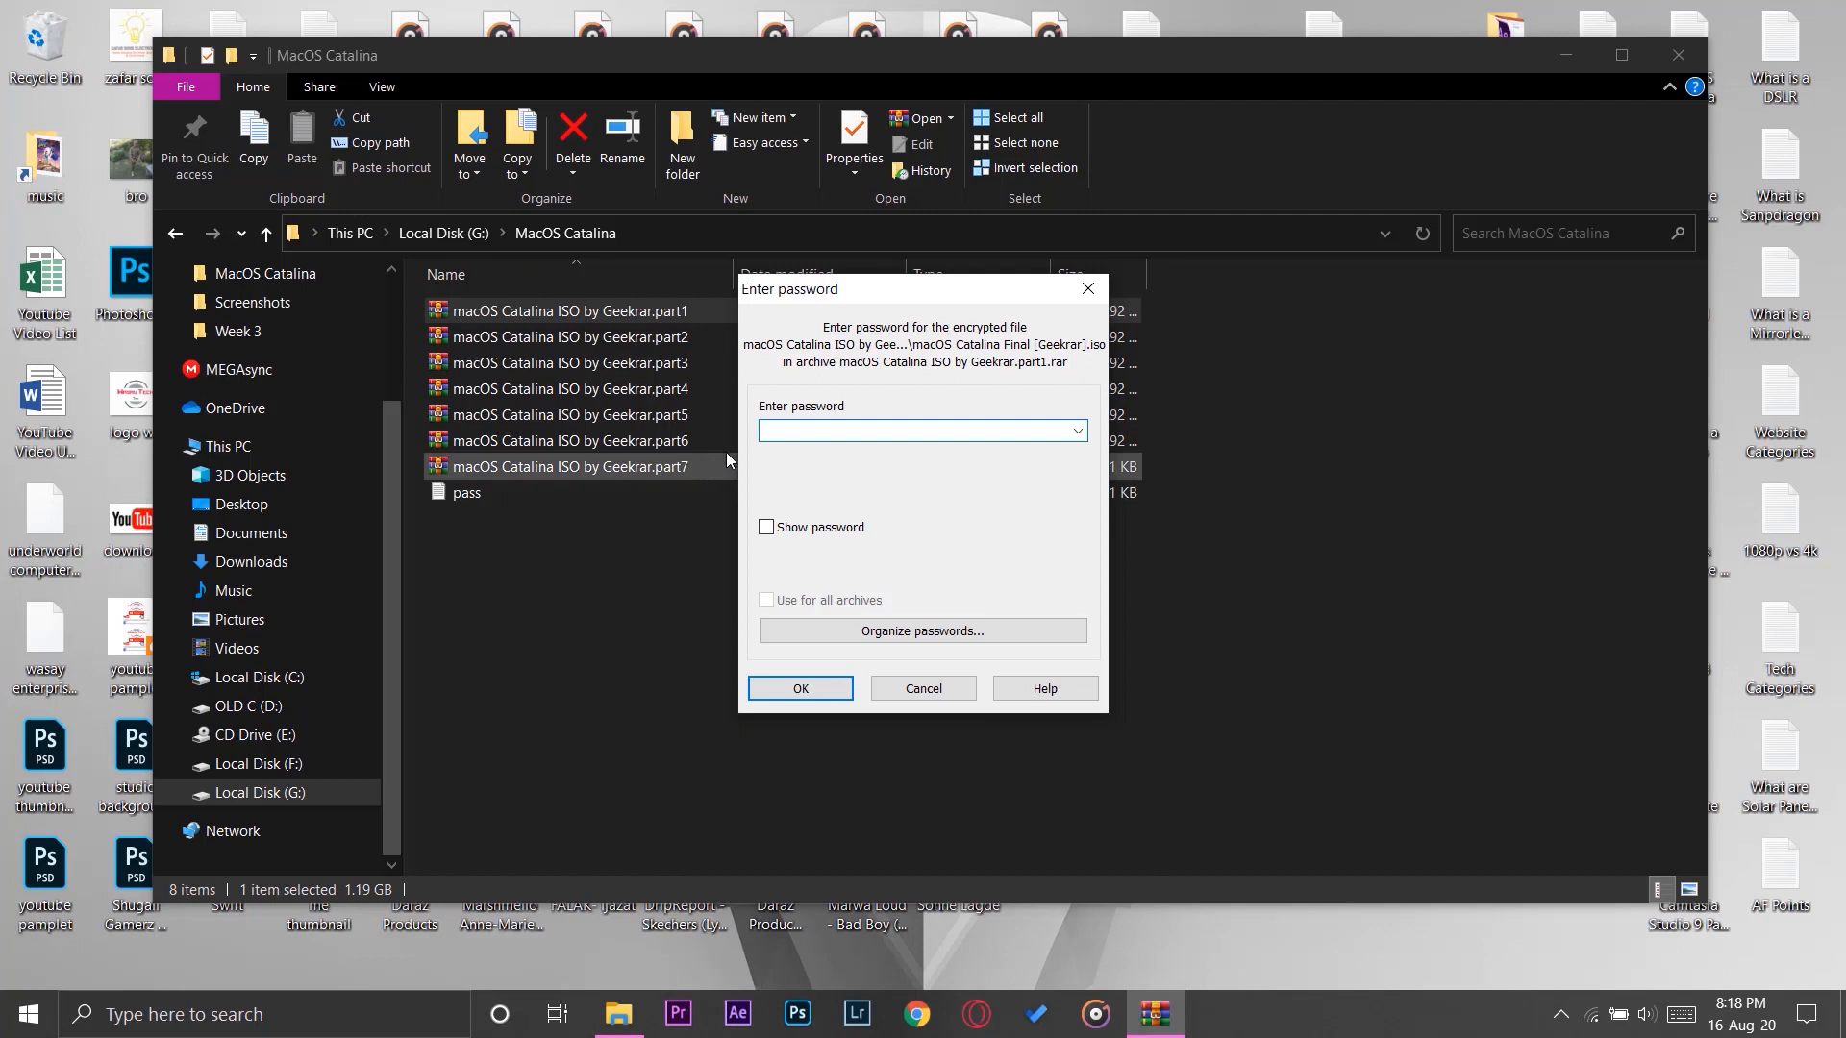
key("Caps_Lock")
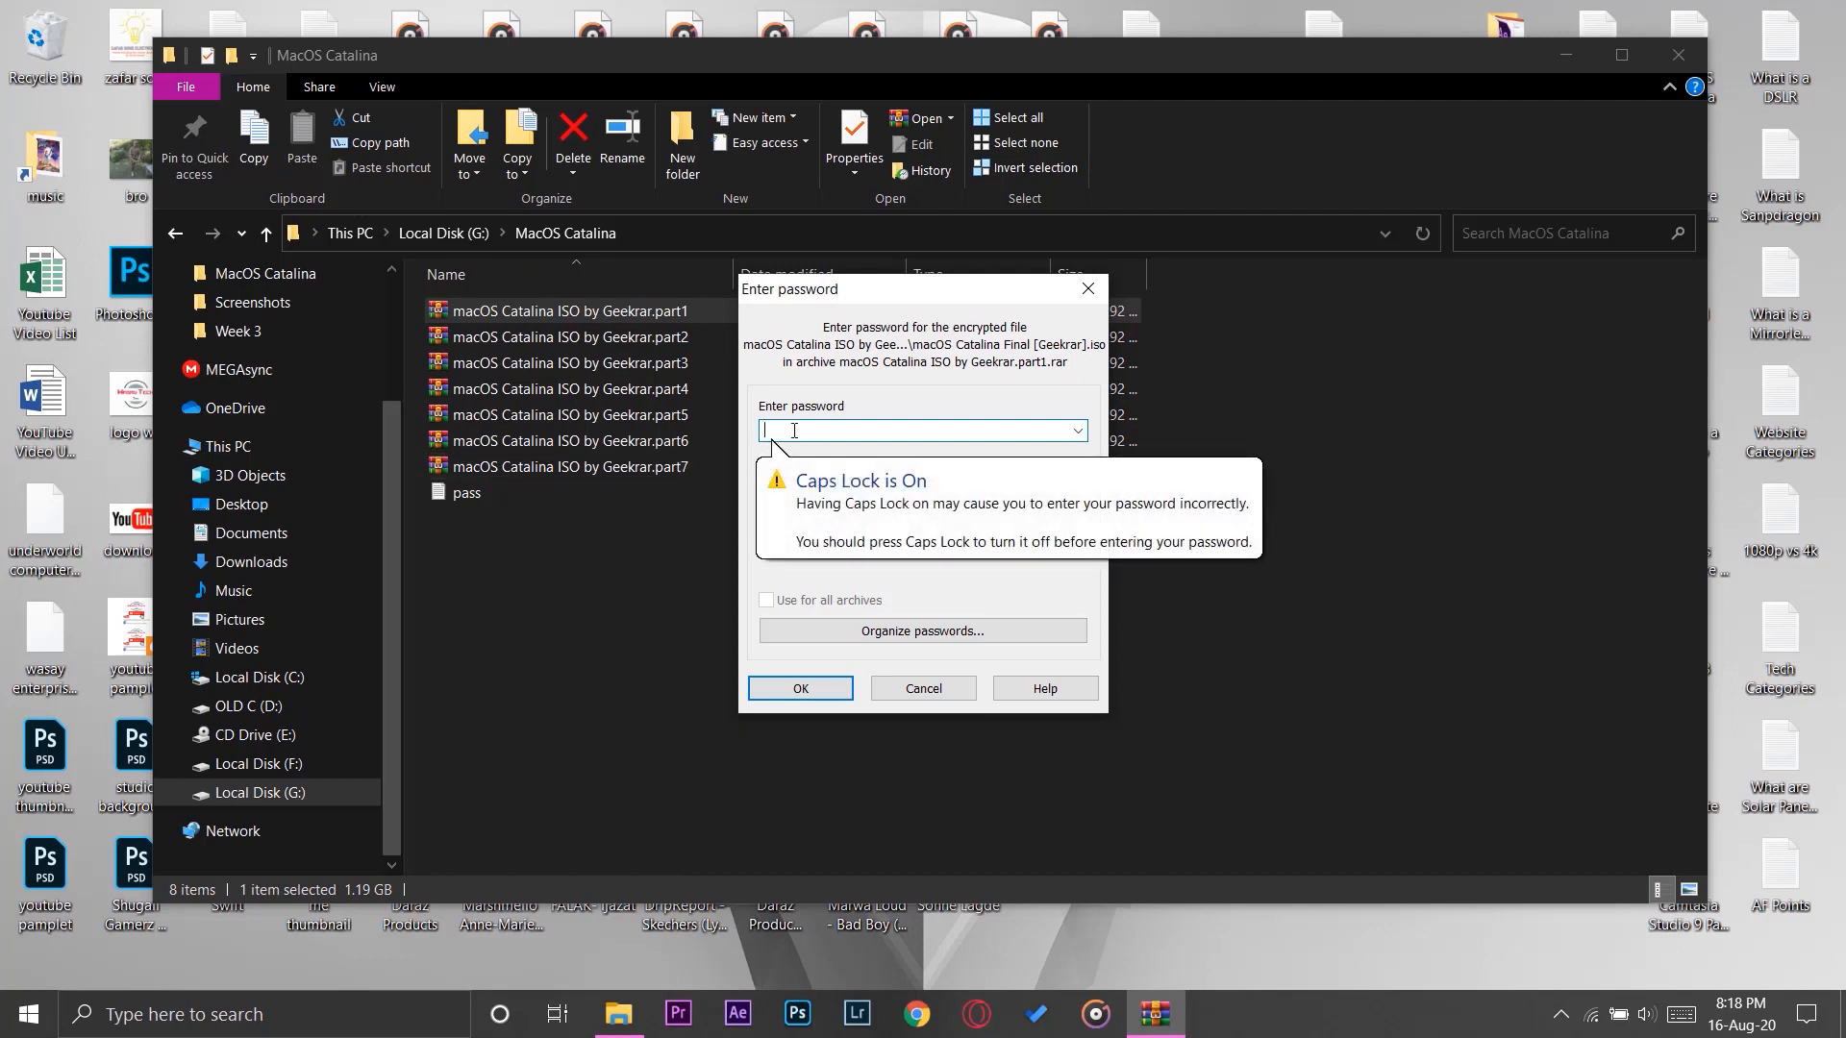
type("Geekrar.com")
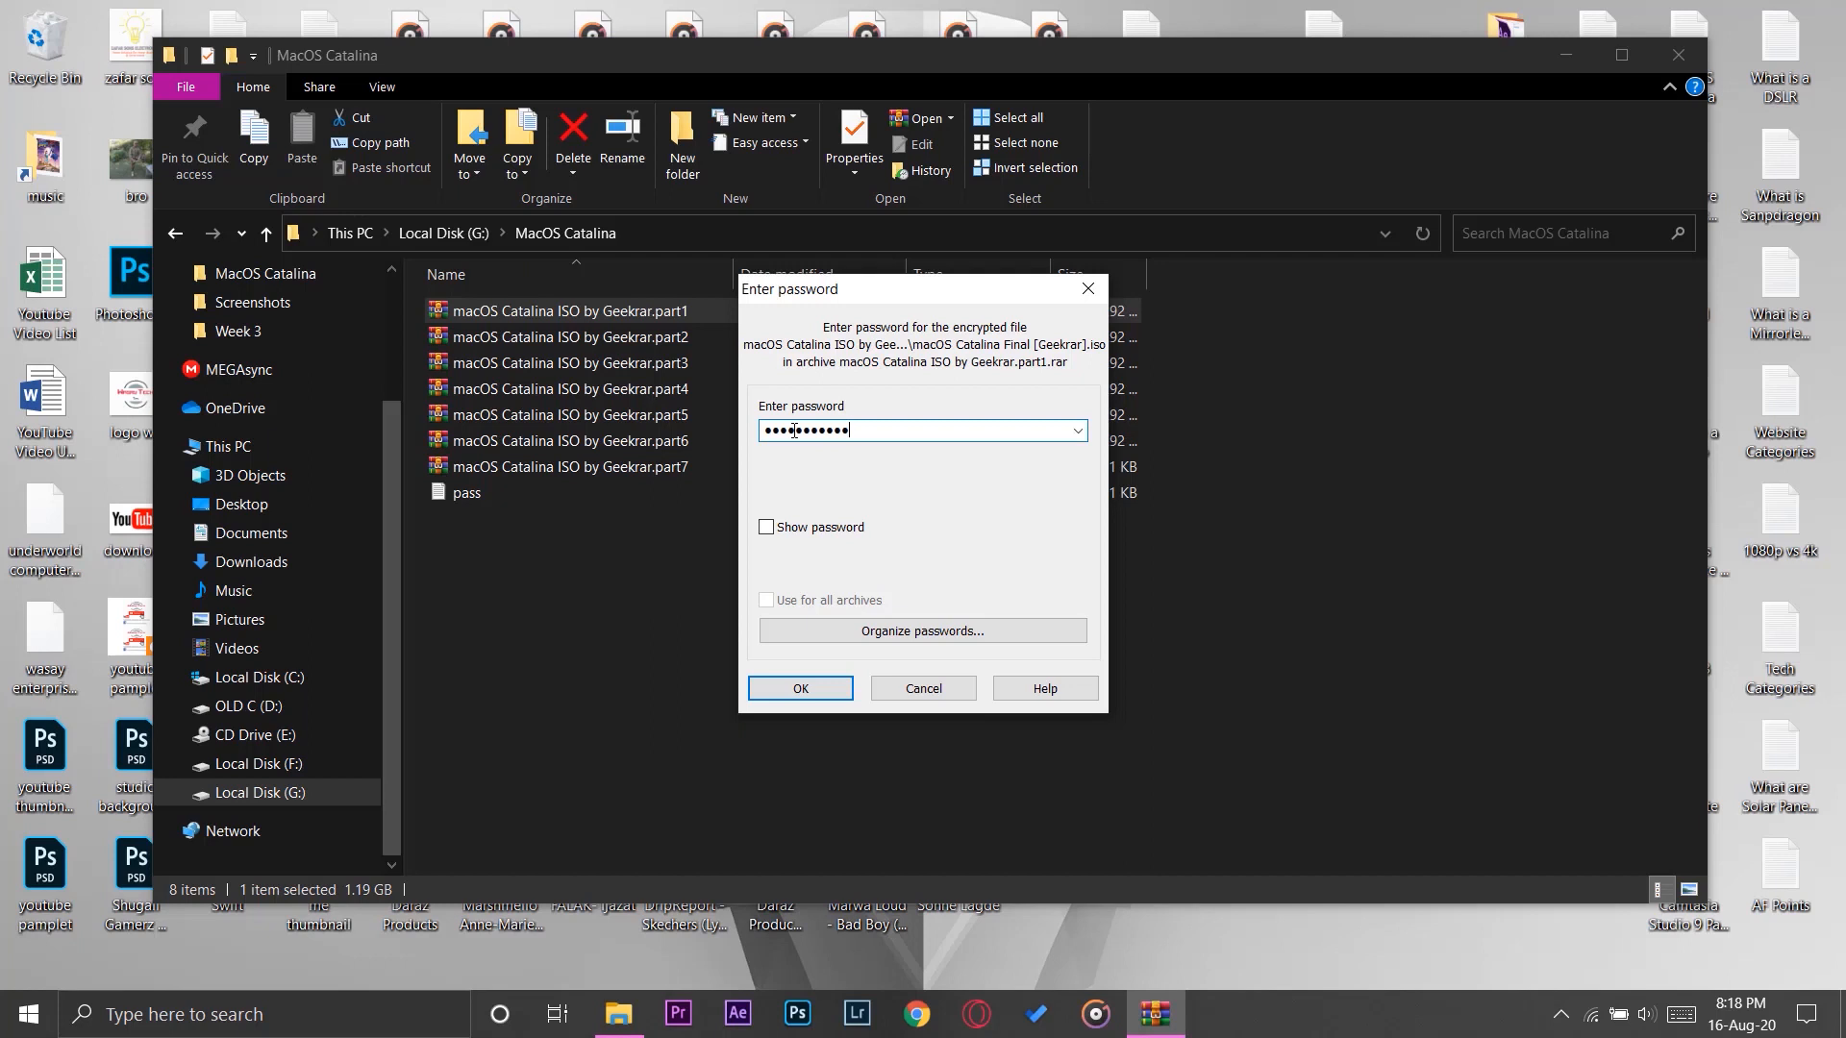
left_click(769, 533)
left_click(839, 689)
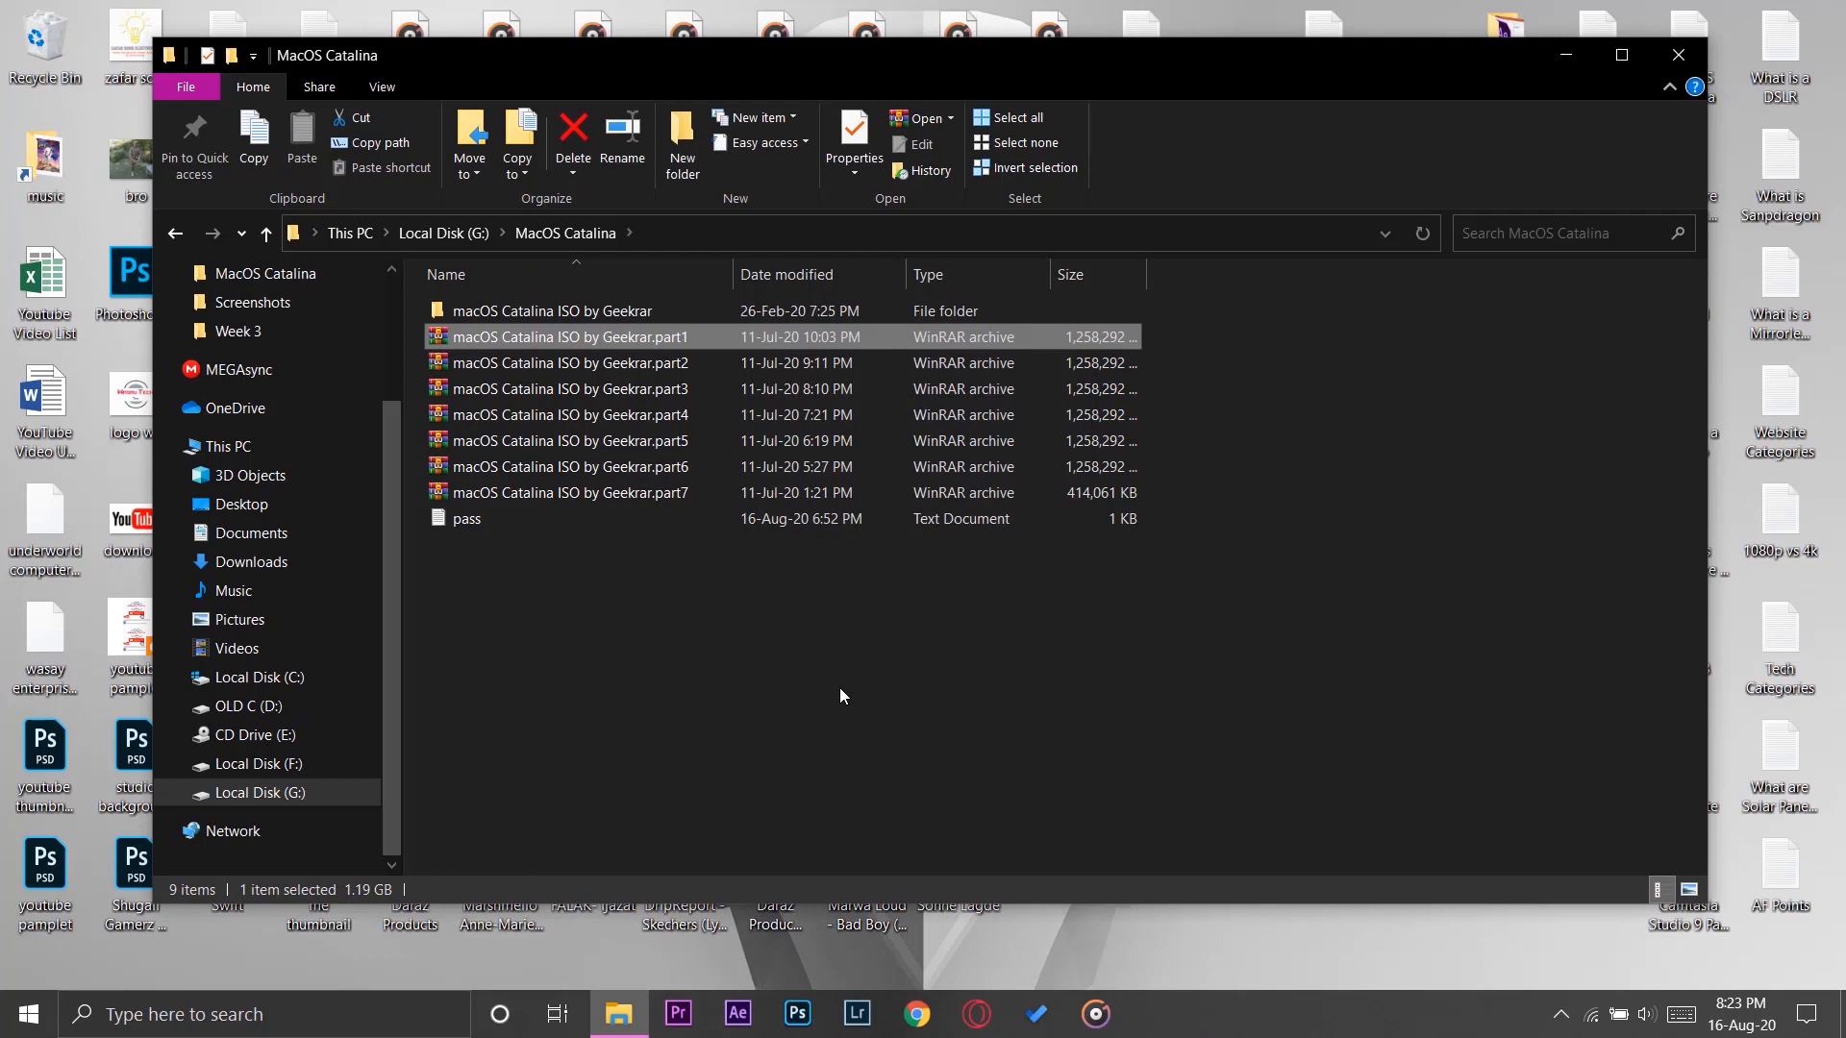
- Open the extracted macOS Catalina ISO by Geekrar folder and check its Read Me file and the macOS Catalina Final [Geekrar] ISO
left_click(839, 696)
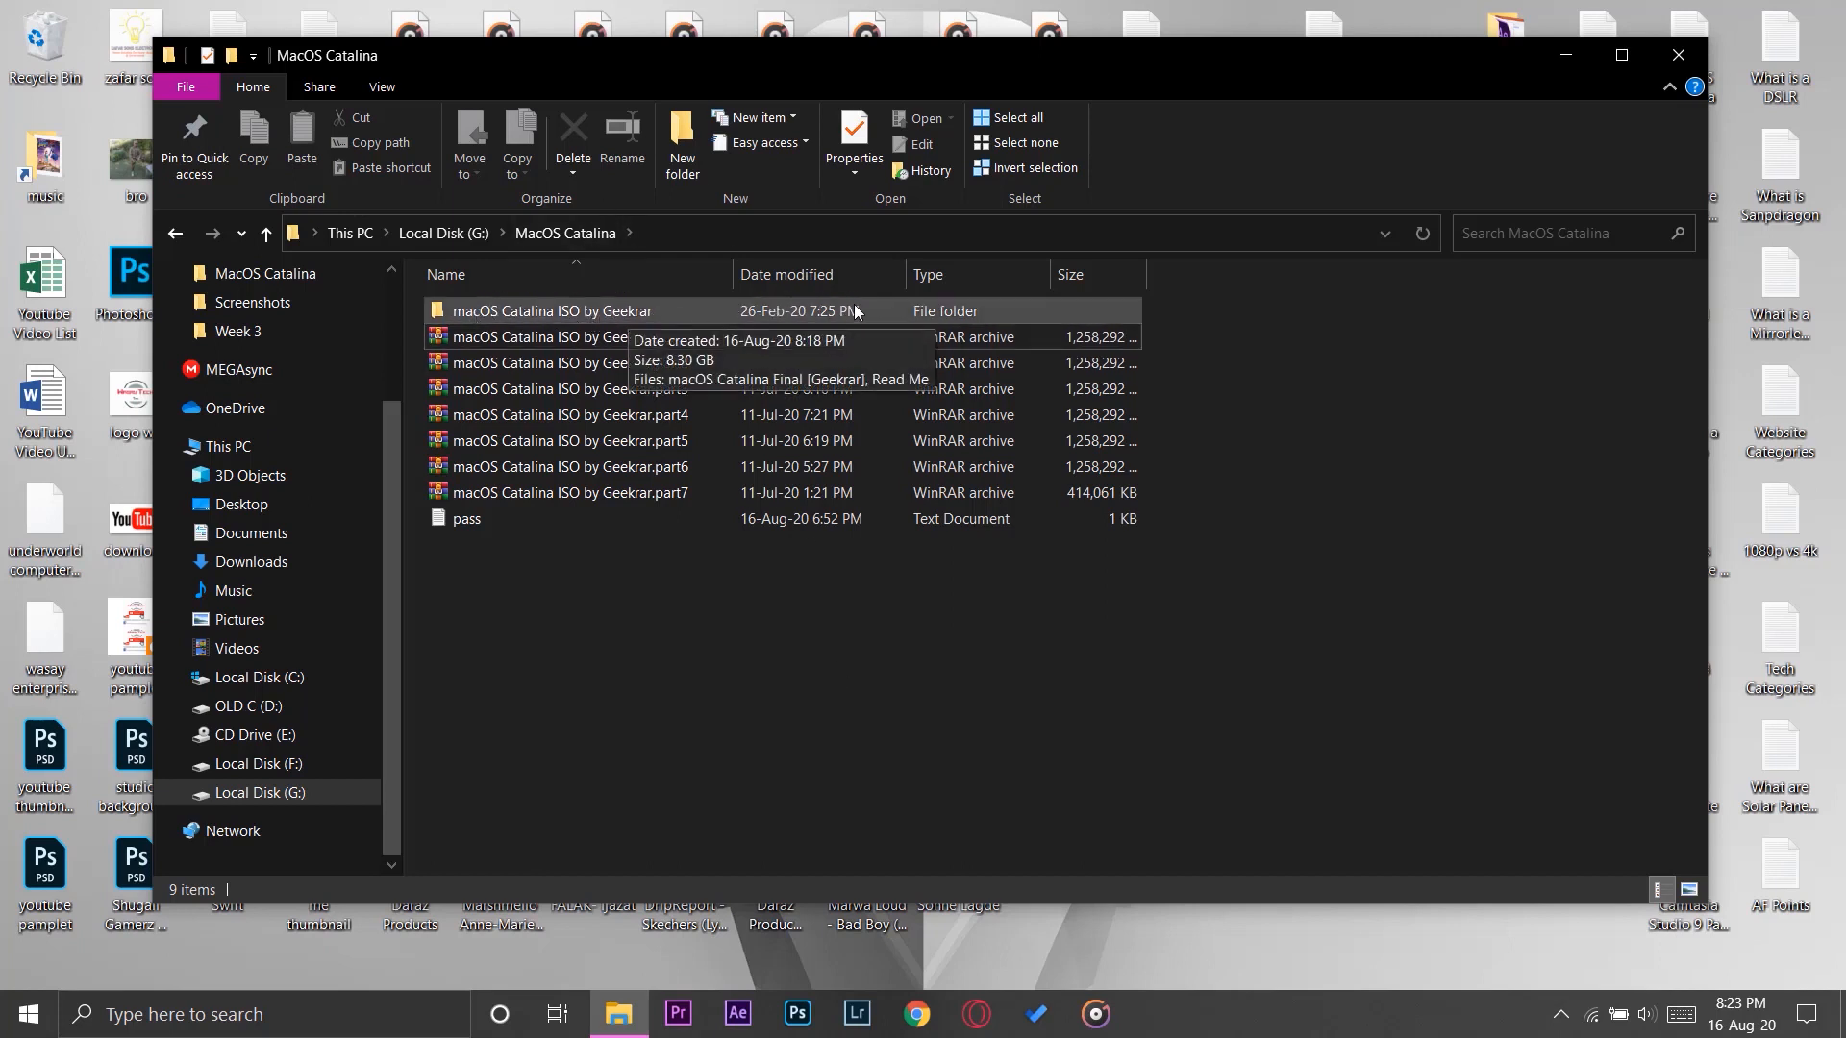
left_click(617, 313)
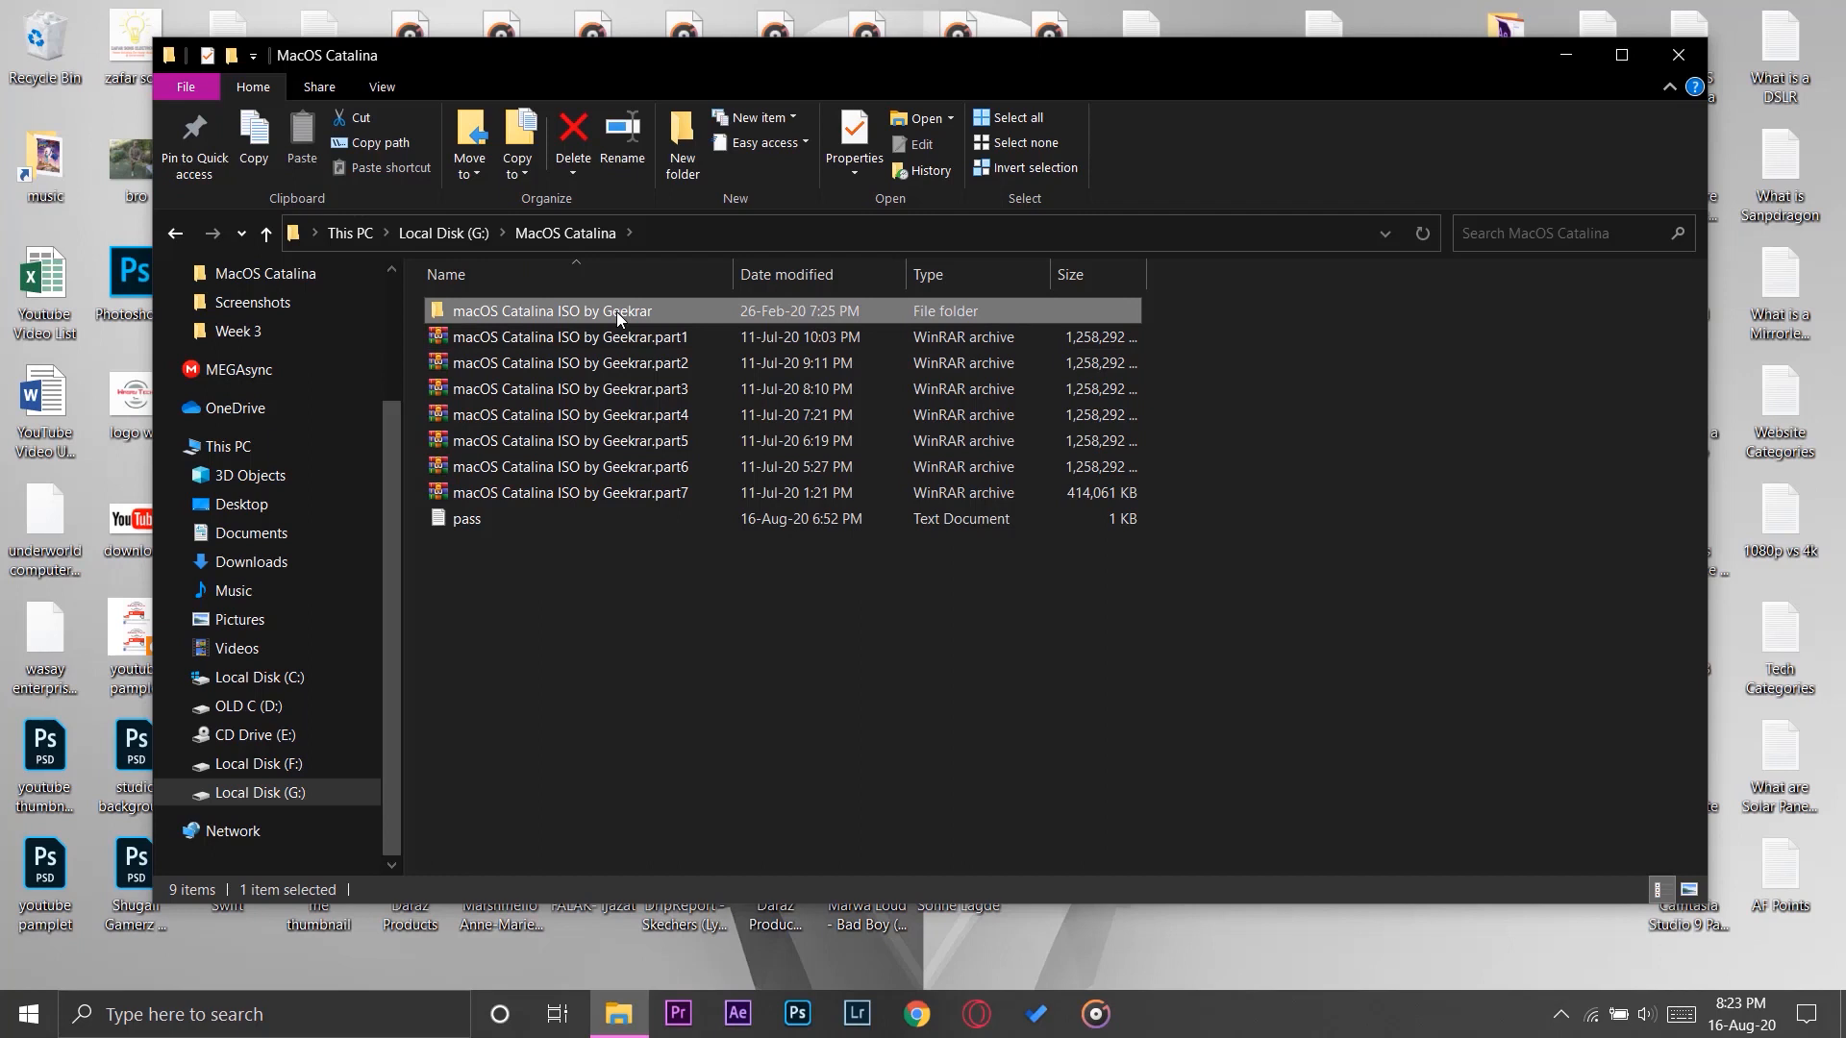
double_click(615, 312)
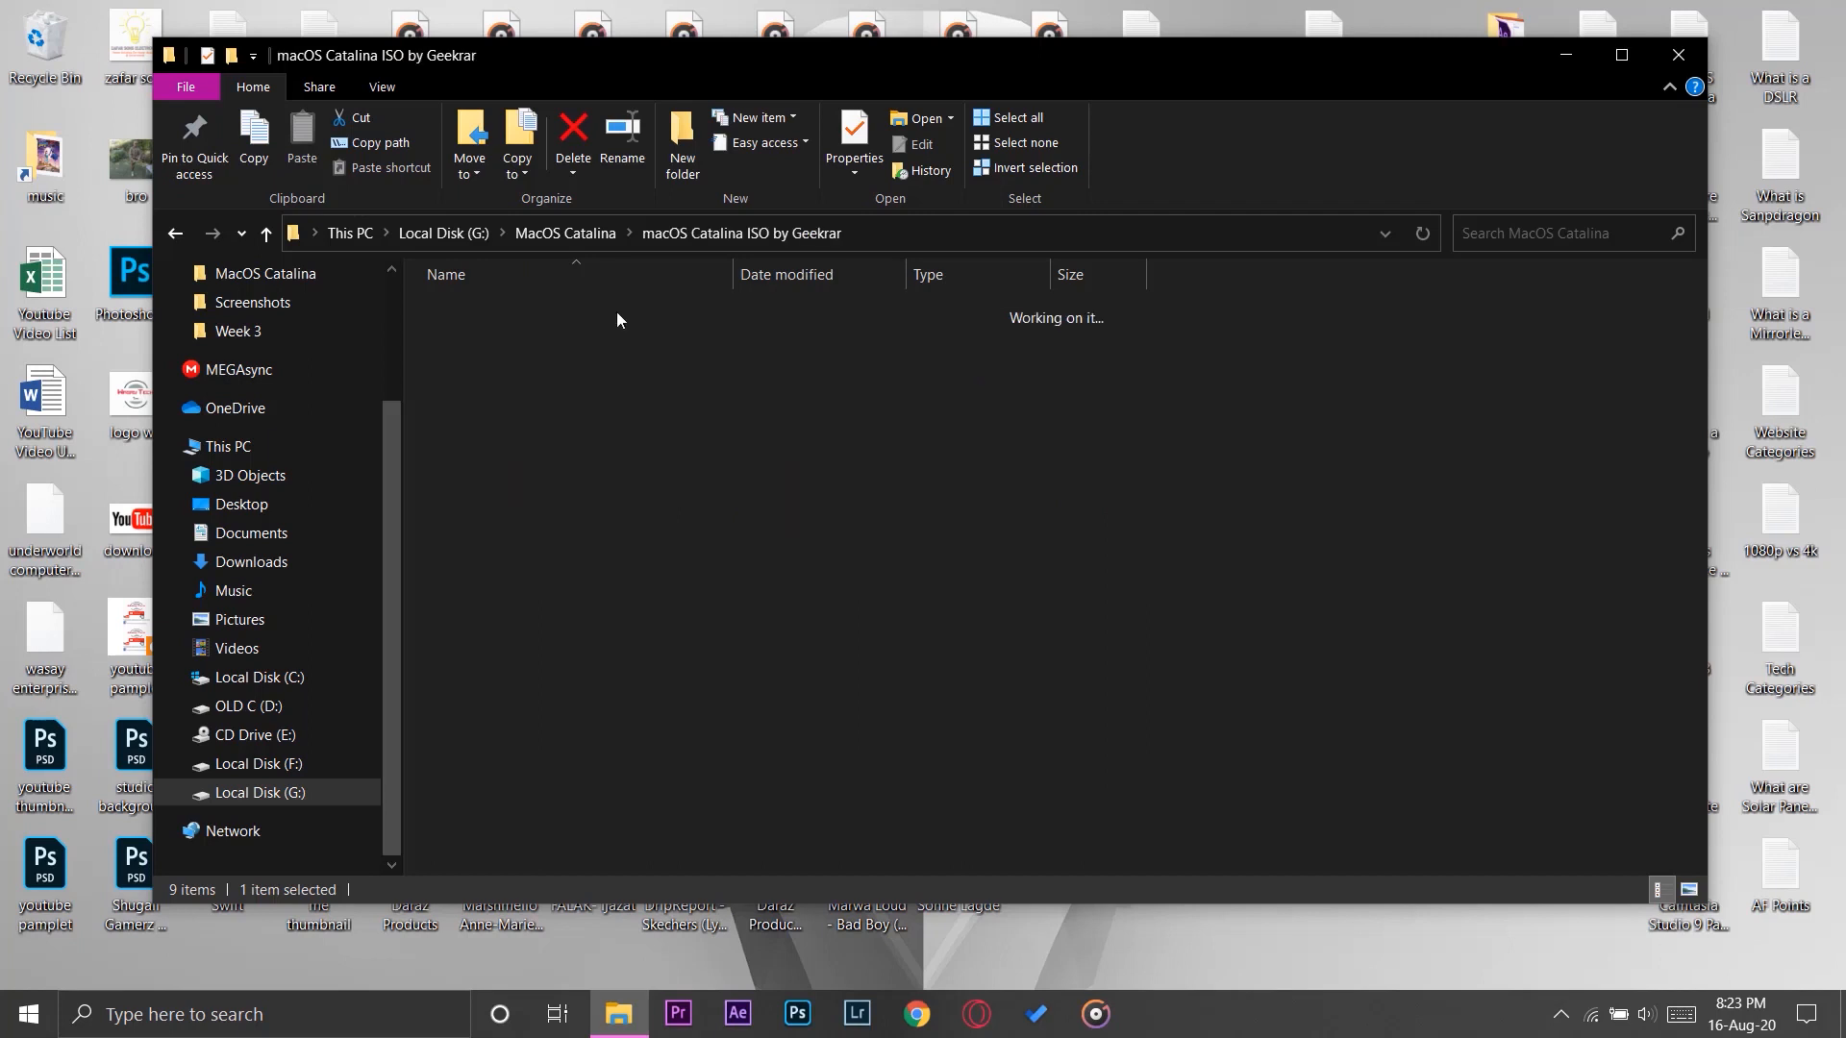
double_click(506, 336)
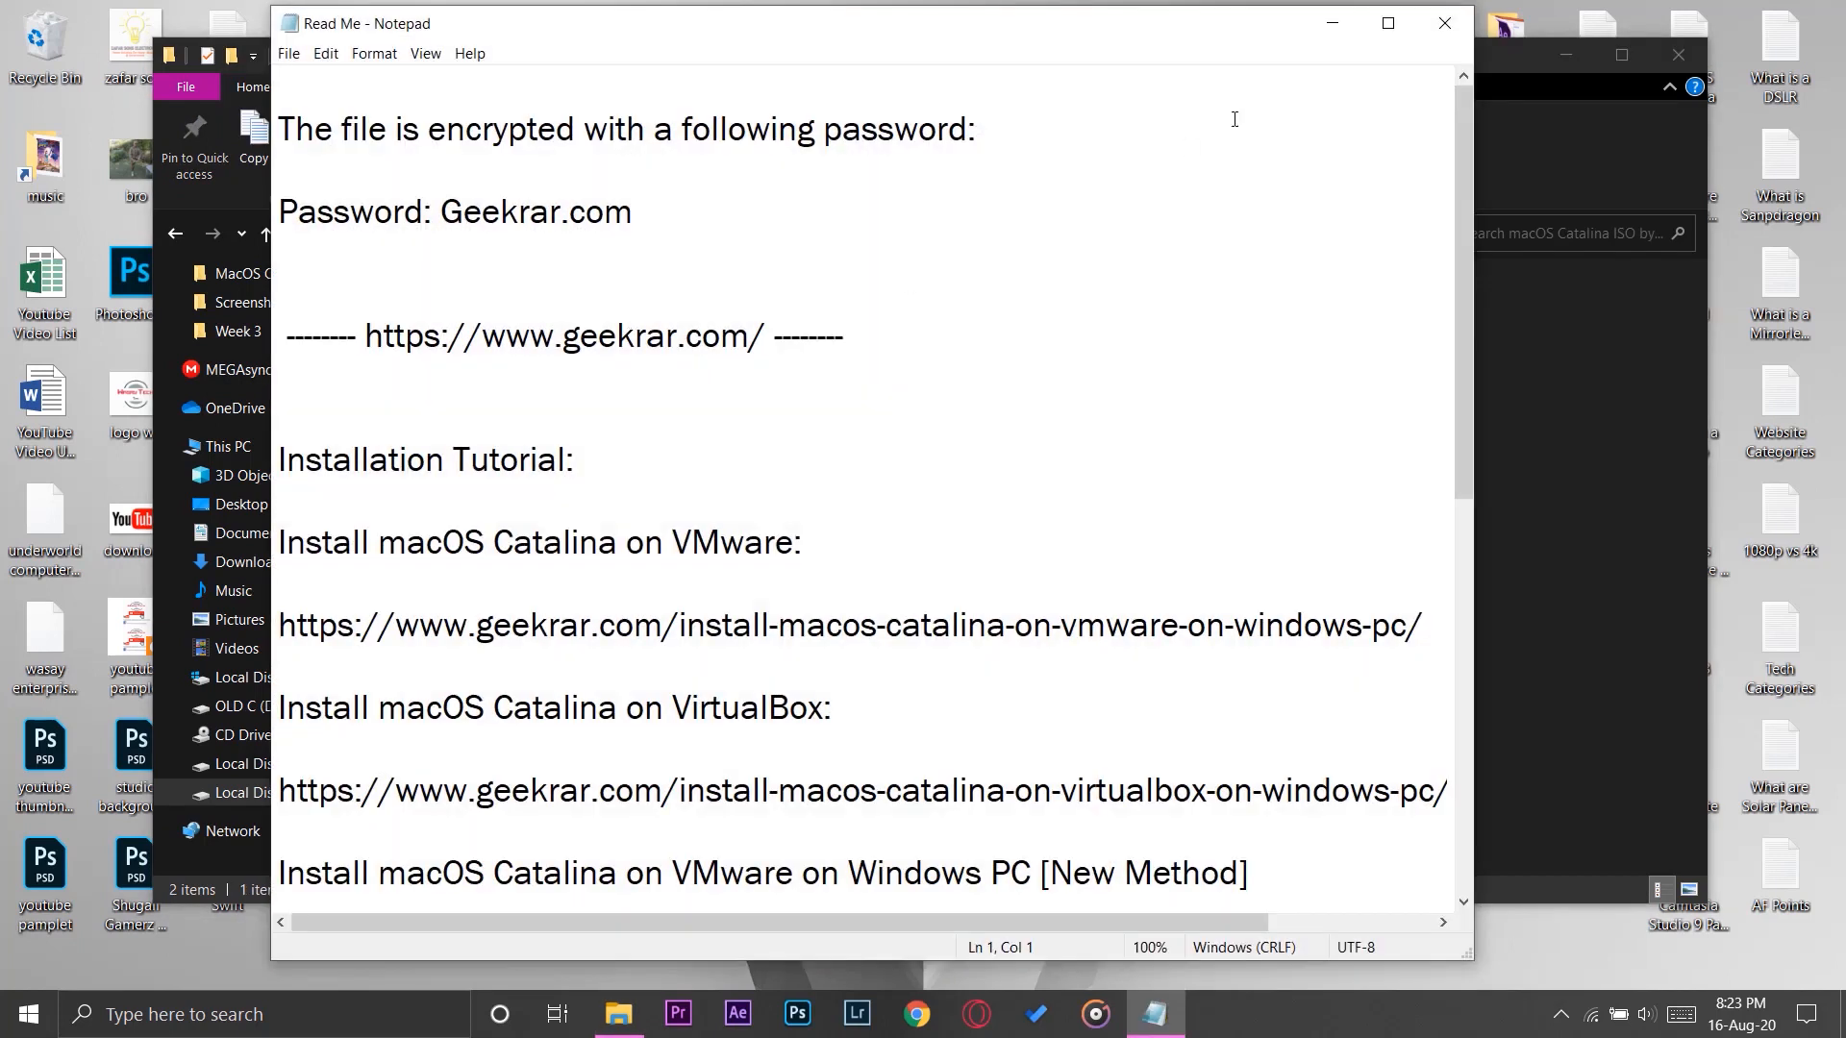
left_click(1444, 23)
left_click(747, 308)
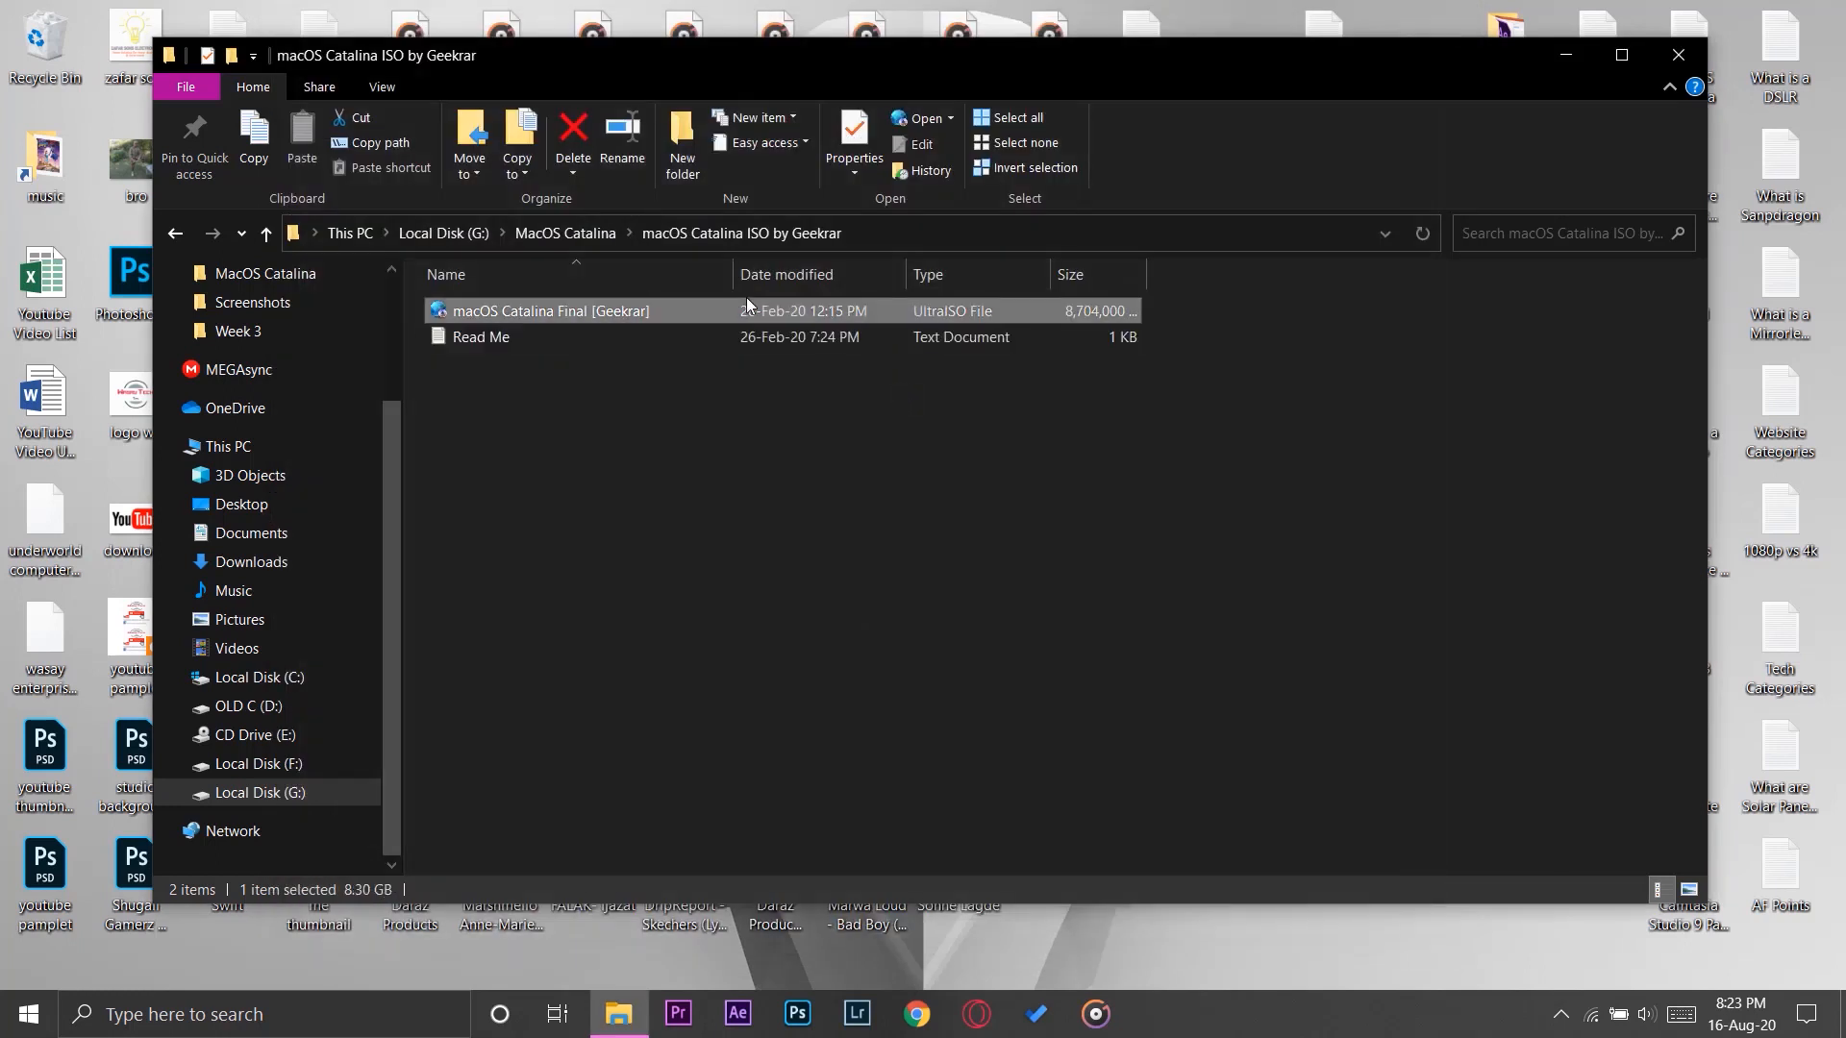
left_click(516, 452)
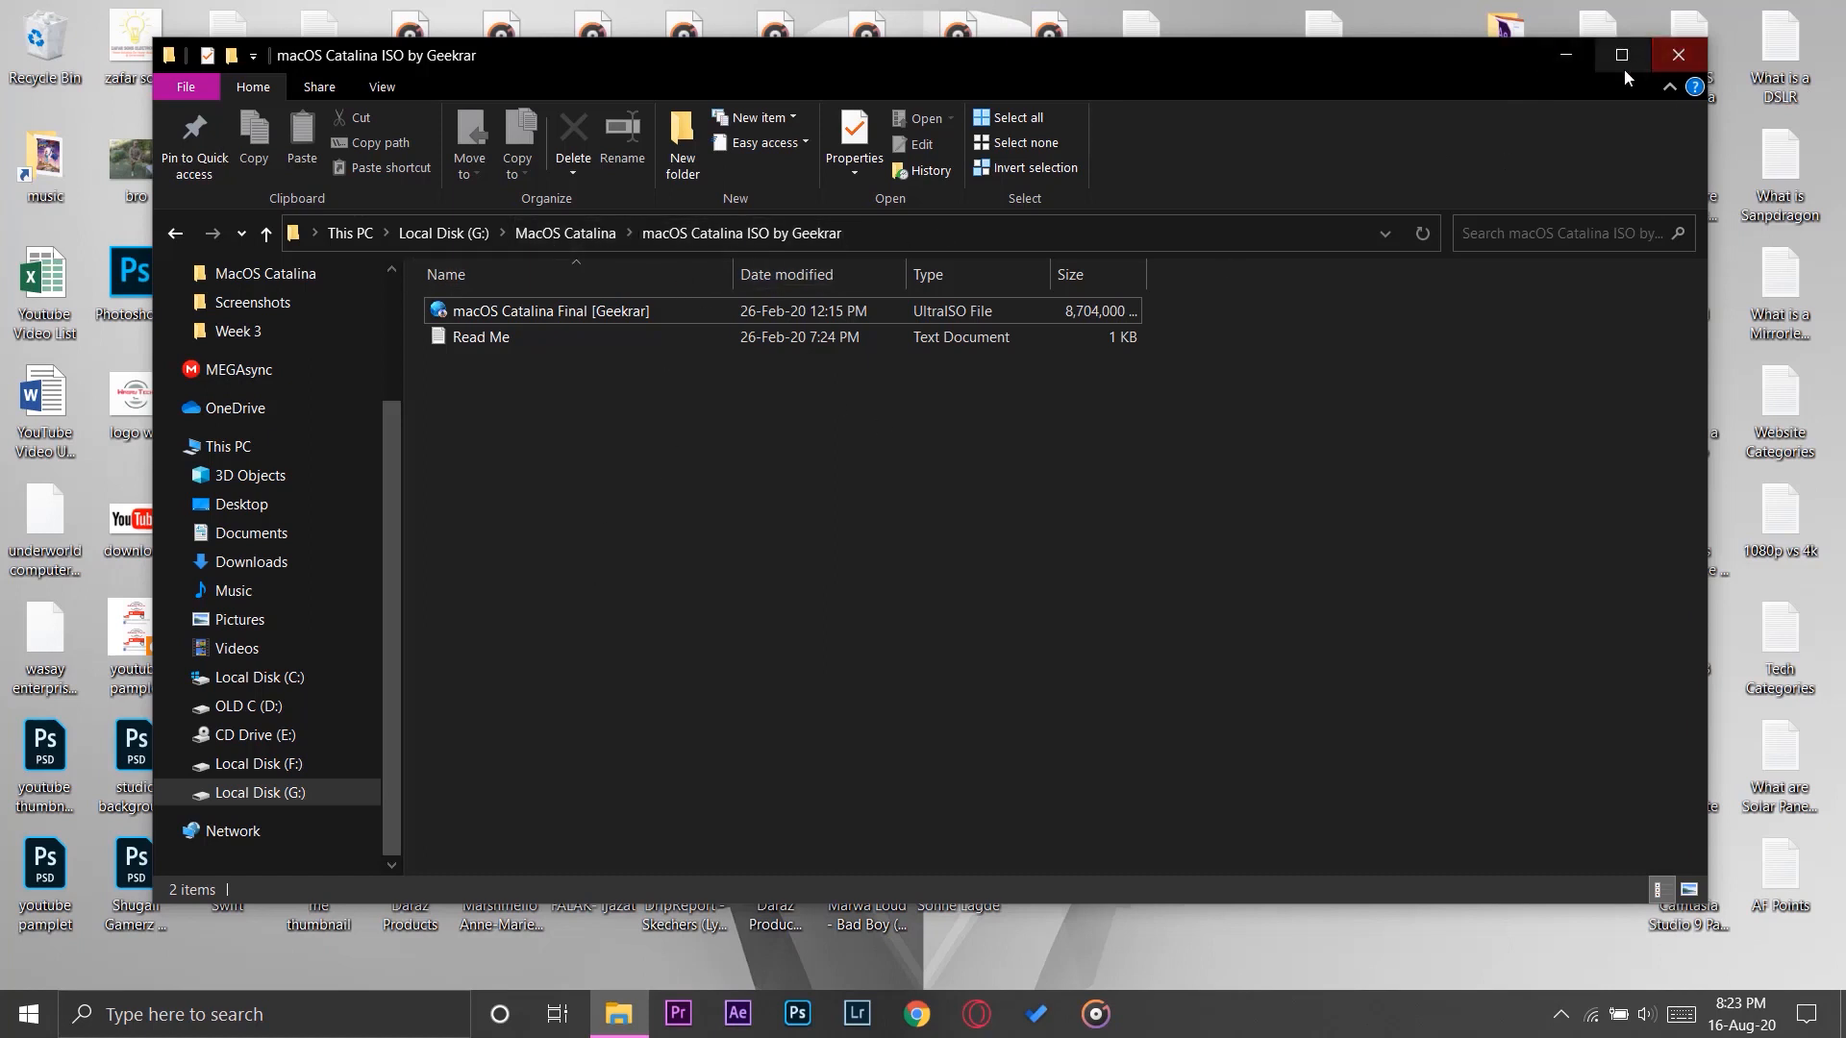
- Minimize the folder window and run Oracle VM VirtualBox as administrator from the desktop
left_click(1586, 52)
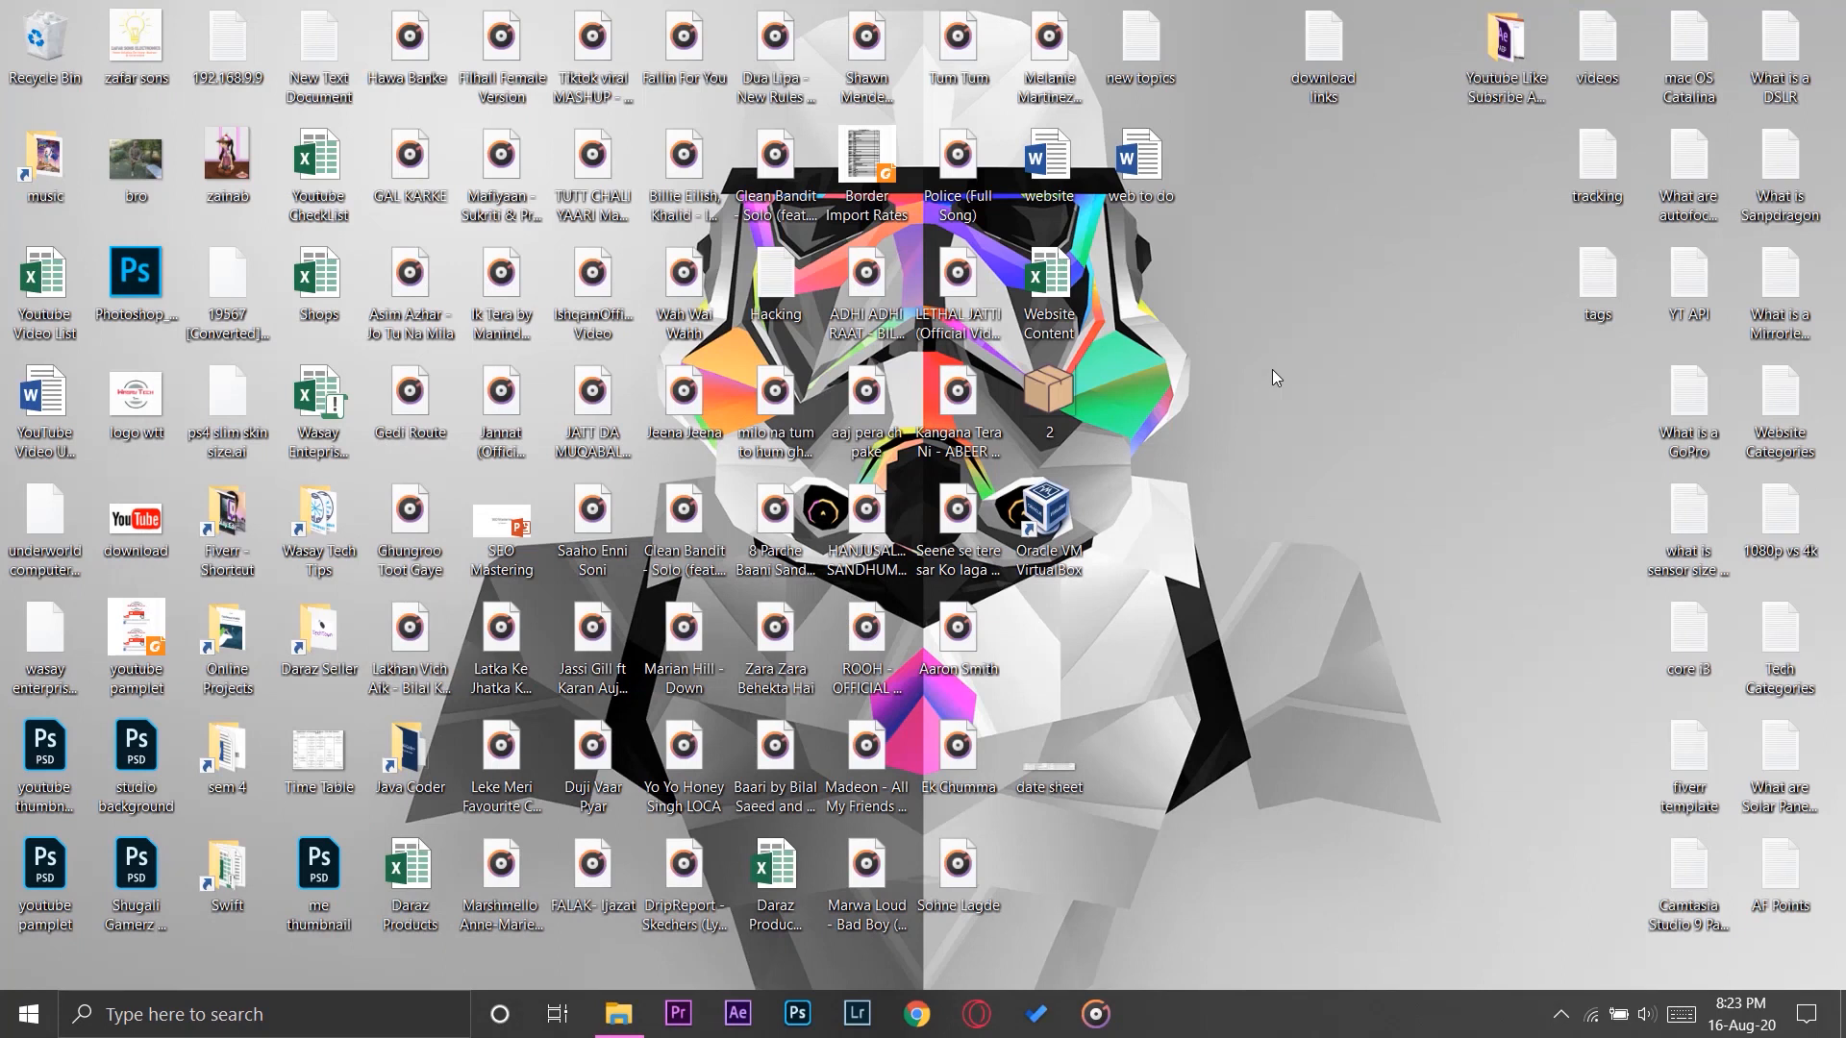
left_click(1058, 513)
right_click(1058, 519)
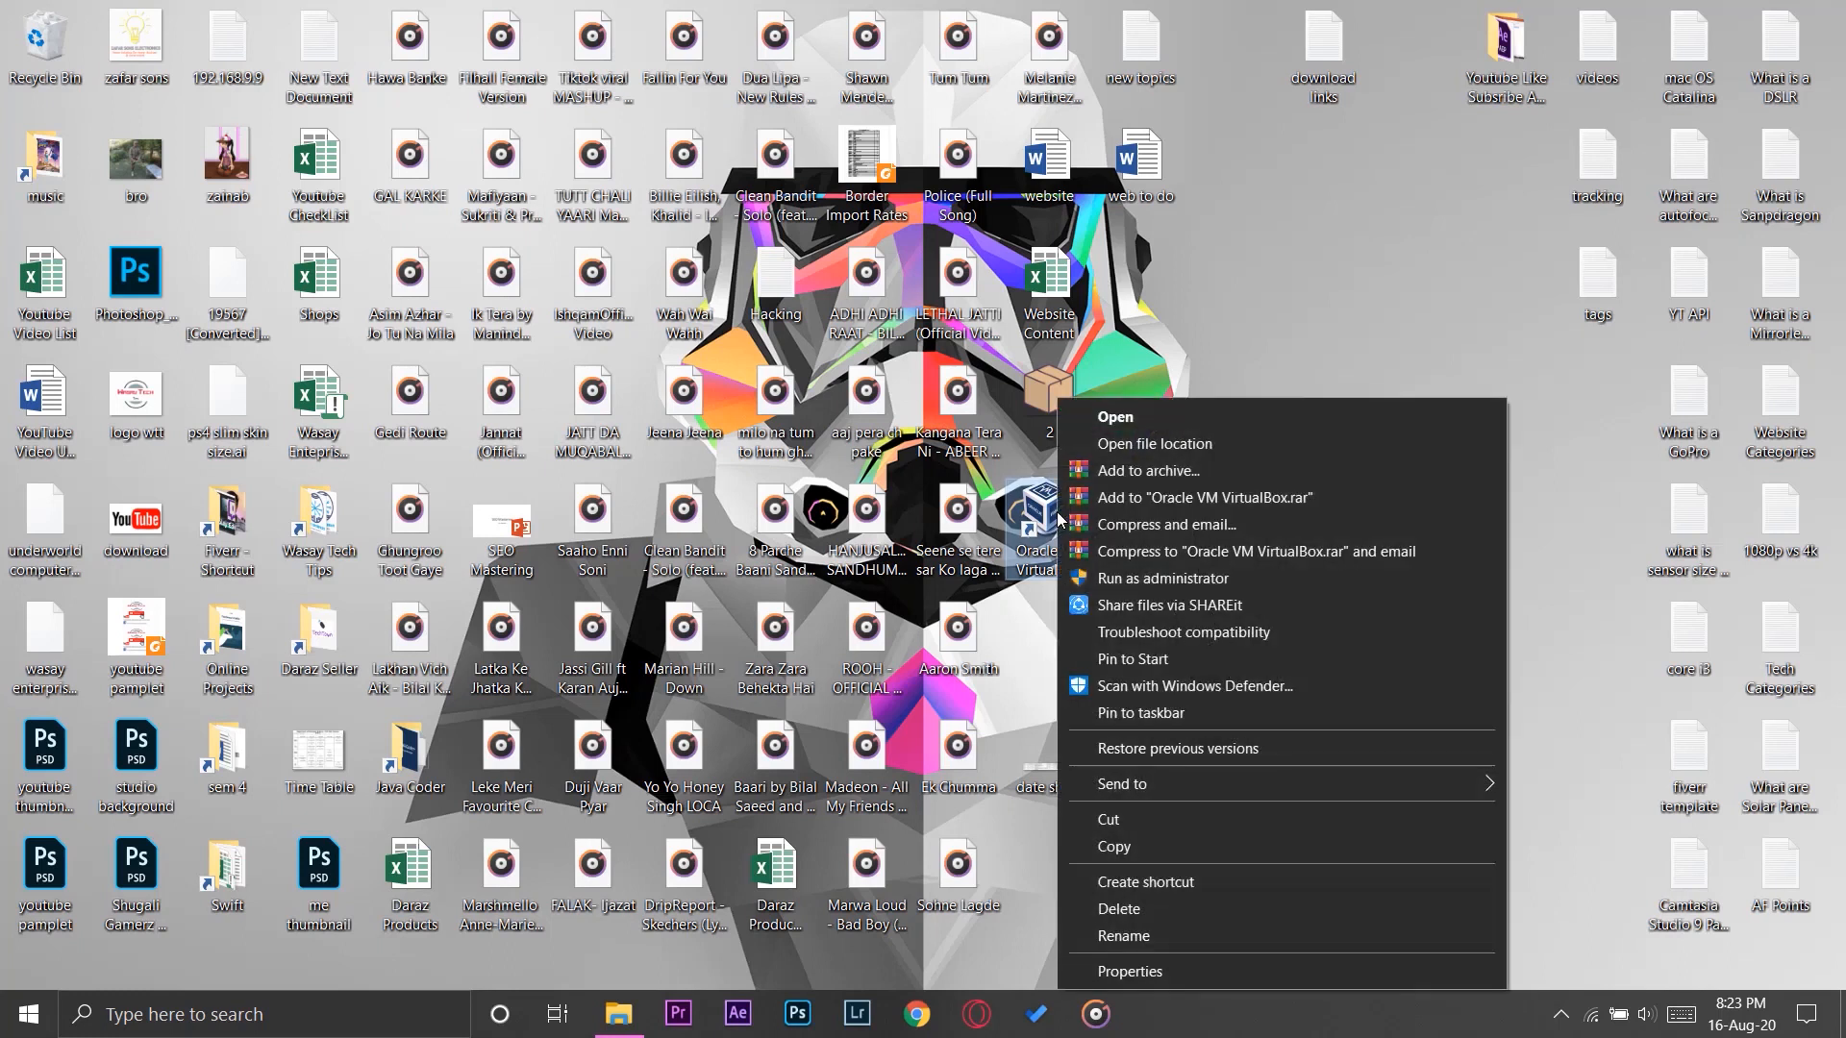
left_click(1177, 581)
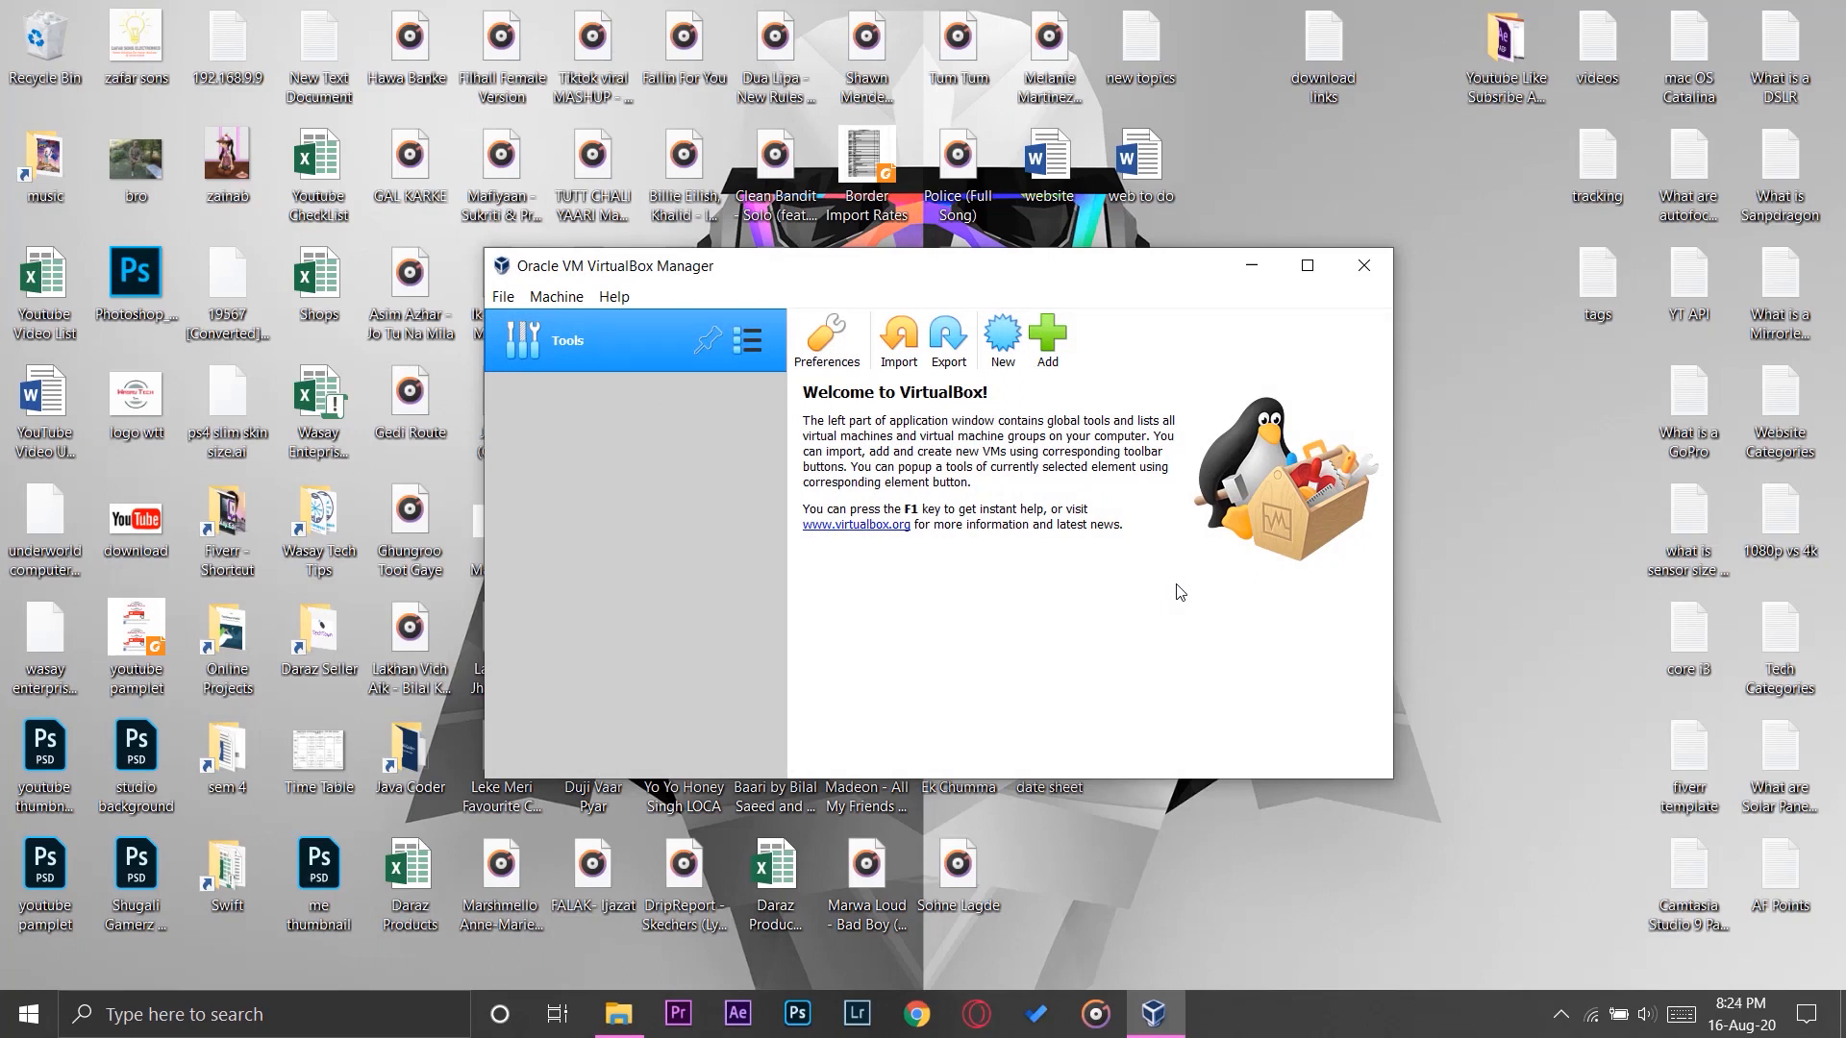
- Create a virtual machine named MacOSCatalina with type Mac OS X, version Mac OS X (64-bit), 4096 MB memory and a new virtual hard disk
left_click(1004, 339)
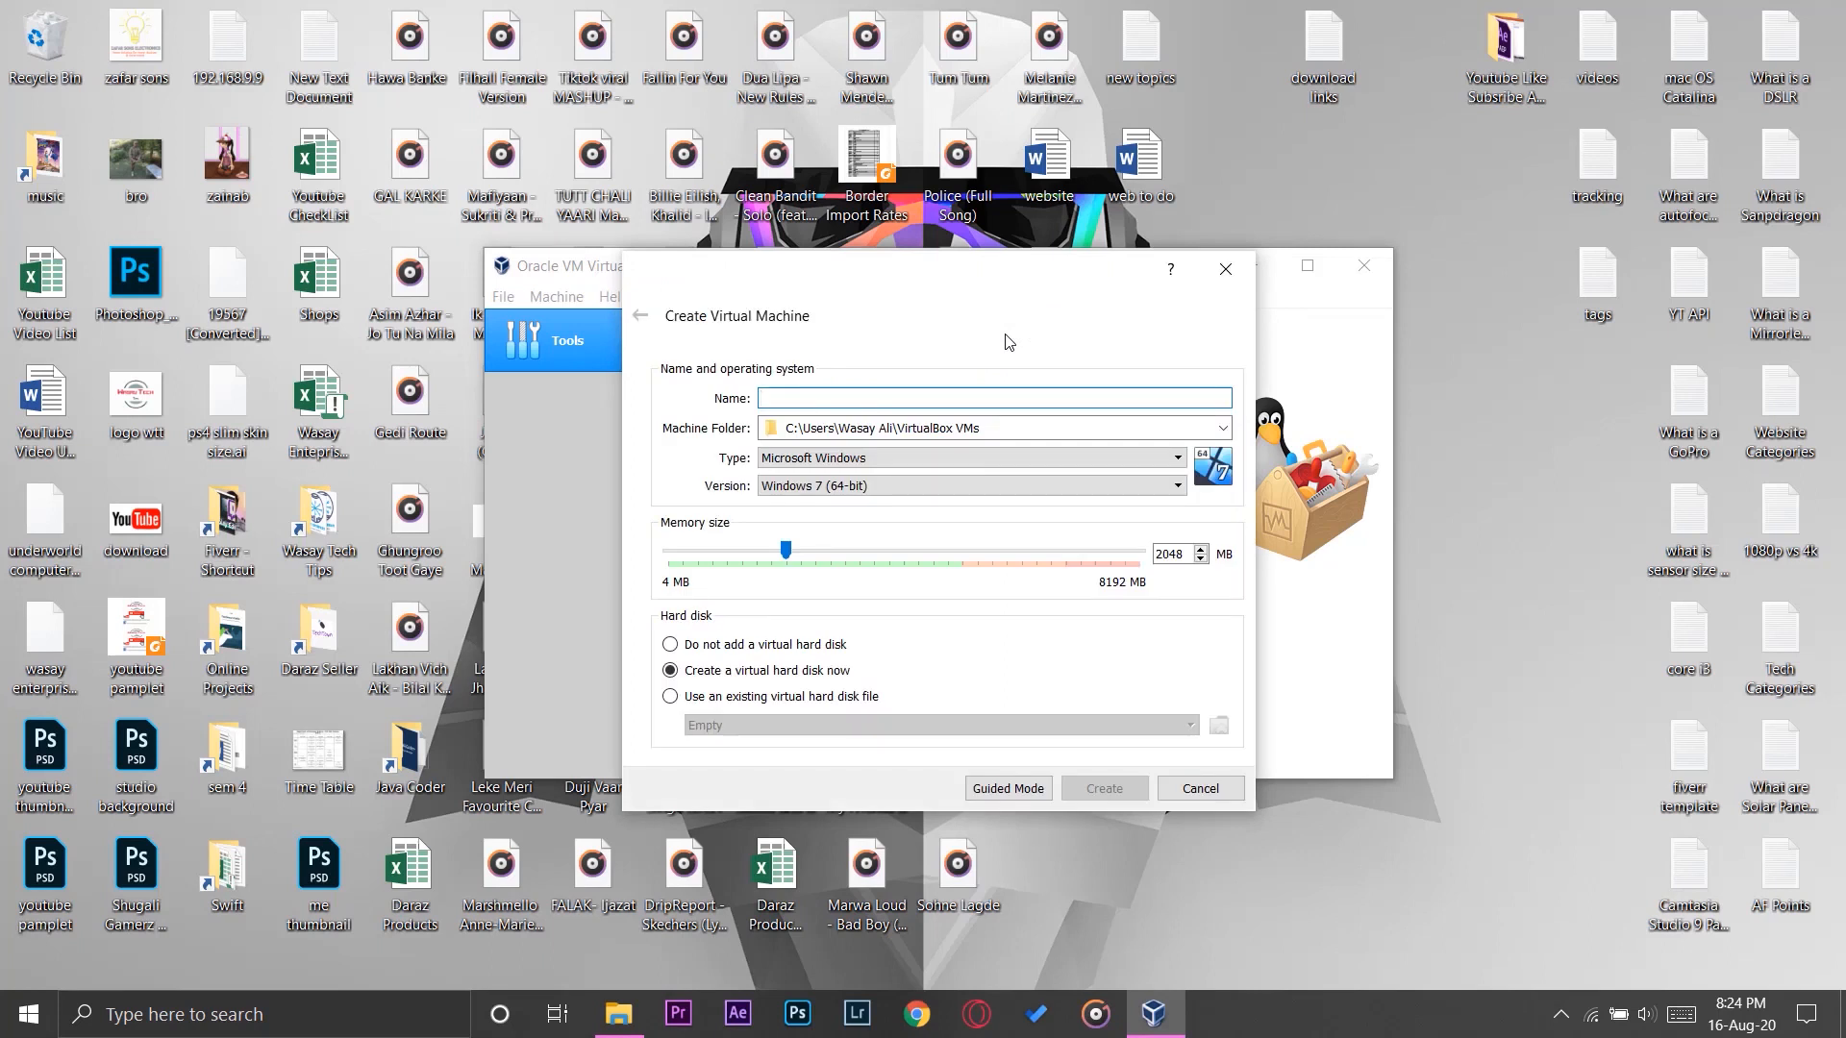
type("Mac")
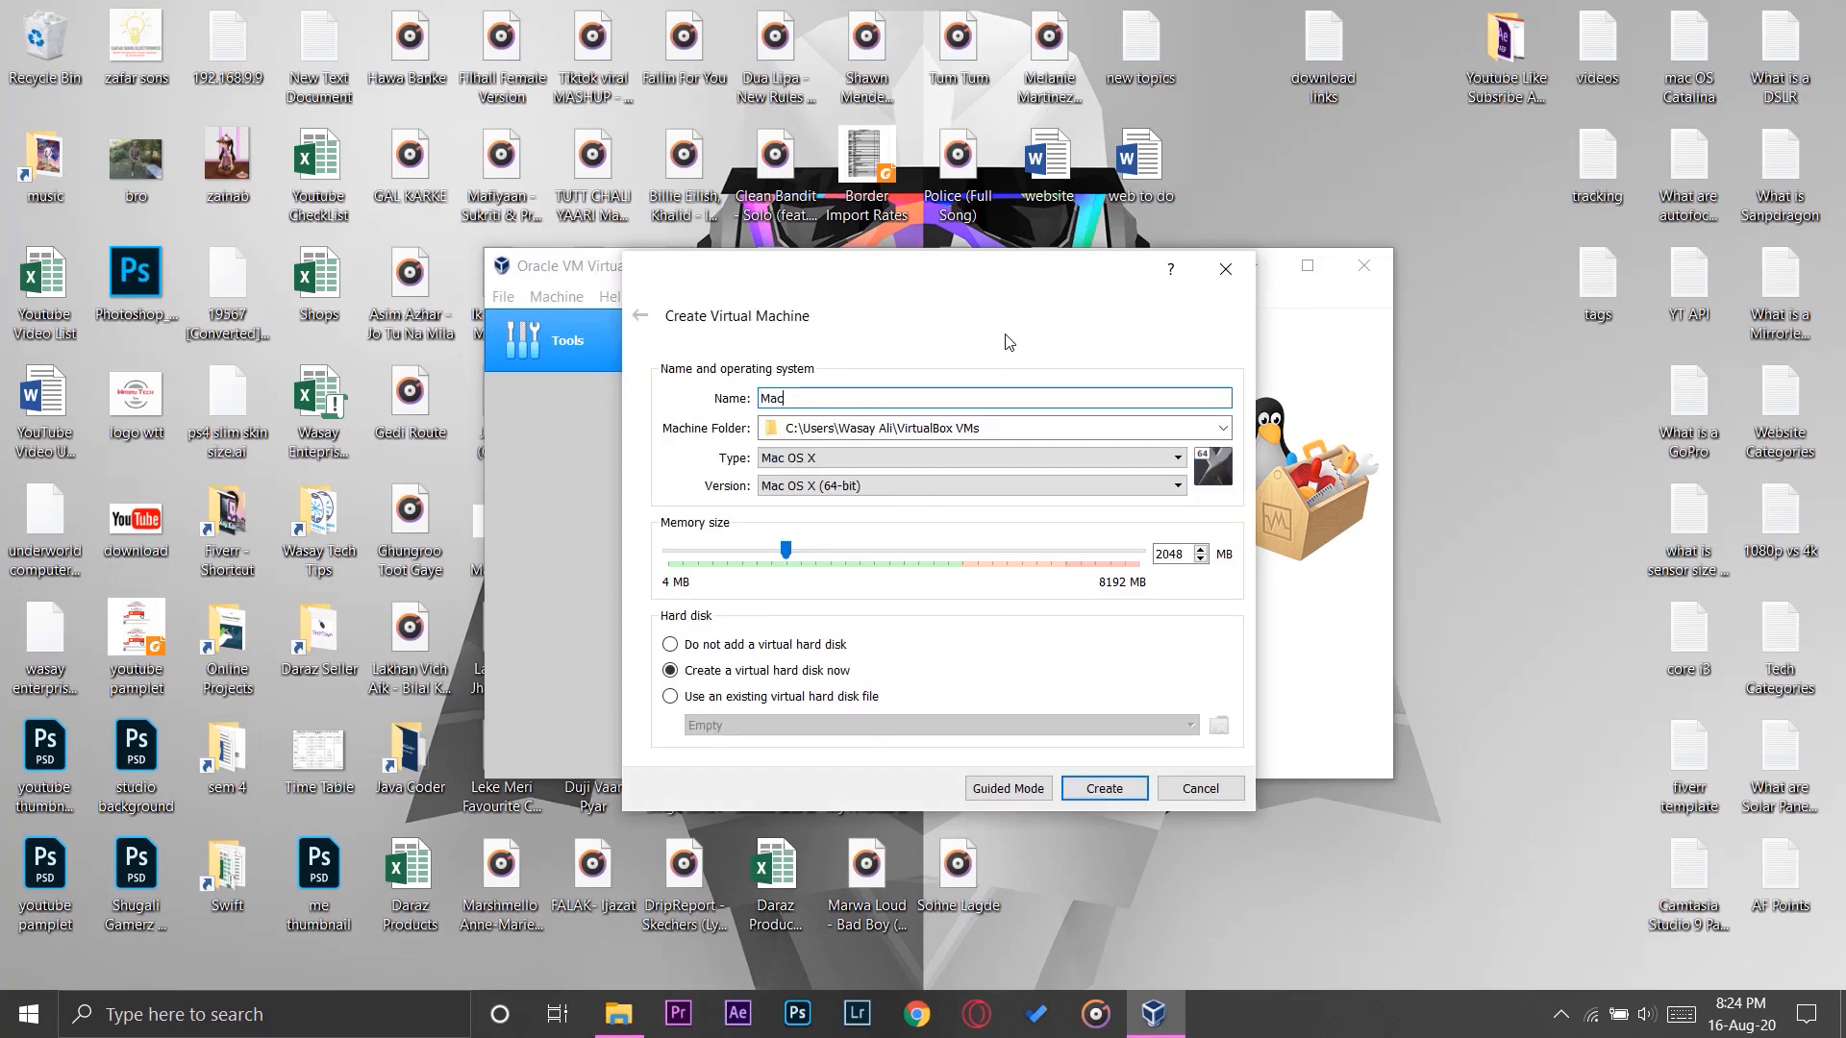
type("OSCatalina")
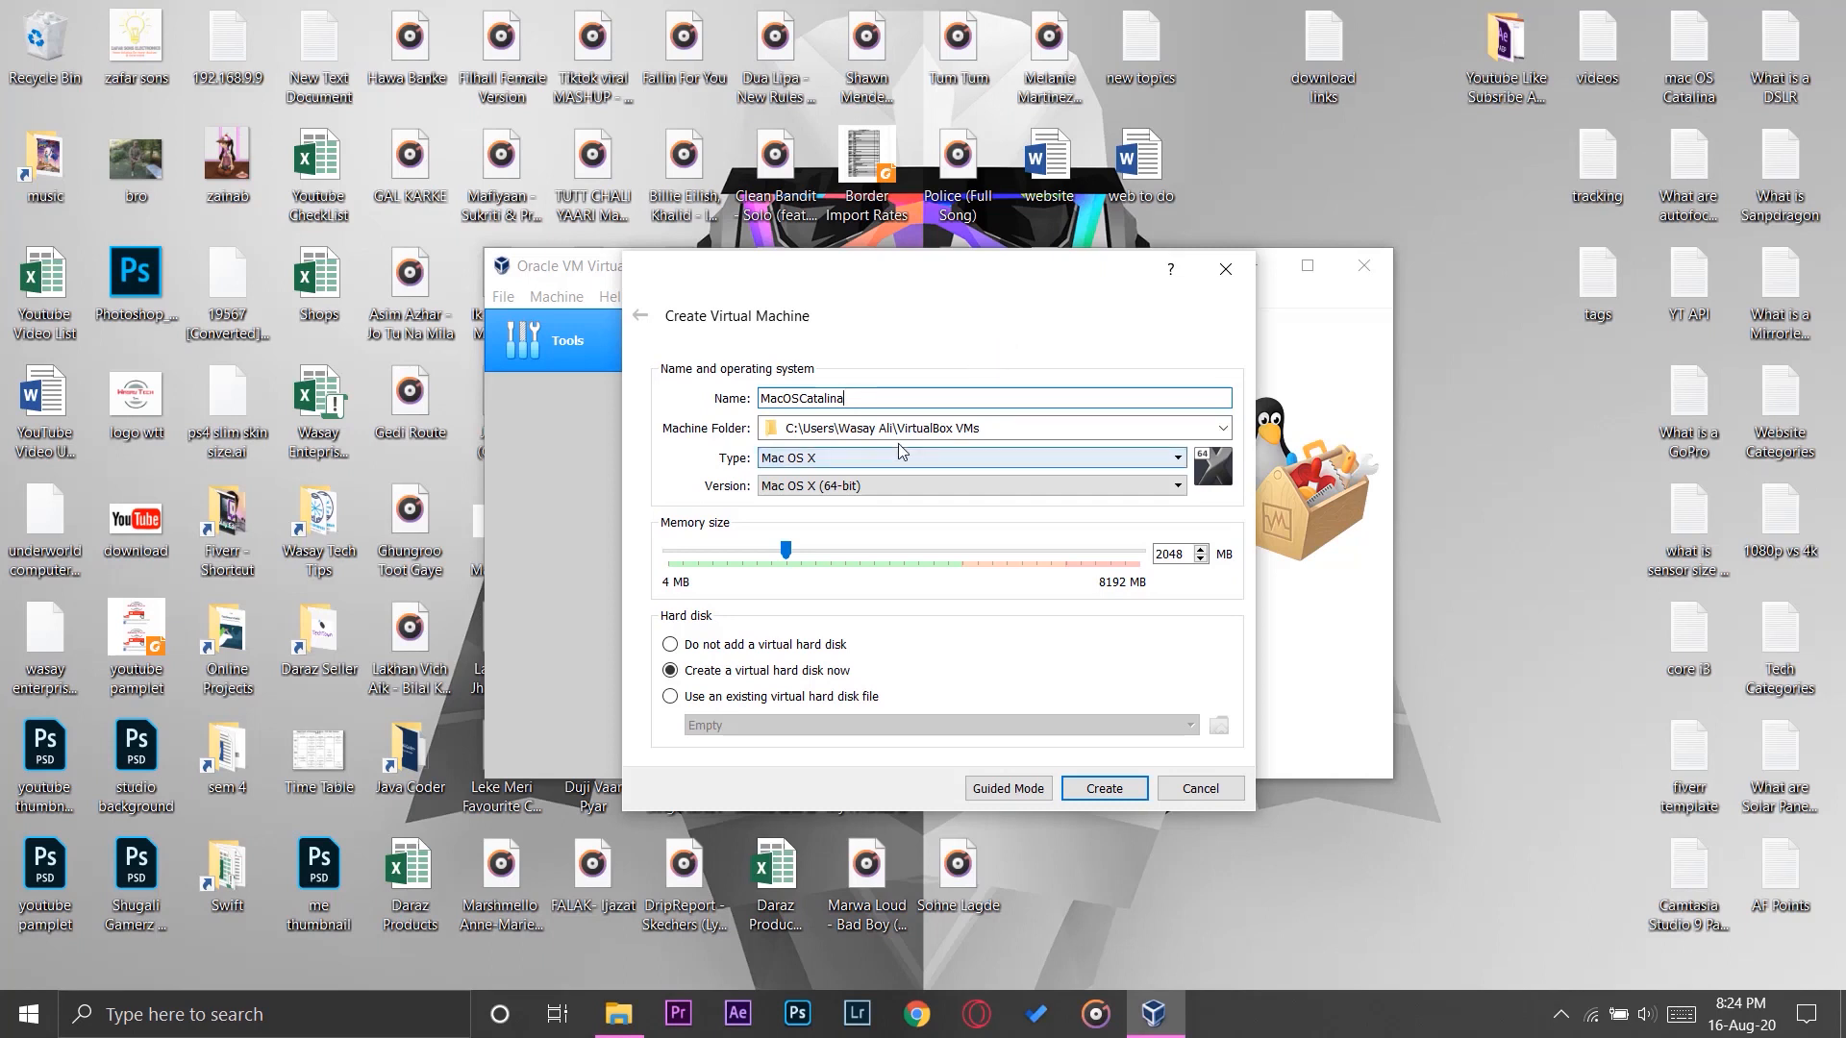
left_click(772, 459)
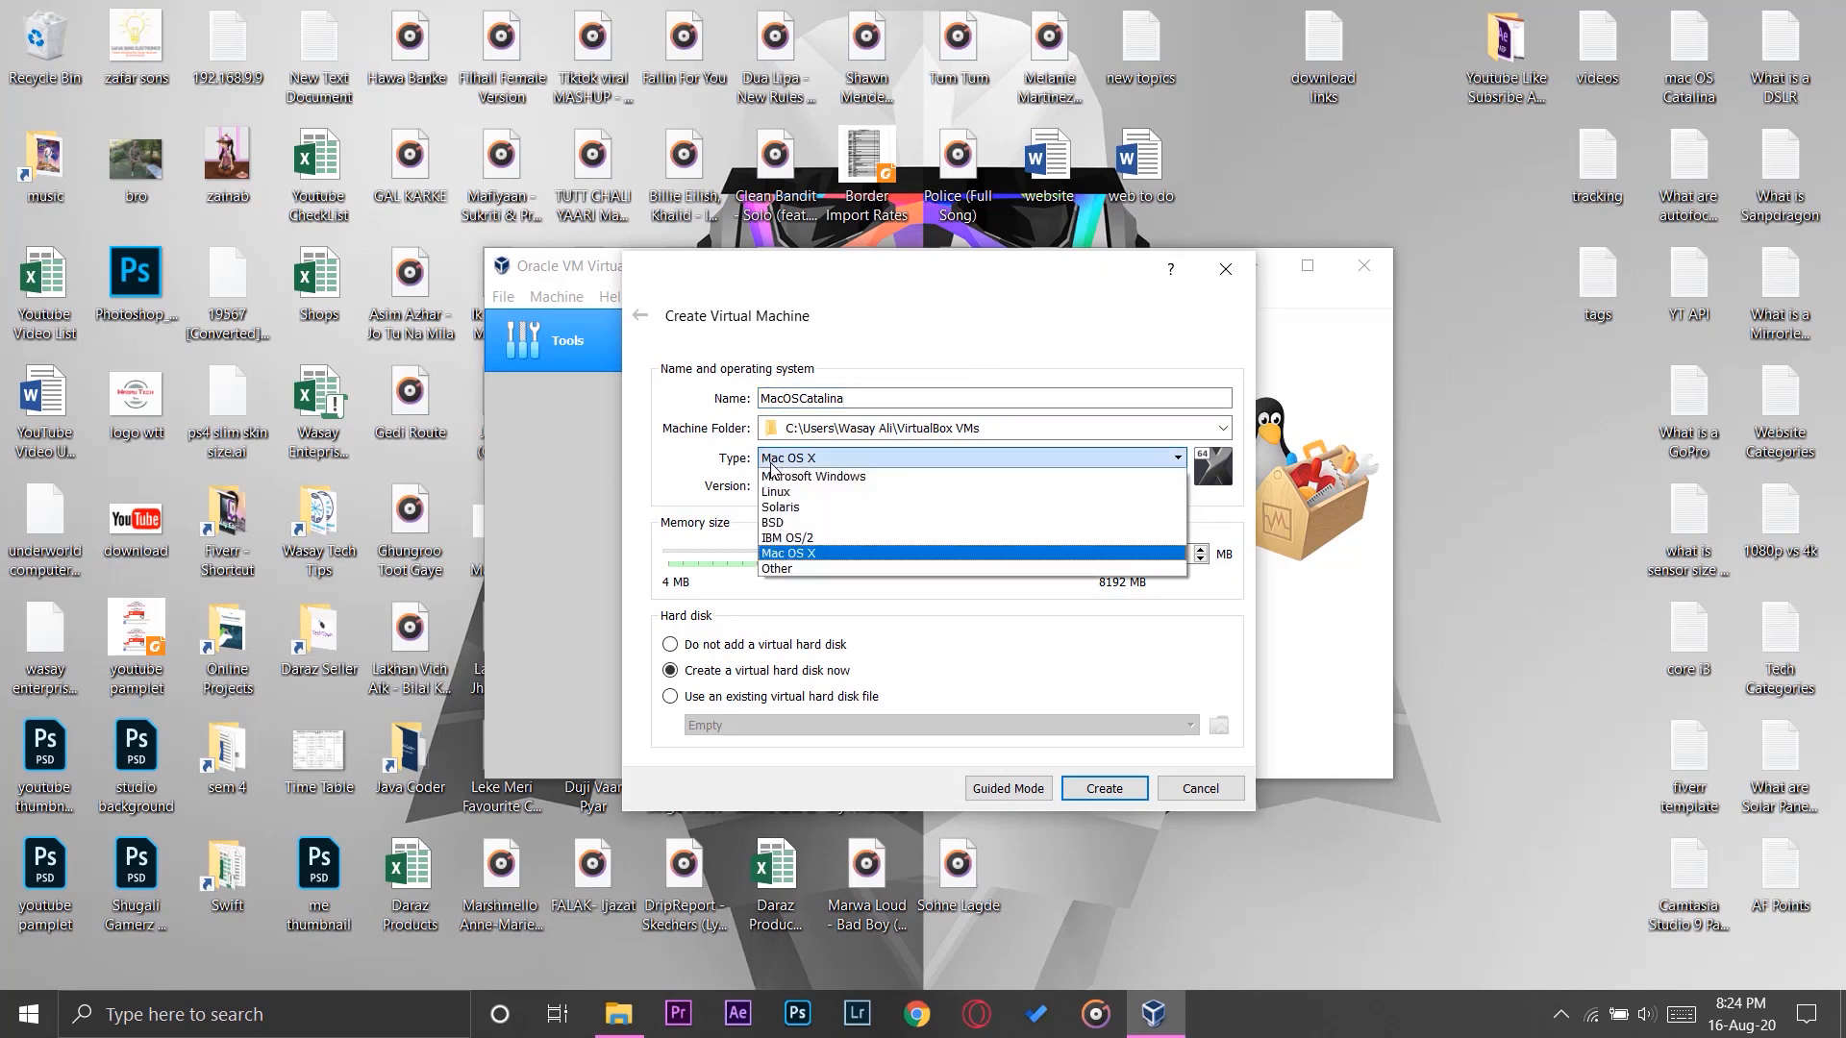
left_click(786, 555)
left_click(831, 490)
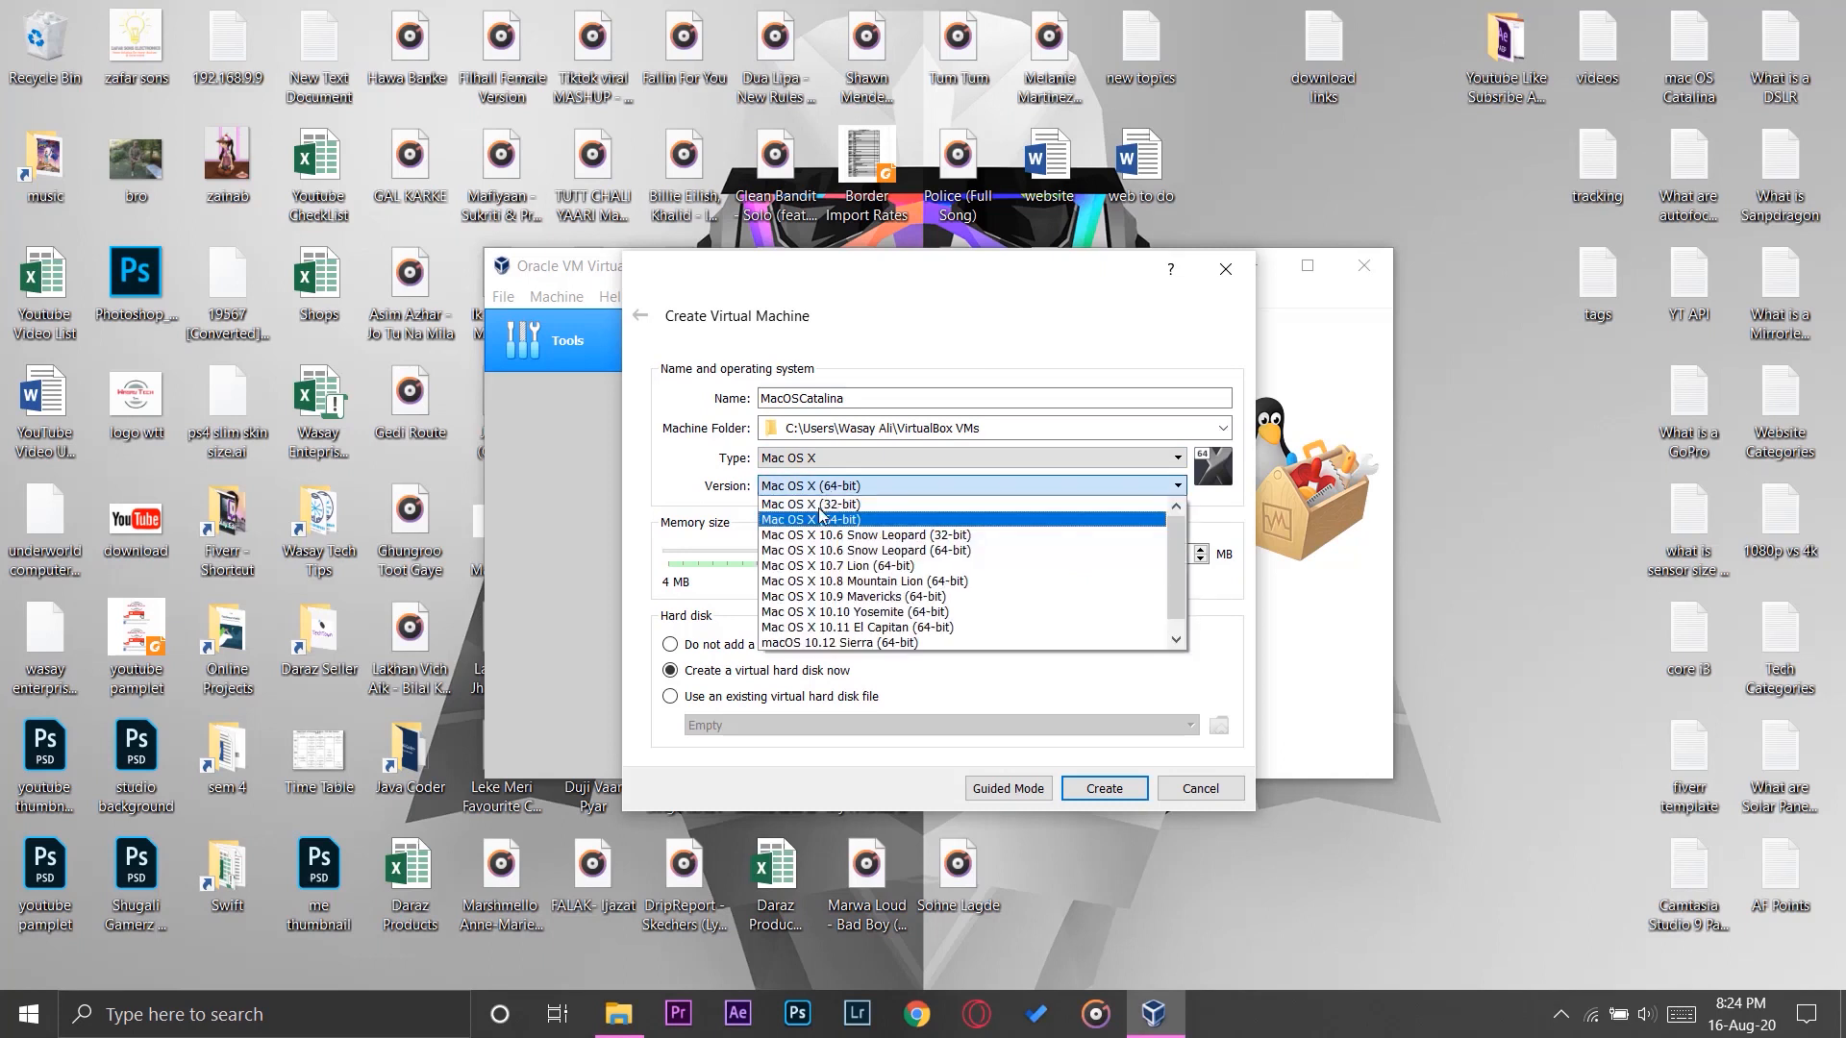
left_click(822, 524)
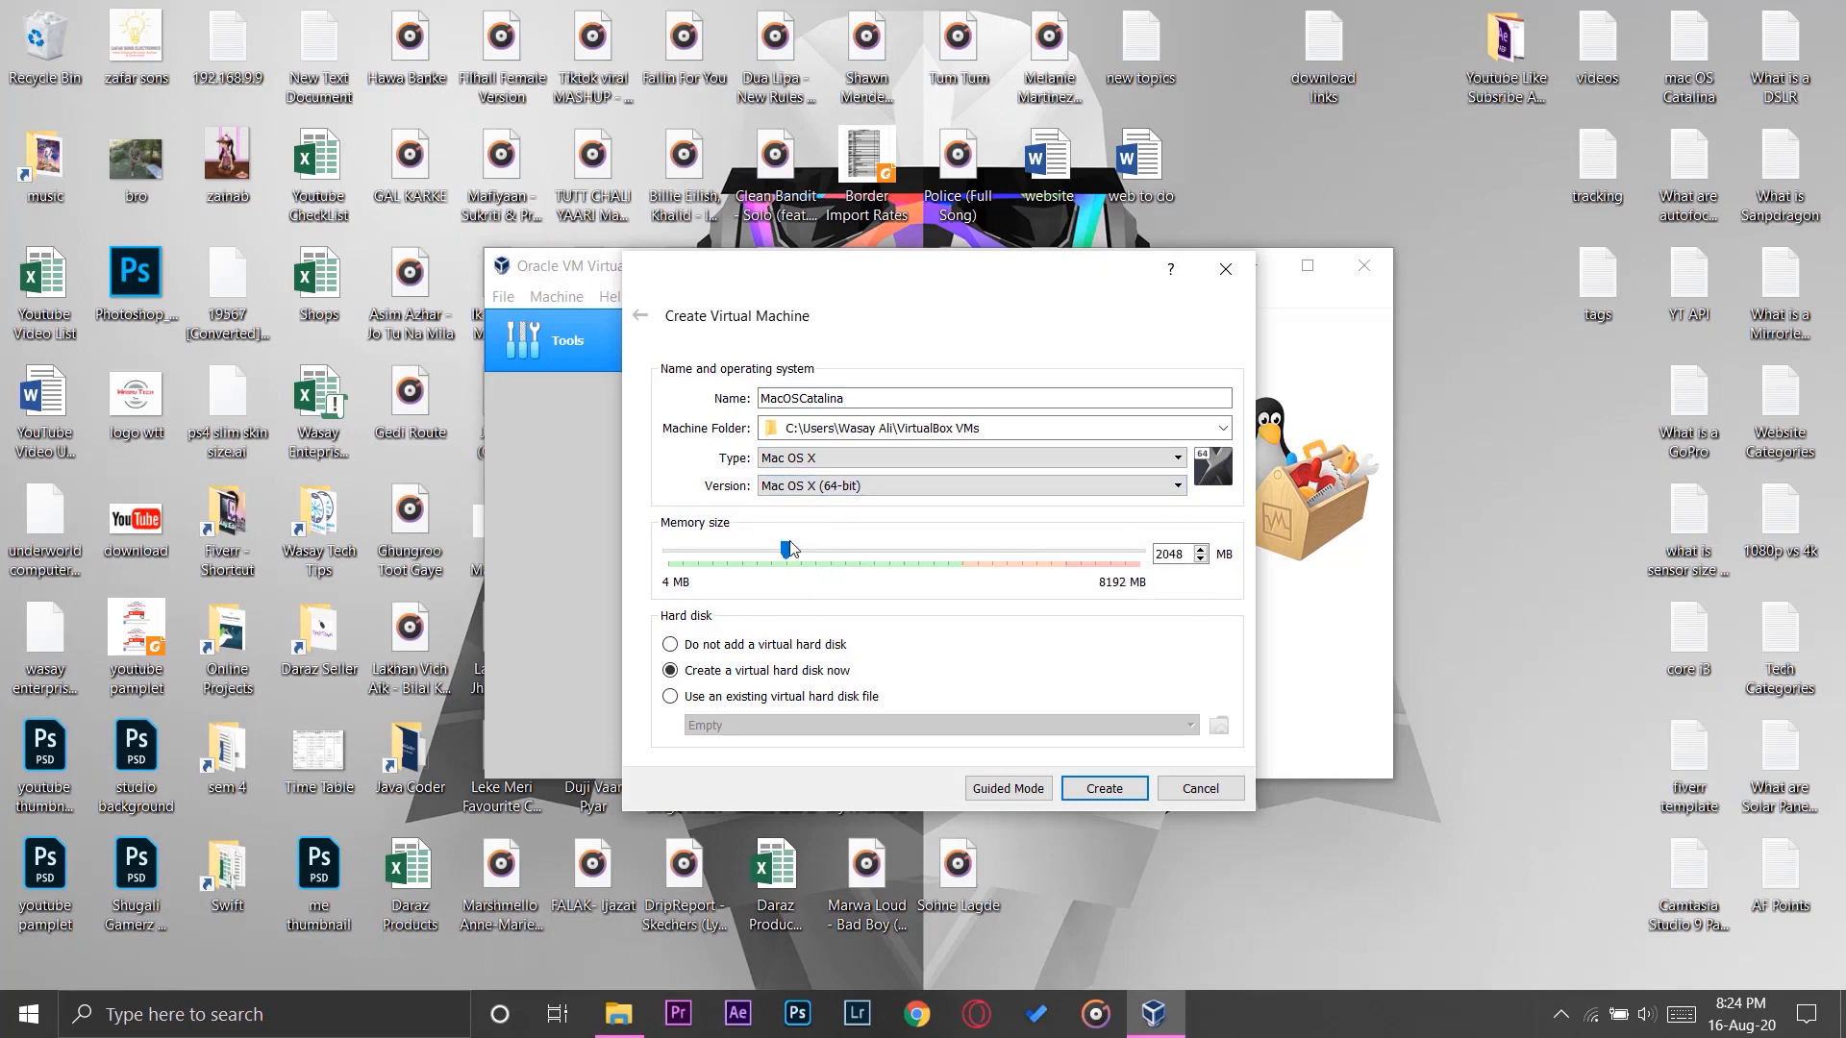
left_click_drag(788, 561, 906, 571)
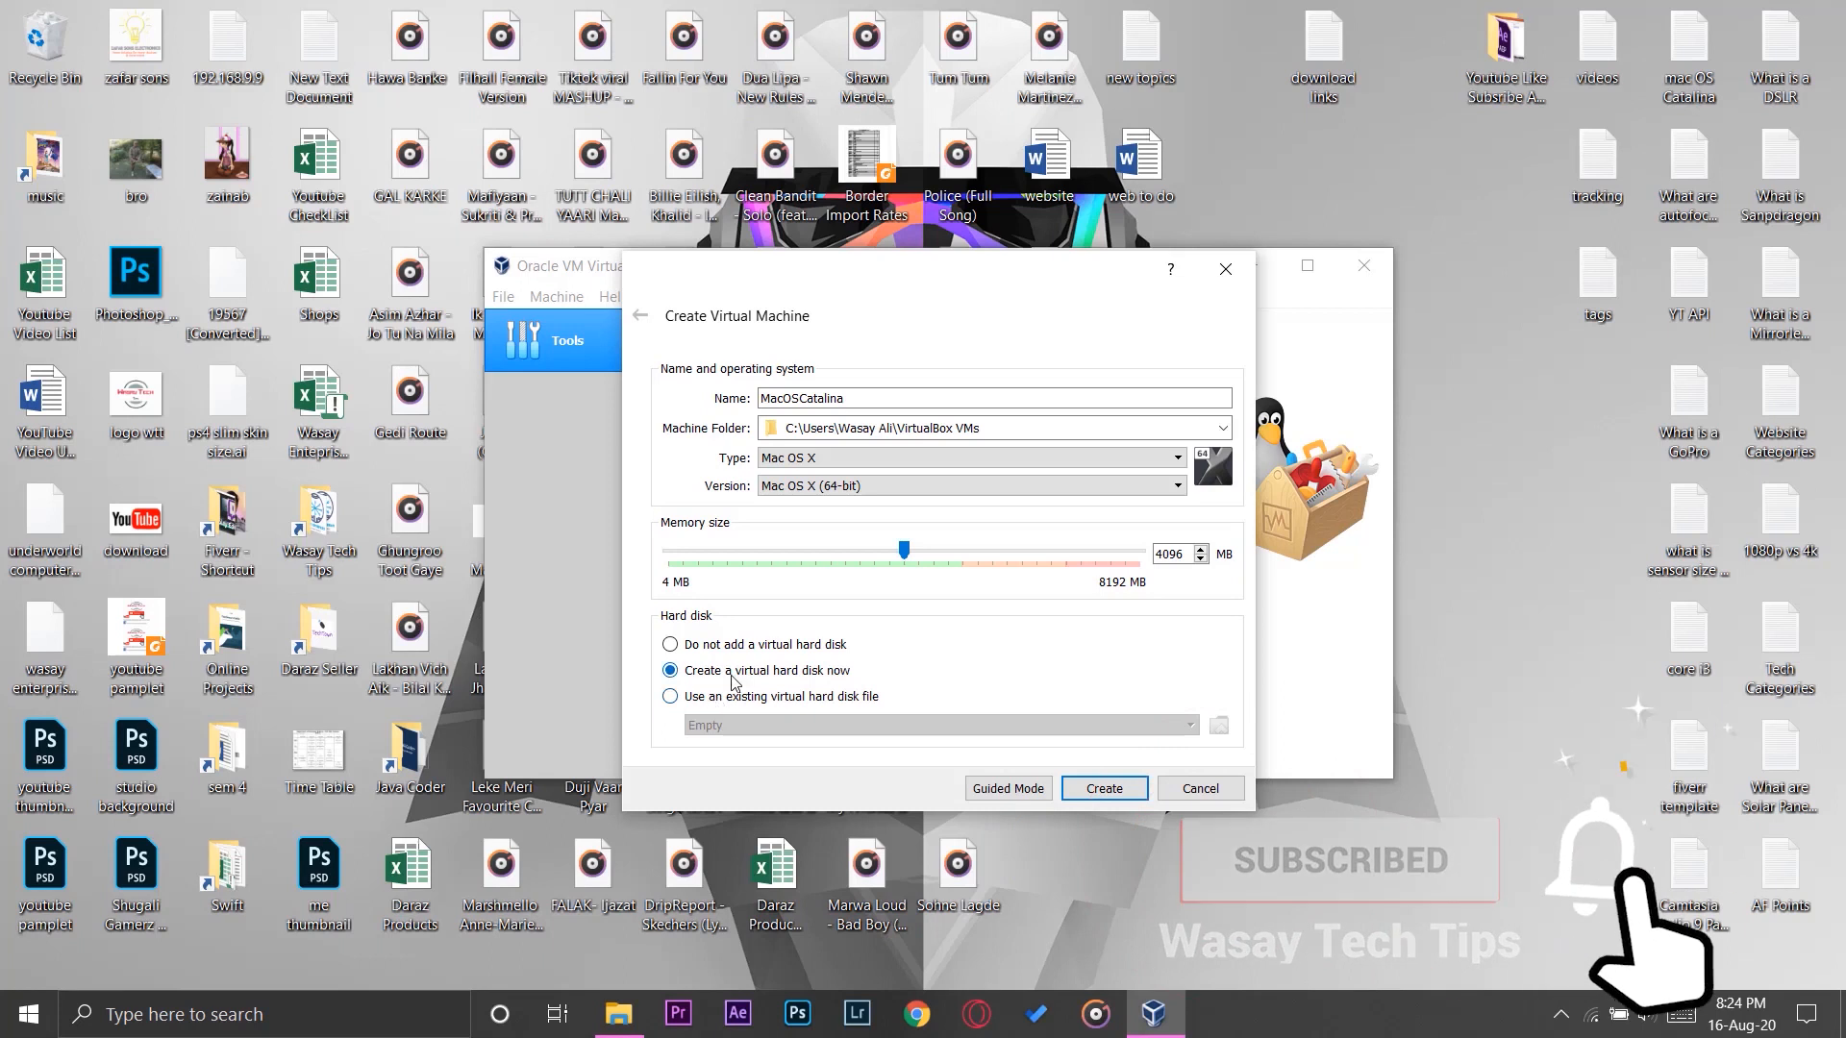
left_click(1104, 789)
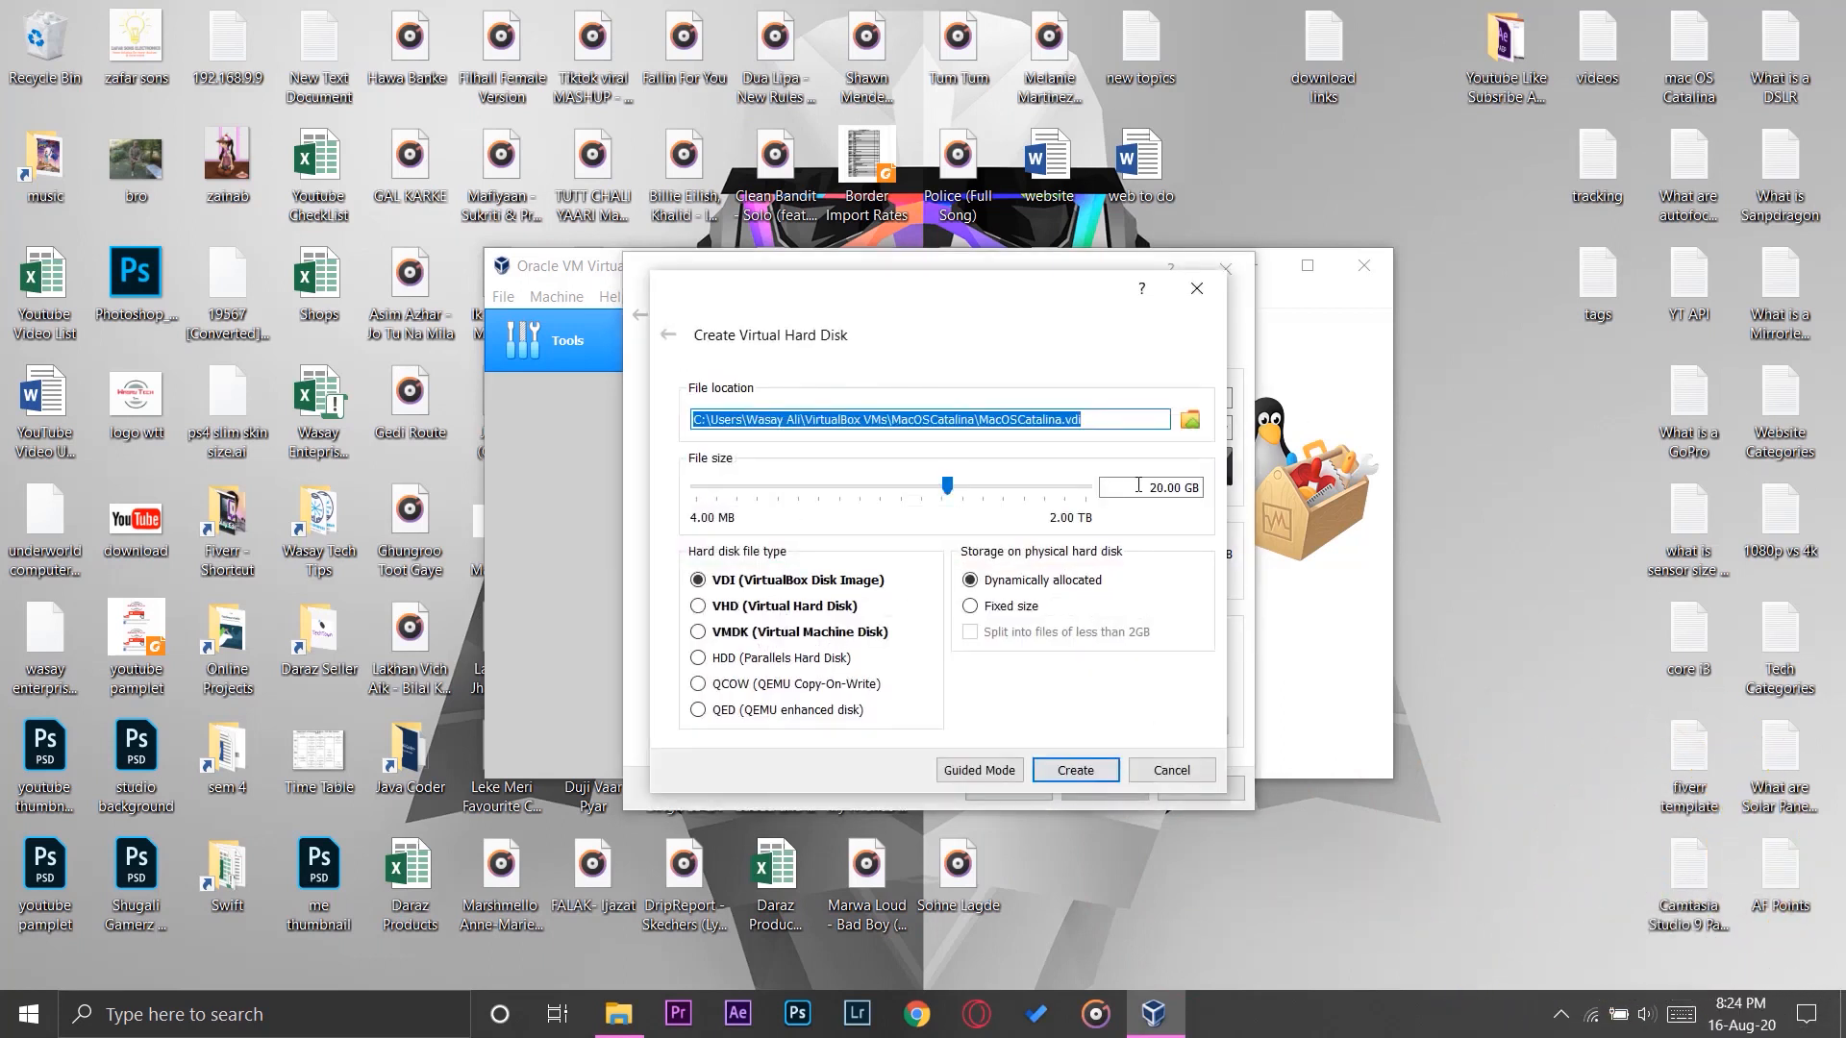
- Create the virtual hard disk as a dynamically allocated VDI with a size of 104.77 GB
left_click_drag(950, 488, 1000, 498)
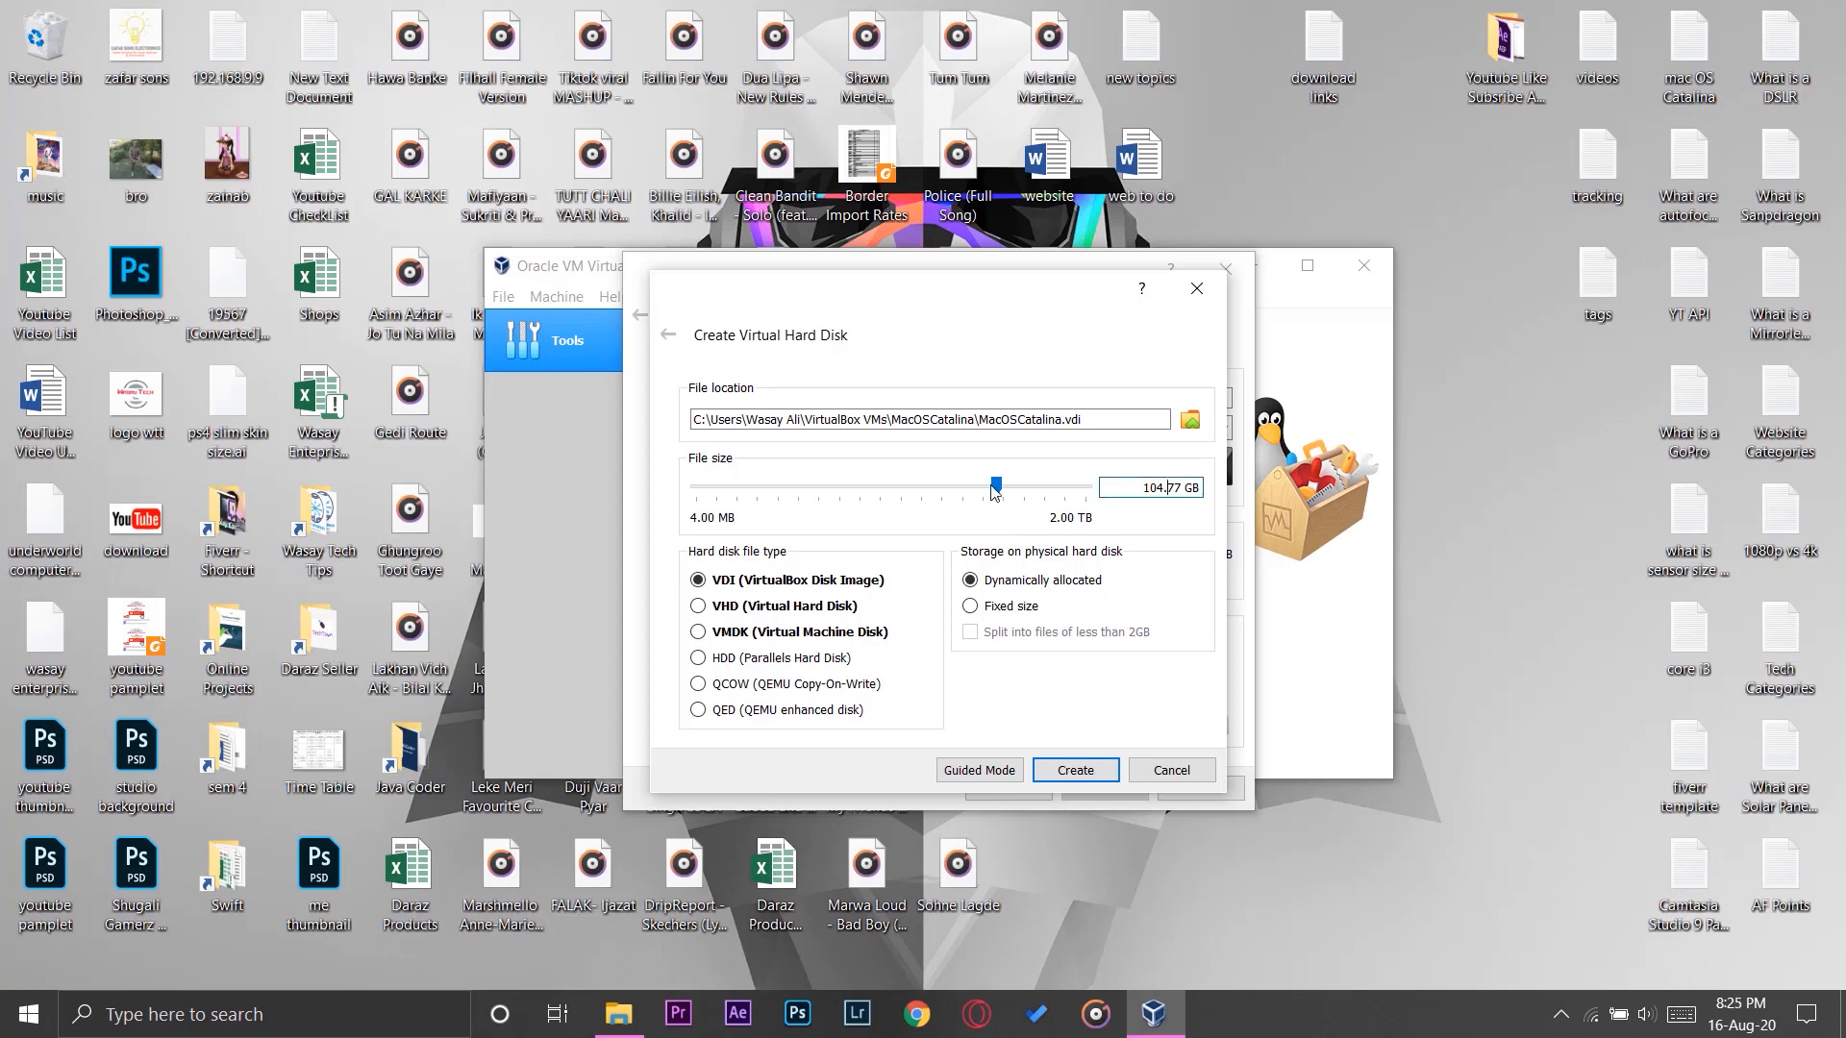
left_click_drag(996, 487, 994, 491)
left_click(996, 491)
left_click_drag(994, 490, 992, 489)
left_click_drag(997, 492, 1000, 491)
left_click(1082, 770)
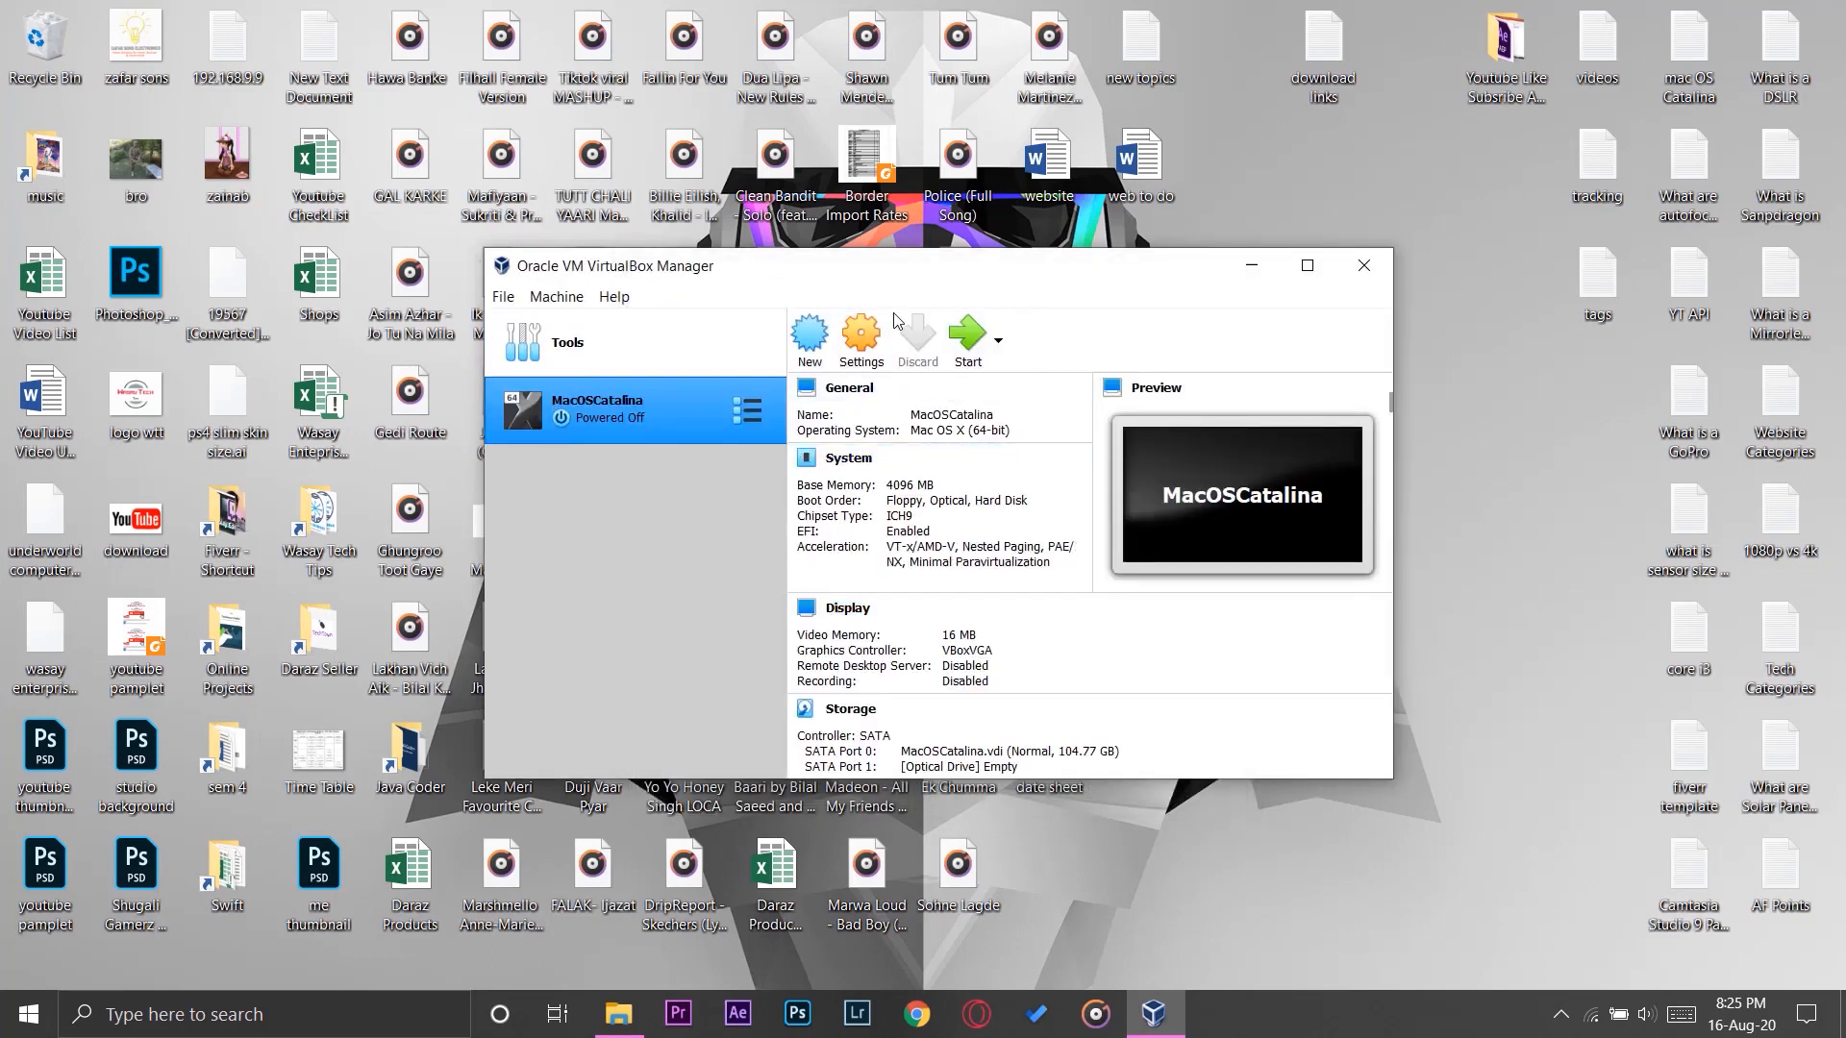
- Open the MacOSCatalina system settings and exclude Floppy from the boot order
left_click(861, 338)
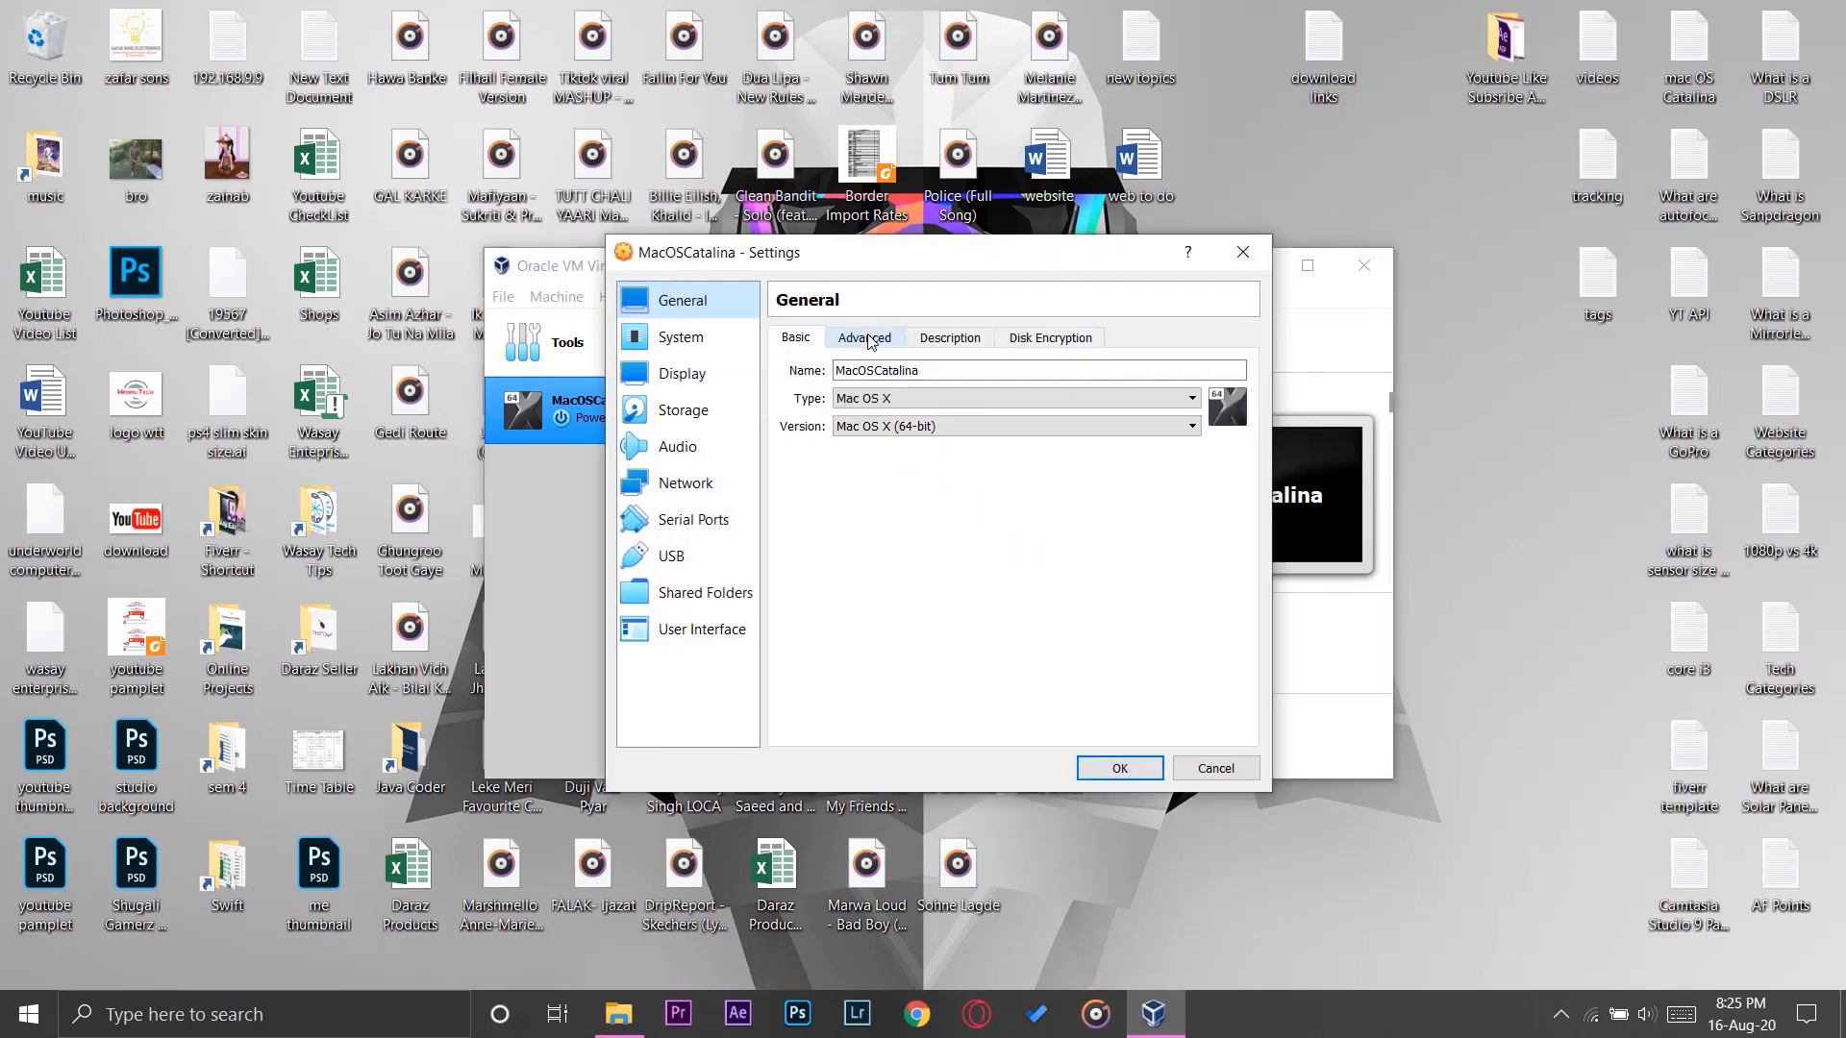
left_click(692, 344)
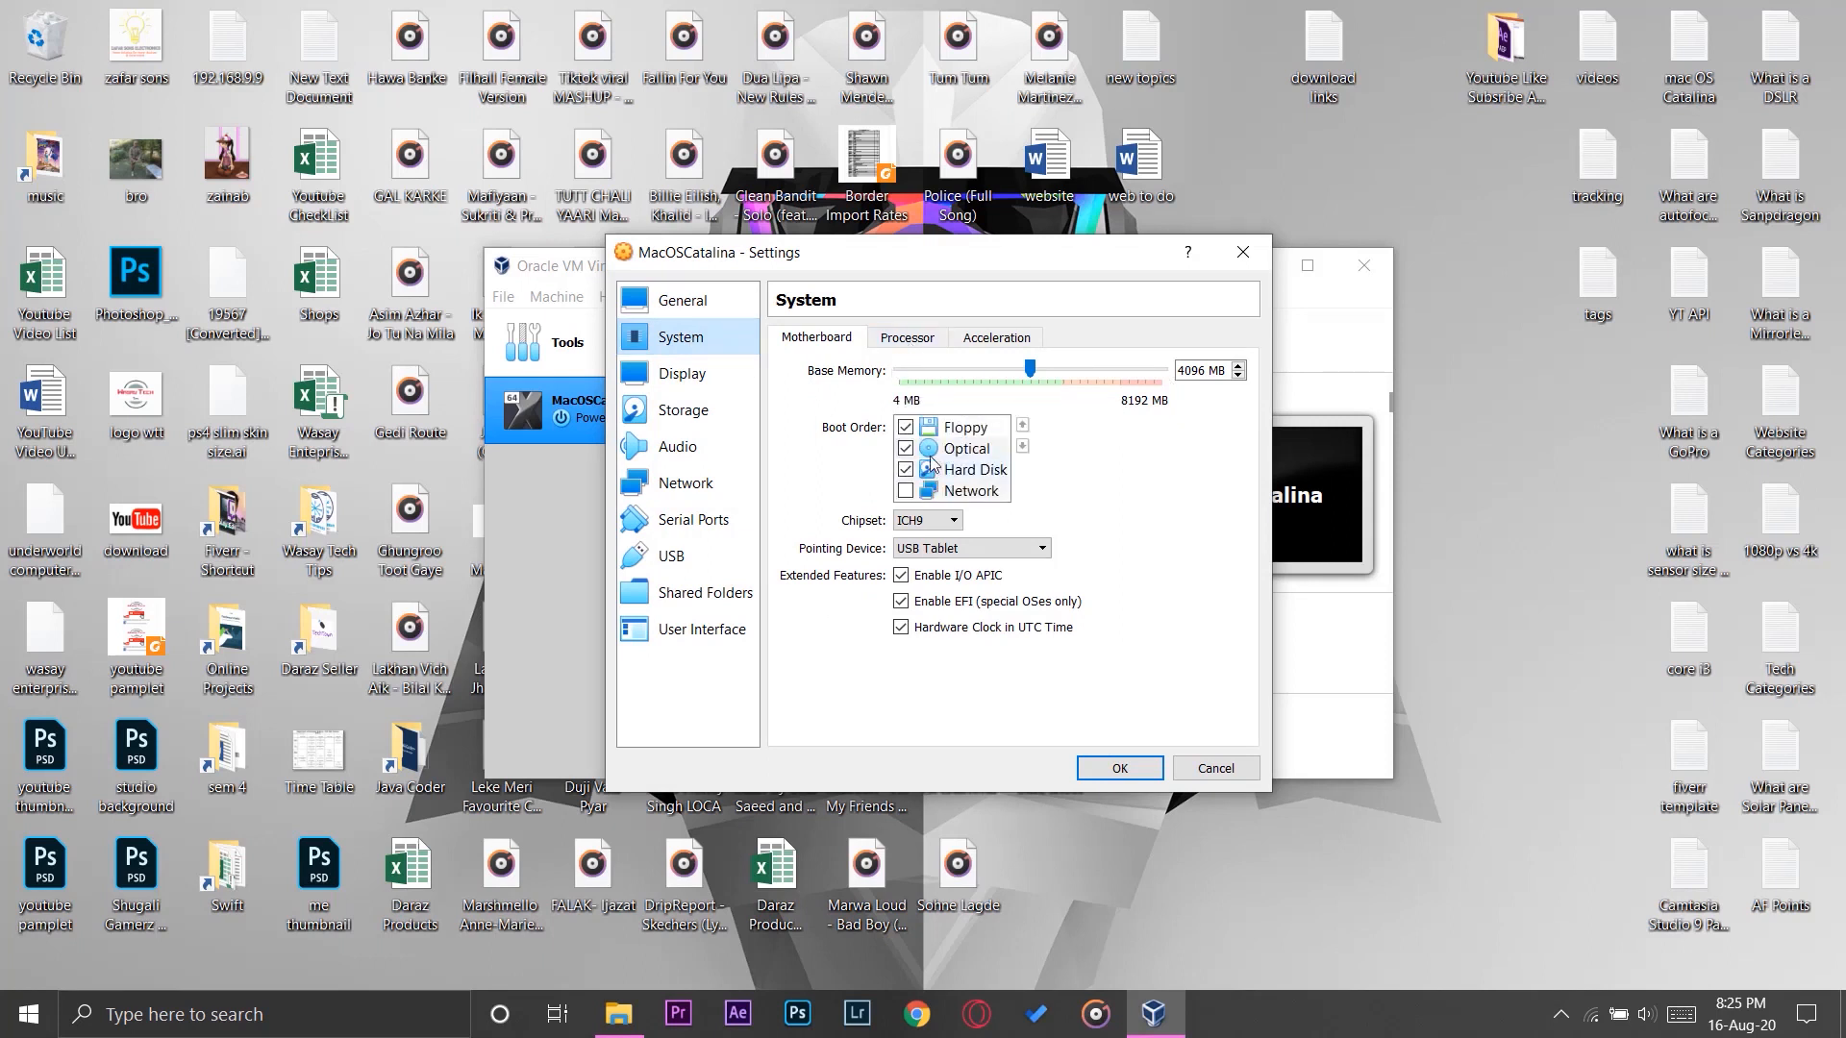
left_click(904, 428)
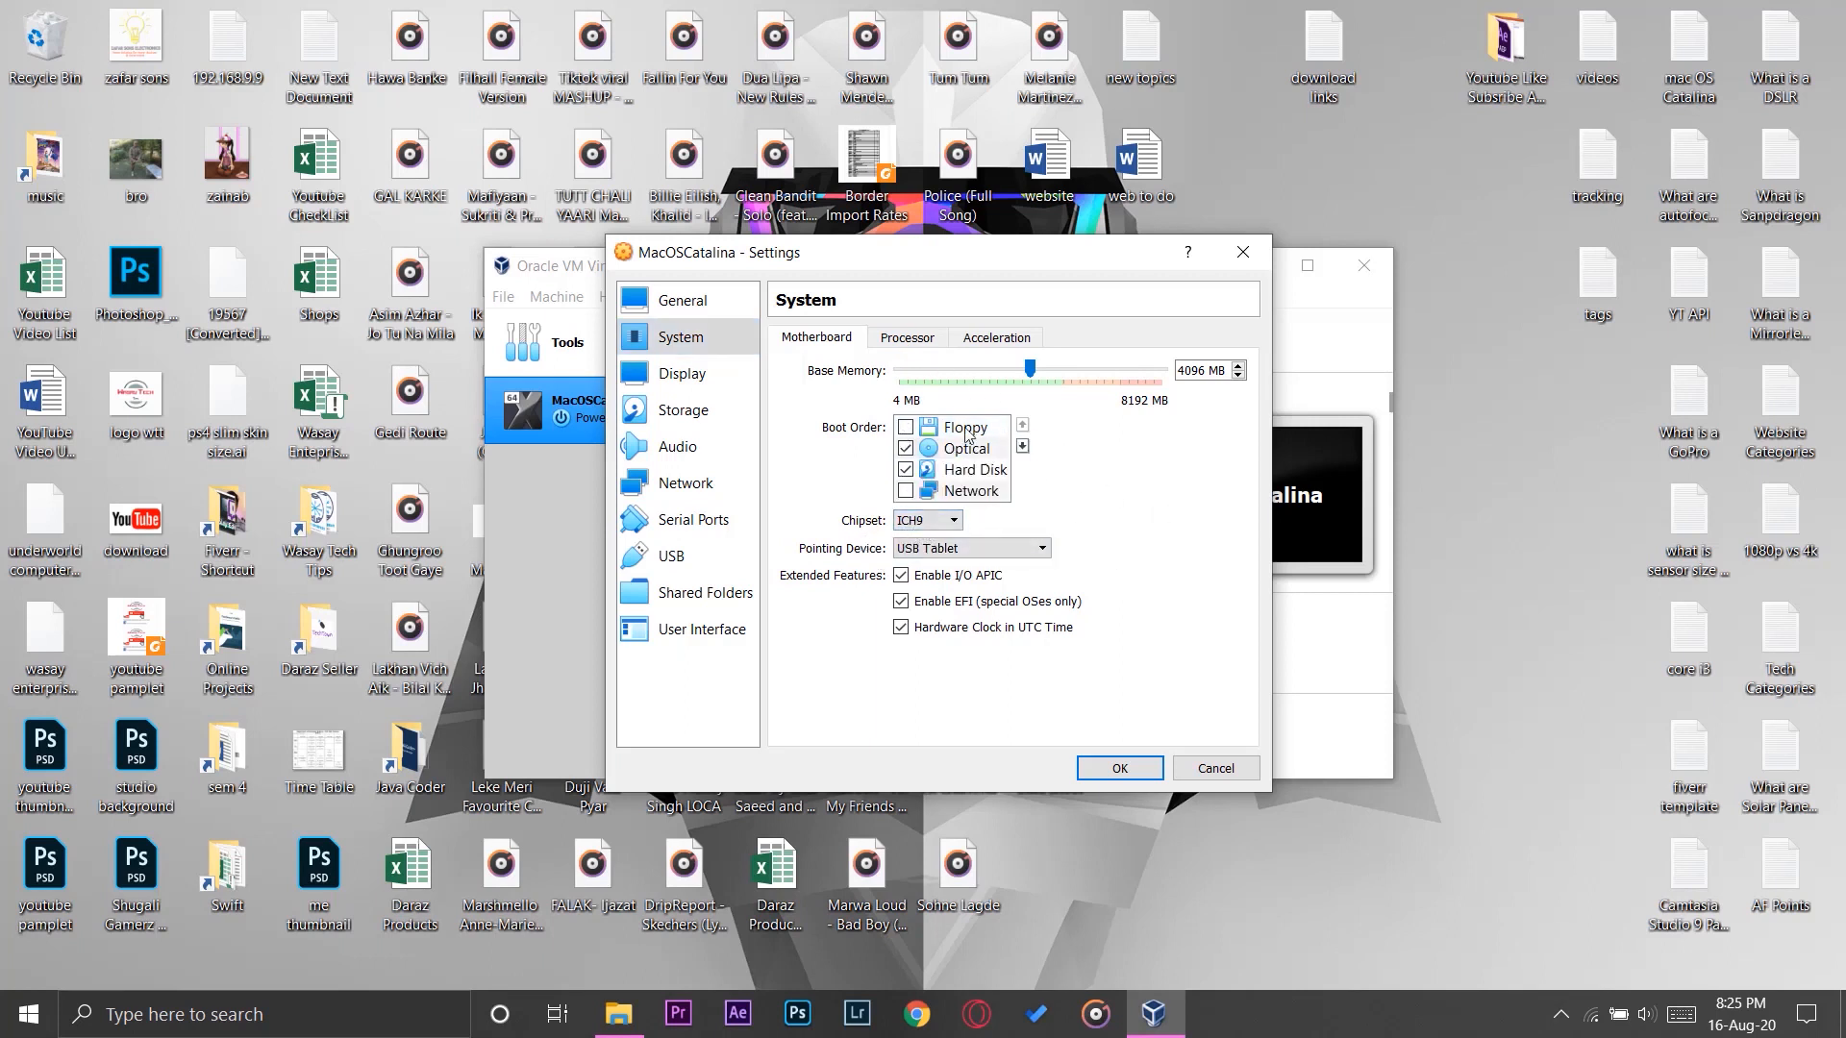
- Assign 4 processors to the virtual machine and set its video memory to 128 MB
left_click(907, 344)
left_click_drag(898, 368, 1018, 368)
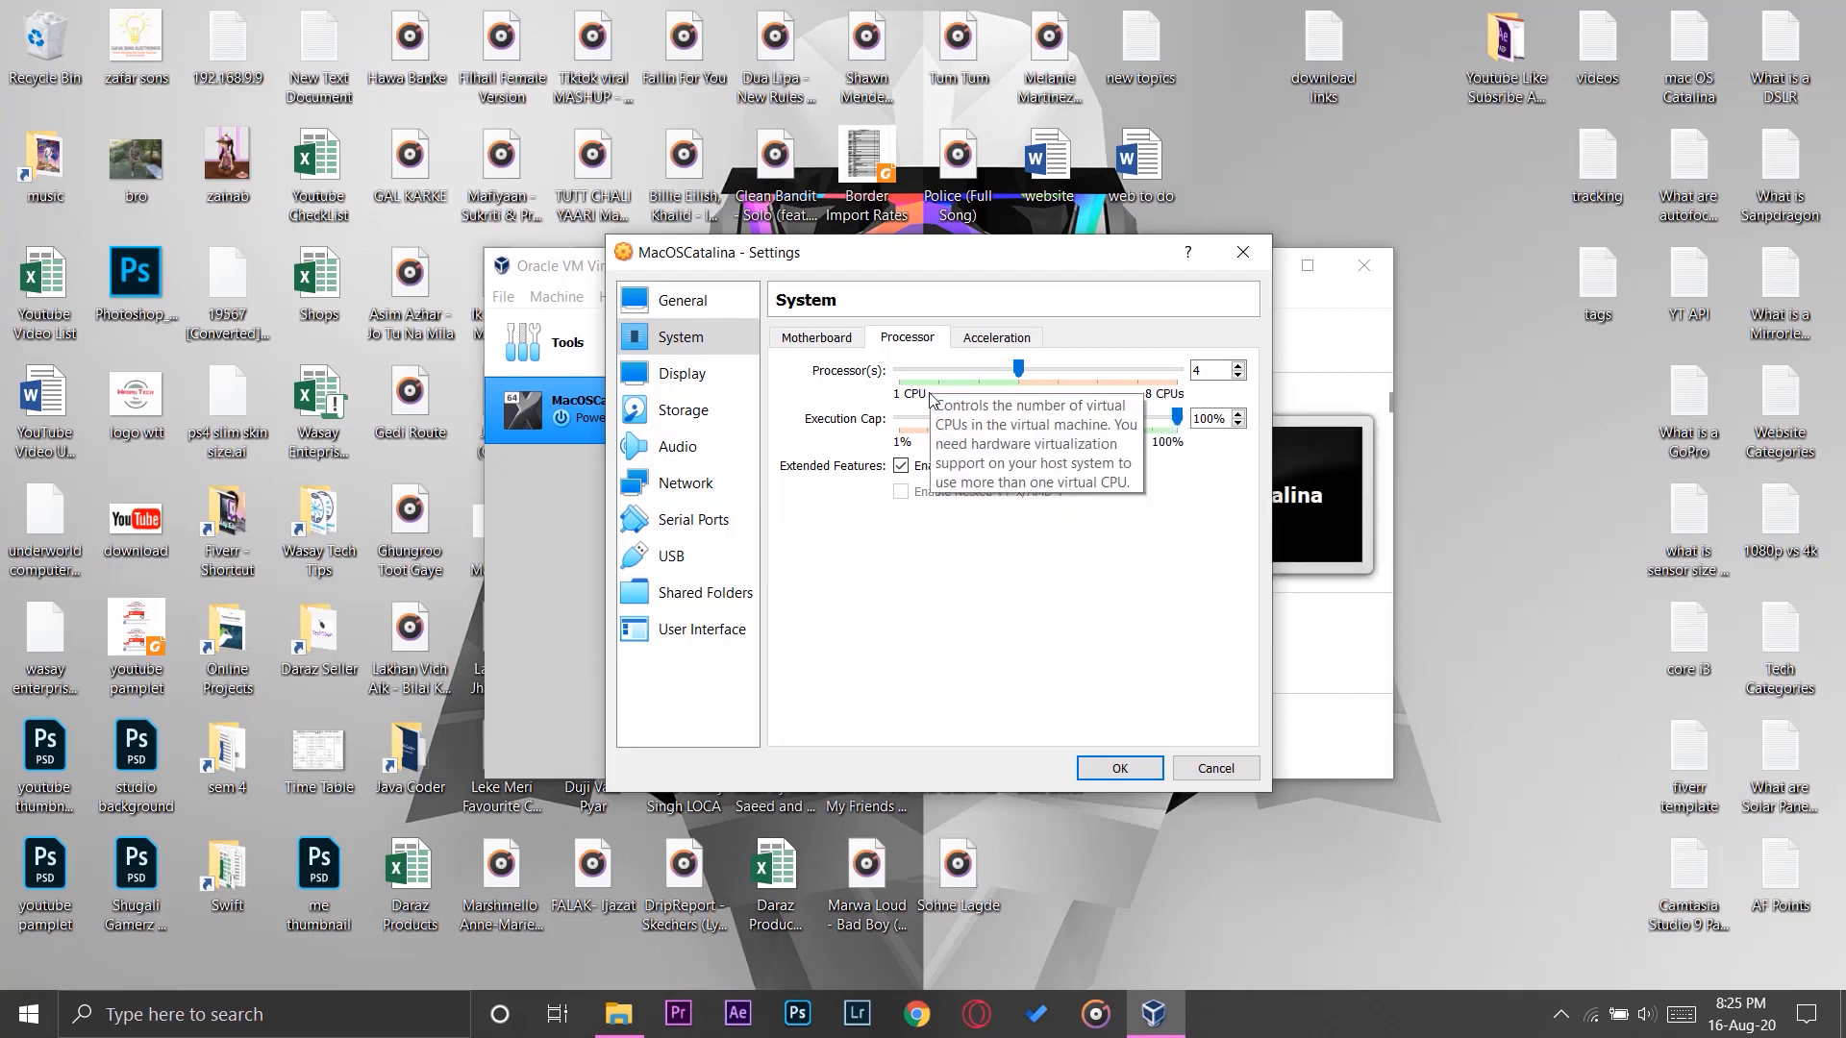
left_click(697, 380)
left_click_drag(937, 378, 1172, 375)
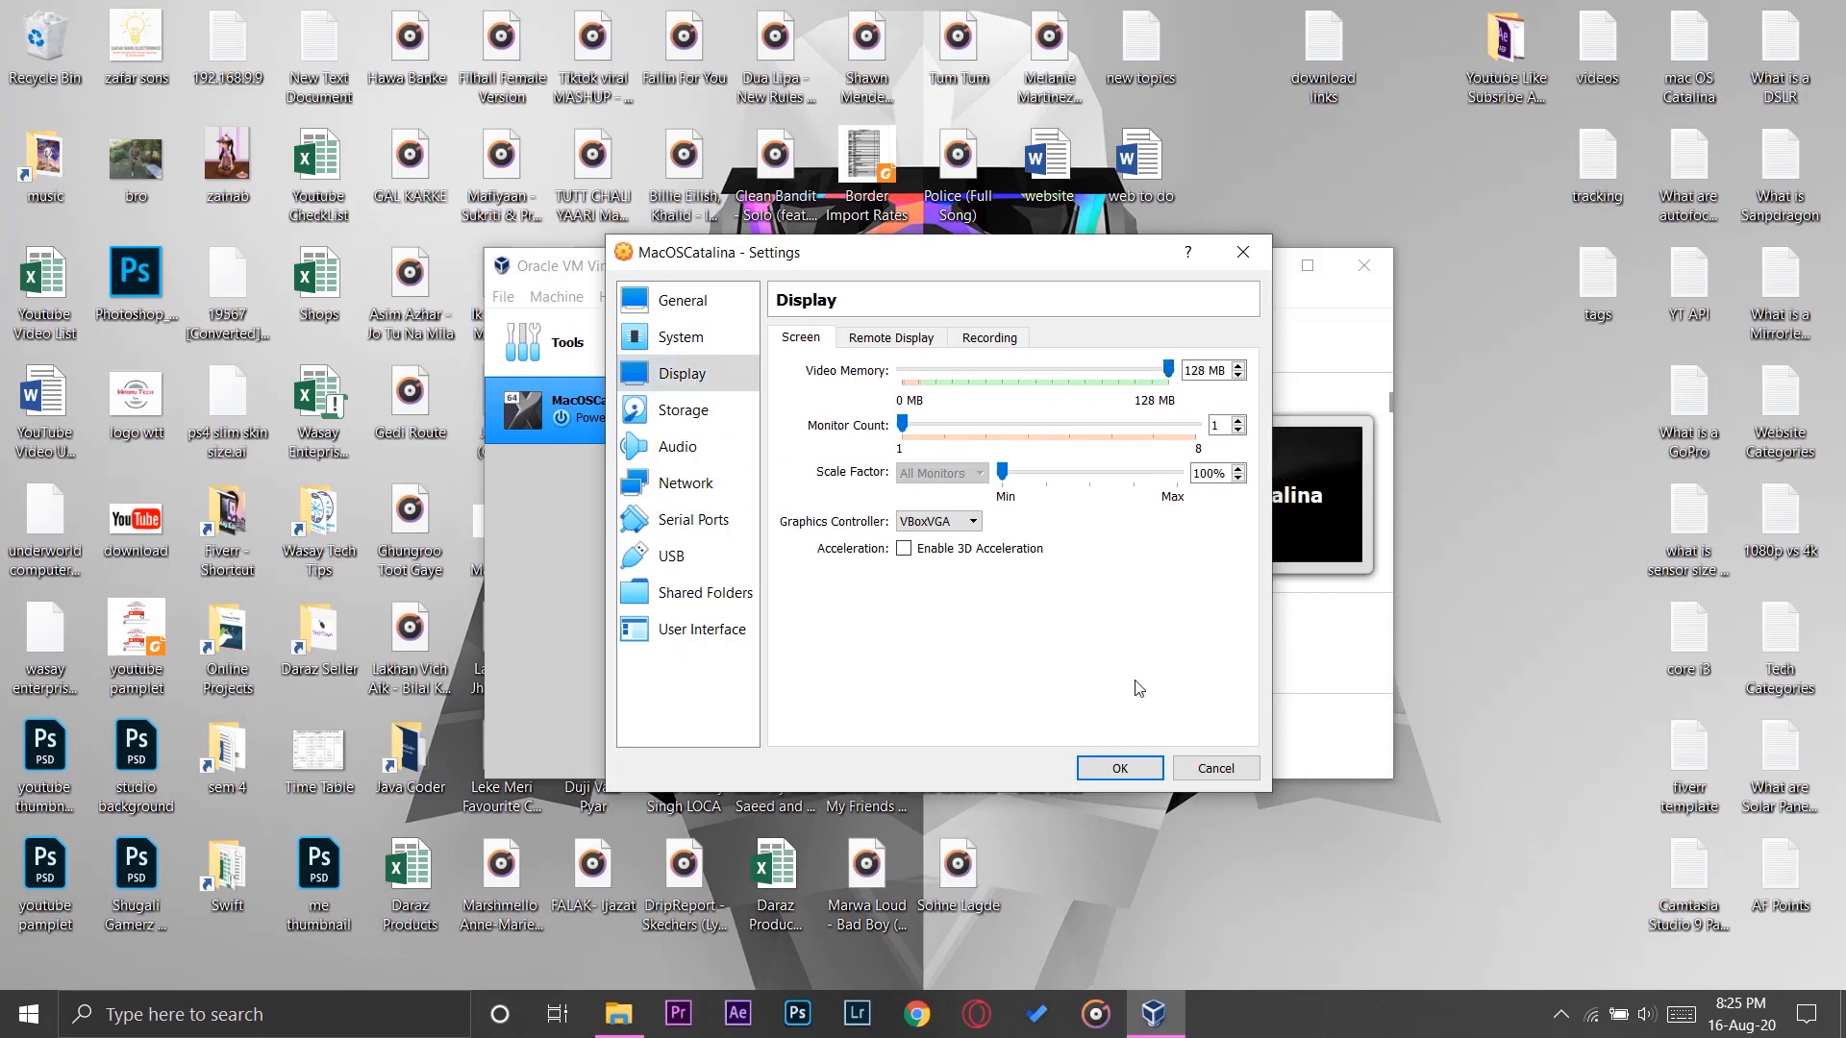
- Add an optical drive to the SATA controller and attach macOS Catalina Final [Geekrar].iso from the MacOS Catalina folder on drive G
left_click(699, 420)
left_click(819, 371)
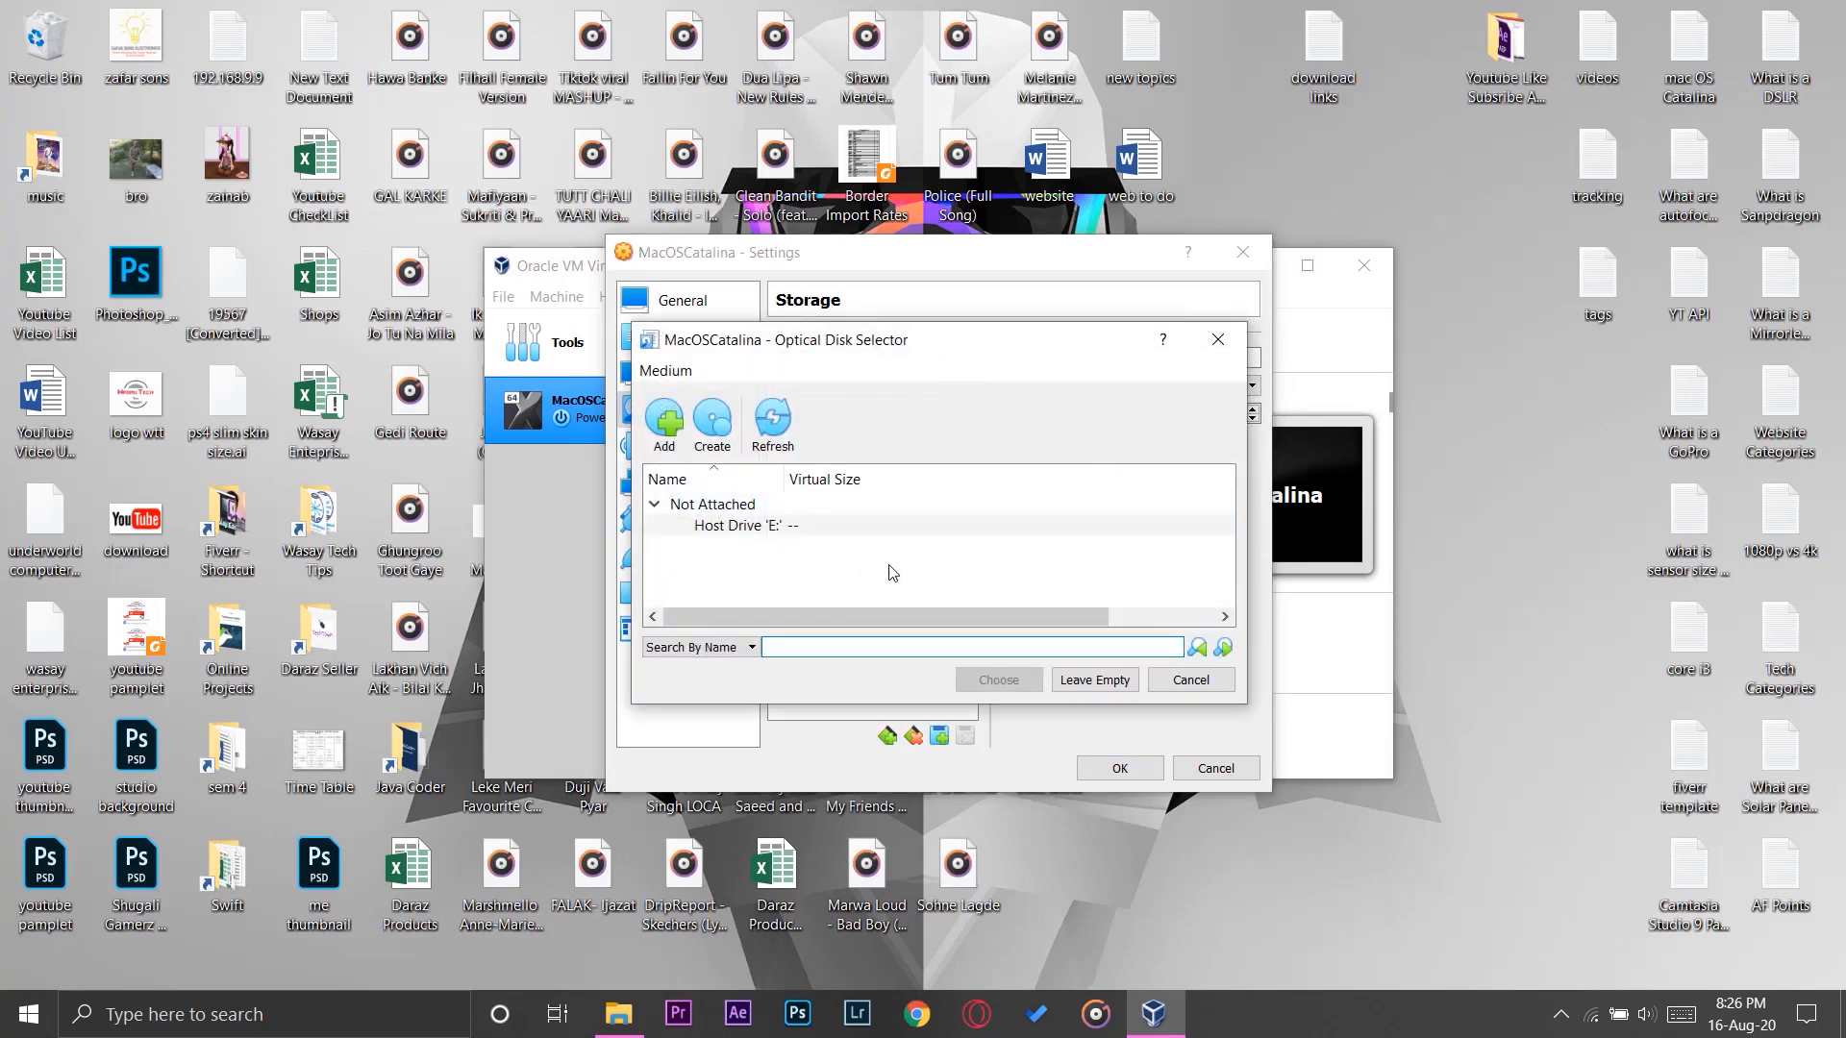
left_click(667, 438)
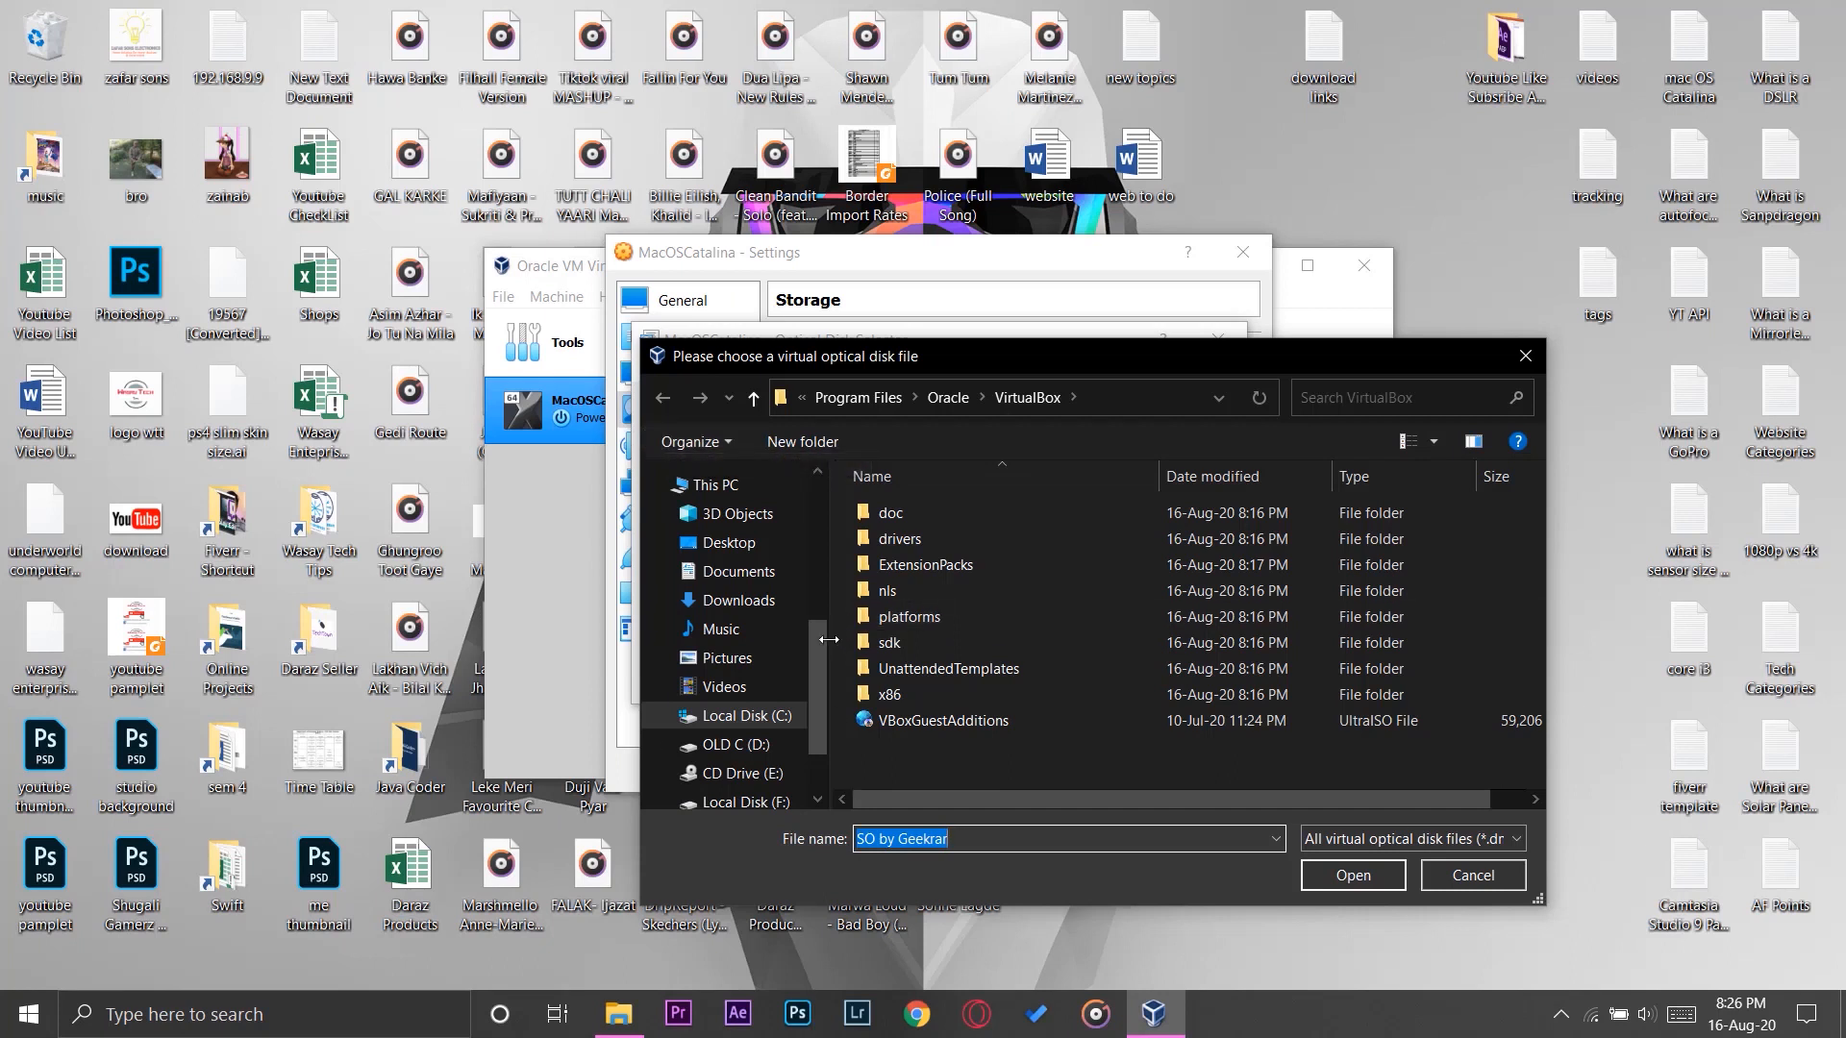
left_click_drag(819, 648, 819, 694)
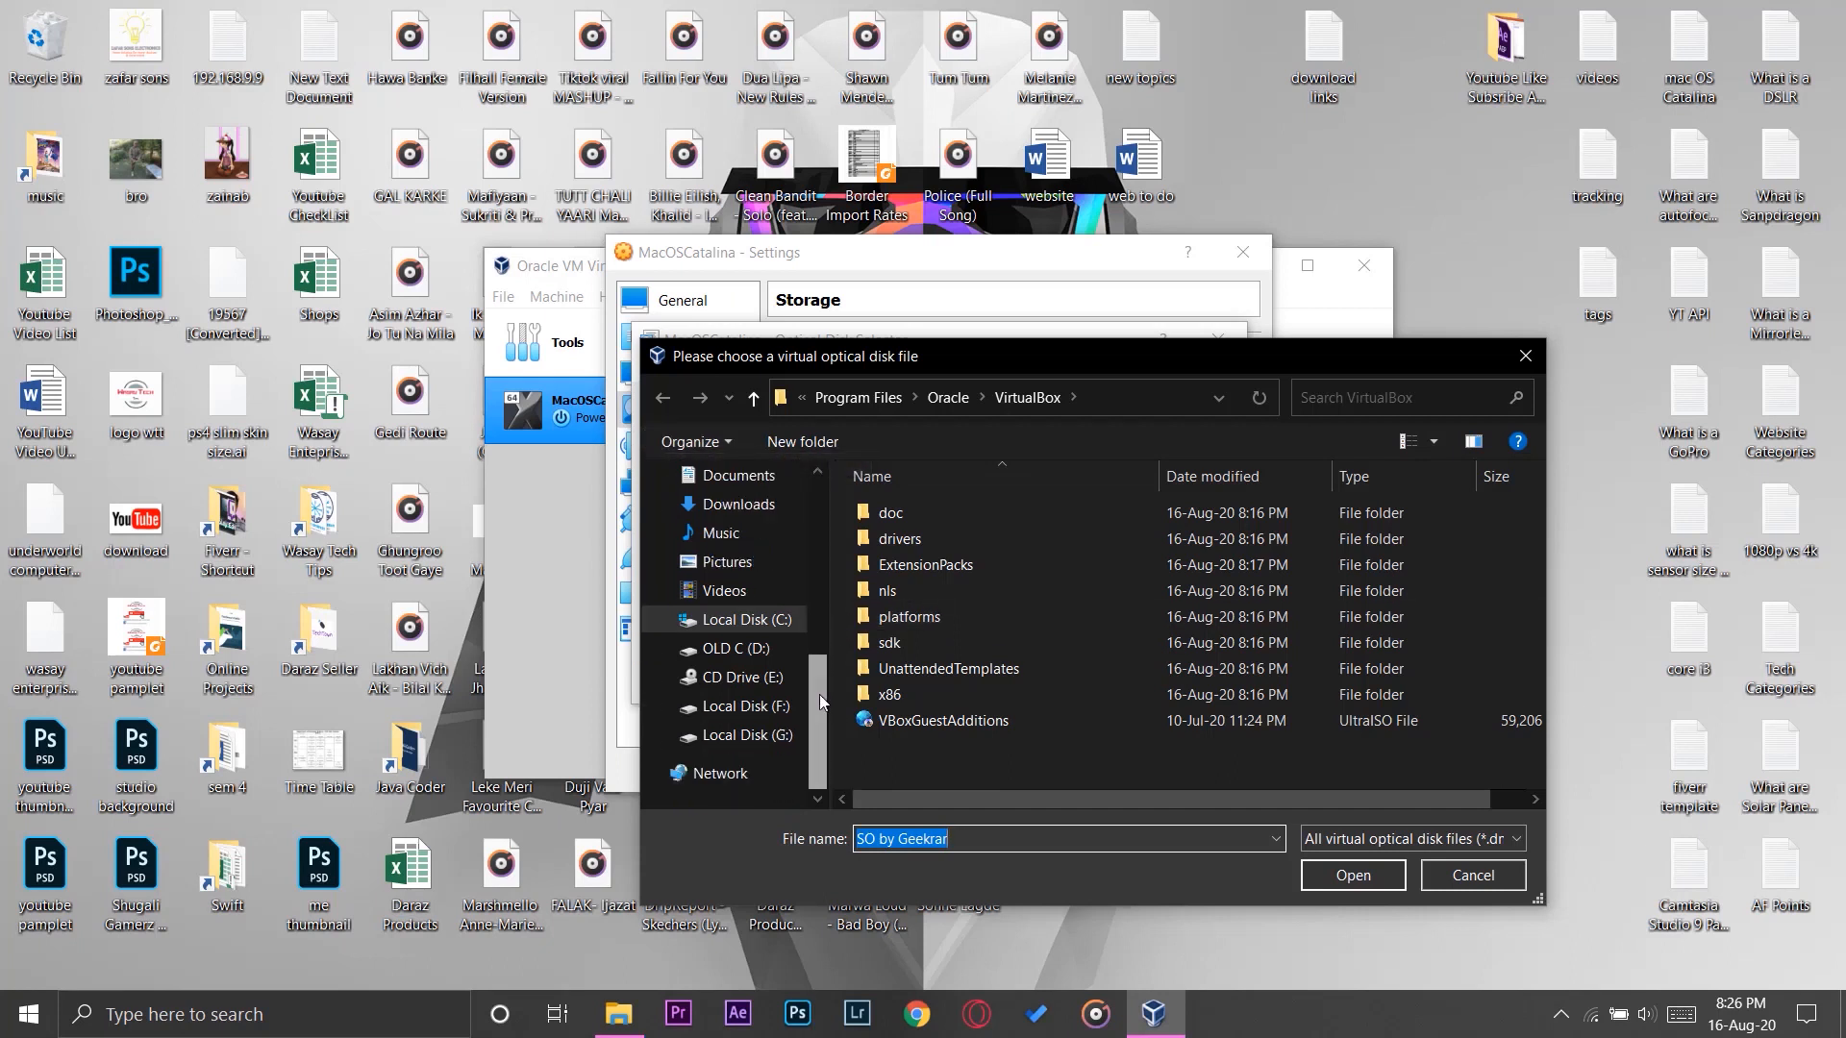
left_click(758, 736)
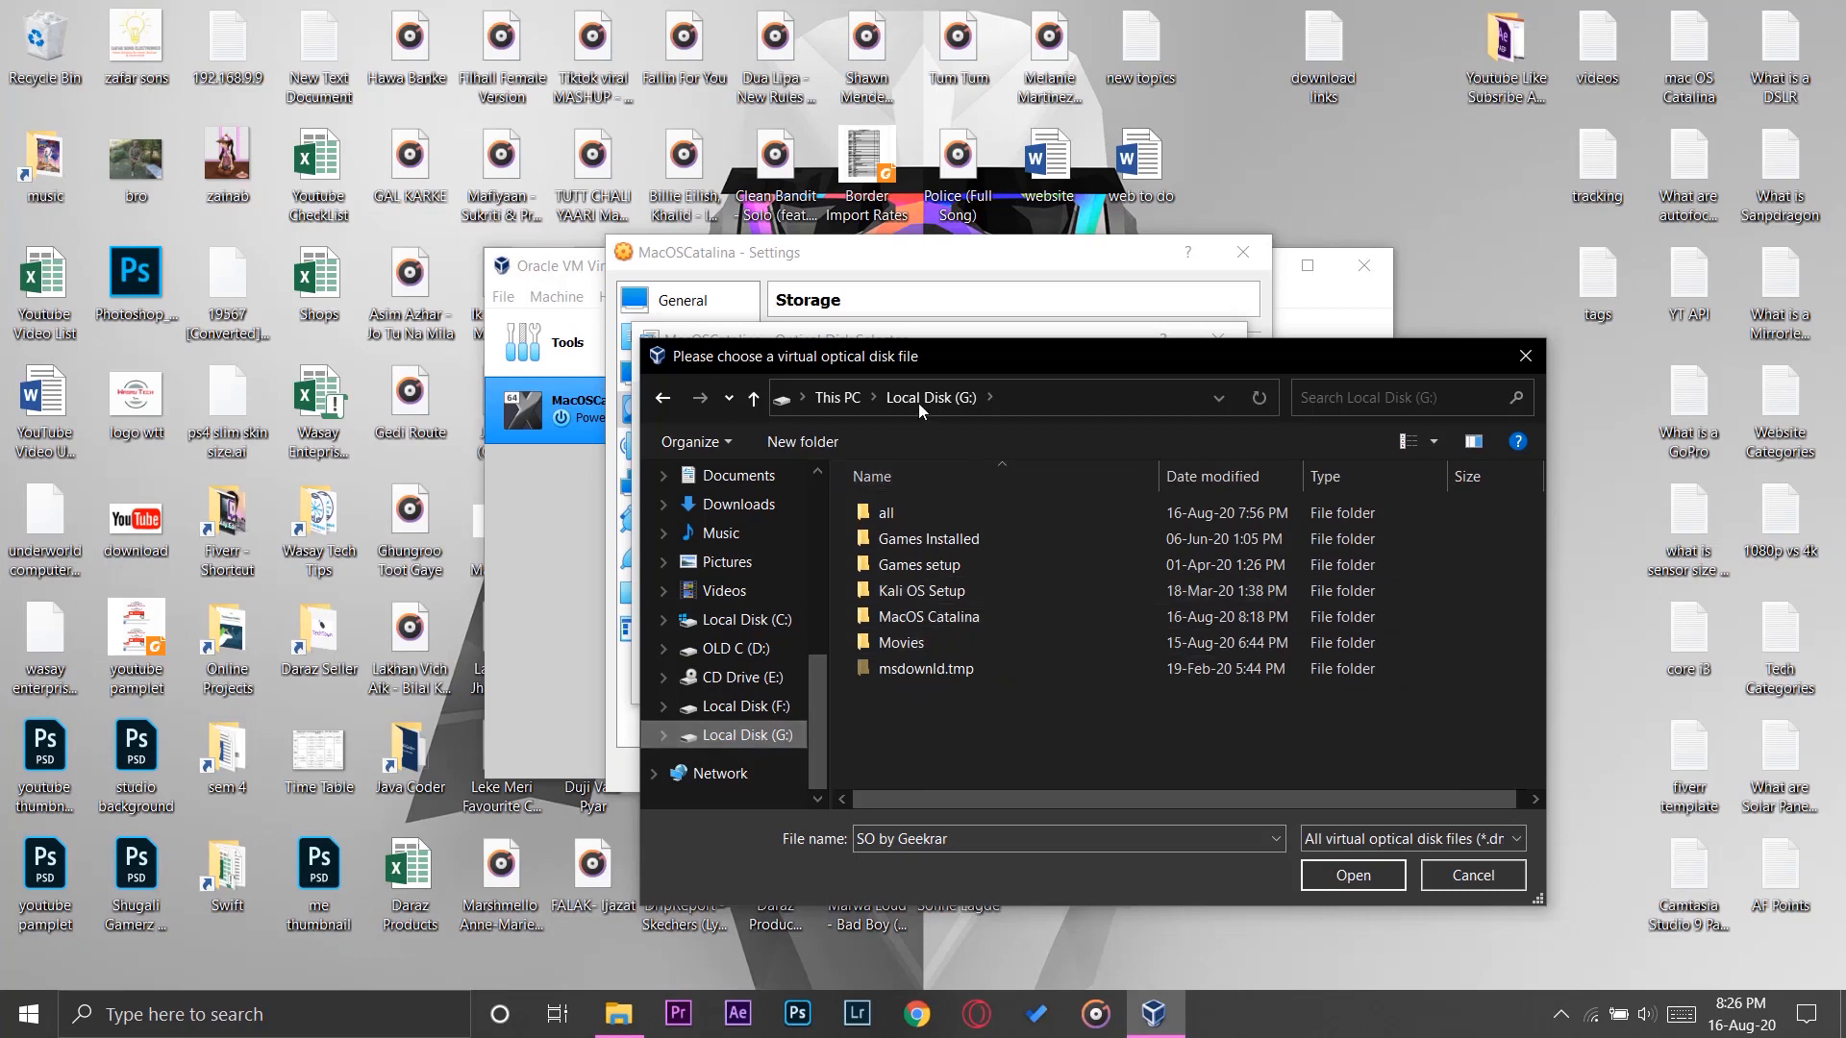
double_click(931, 617)
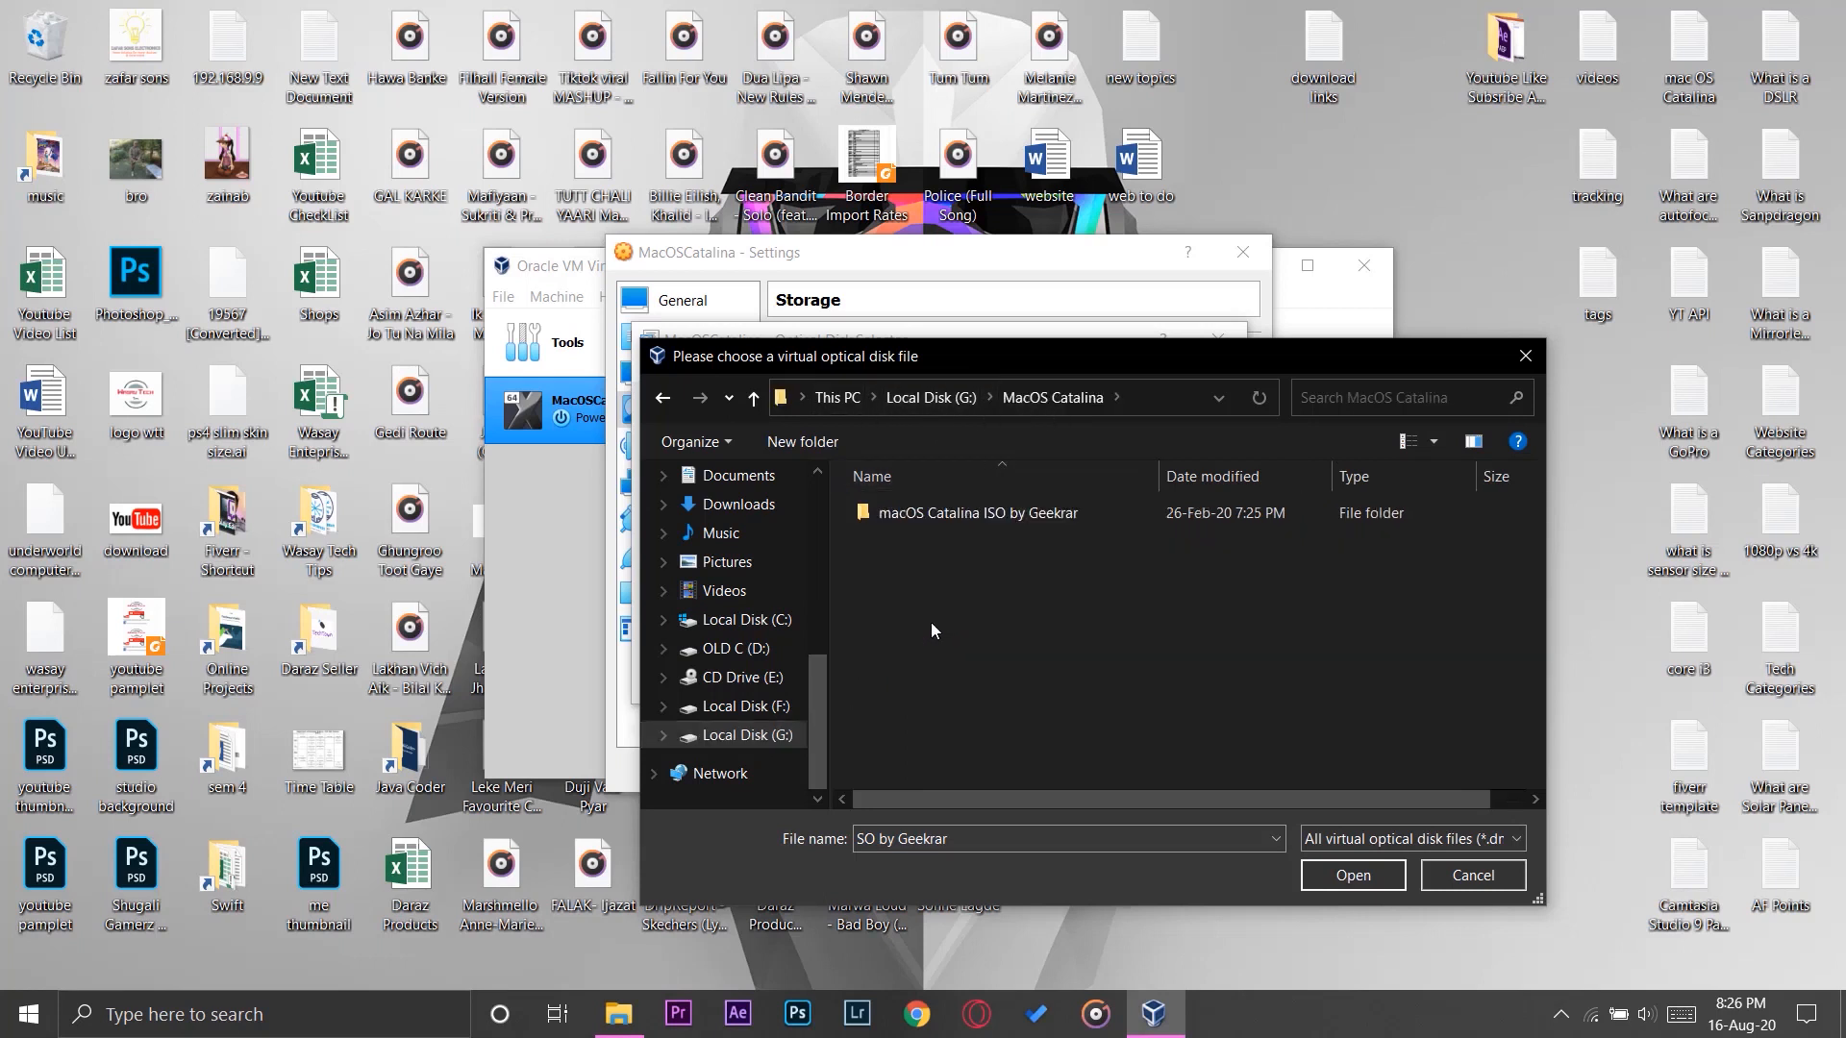
double_click(942, 514)
left_click(942, 516)
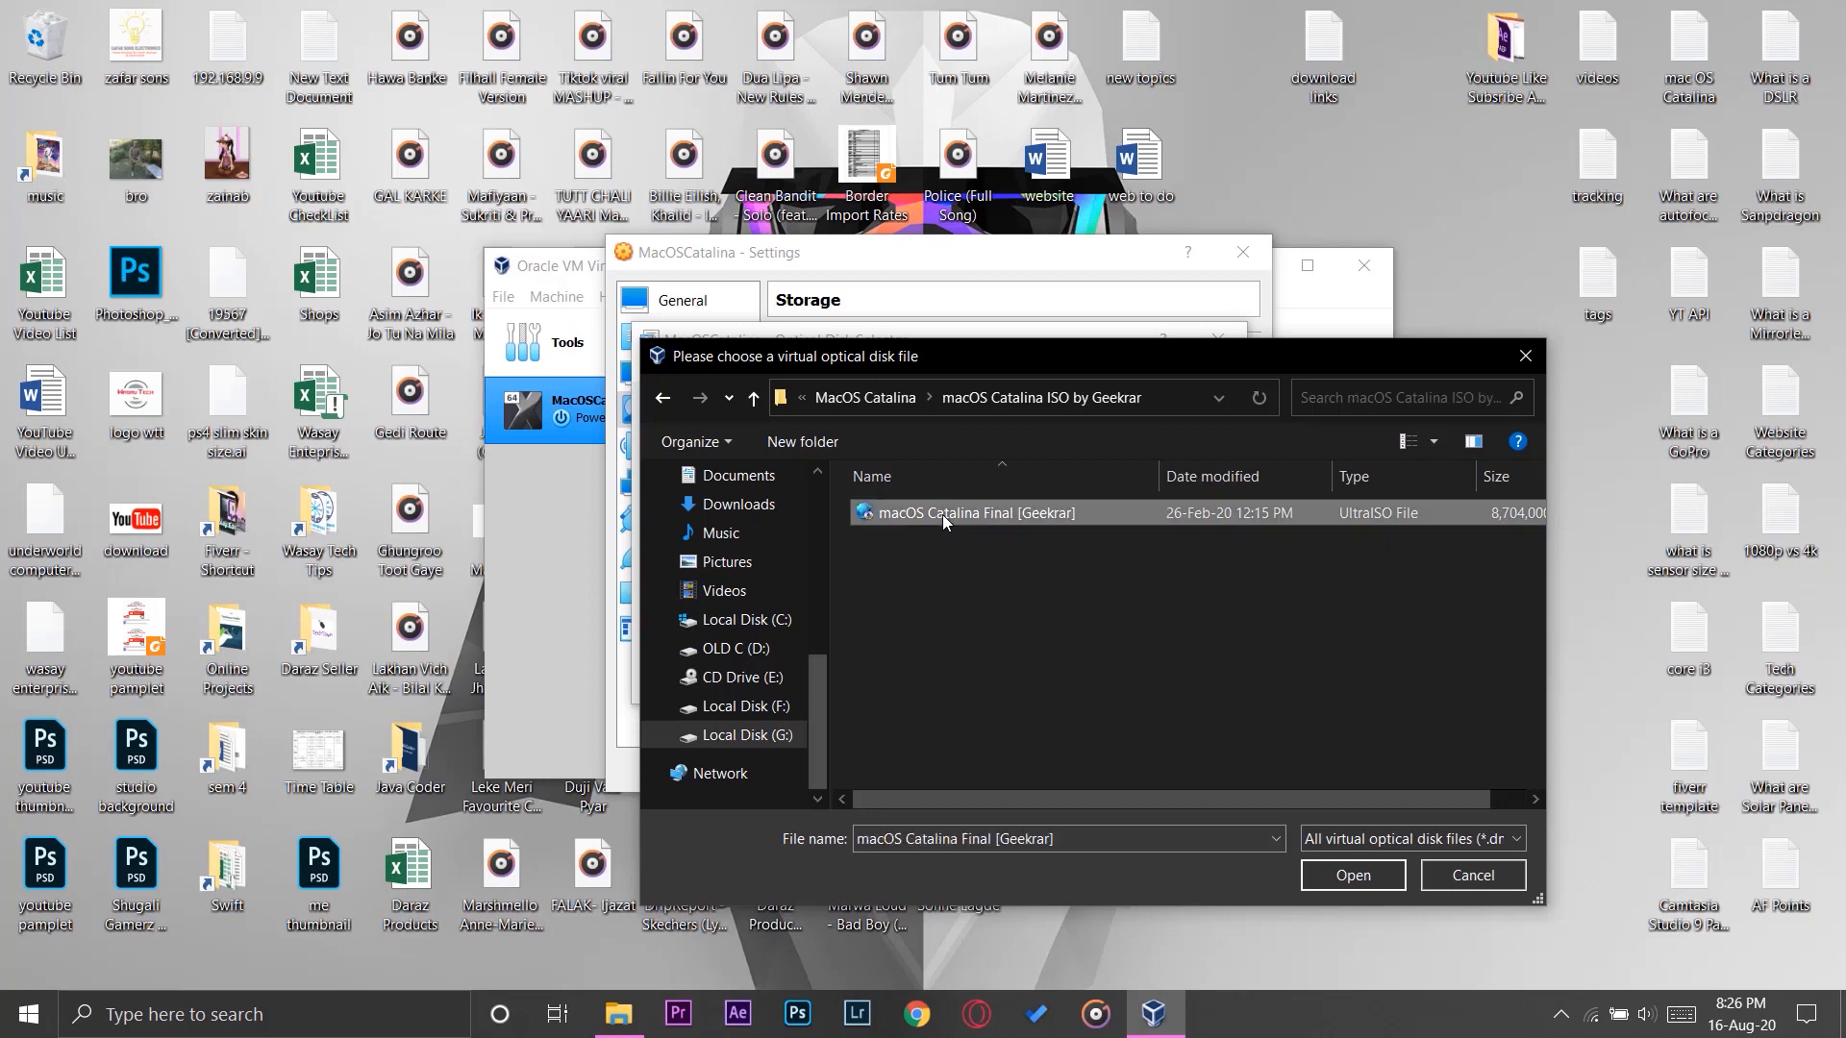
left_click(1343, 889)
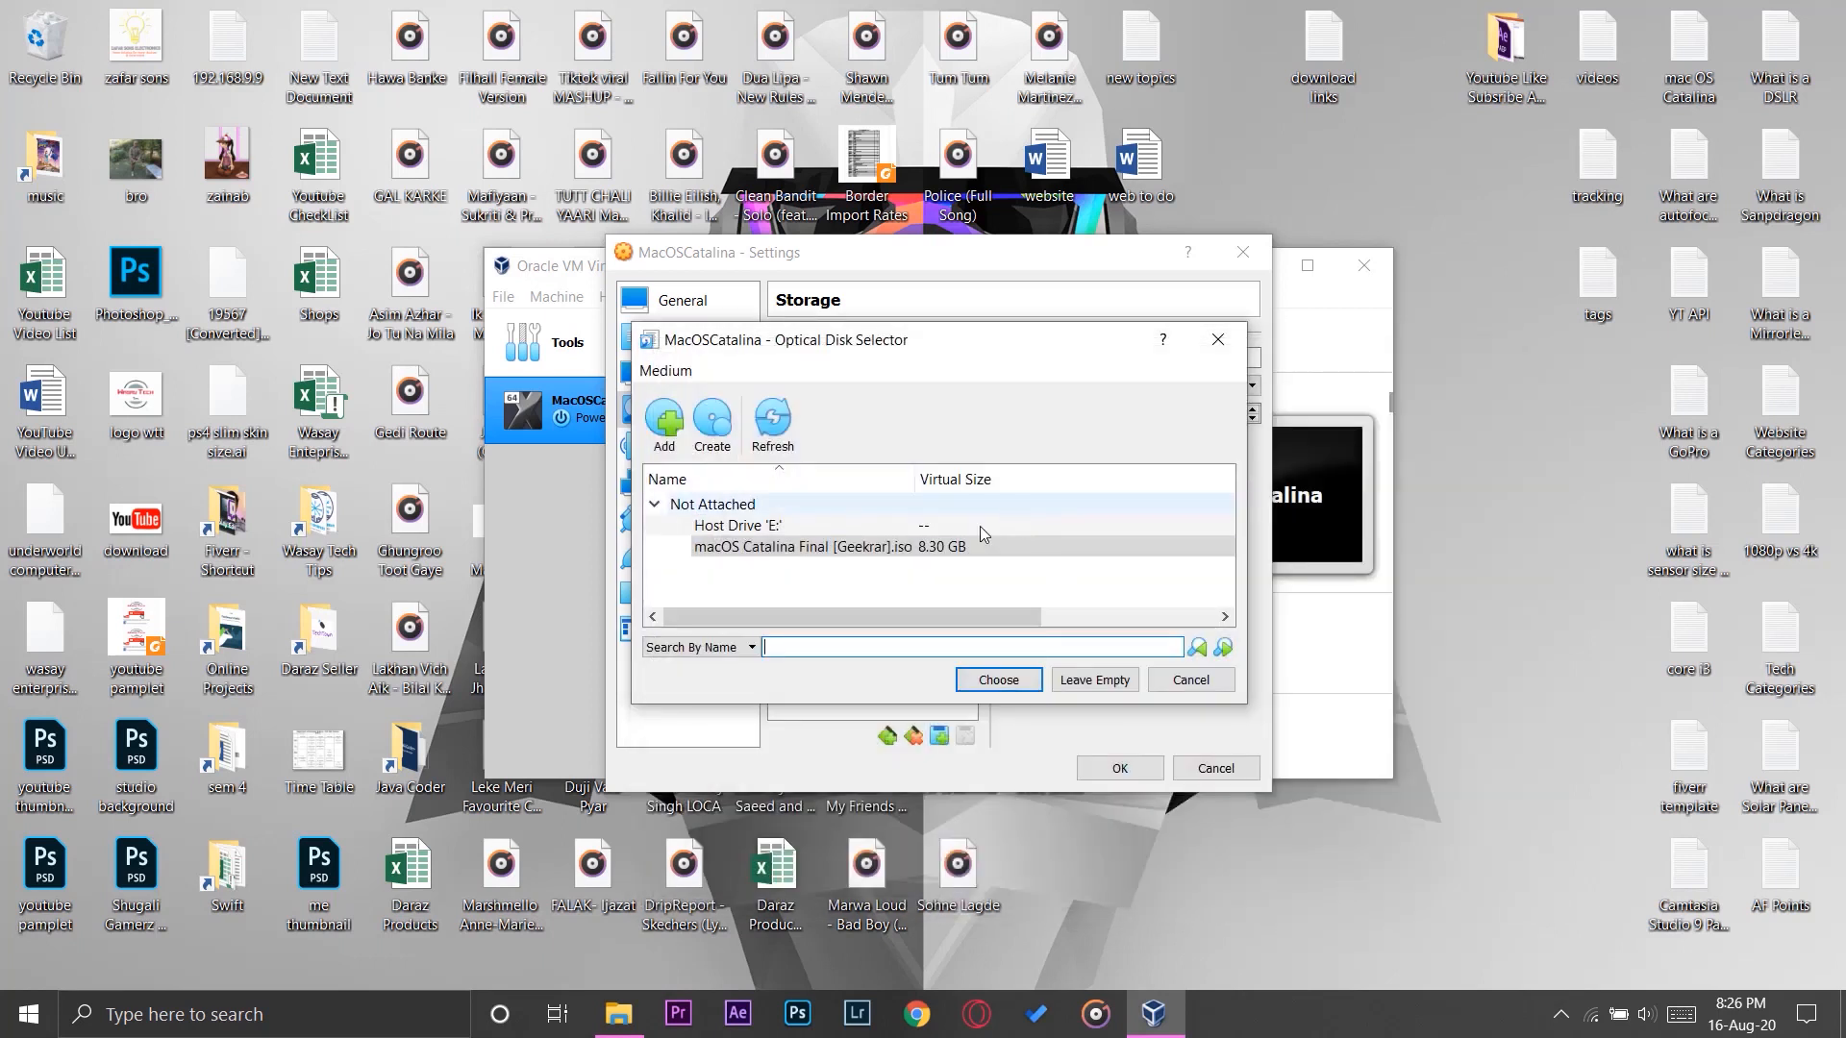
left_click(760, 546)
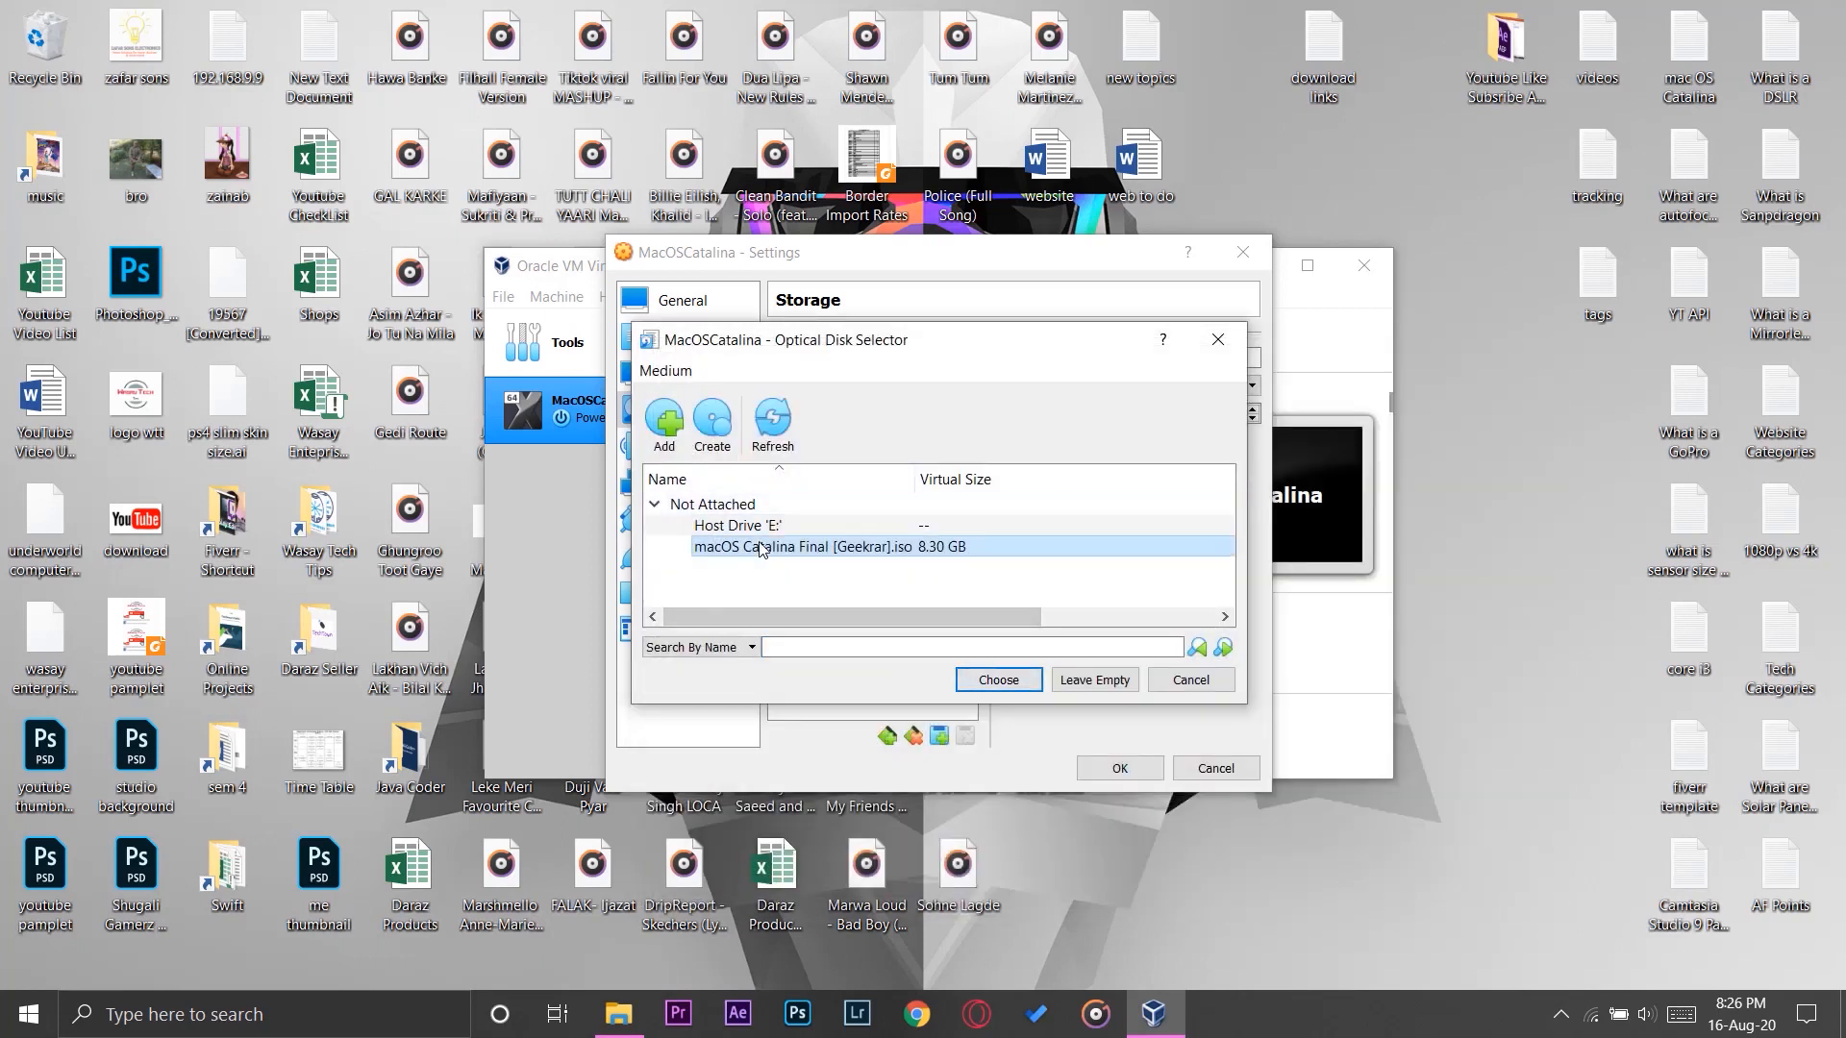
left_click(1009, 681)
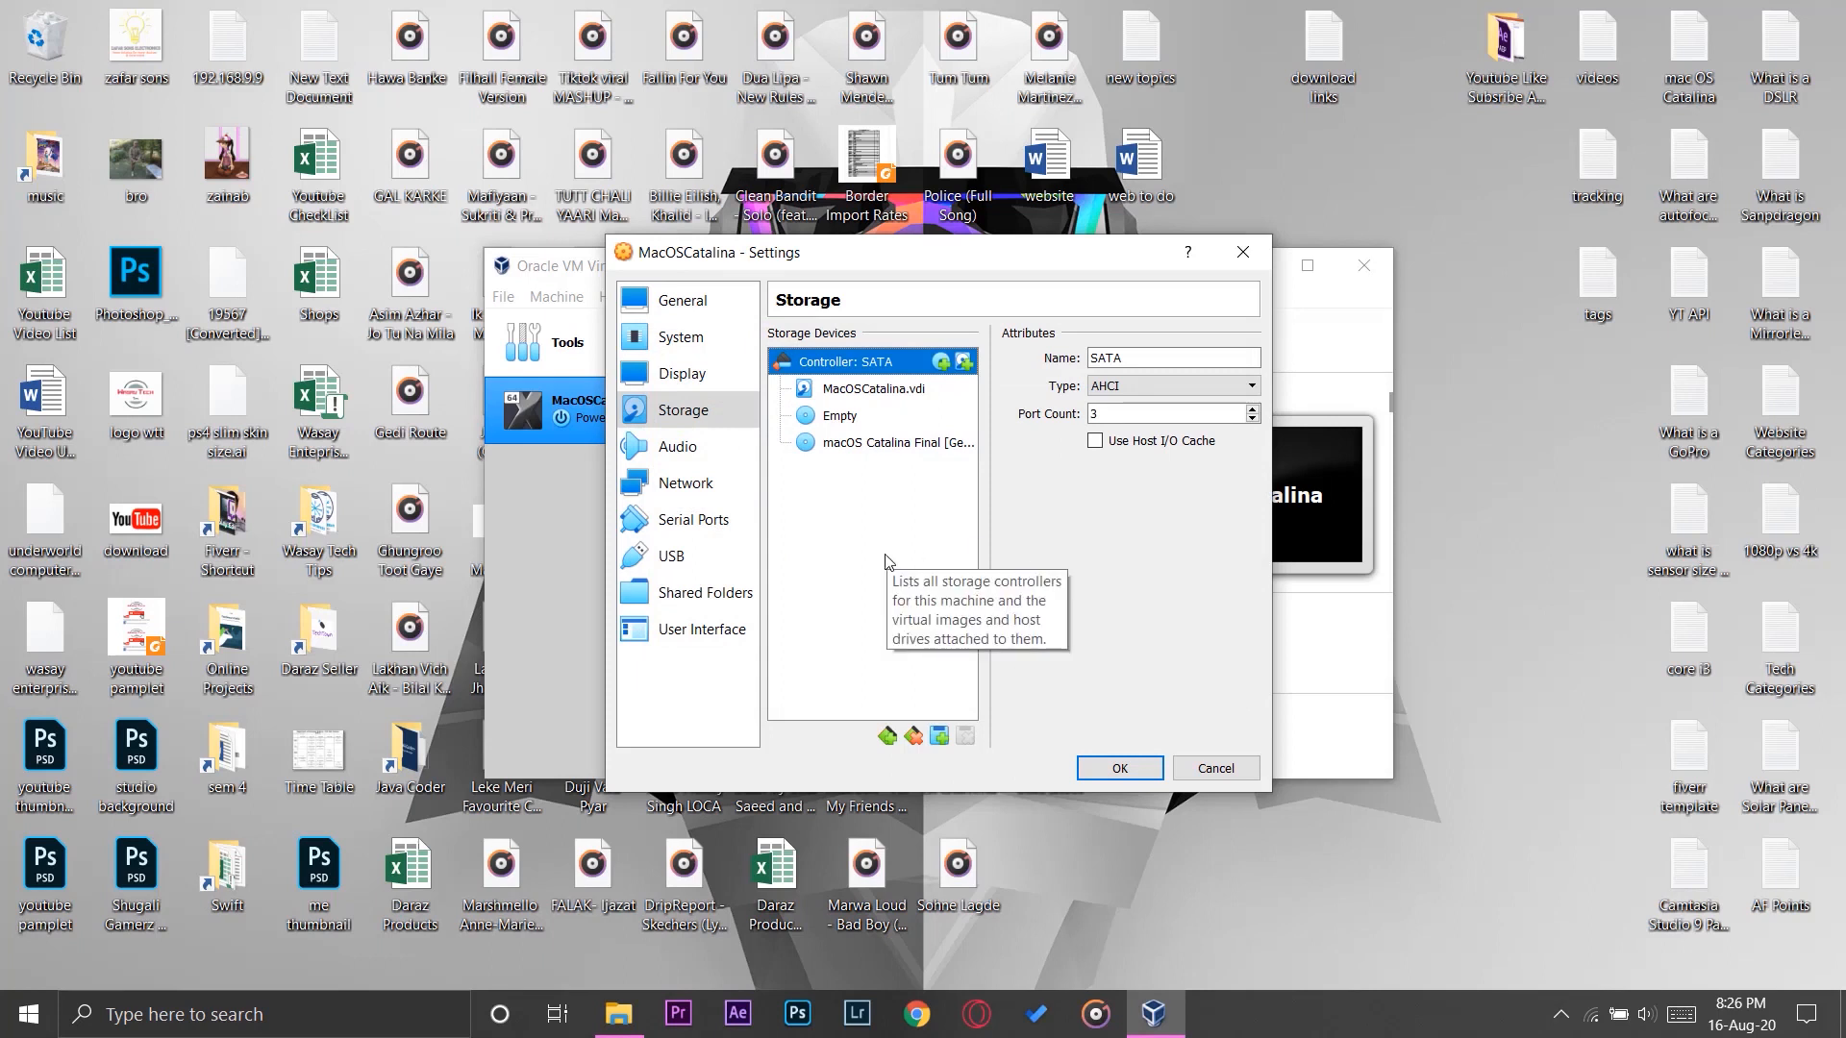
- Review the audio, network, serial port and shared folder settings, select the USB 3.0 (xHCI) controller, and save the virtual machine's settings
left_click(735, 444)
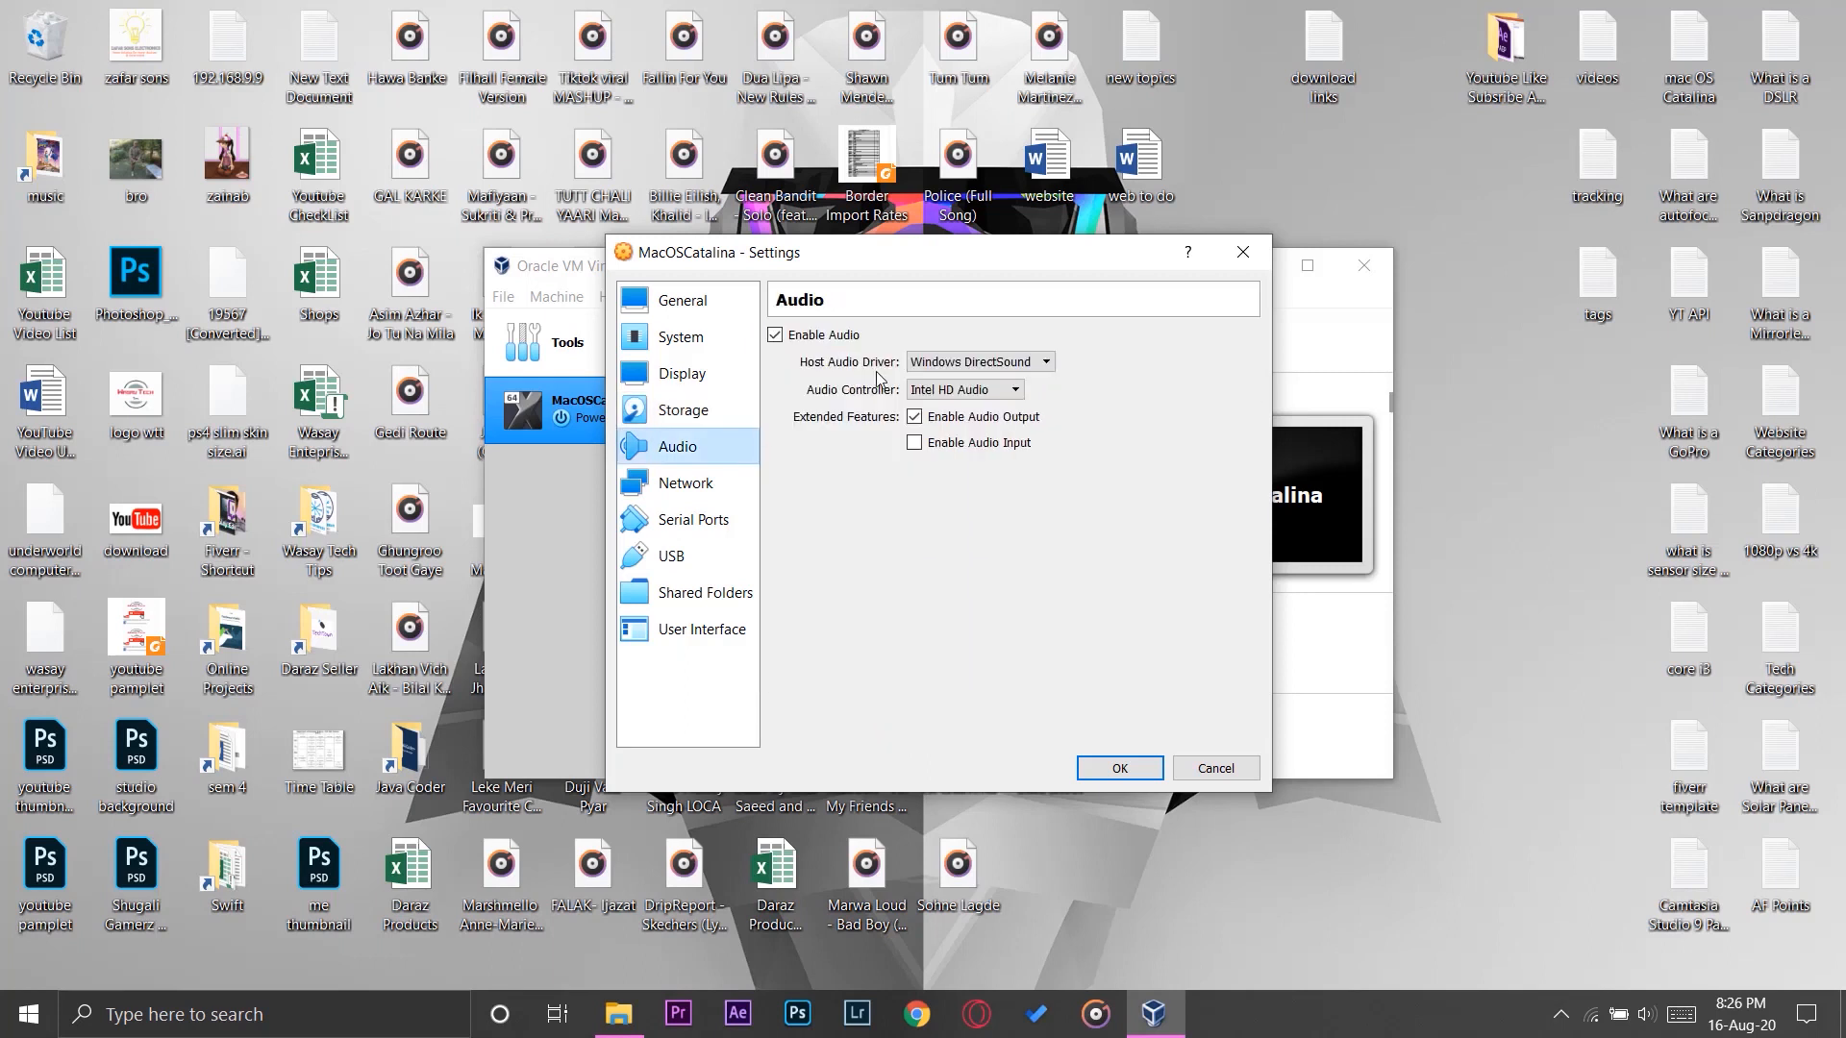
left_click(736, 472)
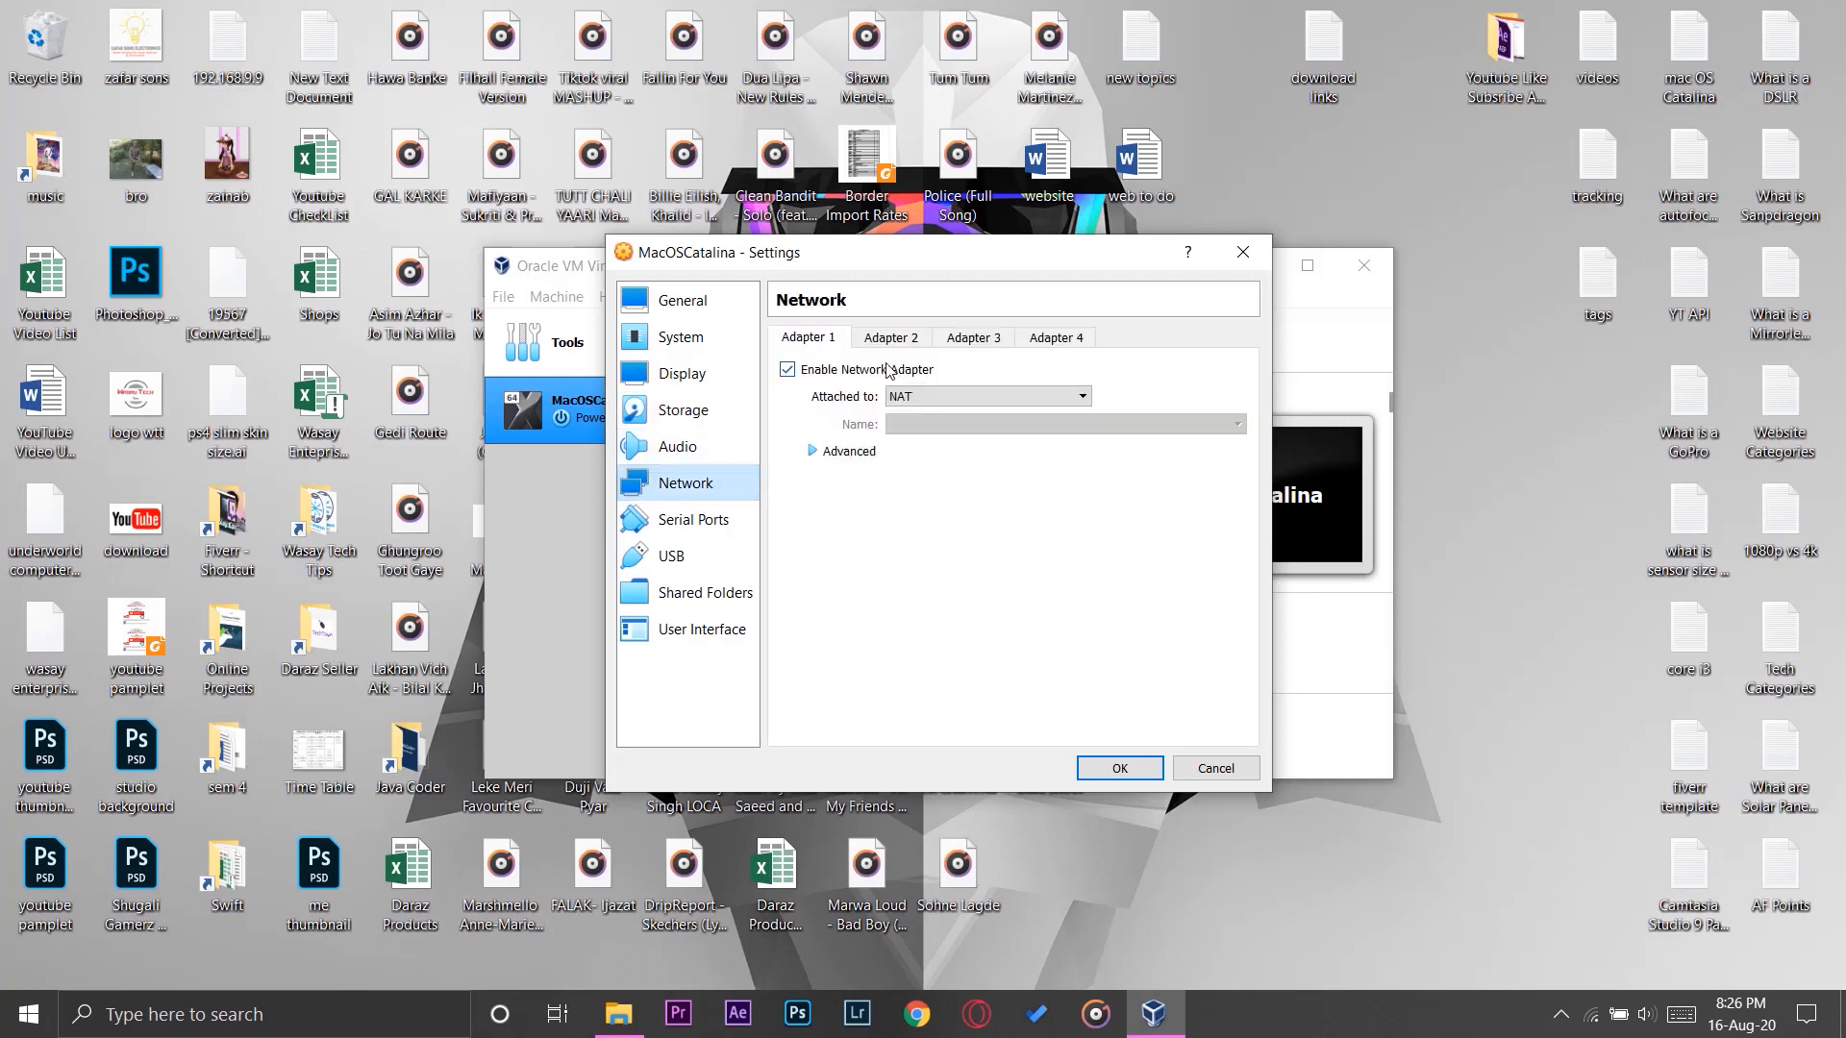
left_click(746, 520)
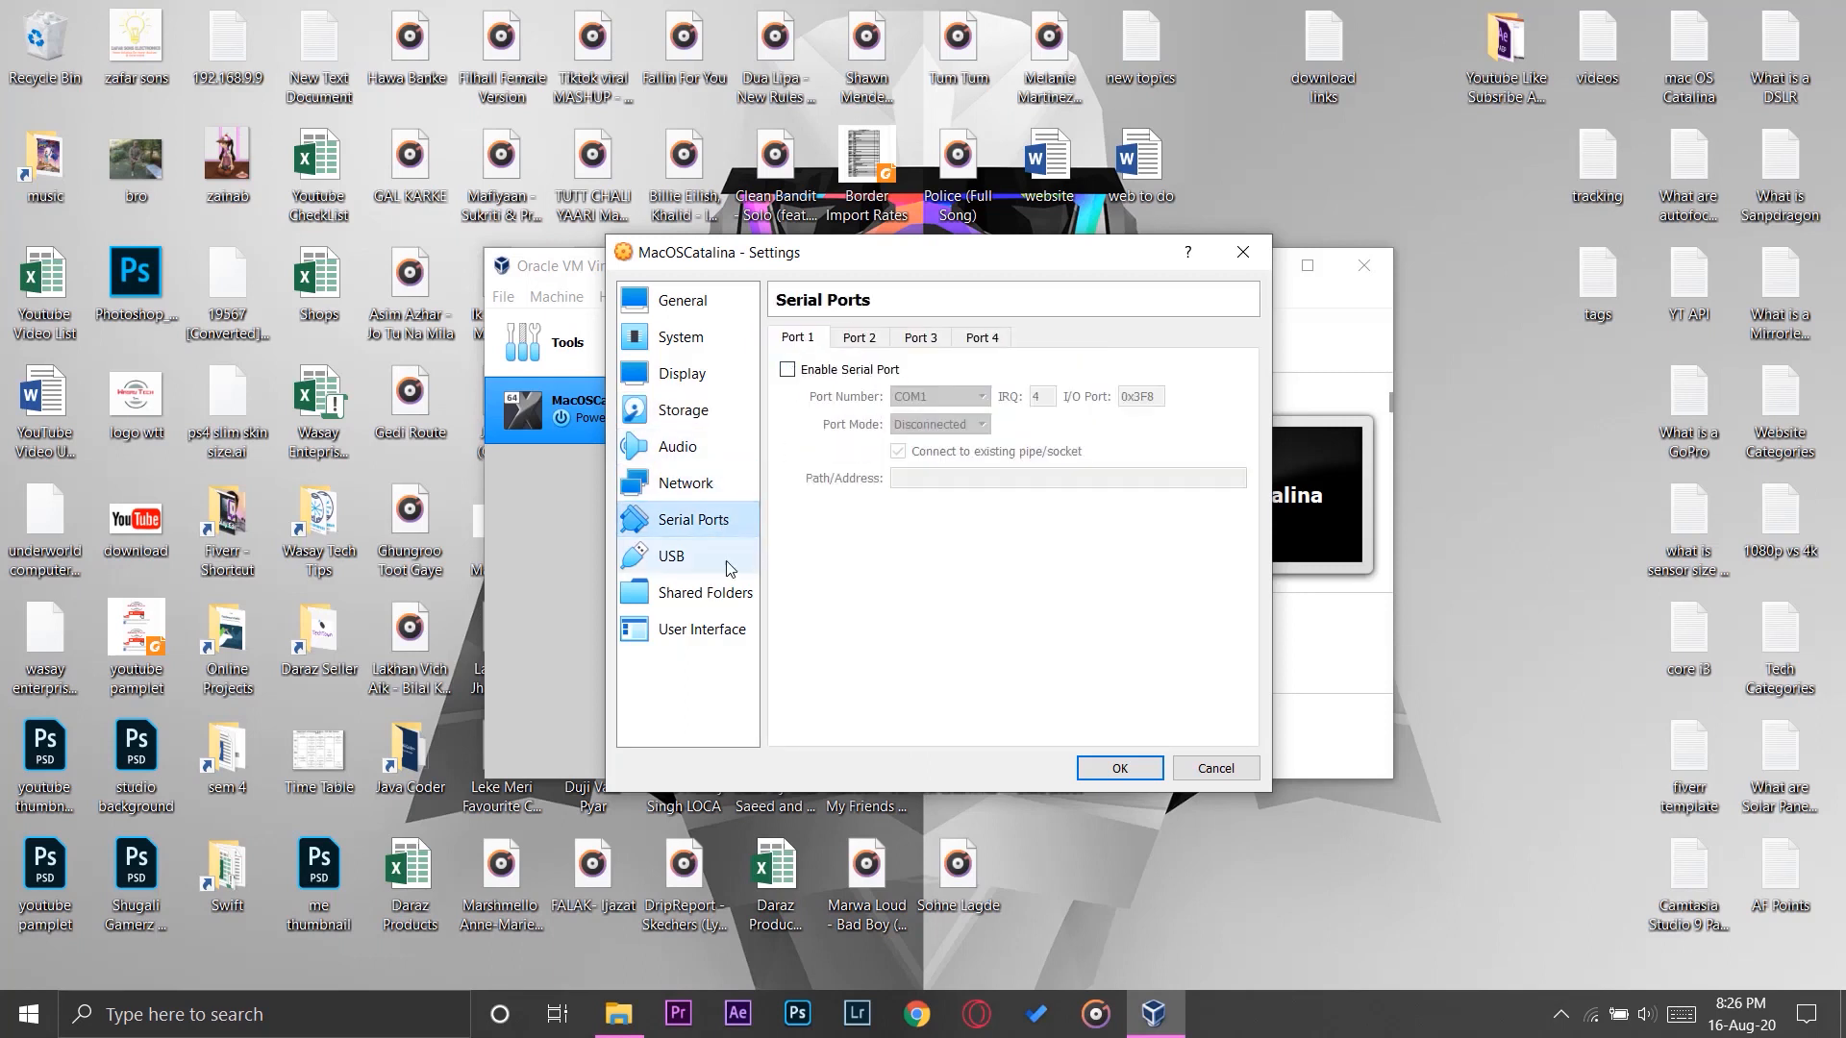
left_click(728, 565)
left_click(825, 416)
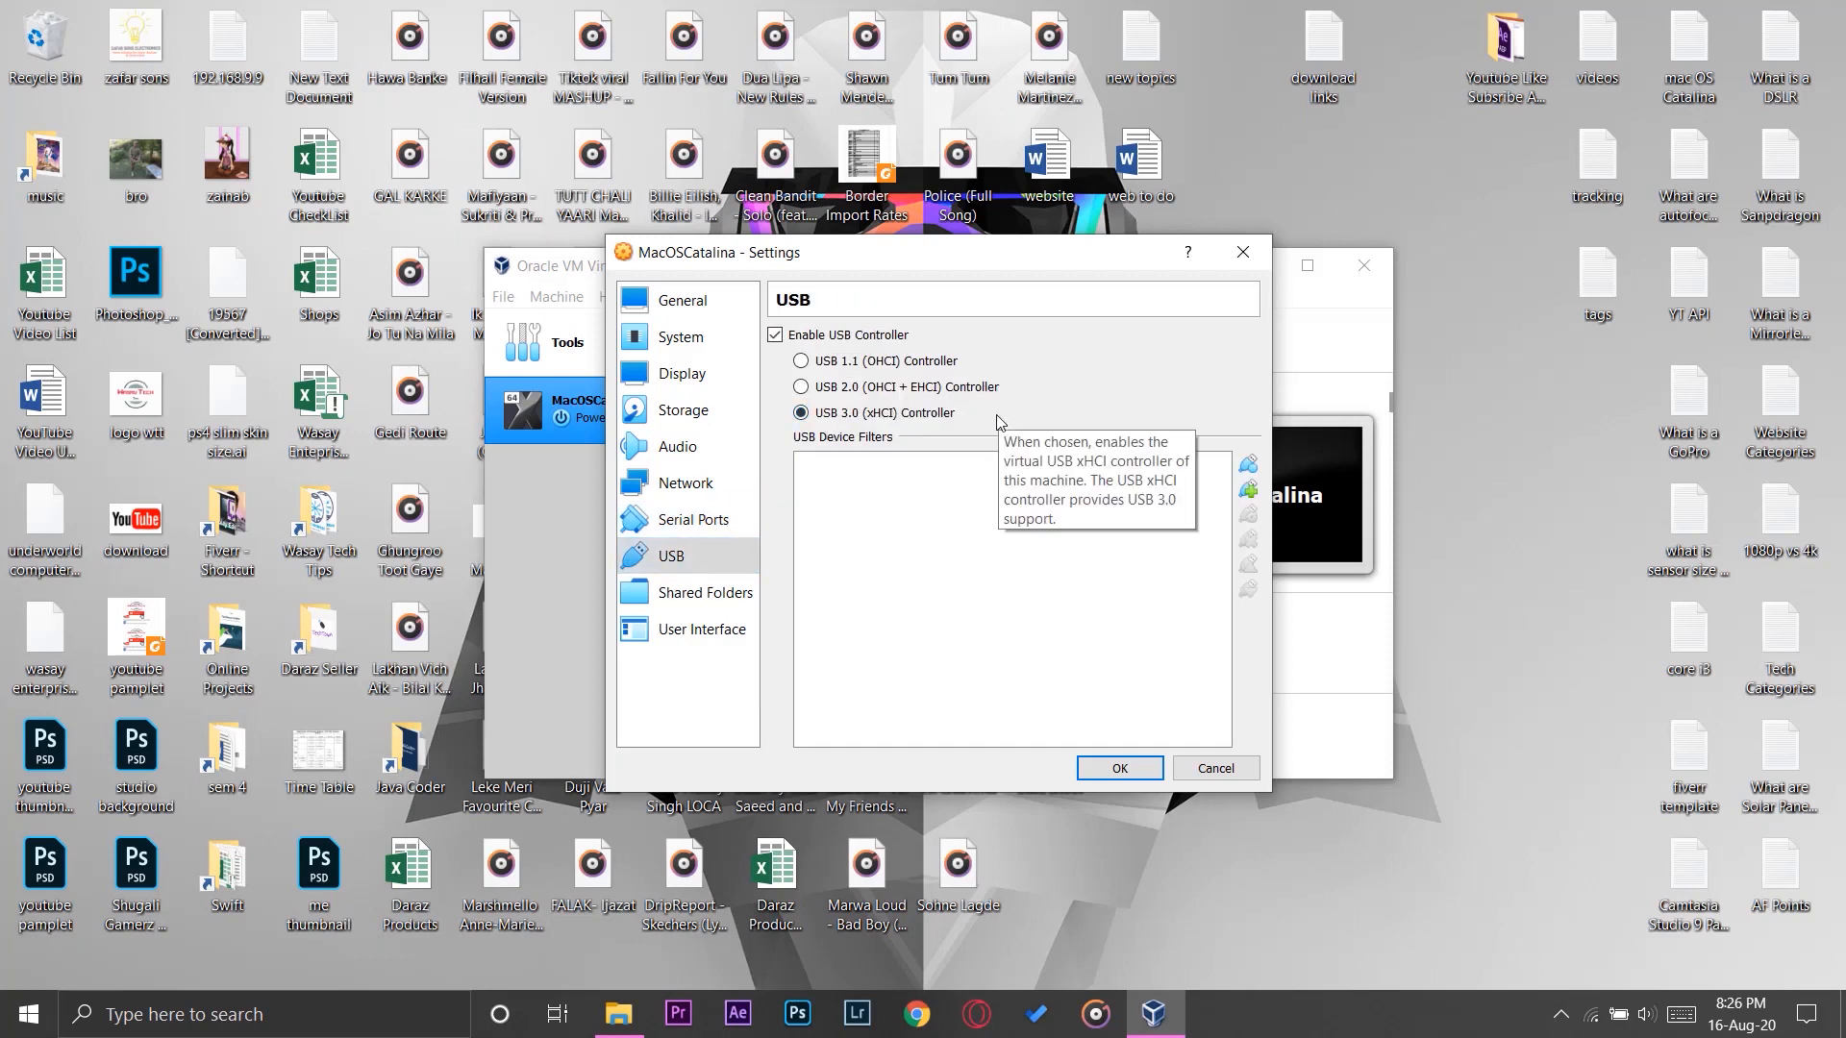
left_click(712, 594)
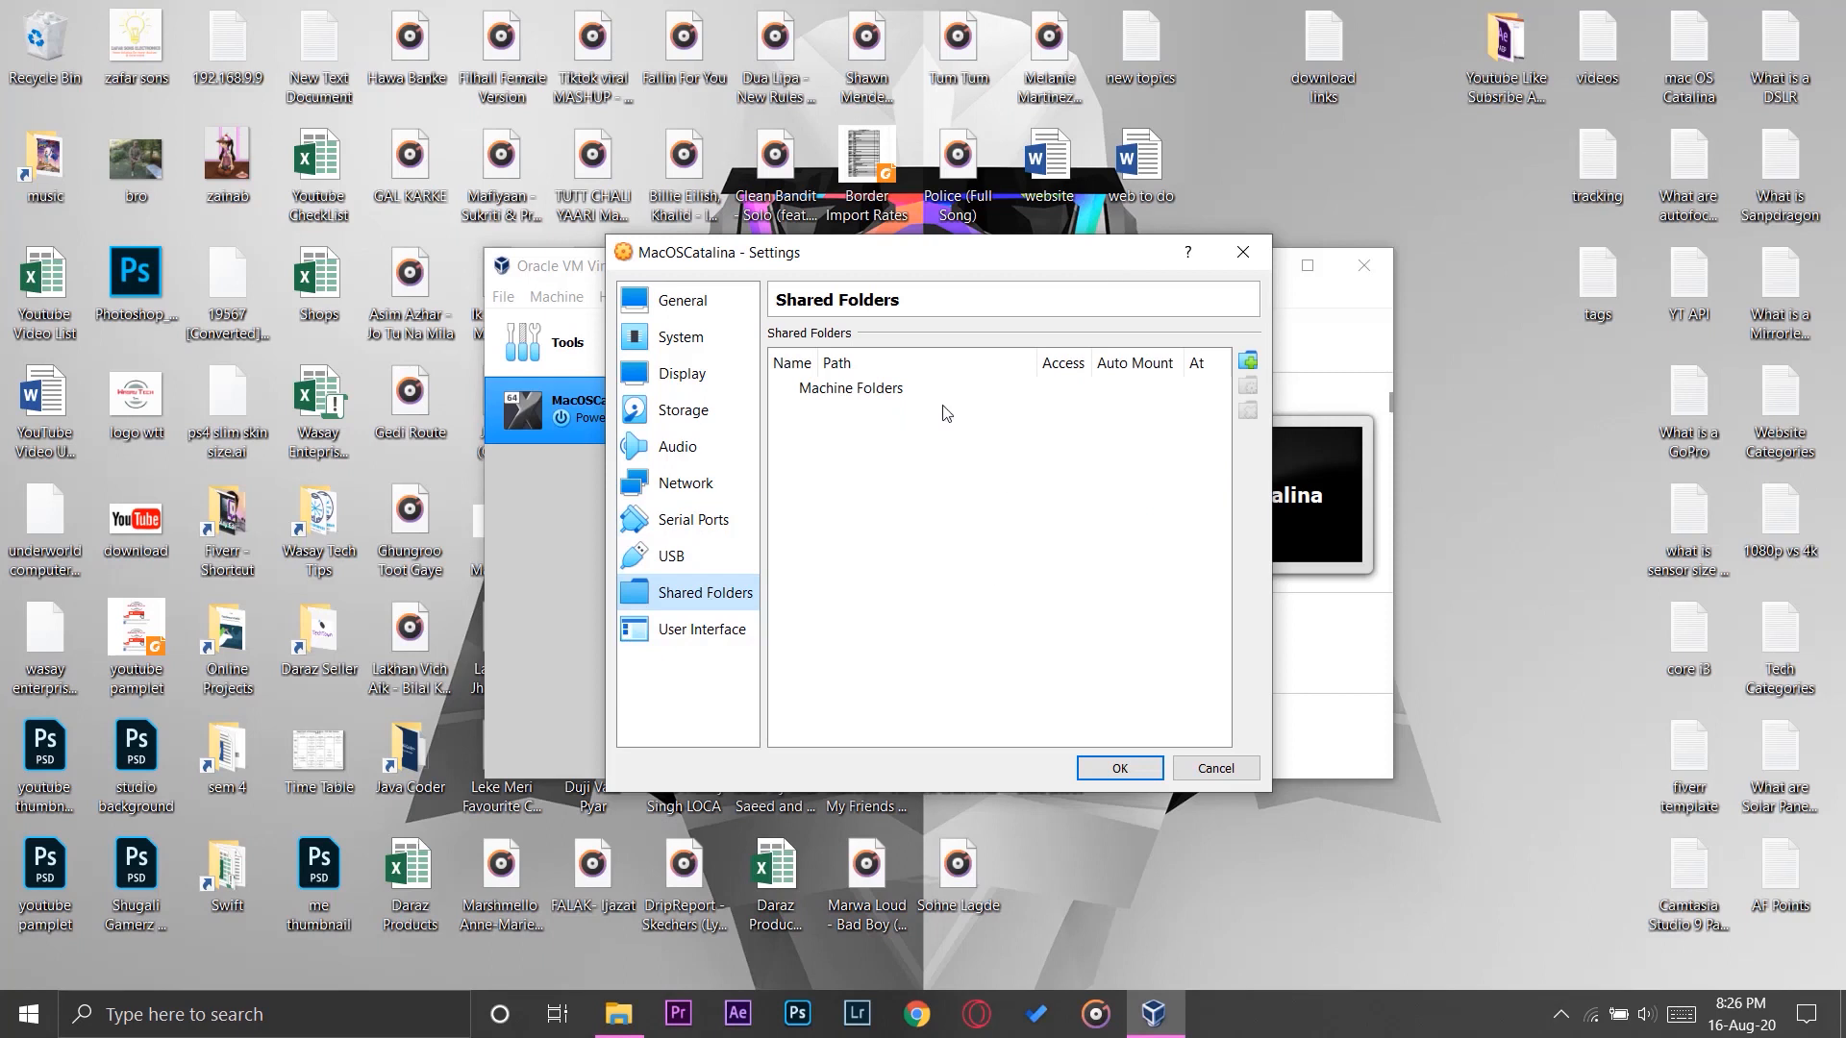
left_click(1120, 768)
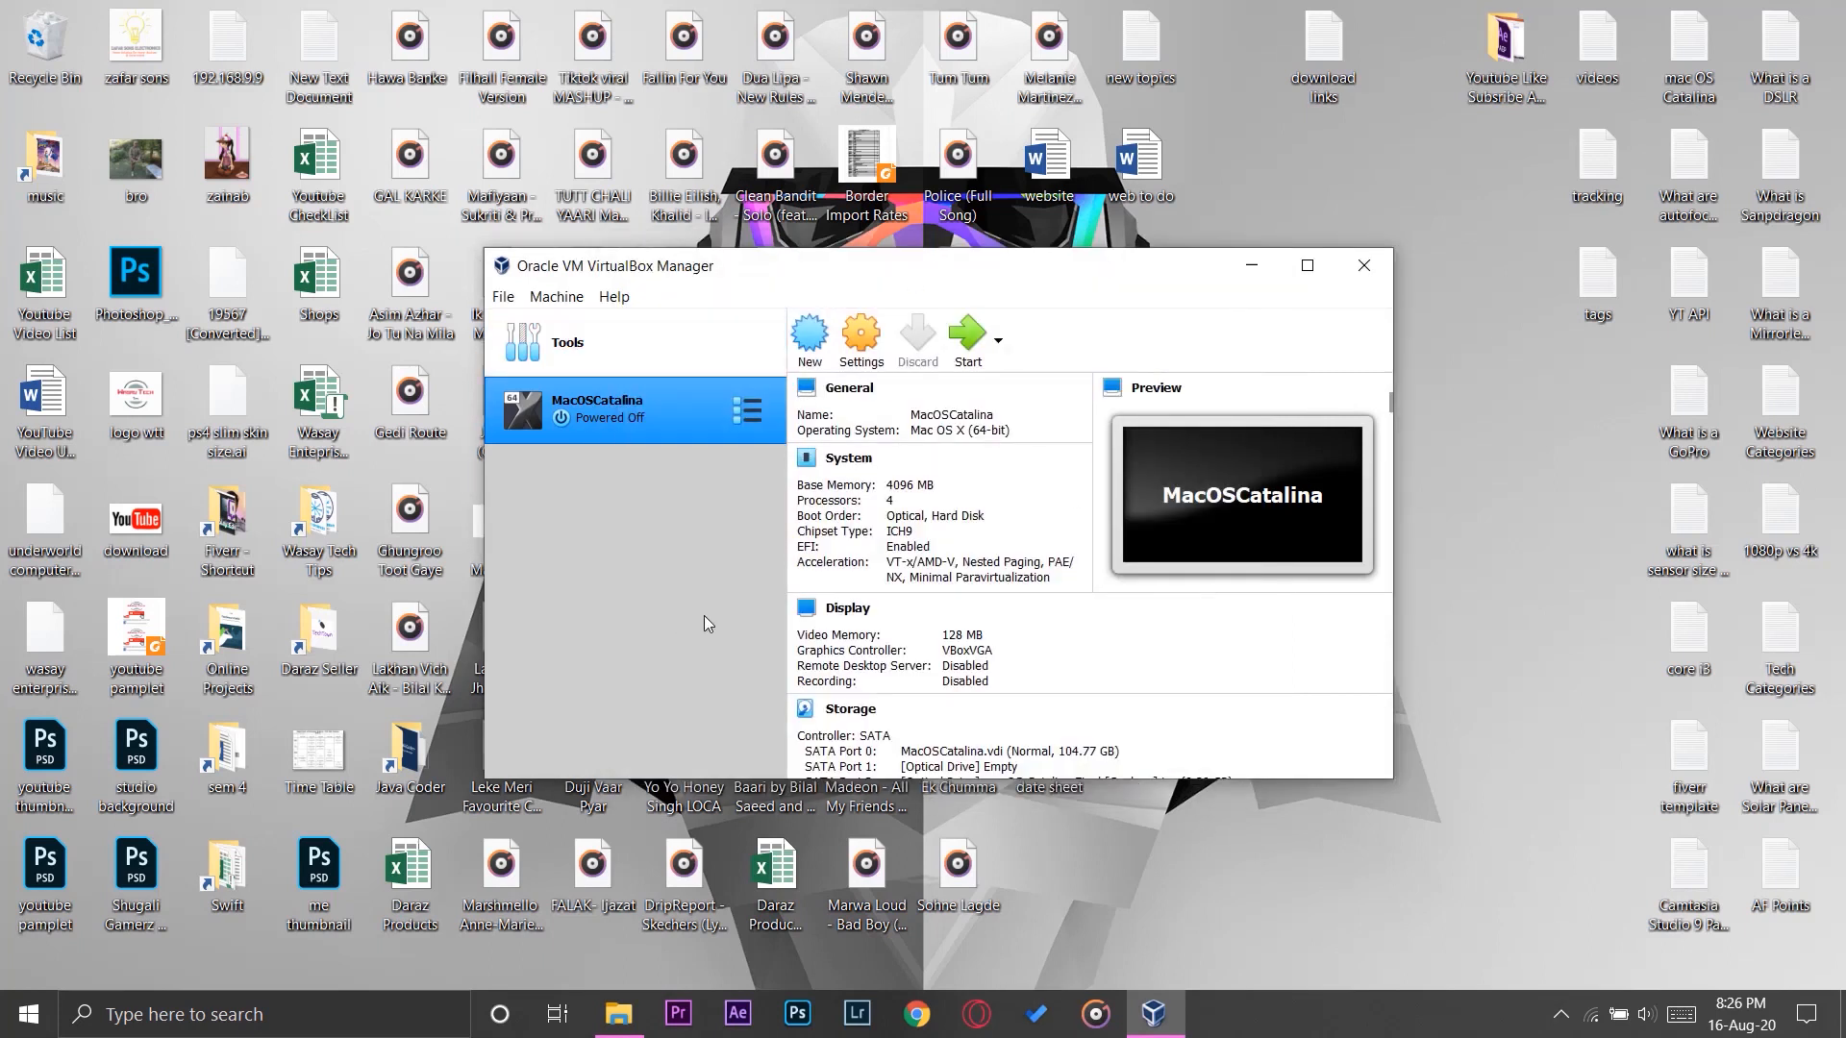
- Find Command Prompt with a Windows search for cmd and run it as administrator
left_click(257, 1029)
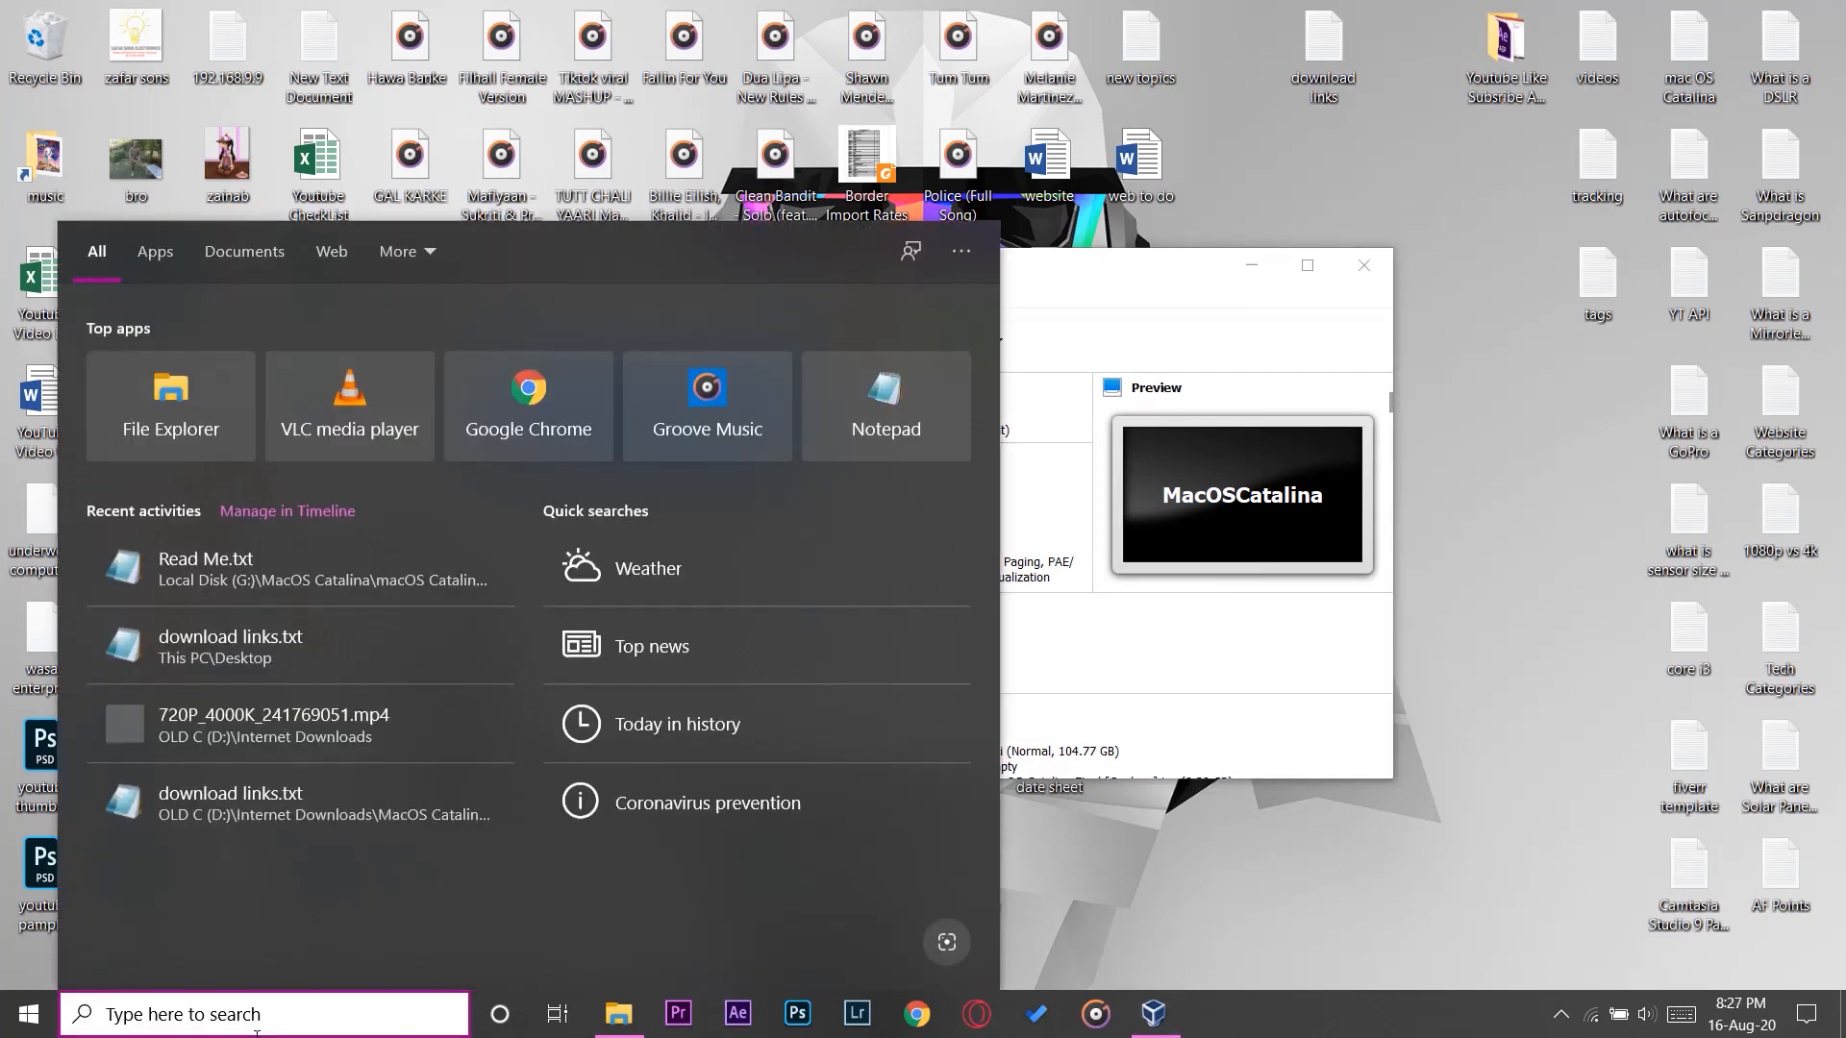
type("cmd")
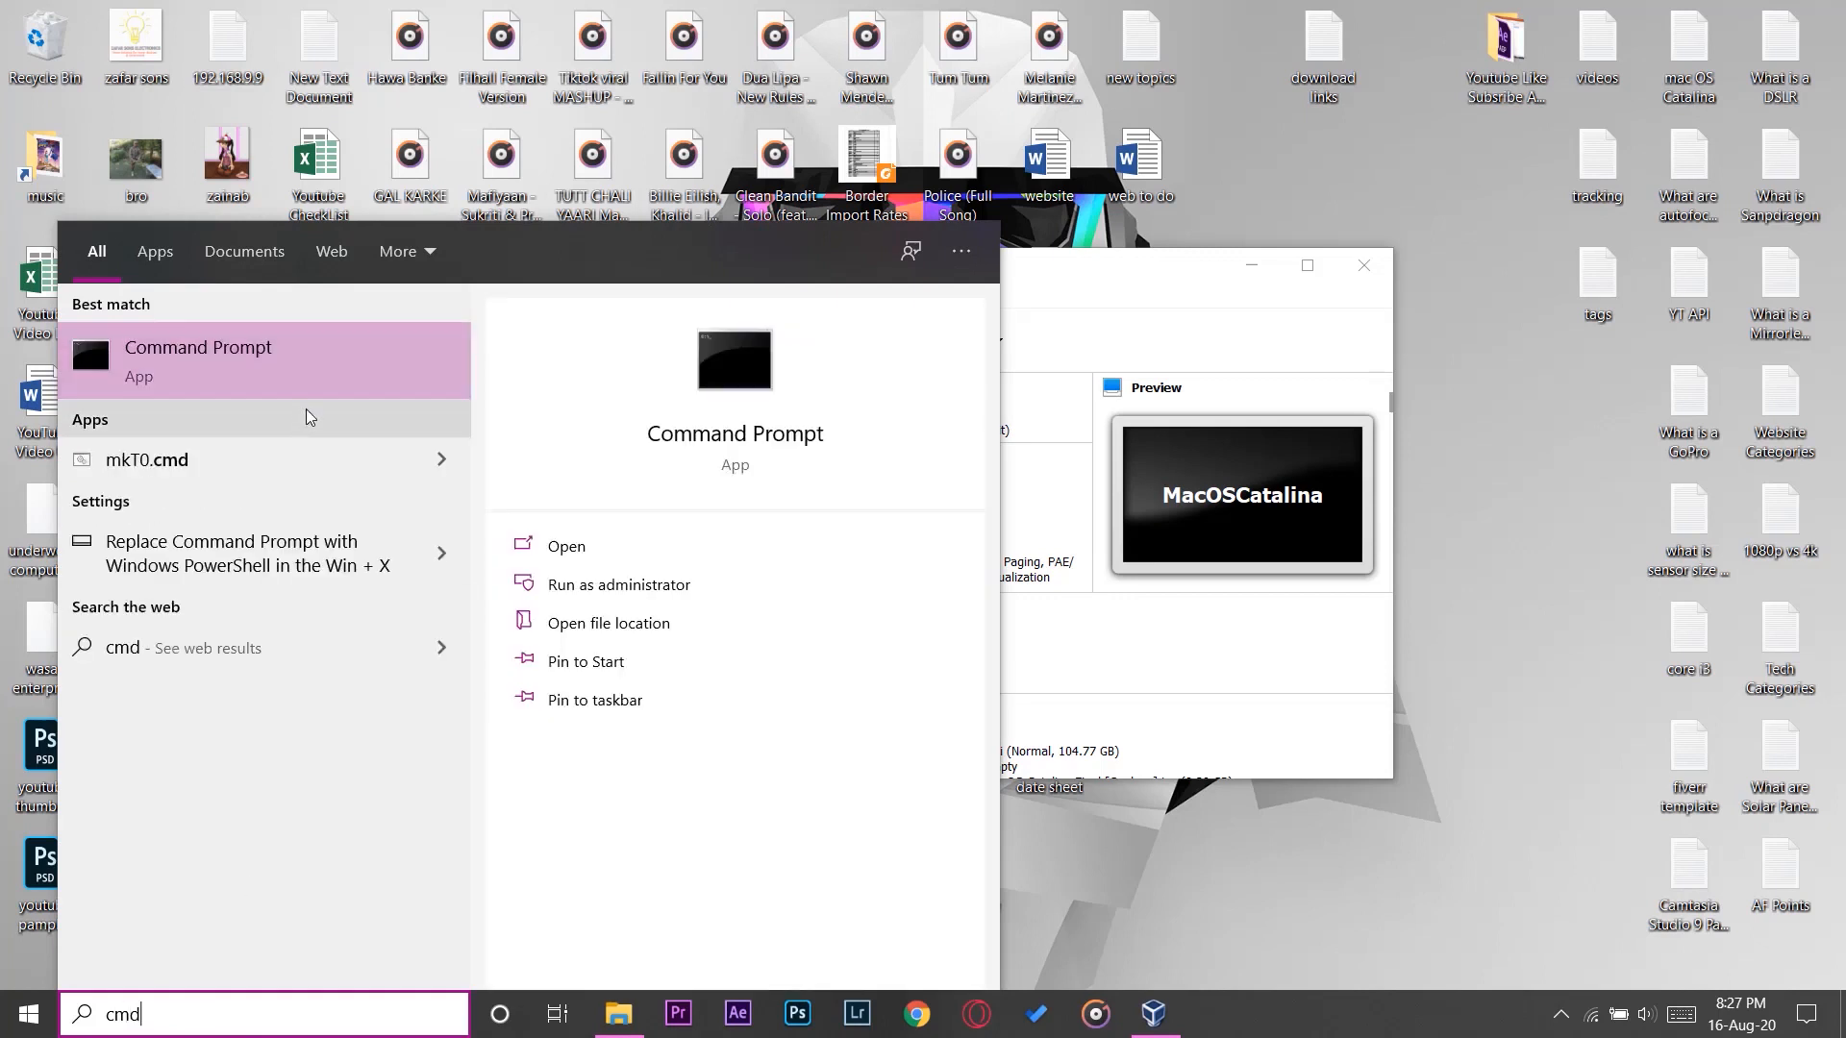
right_click(221, 360)
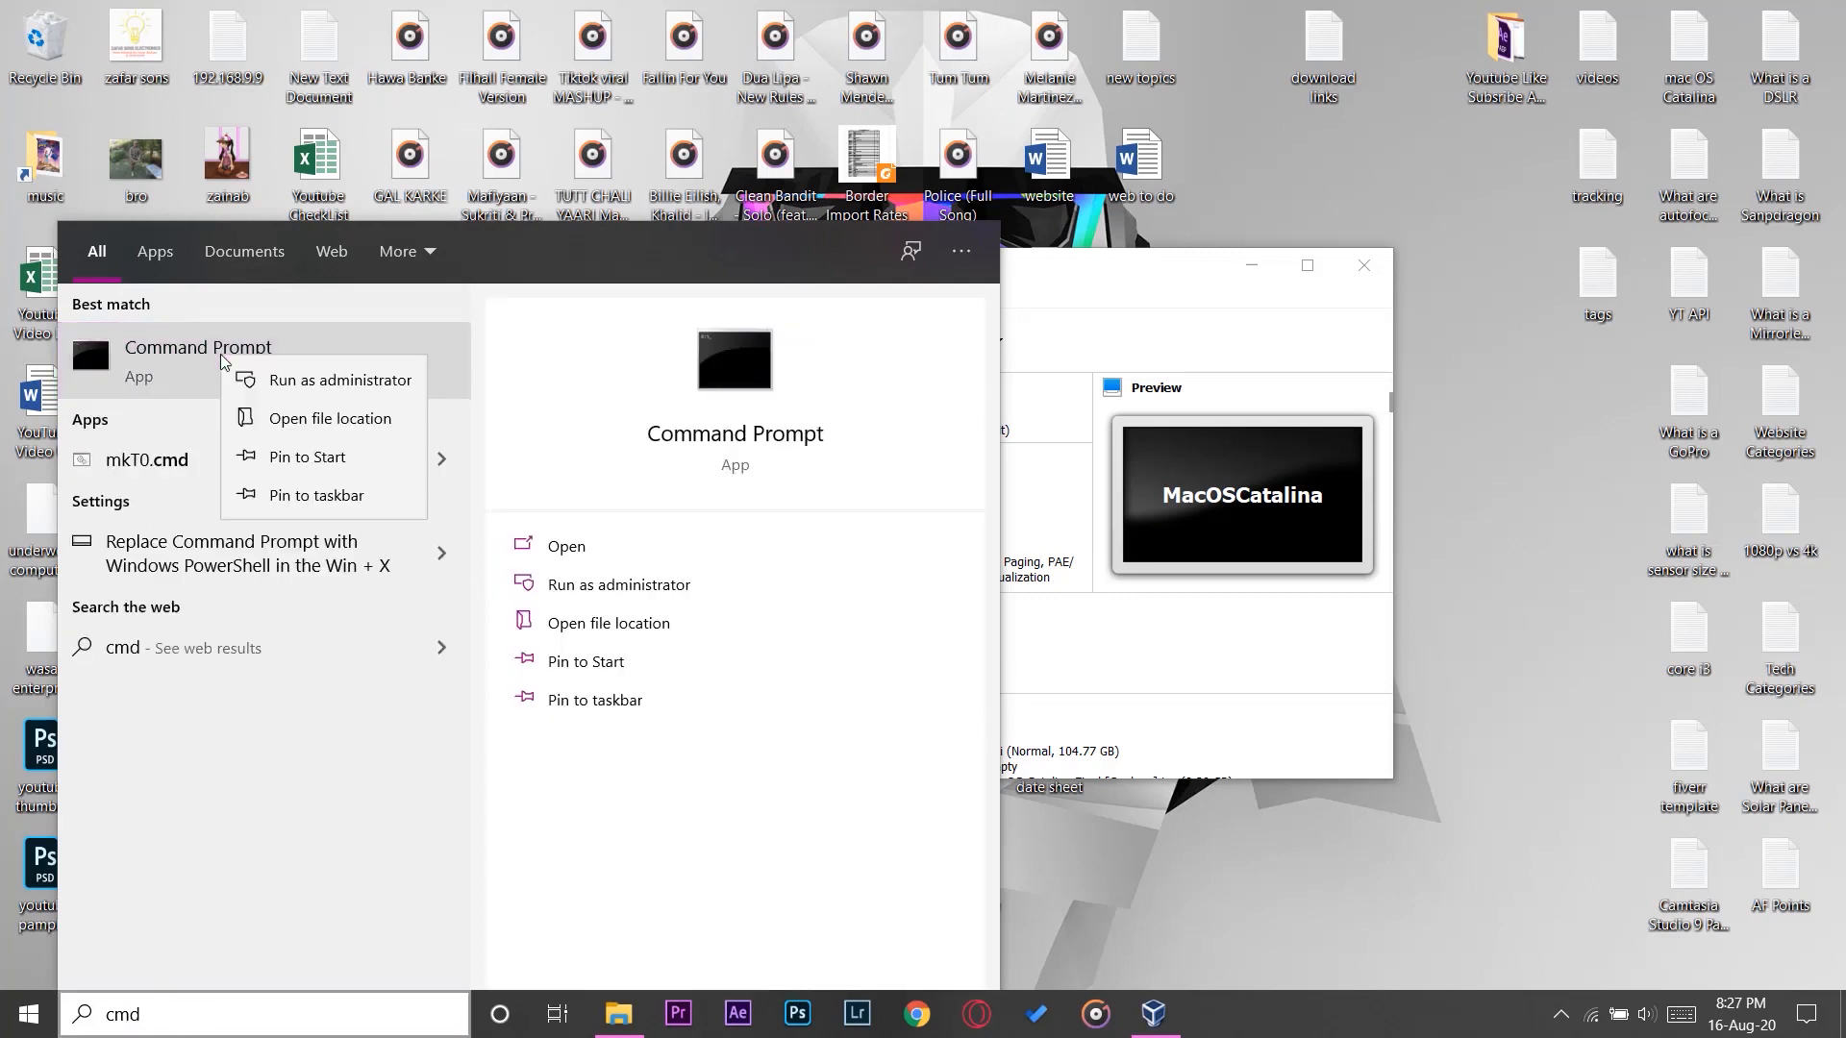
left_click(242, 379)
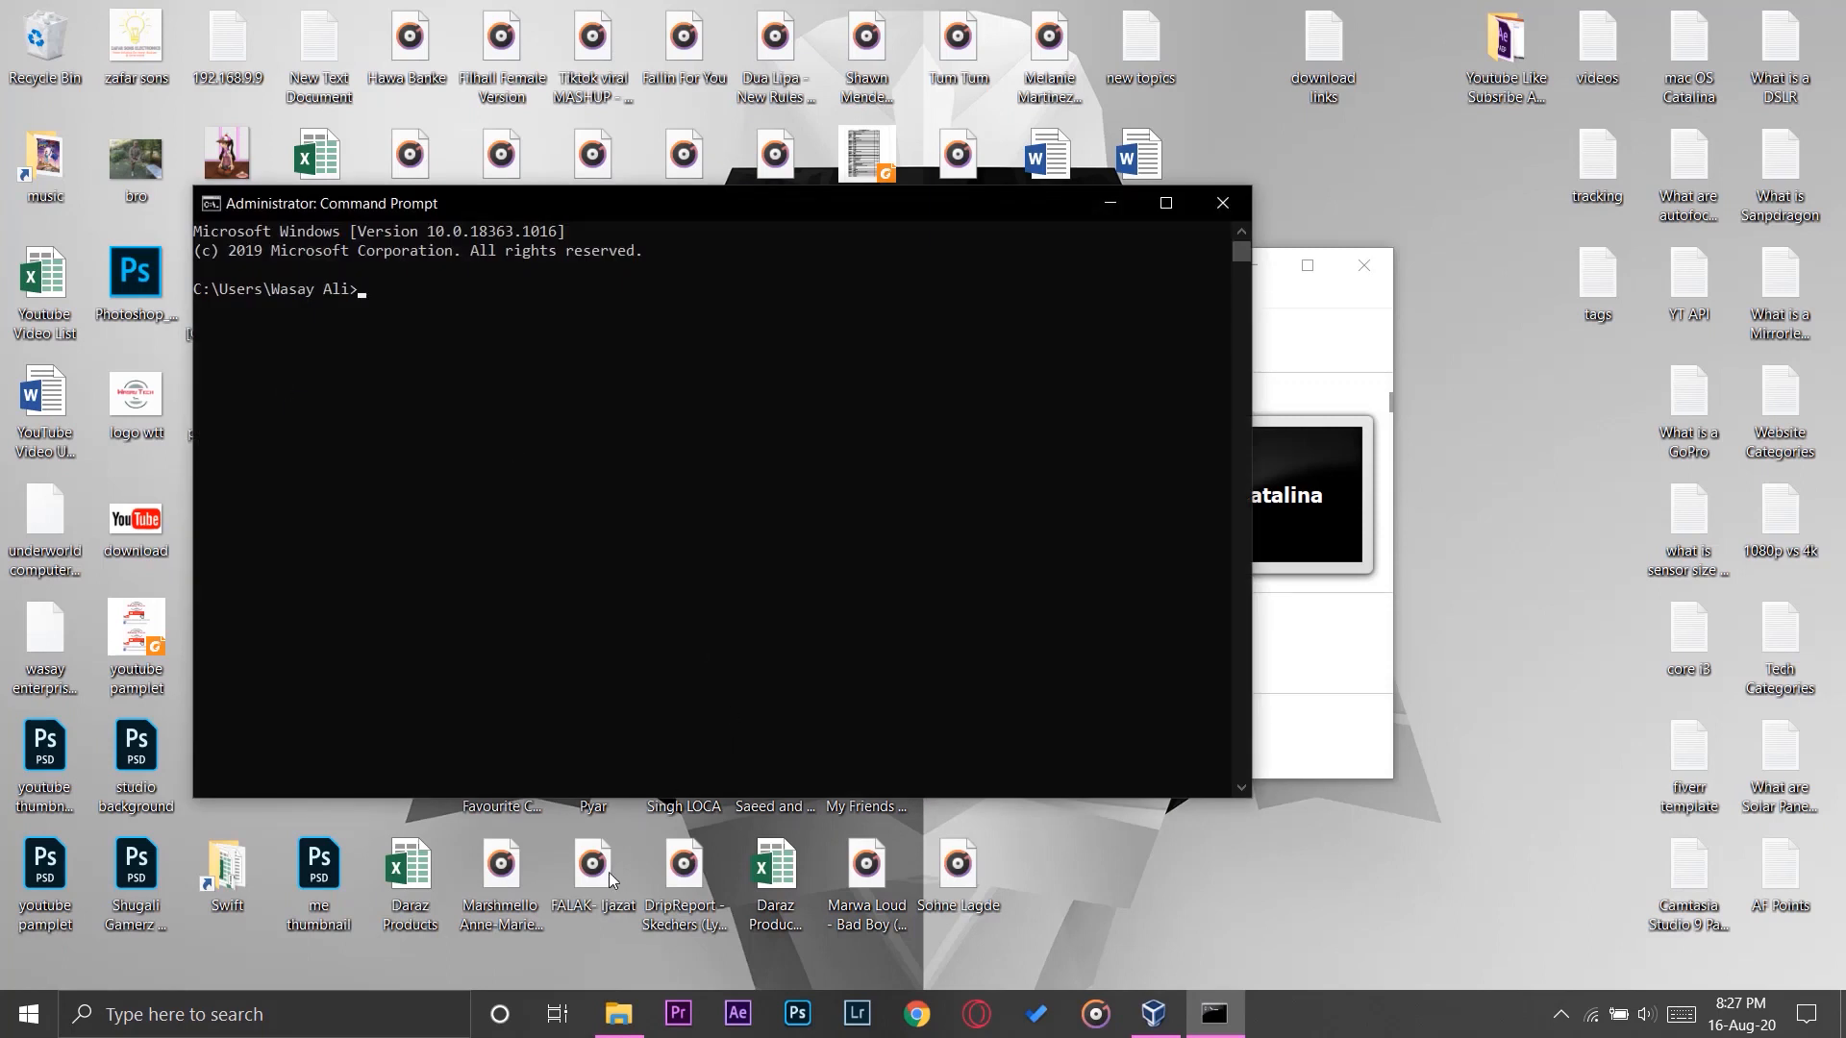
- Switch to File Explorer and open the MacOS Code text file from the folder named all on drive G
left_click(618, 1014)
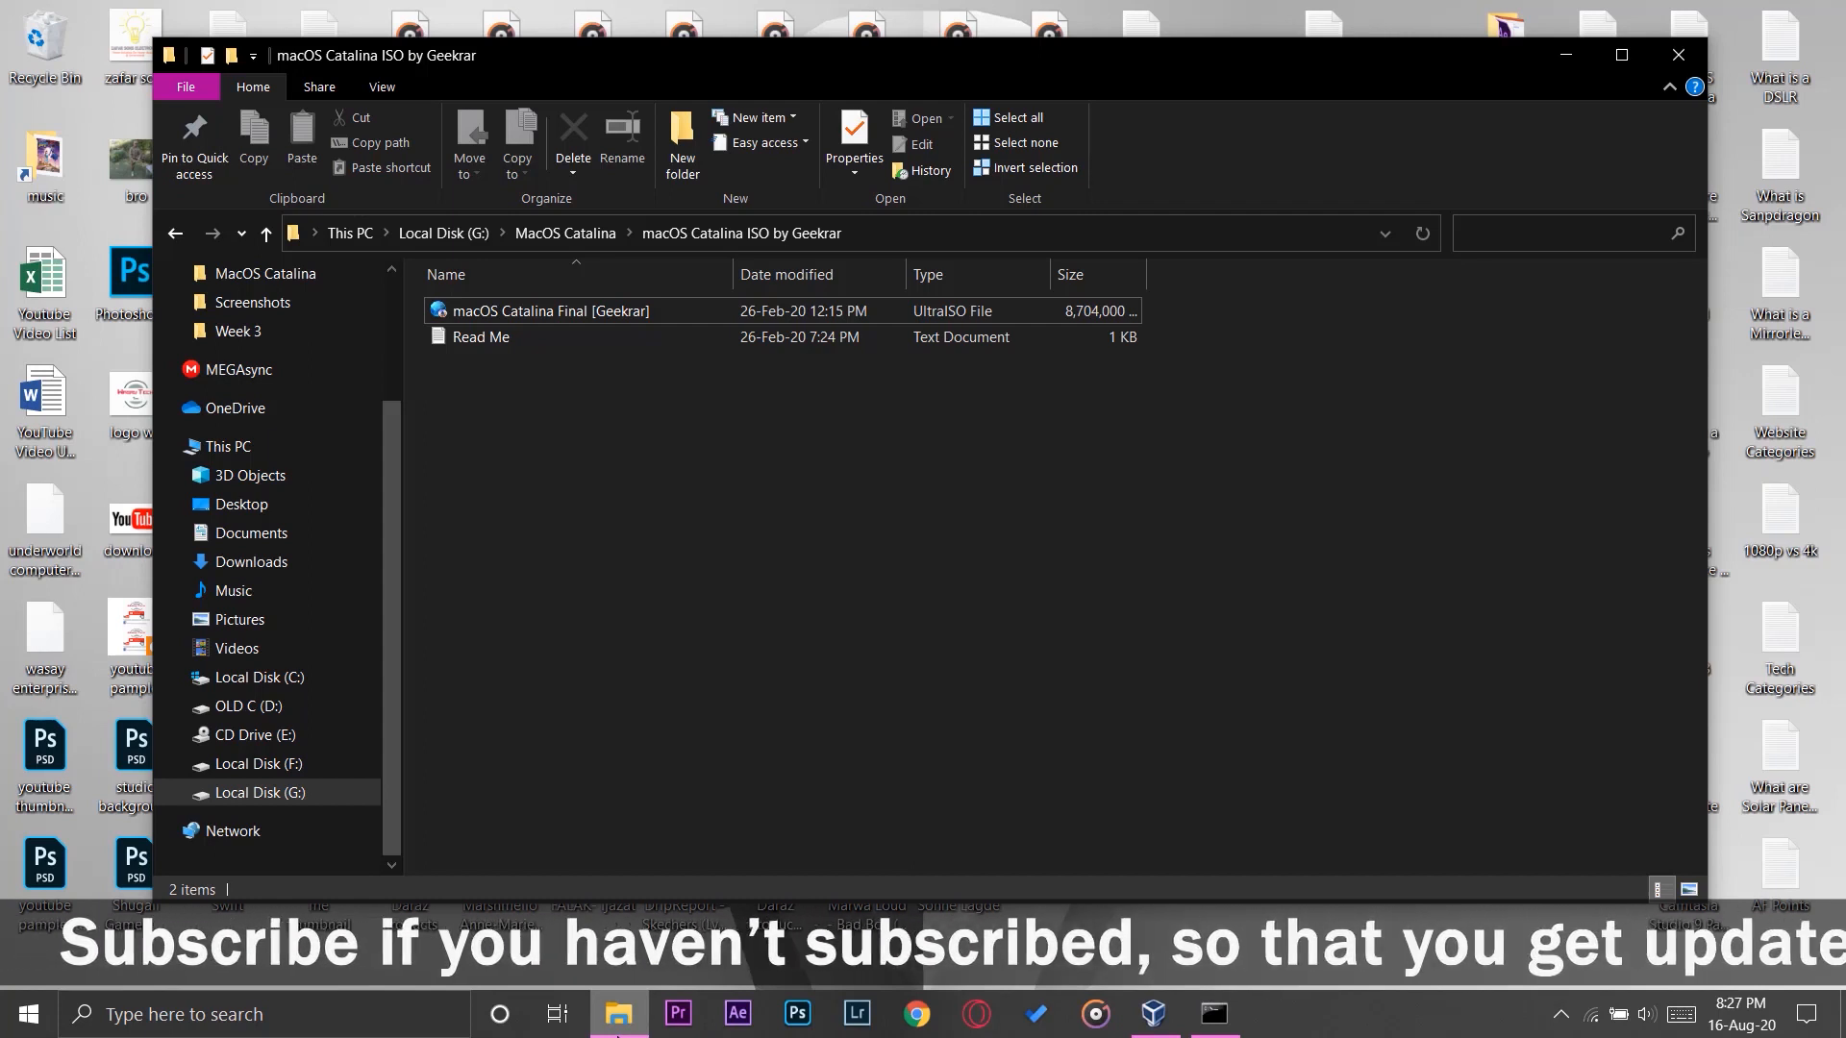
left_click(163, 237)
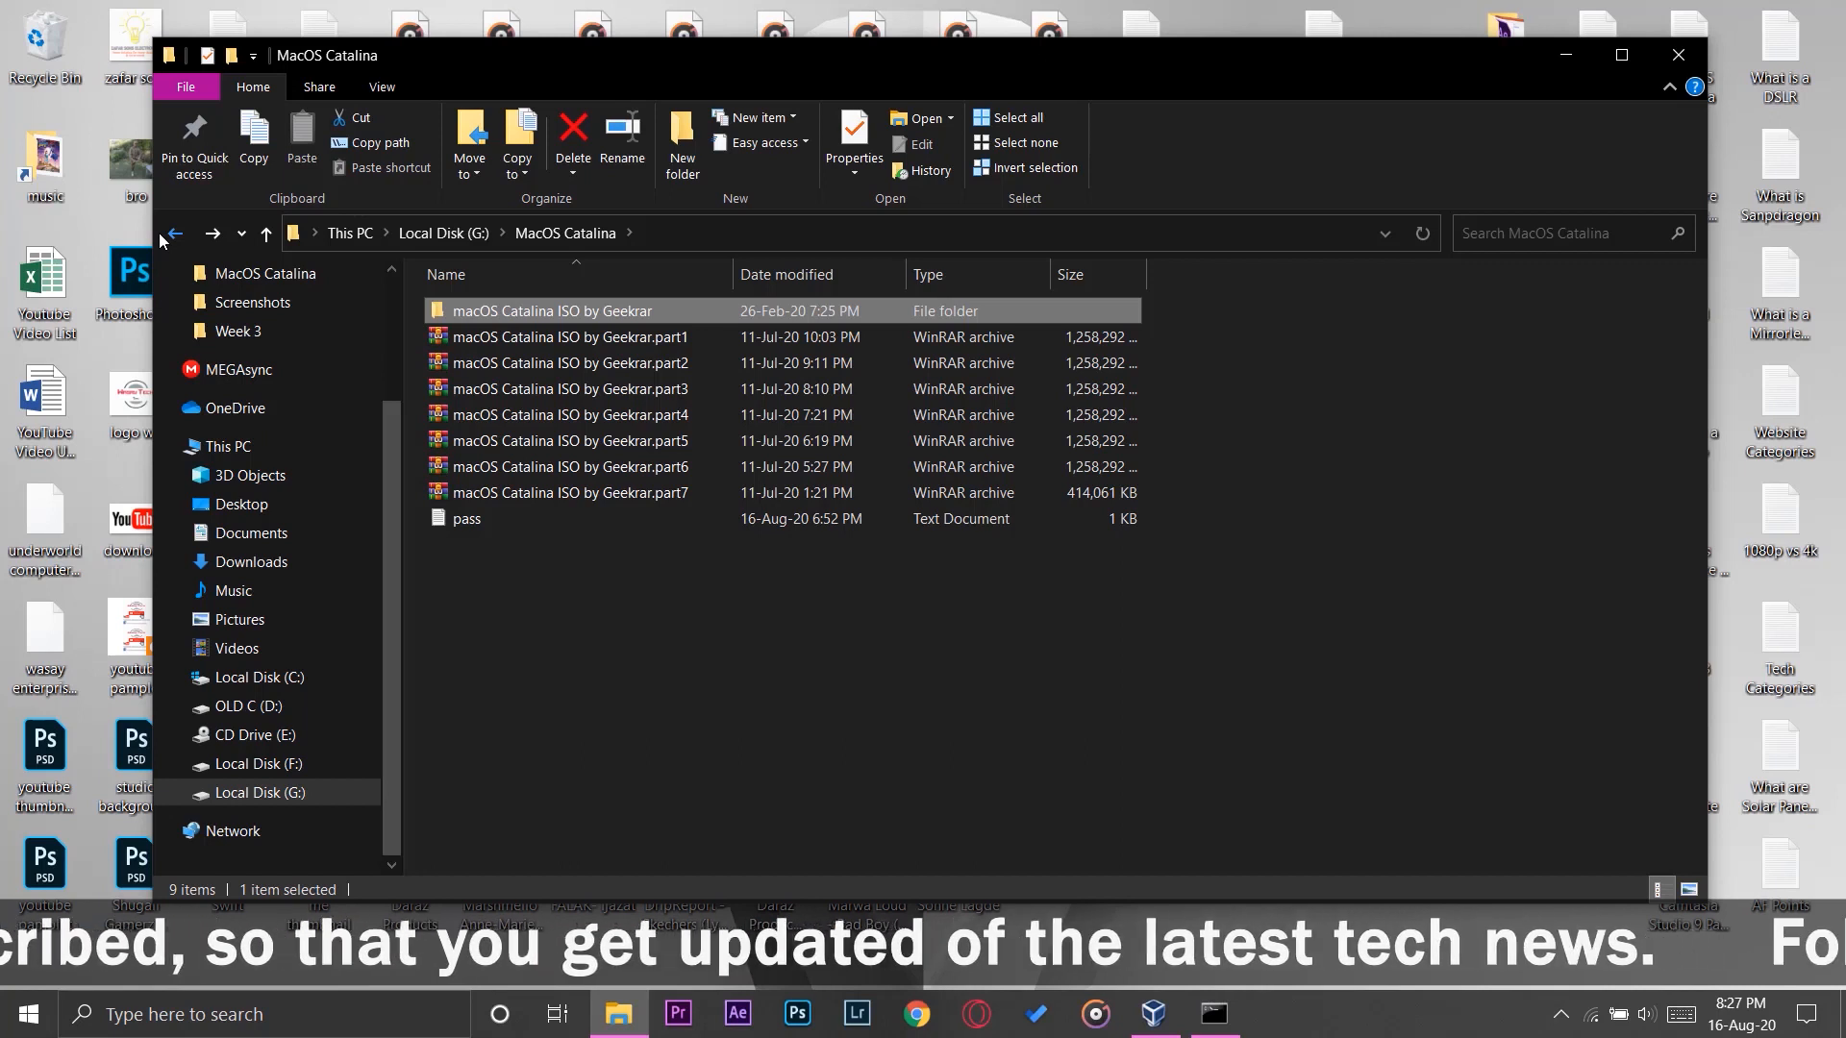
left_click(166, 238)
double_click(566, 309)
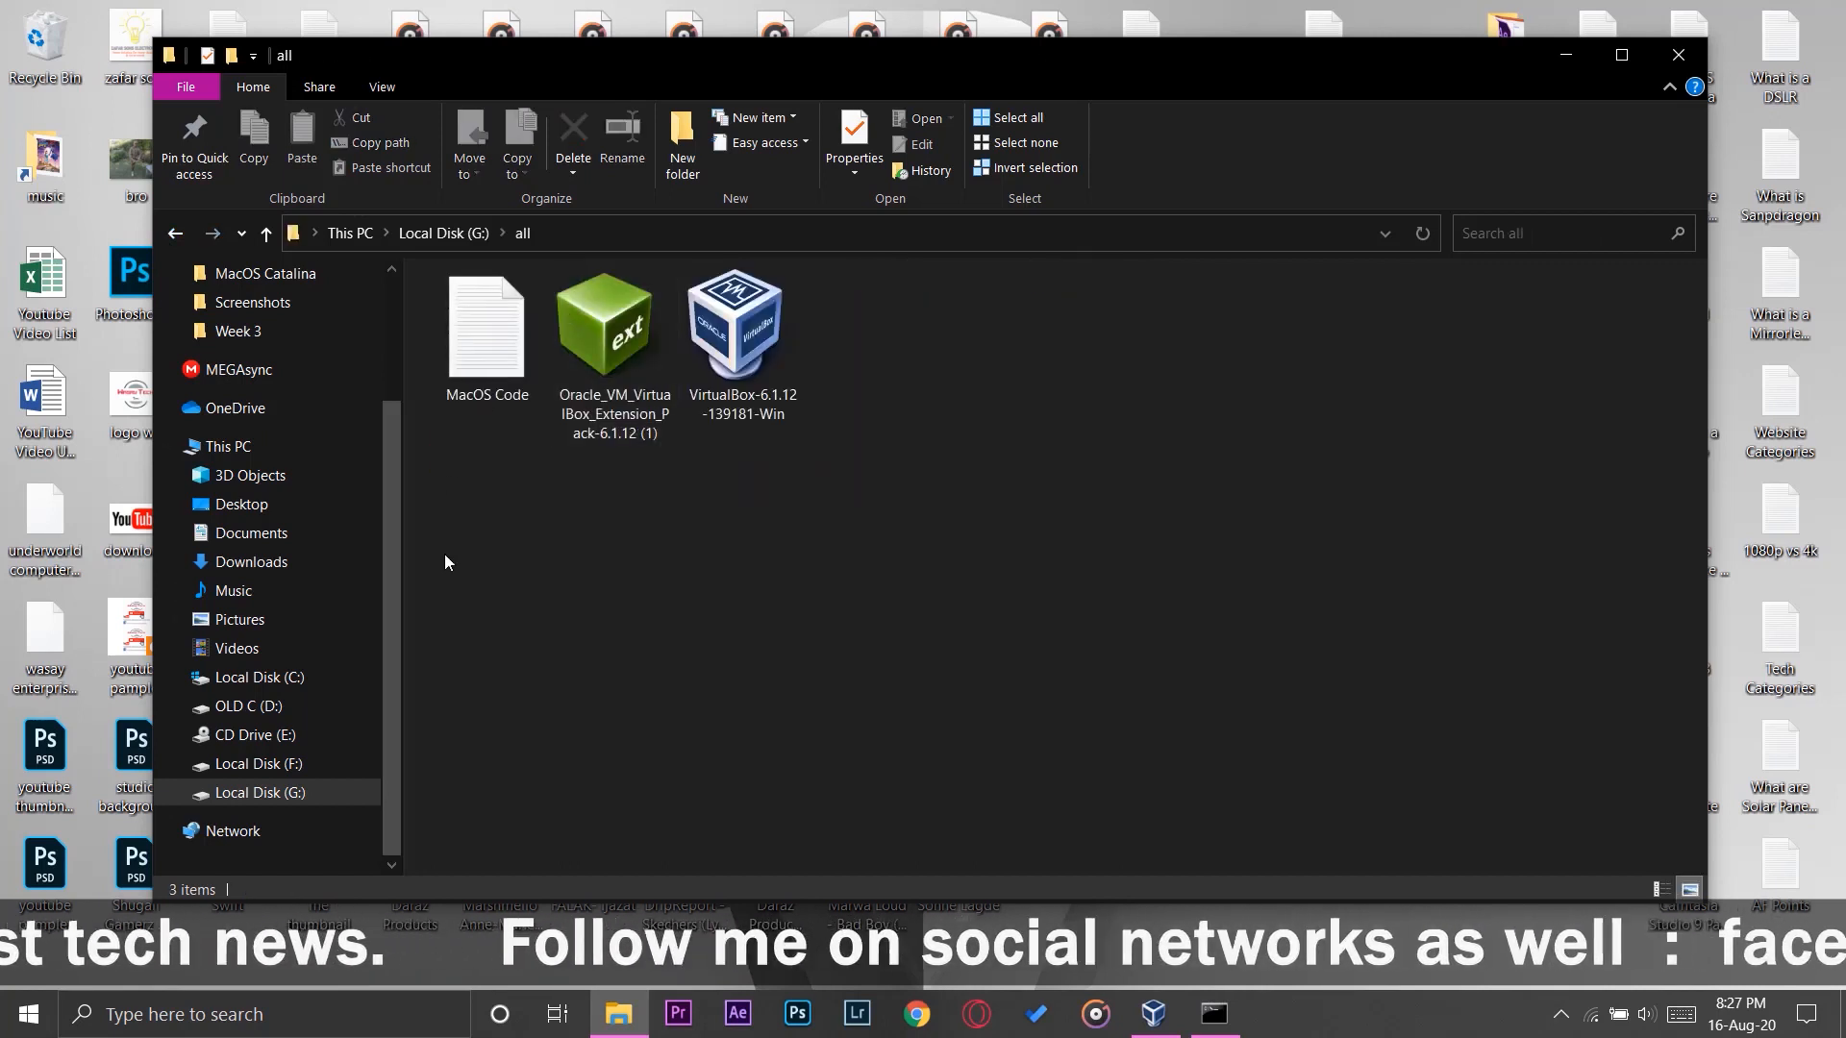
left_click(492, 348)
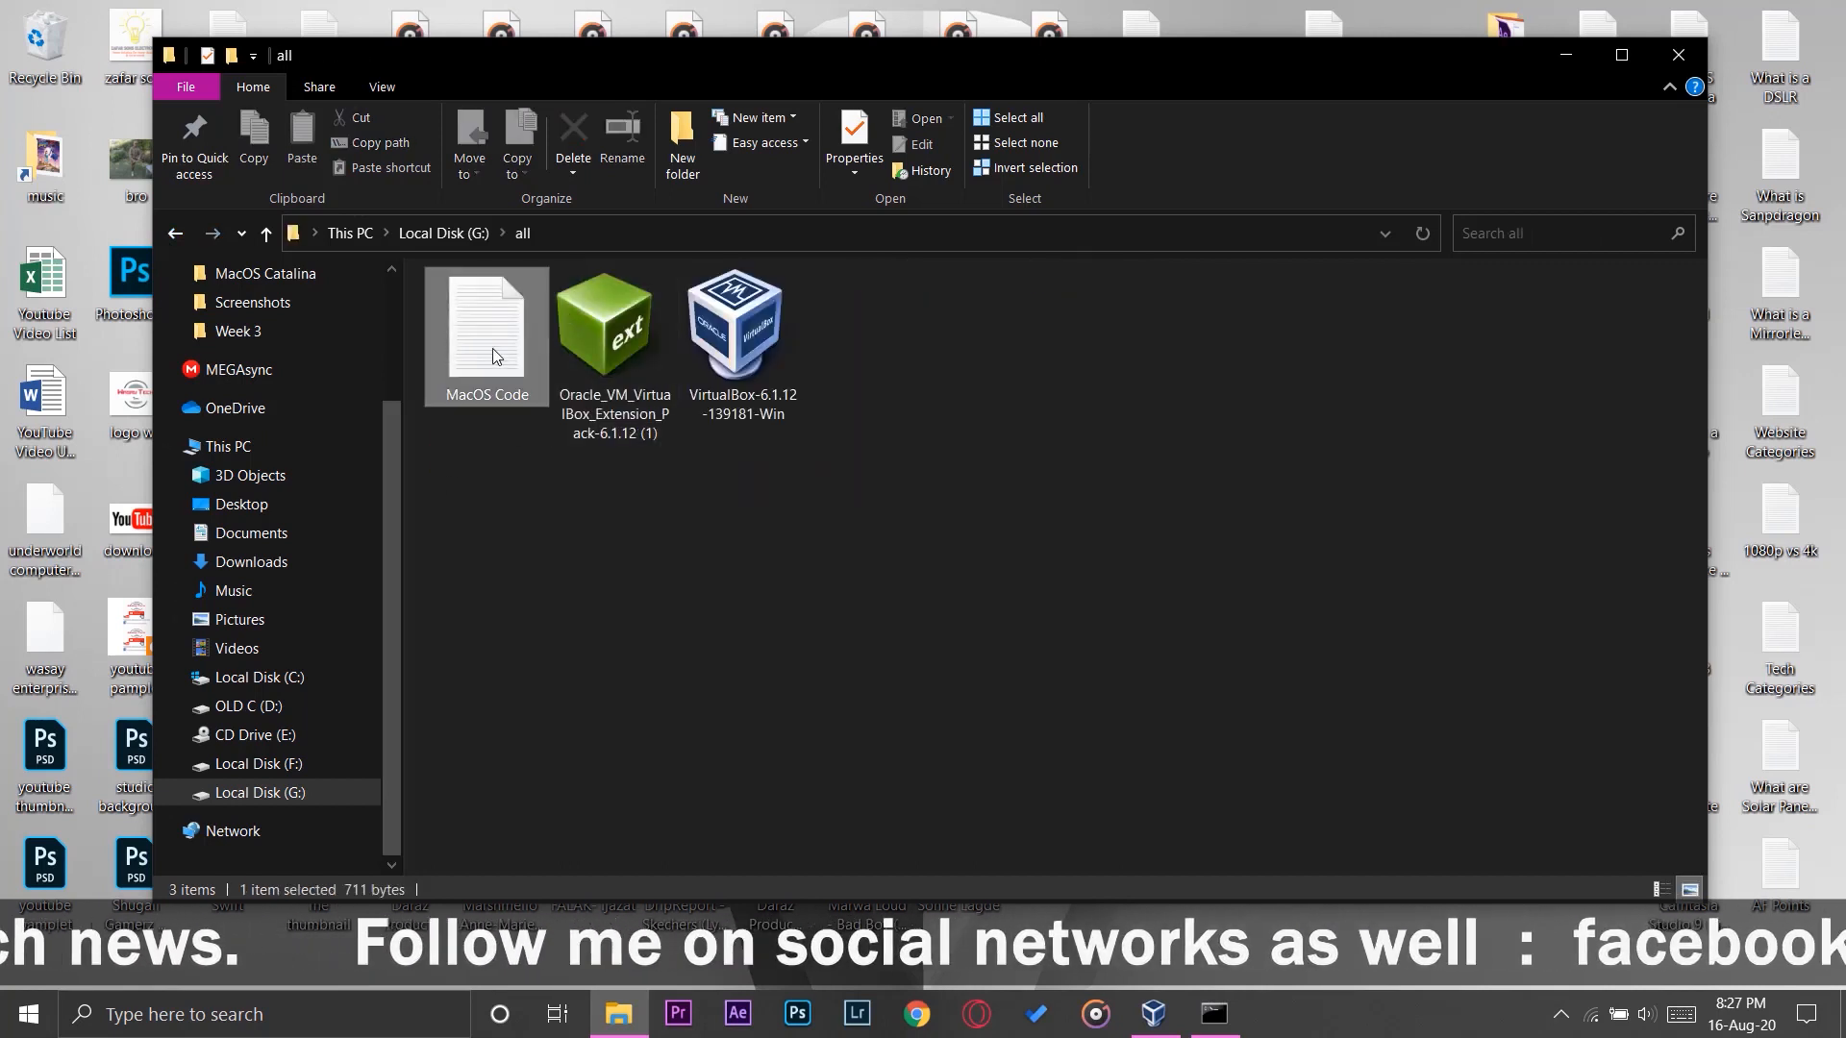
double_click(534, 394)
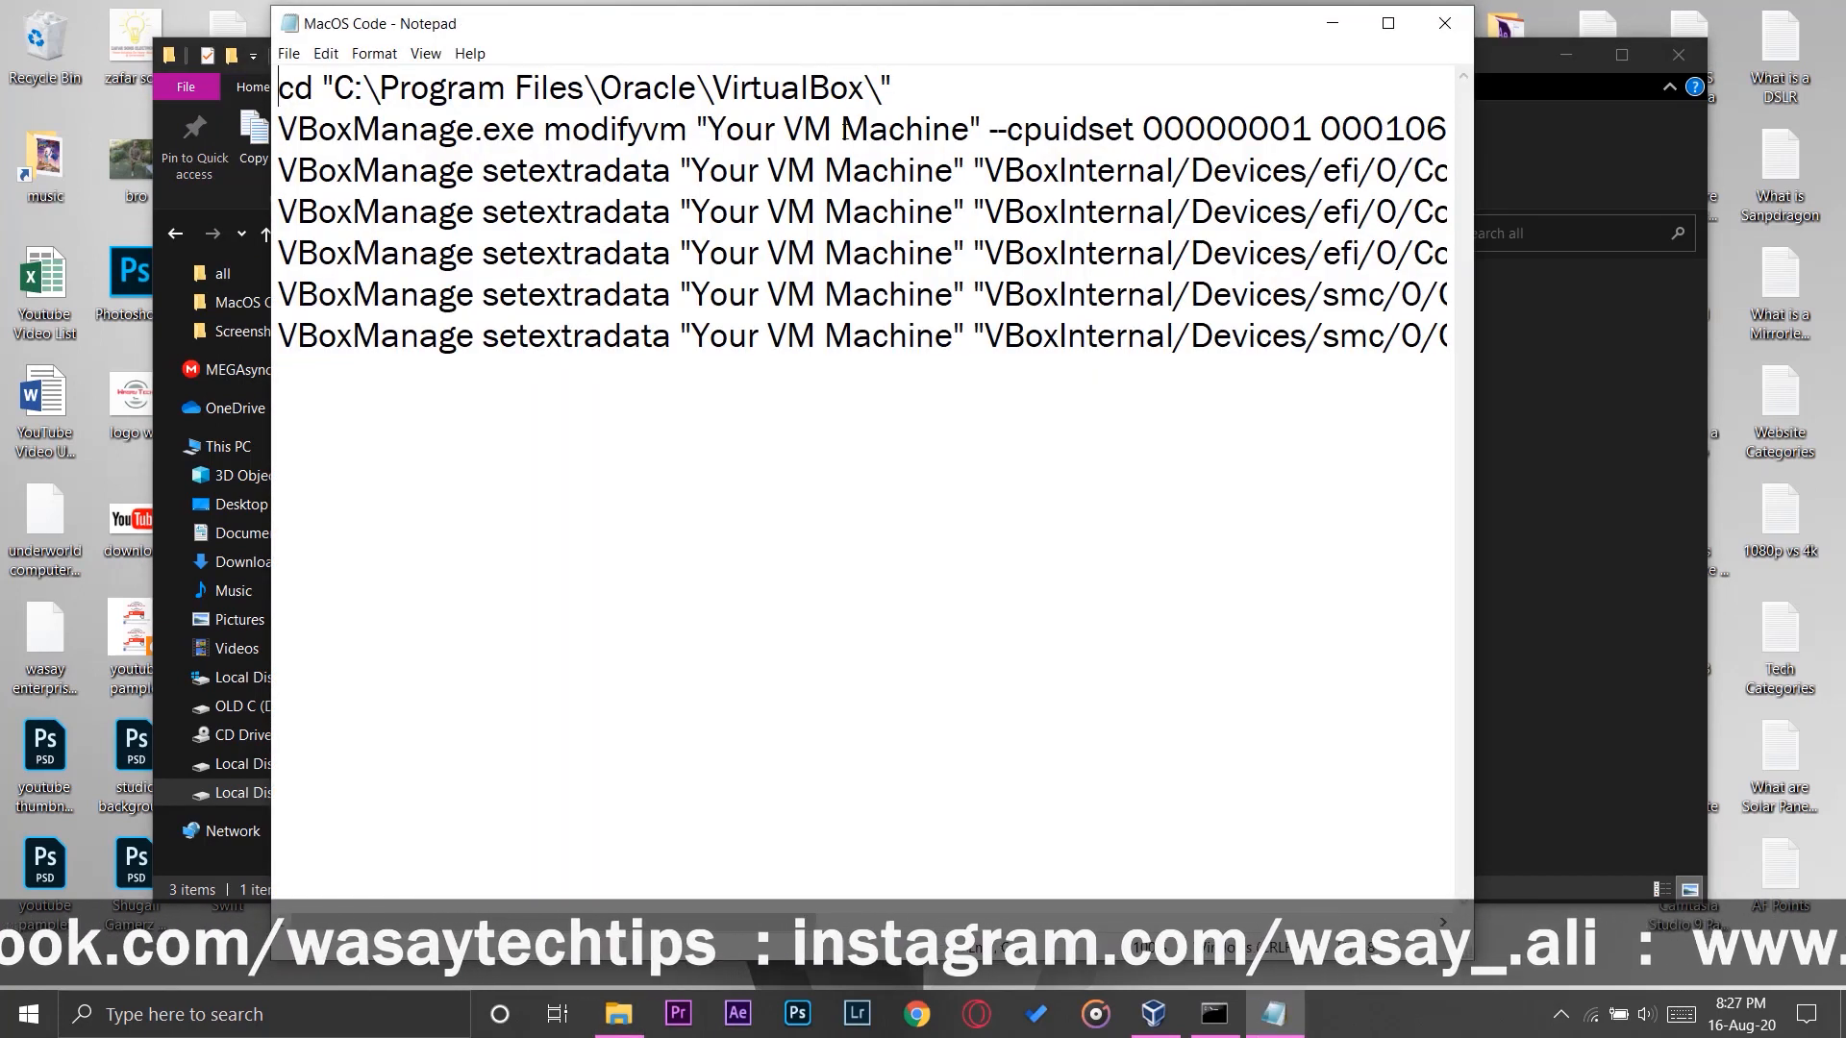
- Copy the placeholder "Your VM Machine" from the modifyvm line and set it as the search text for a replacement
left_click_drag(706, 128, 966, 124)
right_click(965, 122)
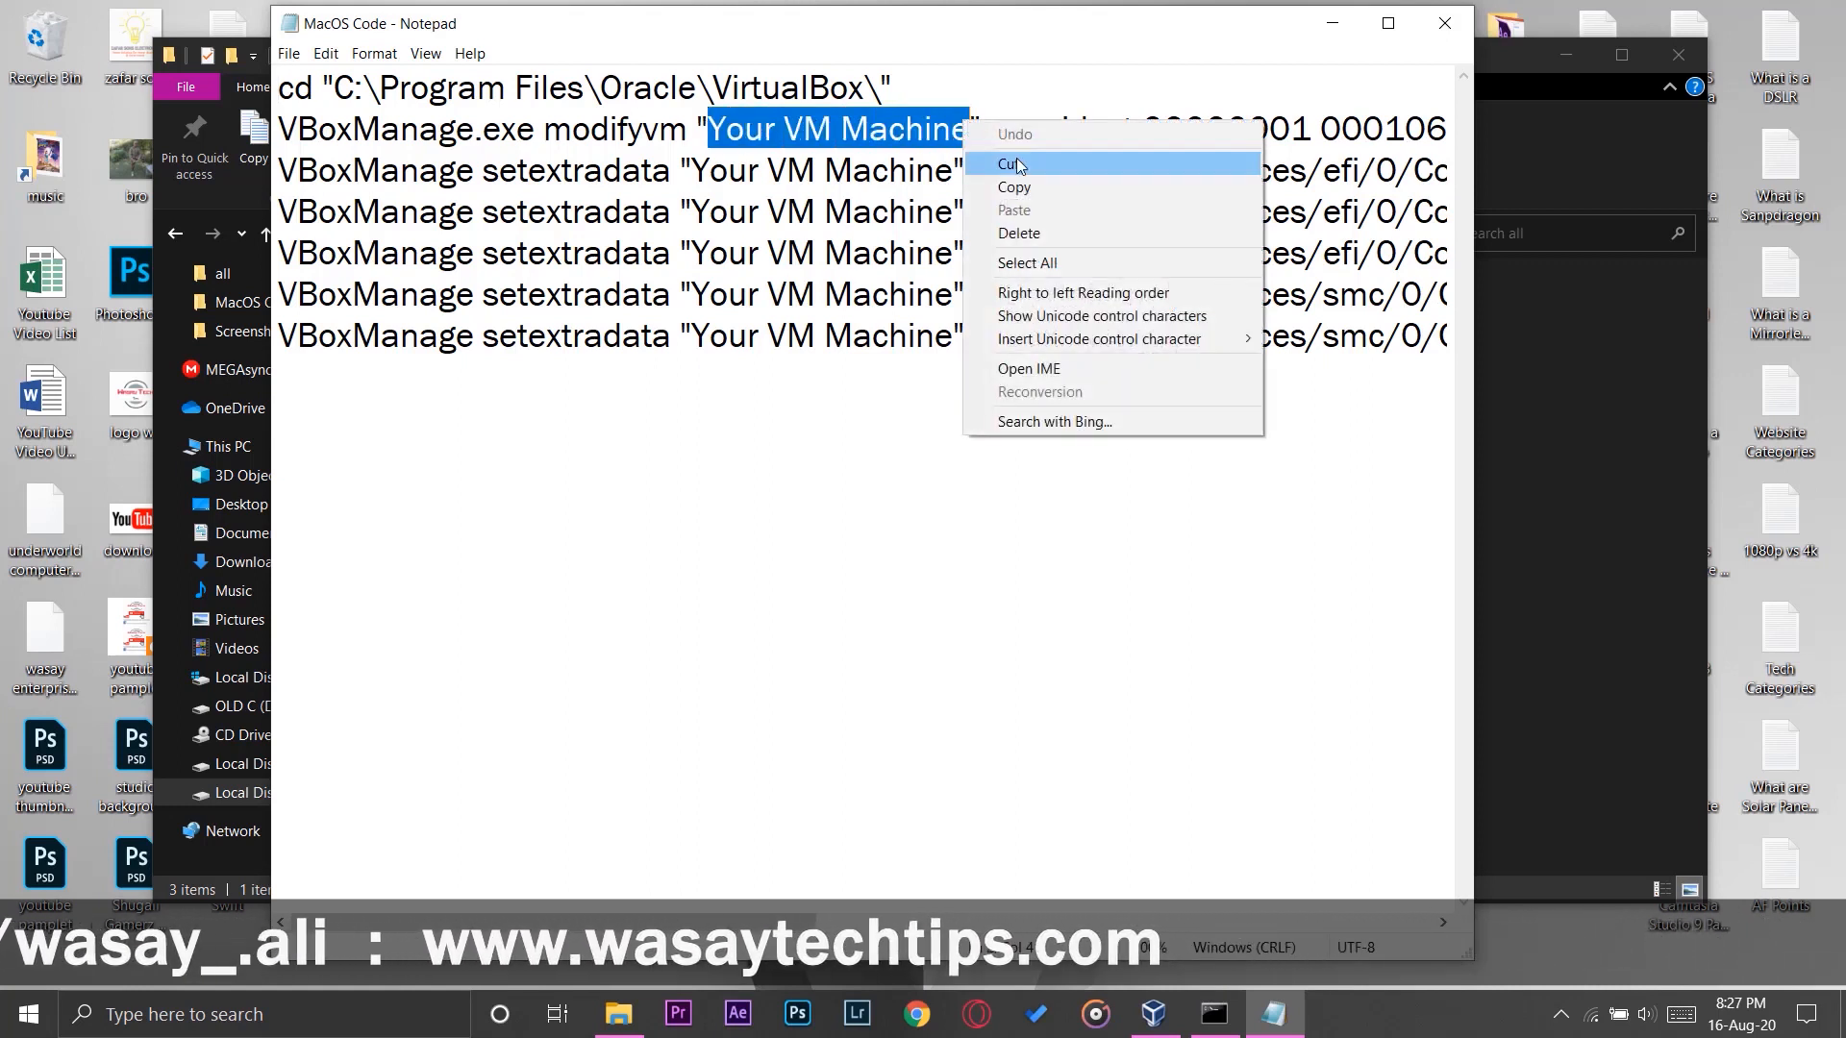
left_click(1019, 188)
left_click(324, 52)
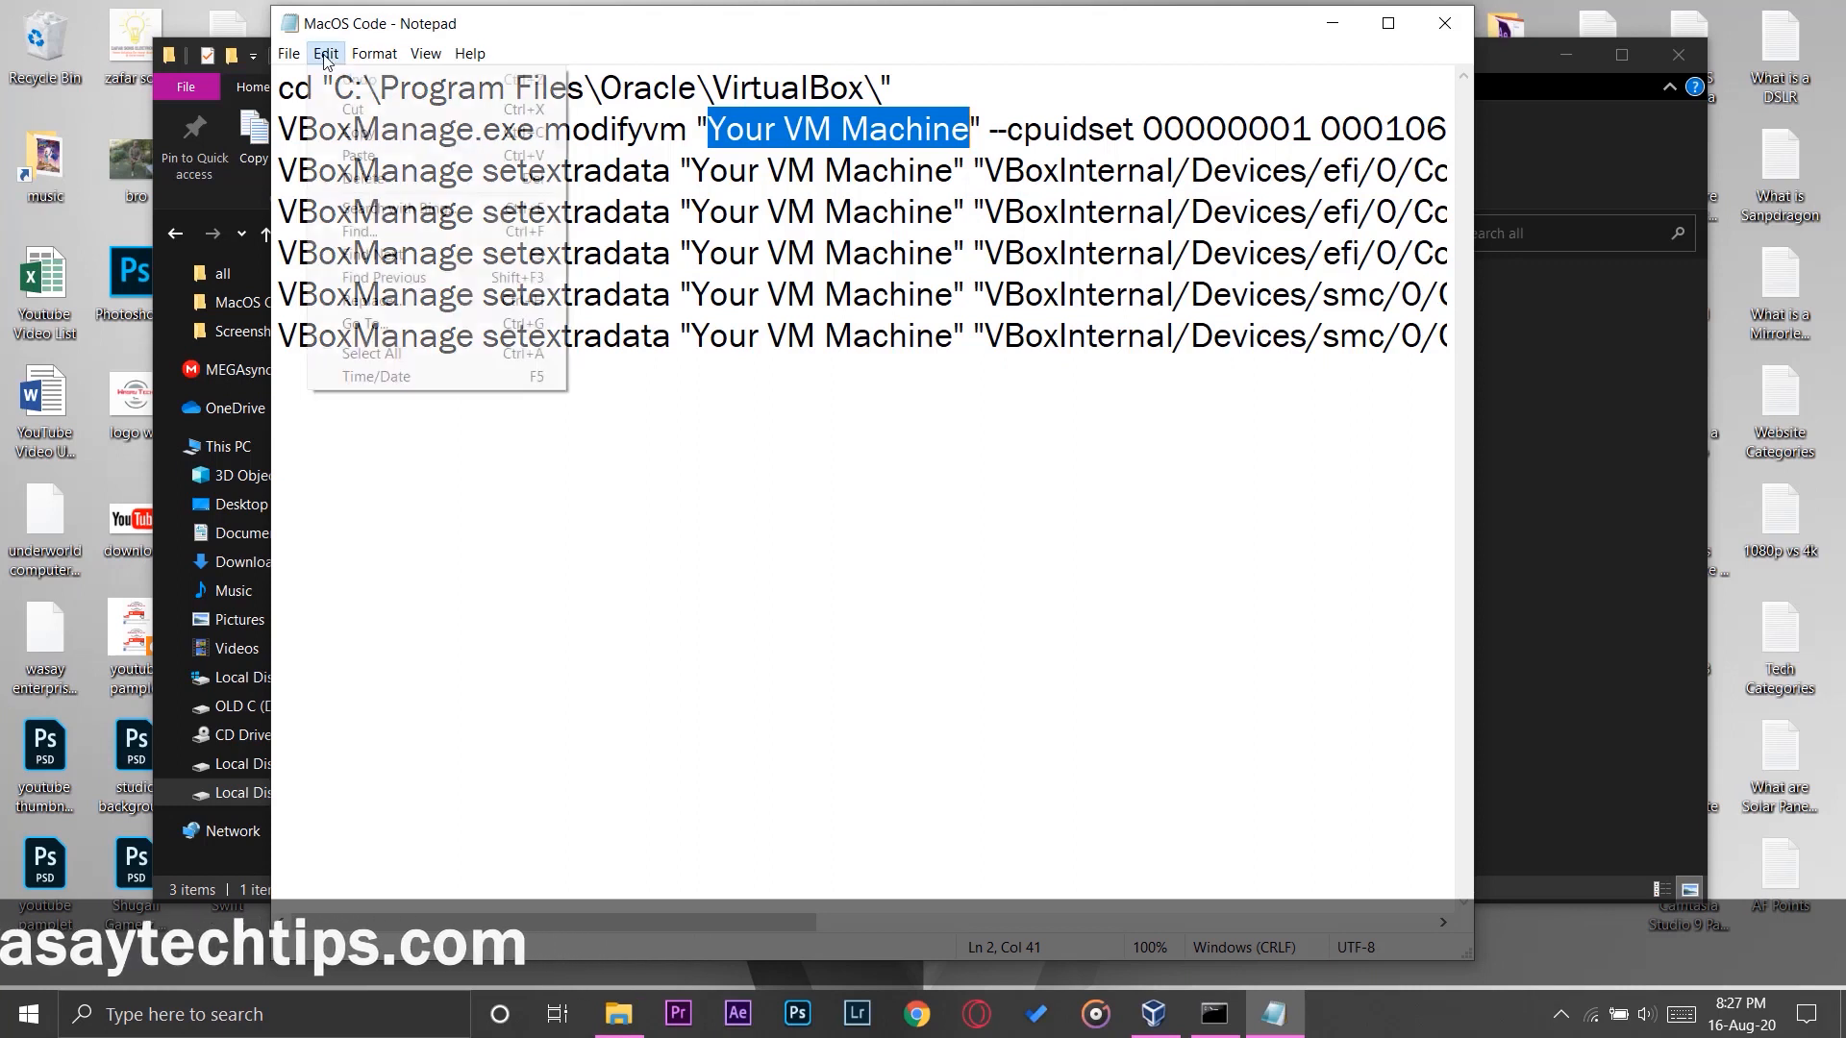
left_click(404, 301)
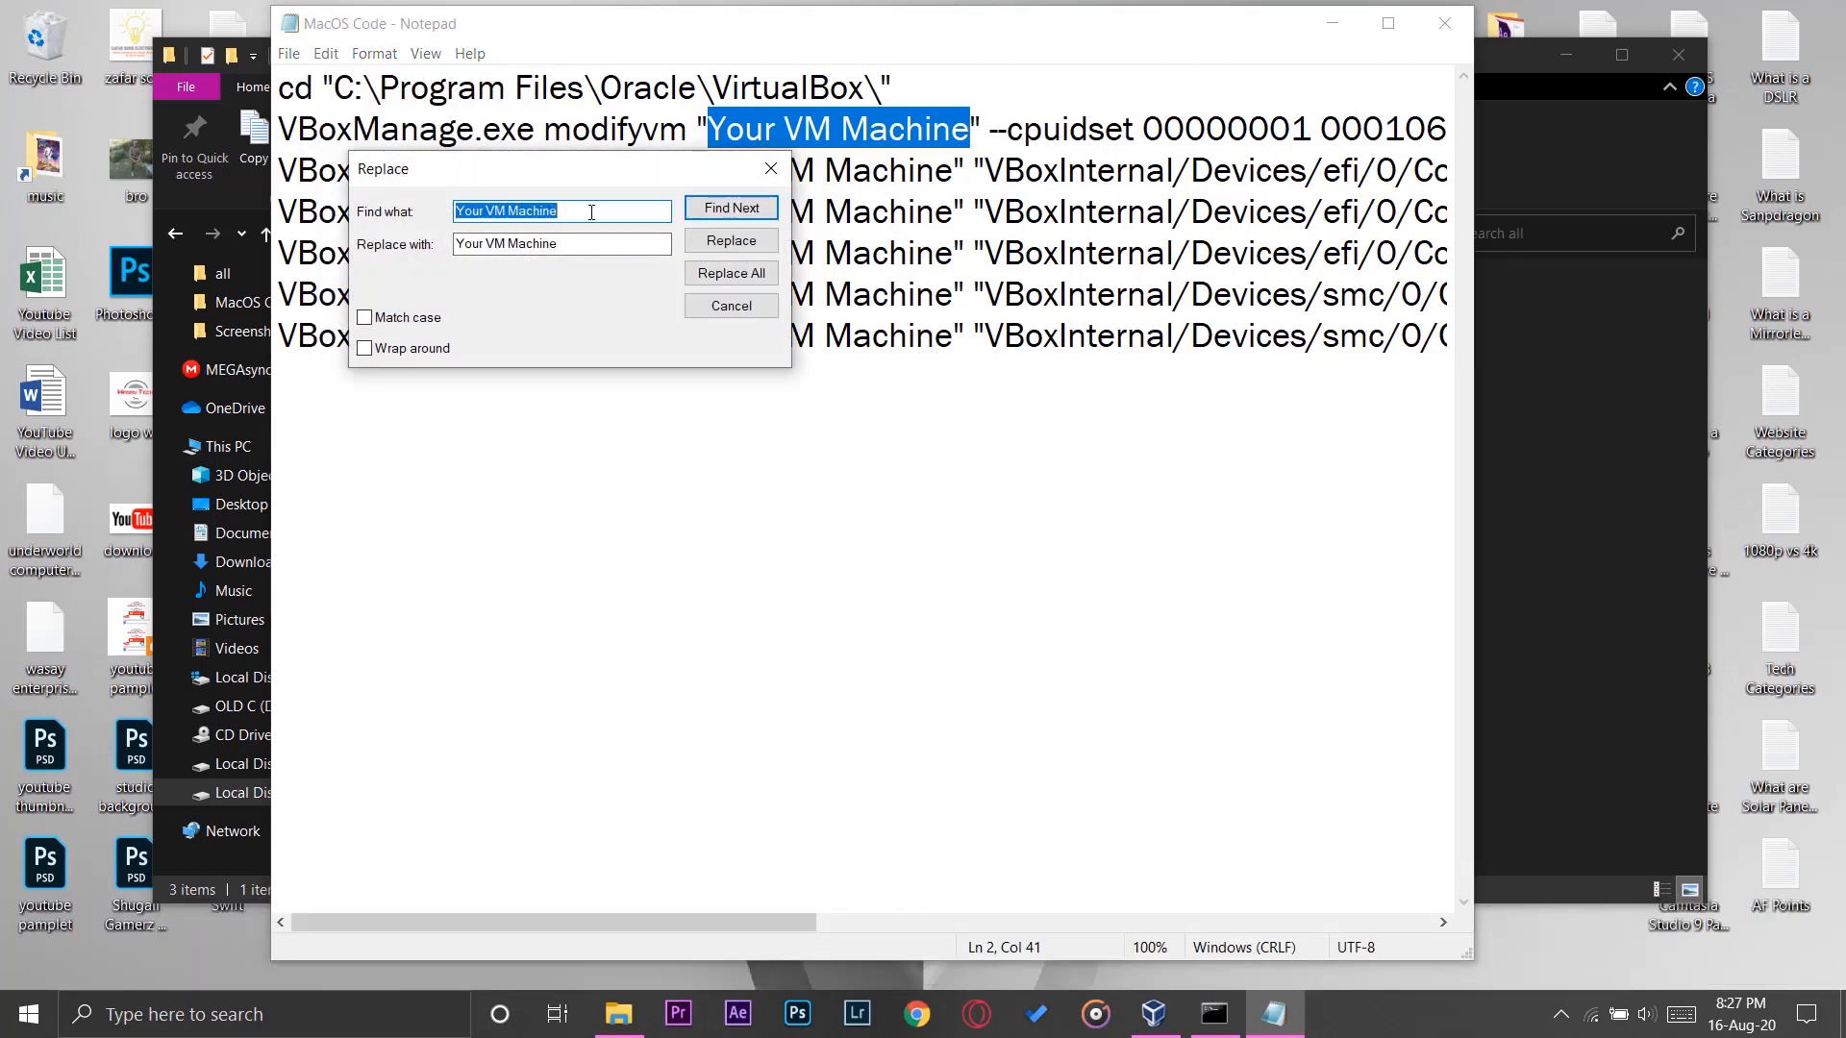
key("BackSpace")
right_click(592, 212)
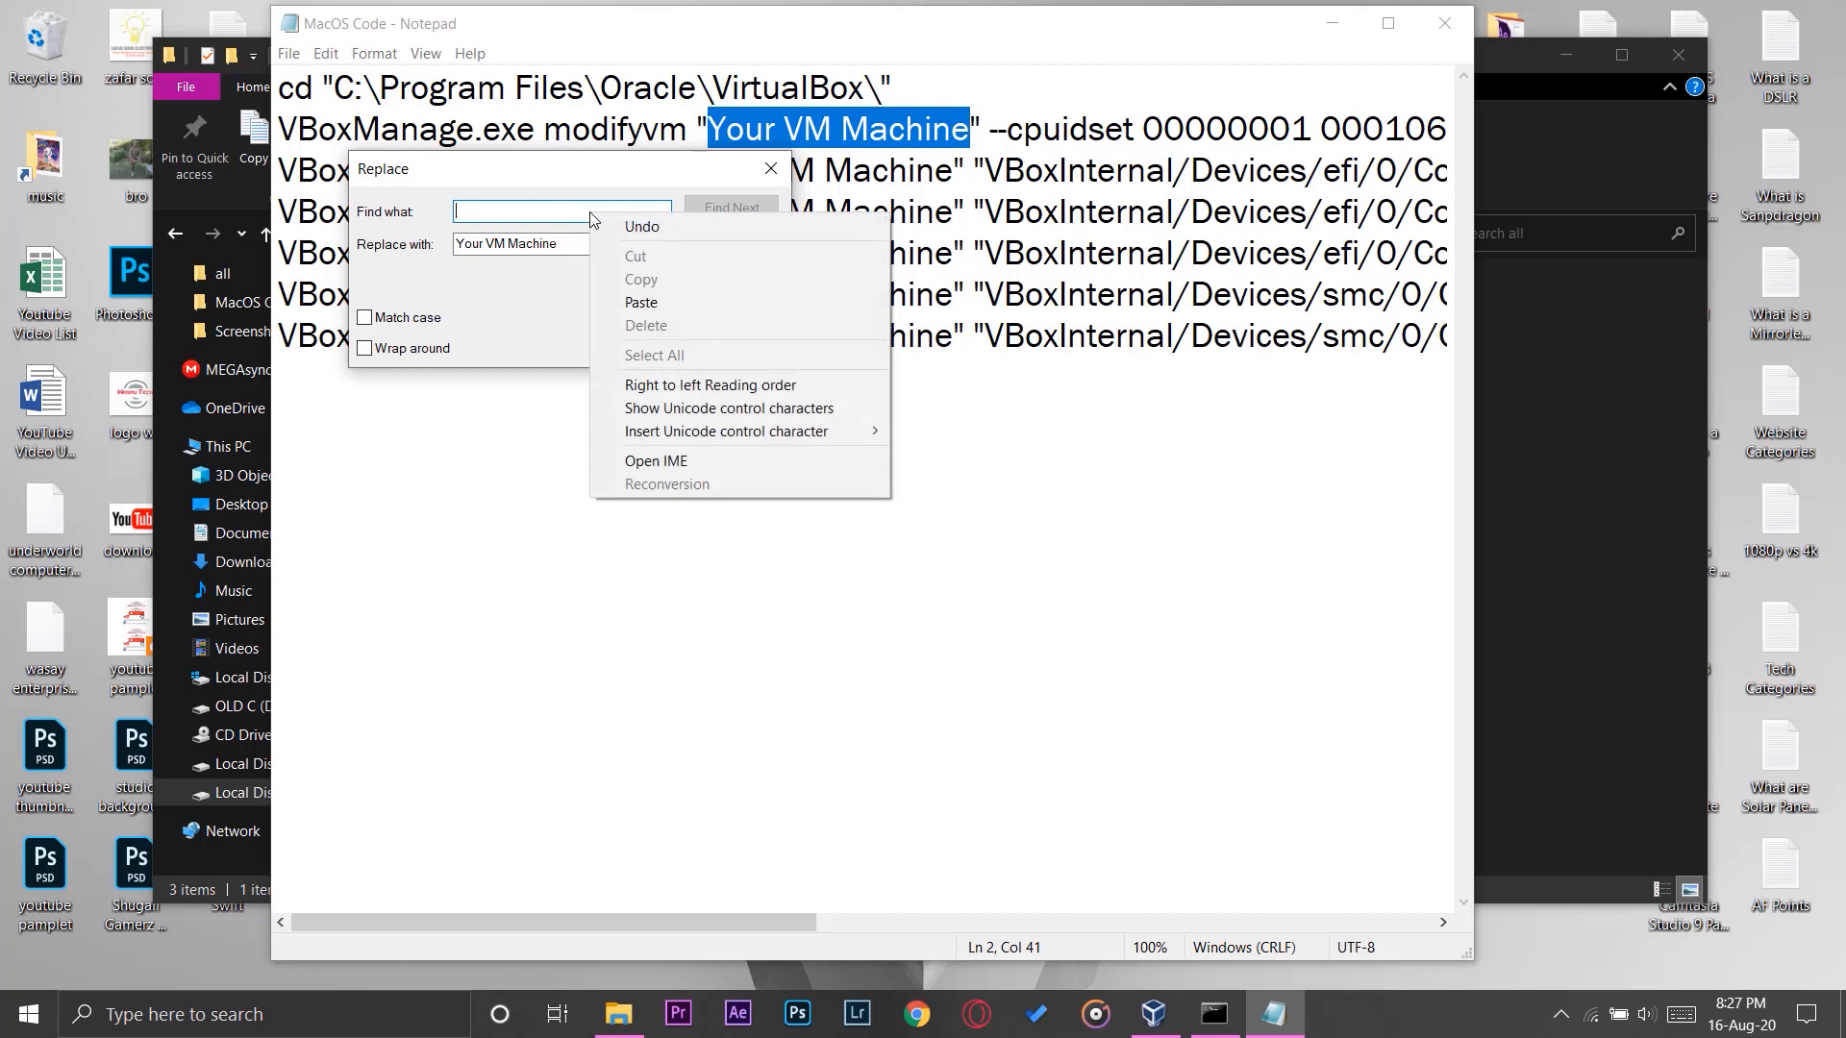
left_click(670, 311)
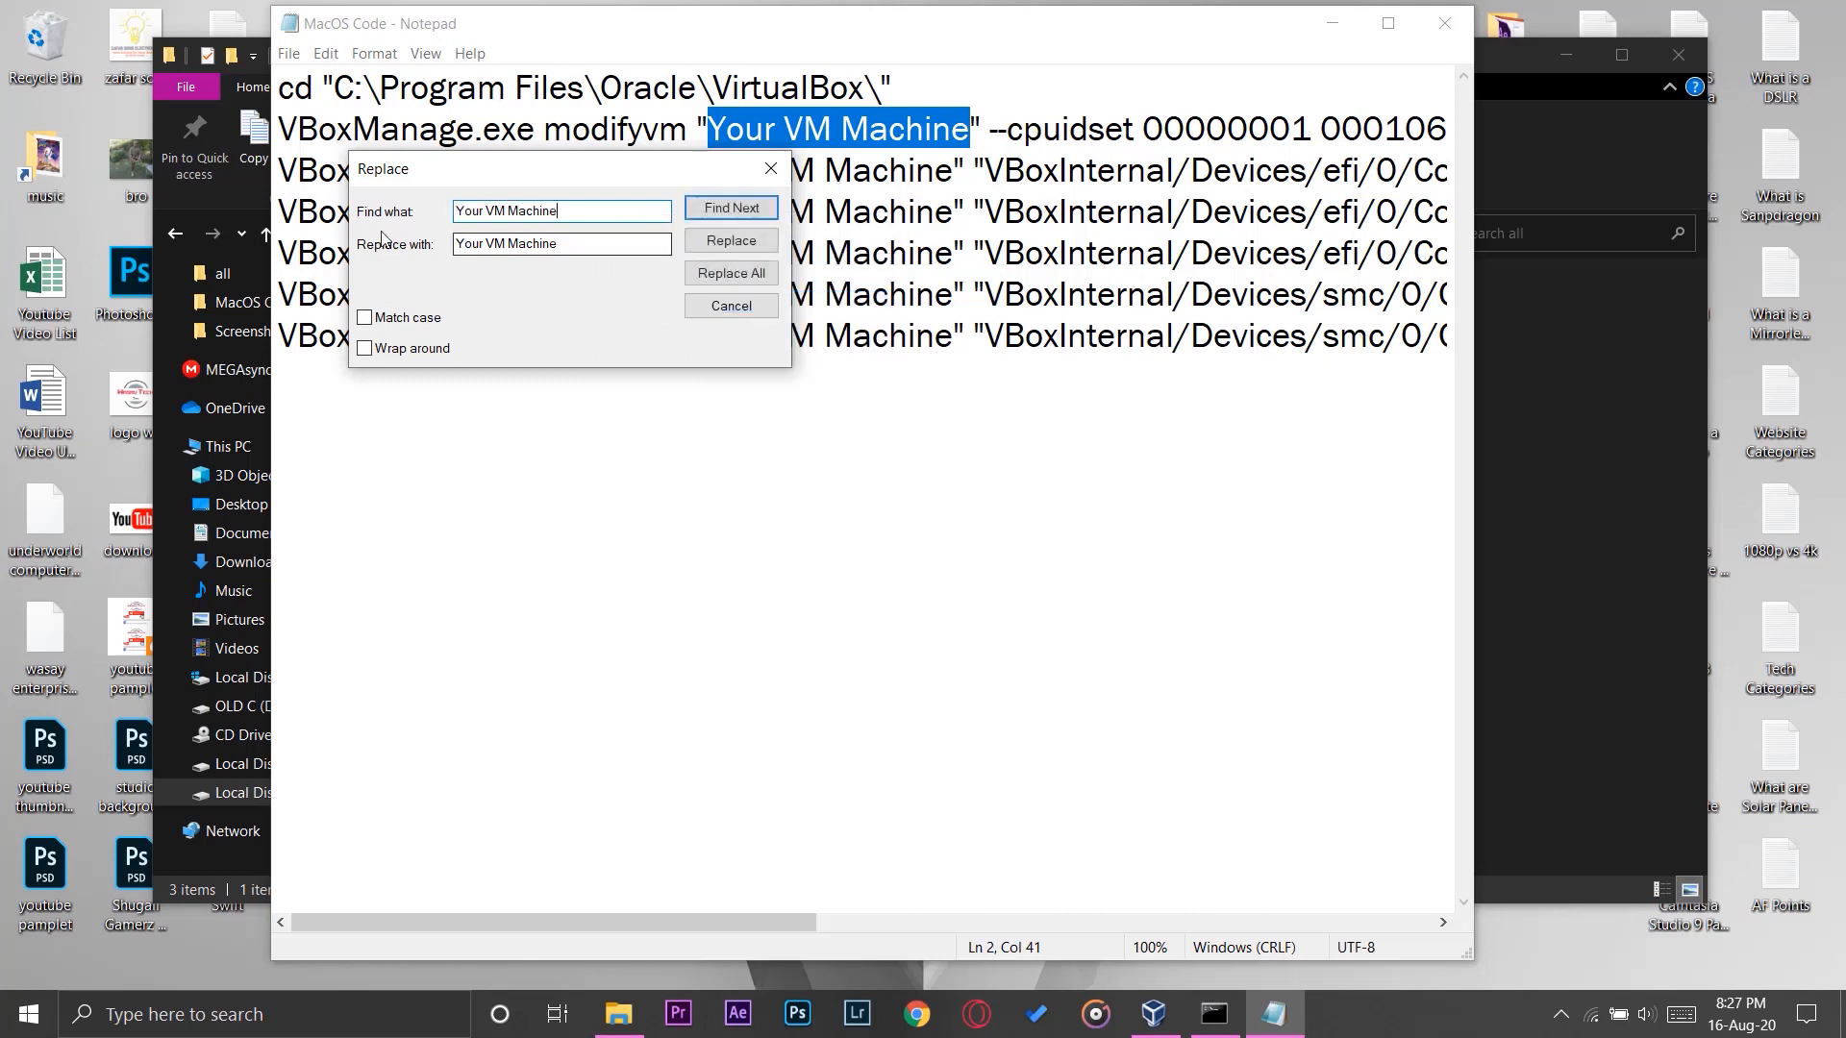
- Clear the replacement text in the Replace dialog
double_click(534, 243)
key("BackSpace")
key("BackSpace")
key("BackSpace")
key("BackSpace")
key("BackSpace")
key("BackSpace")
key("BackSpace")
key("BackSpace")
key("BackSpace")
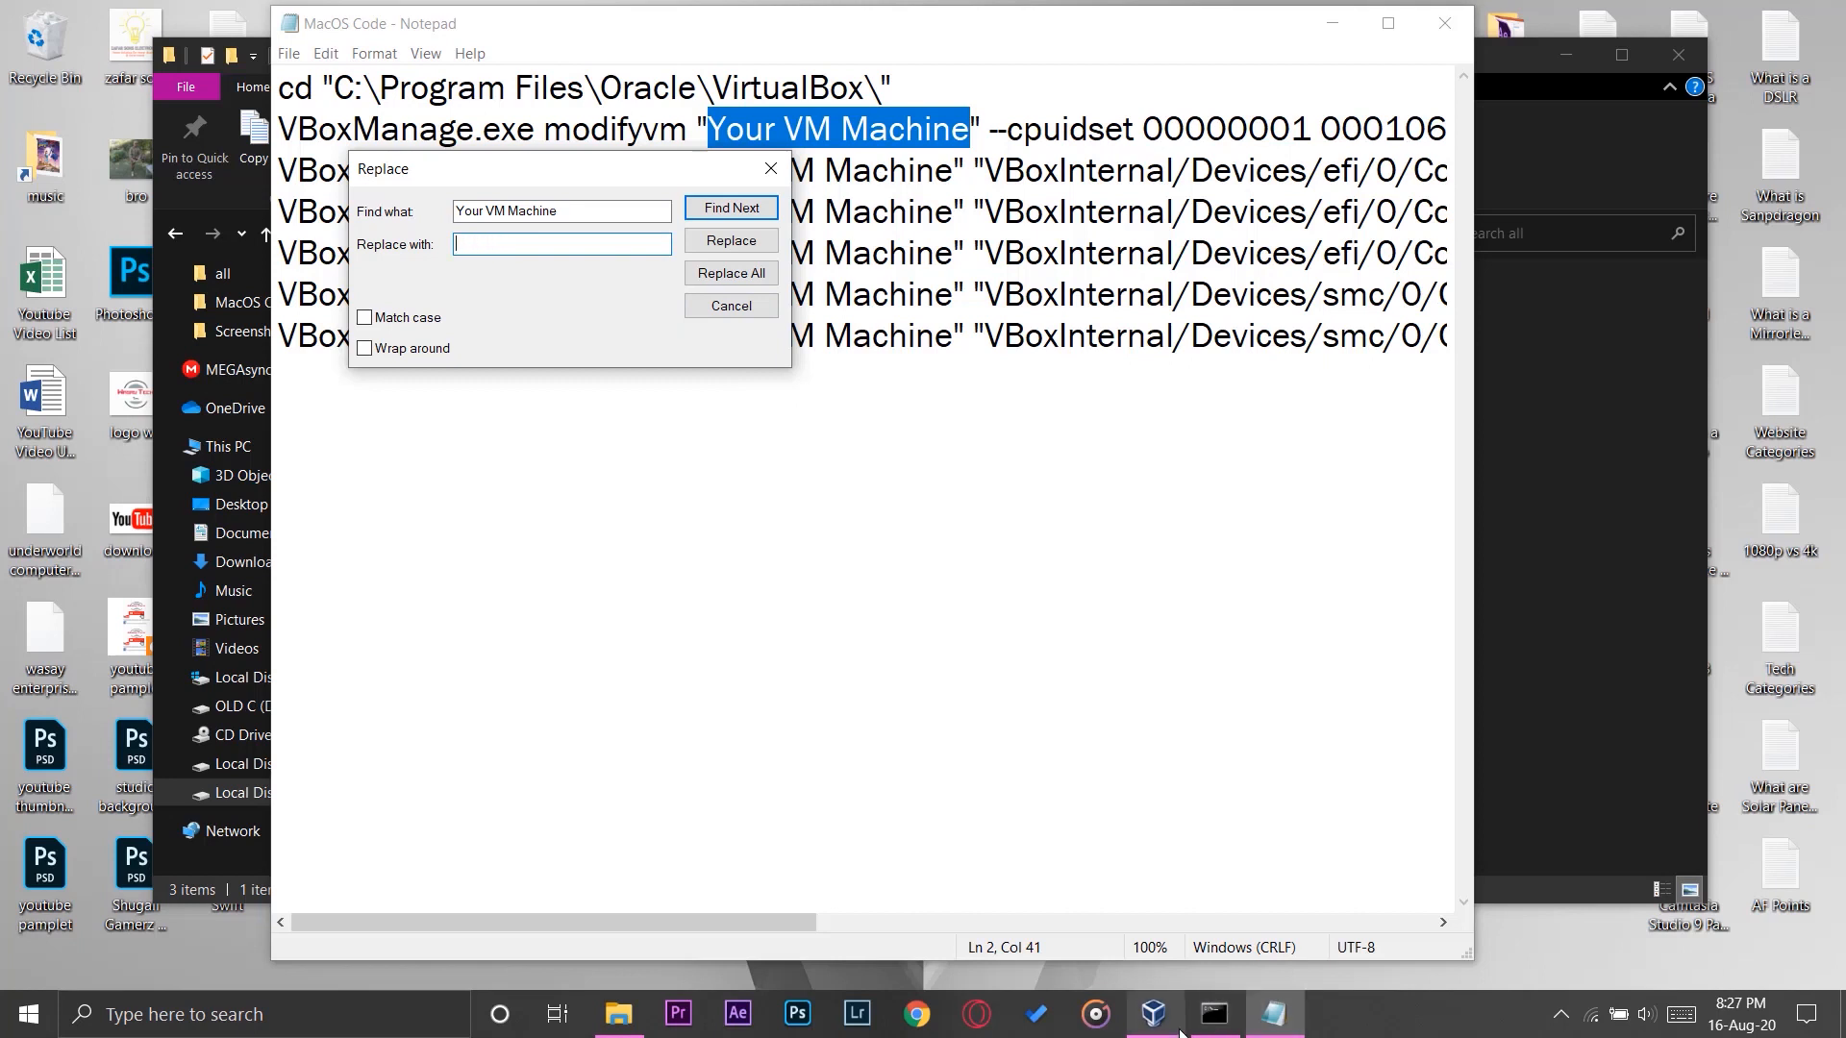
- Switch to VirtualBox, copy the name MacOSCatalina from the machine's general settings without changing them, and exit VirtualBox
left_click(1177, 1029)
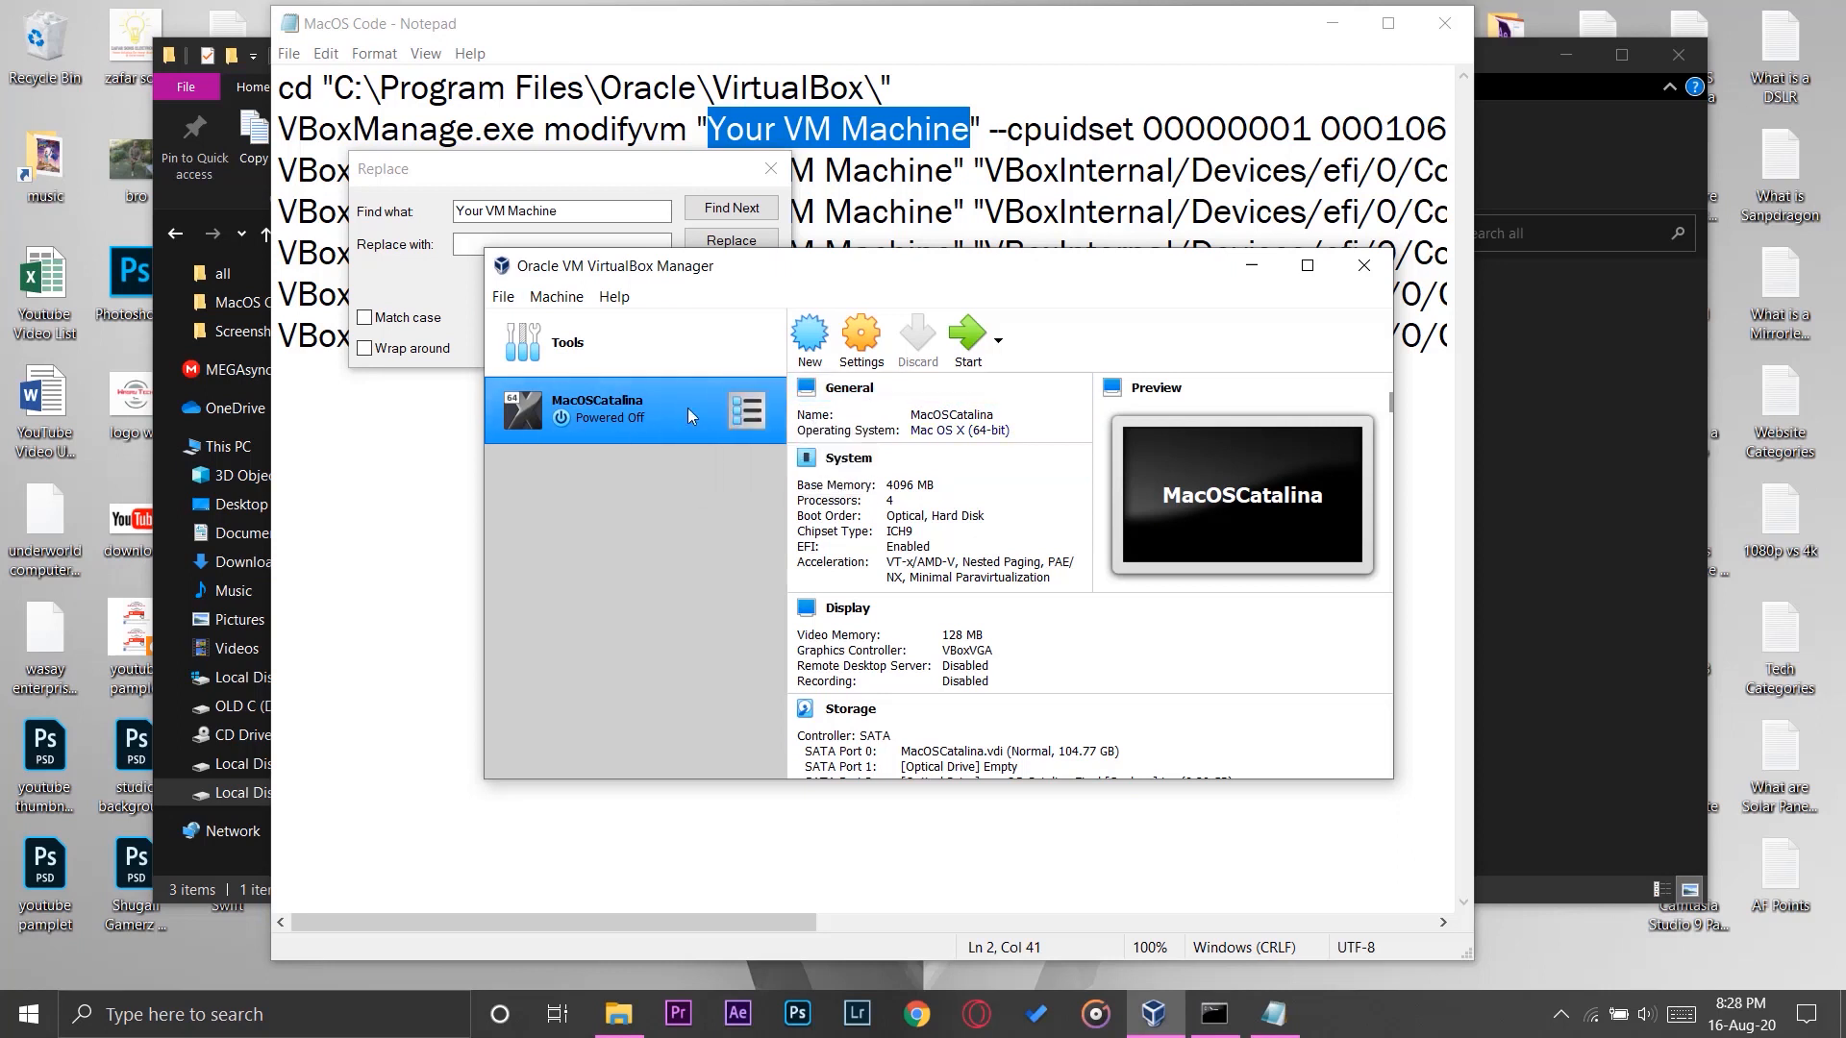
left_click(851, 346)
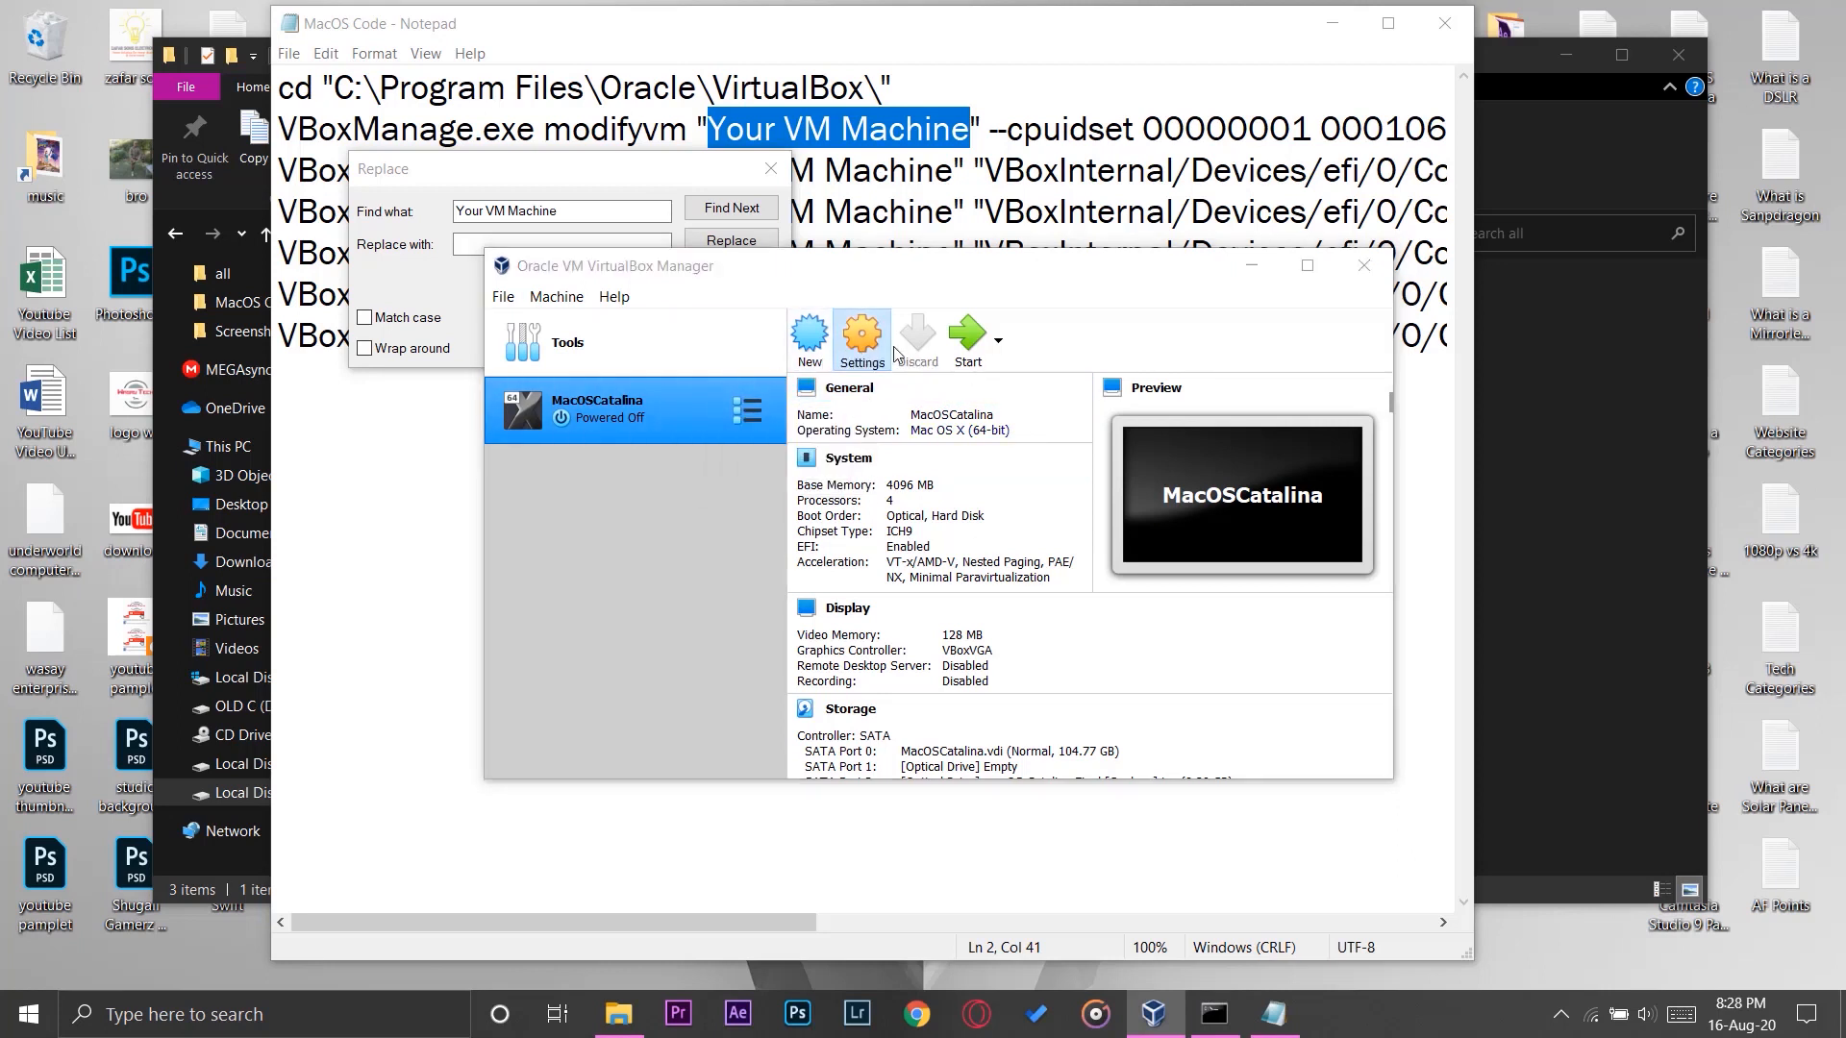
double_click(922, 368)
right_click(922, 367)
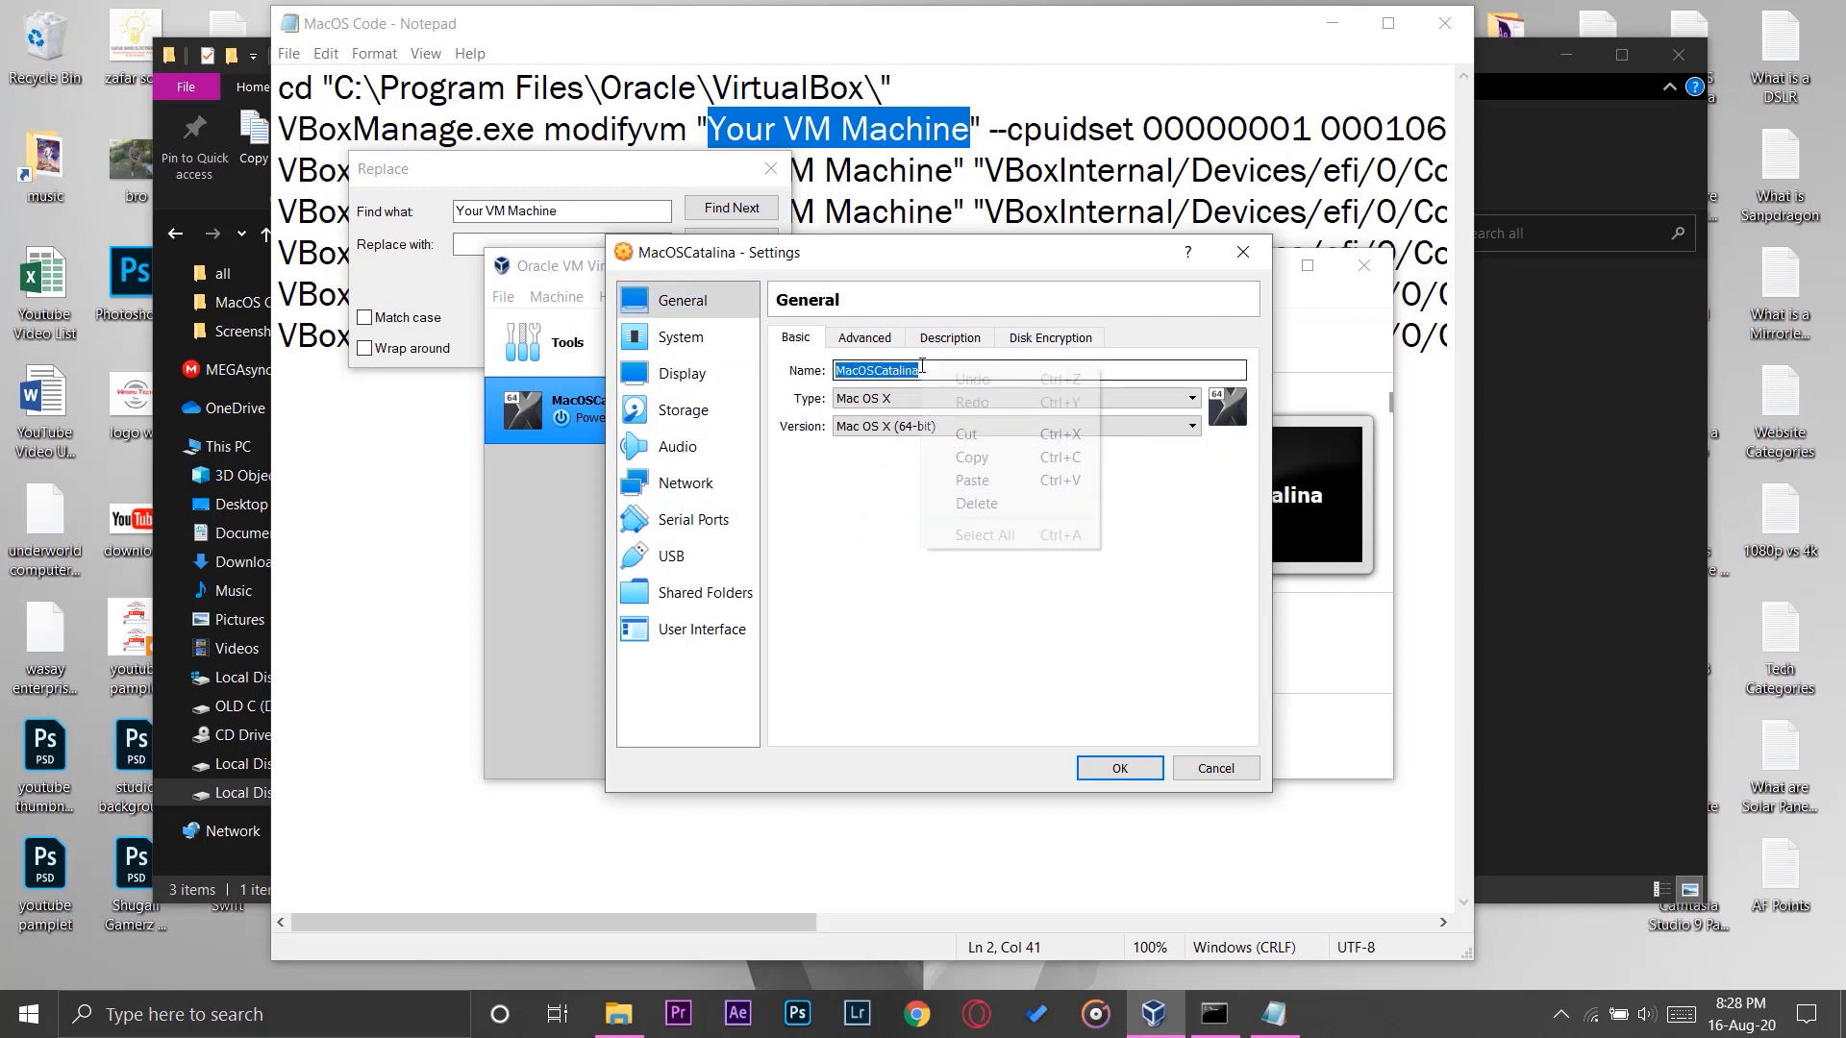
left_click(1035, 464)
left_click(1215, 768)
left_click(503, 296)
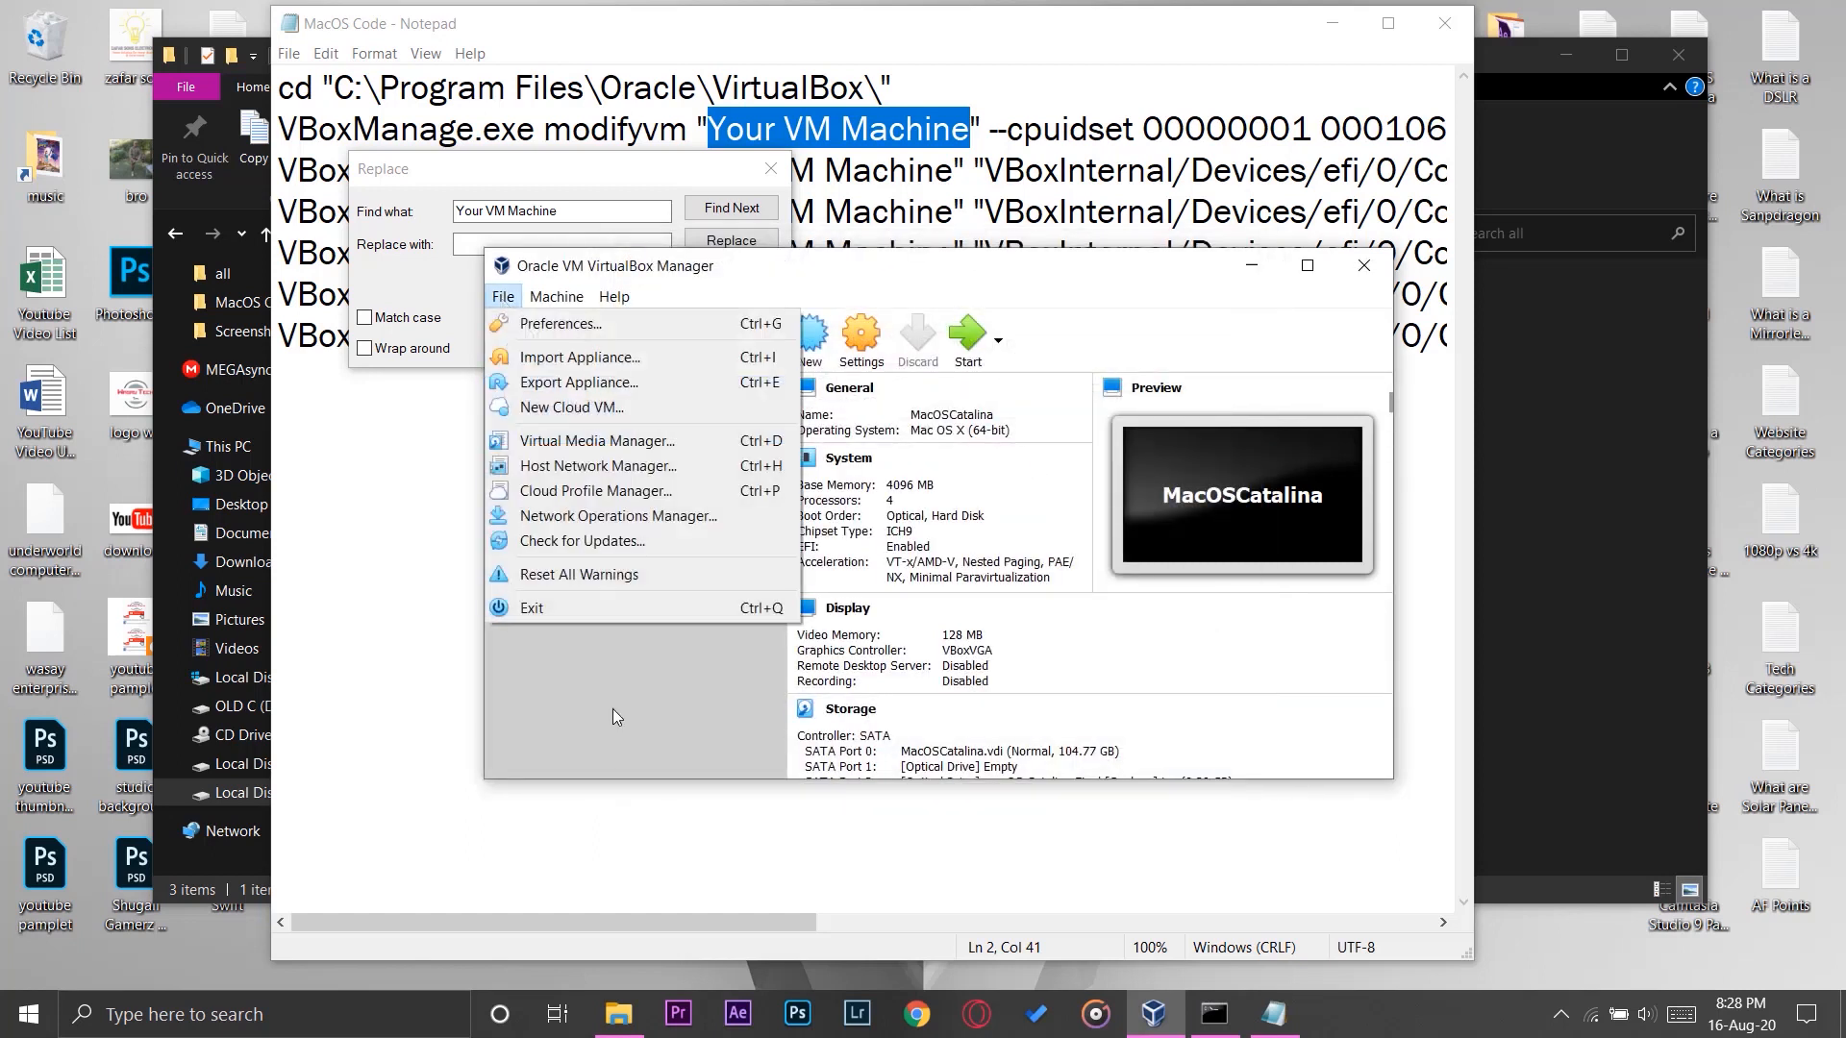
left_click(596, 613)
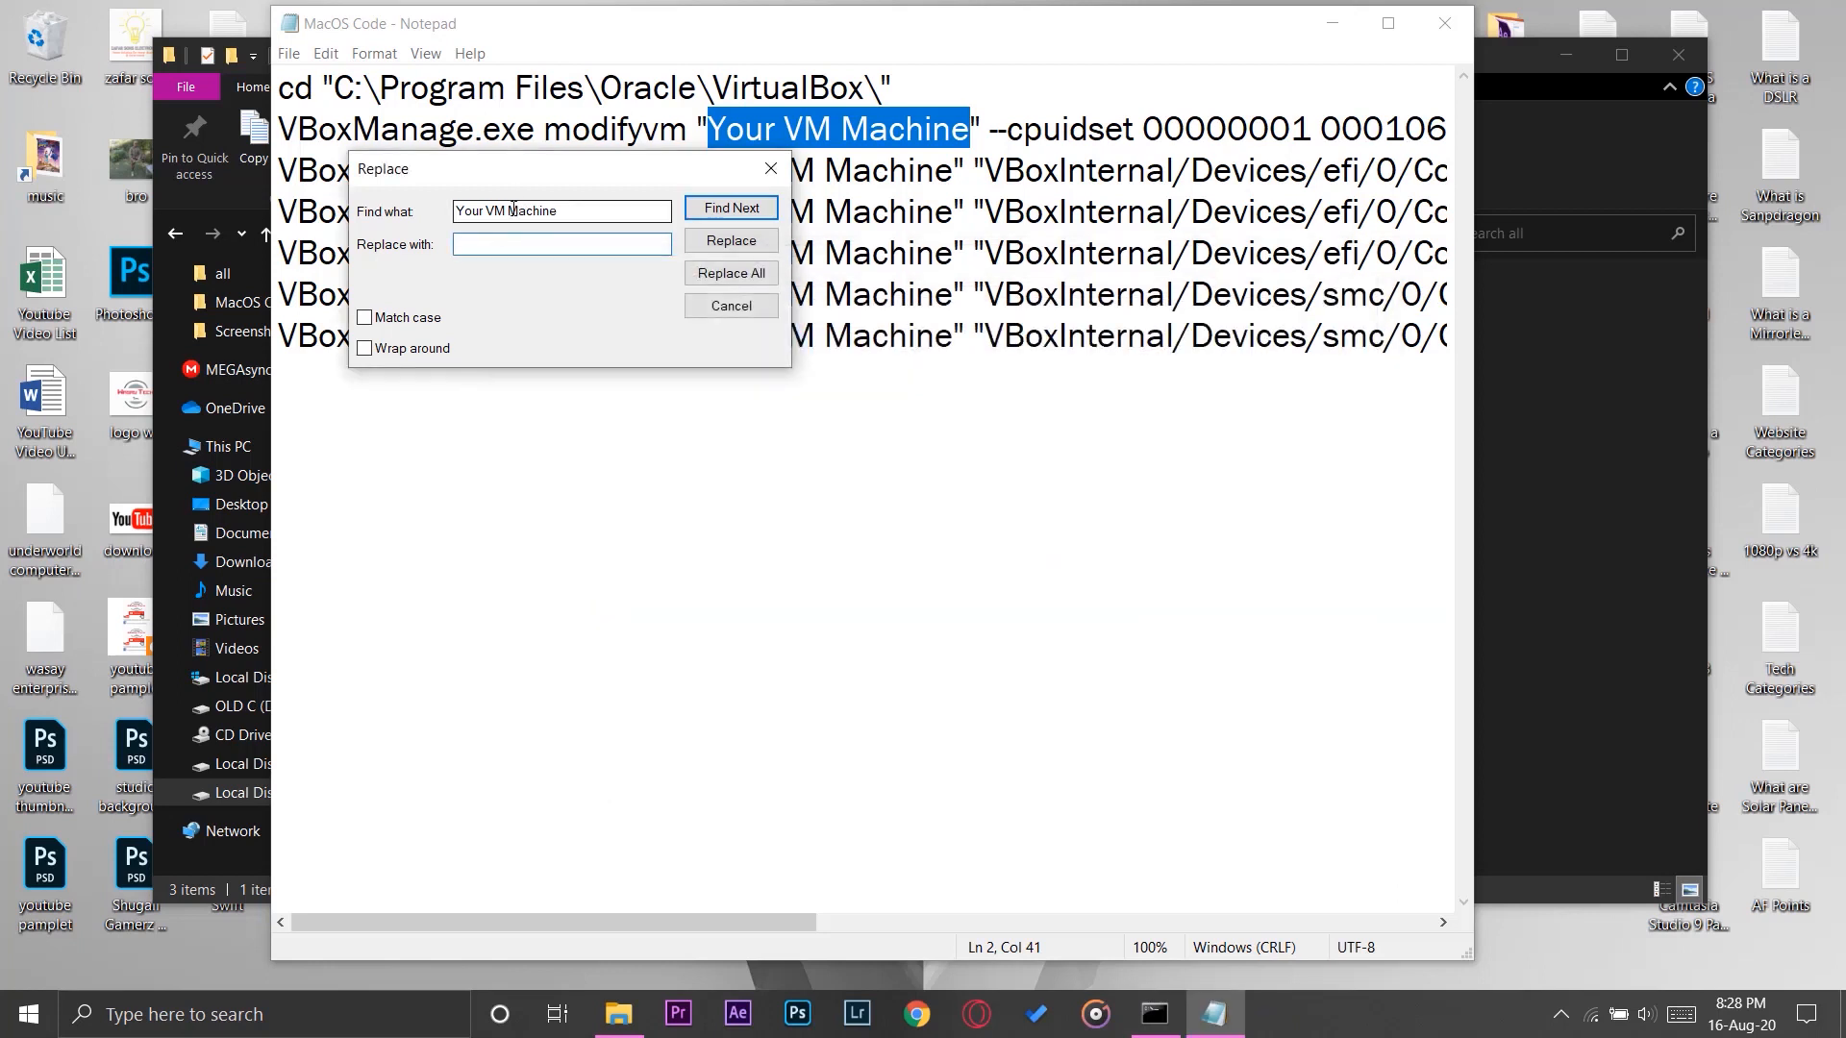
- Replace every occurrence of "Your VM Machine" with "MacOSCatalina" in the MacOS Code file, and leave the Replace dialog
right_click(501, 244)
left_click(567, 332)
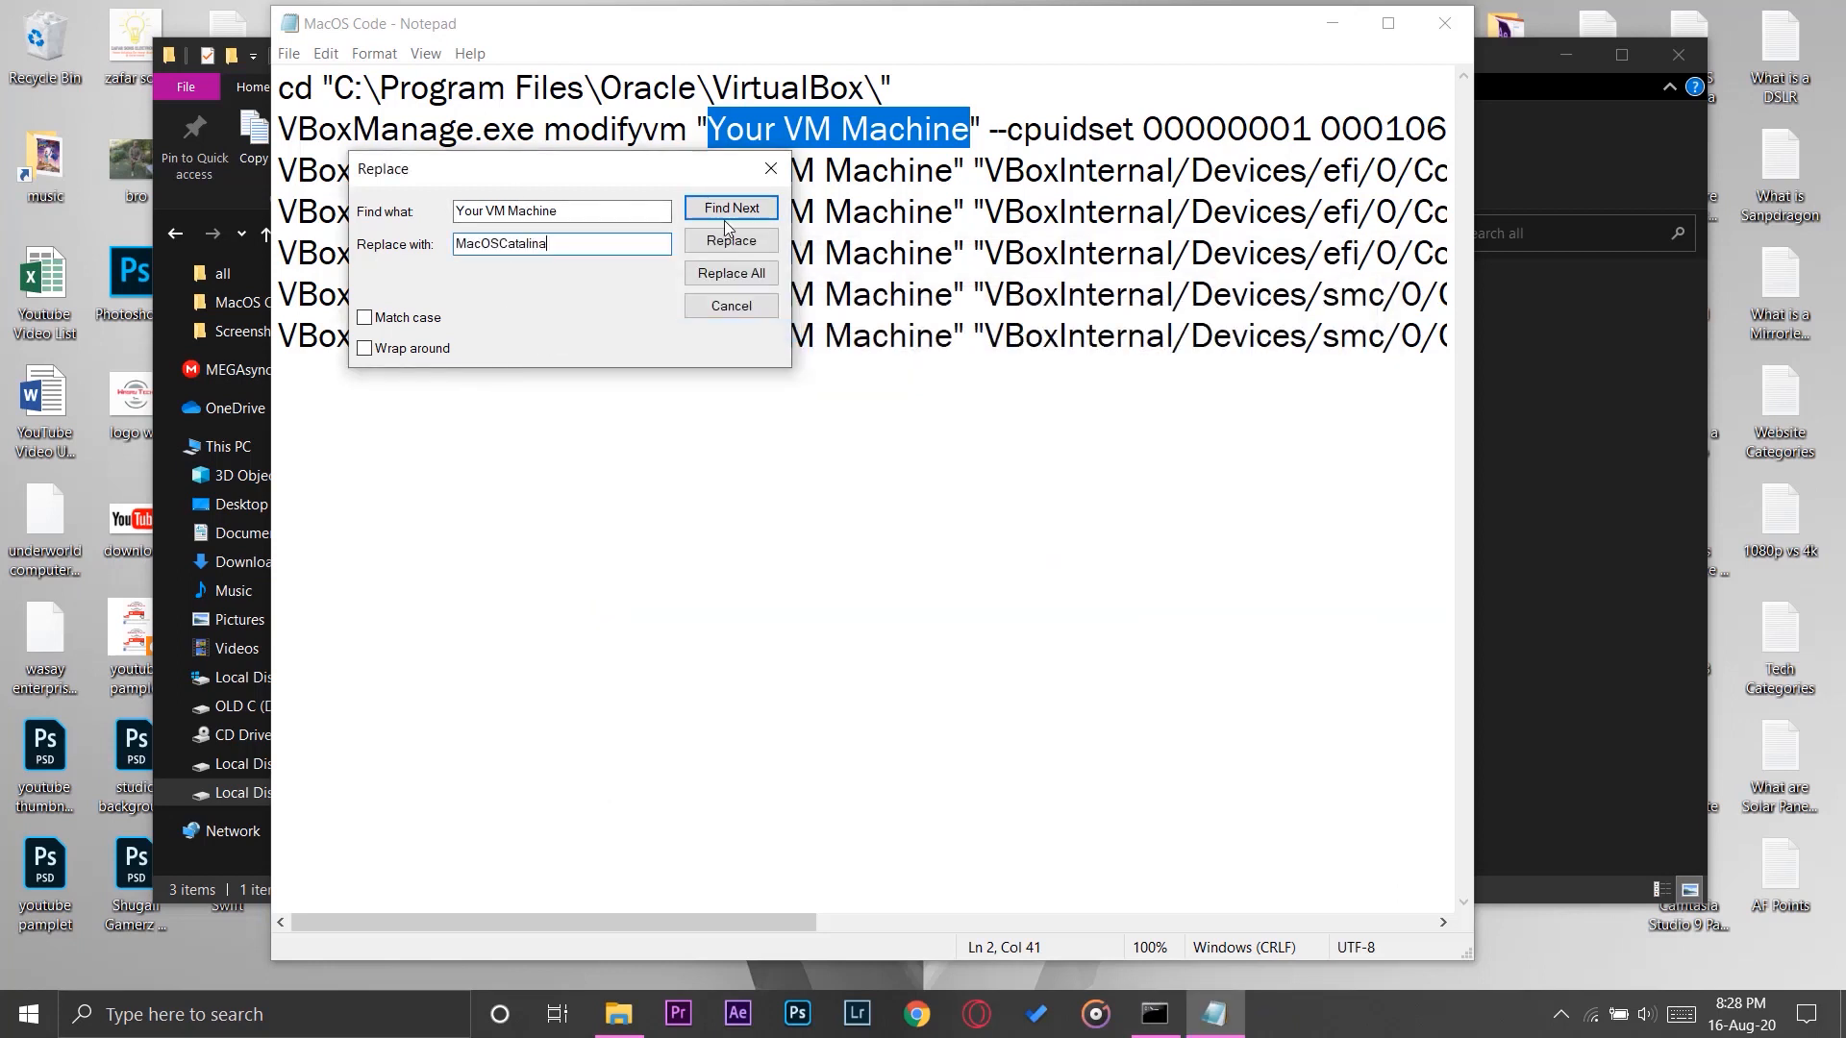
left_click(728, 210)
left_click(740, 274)
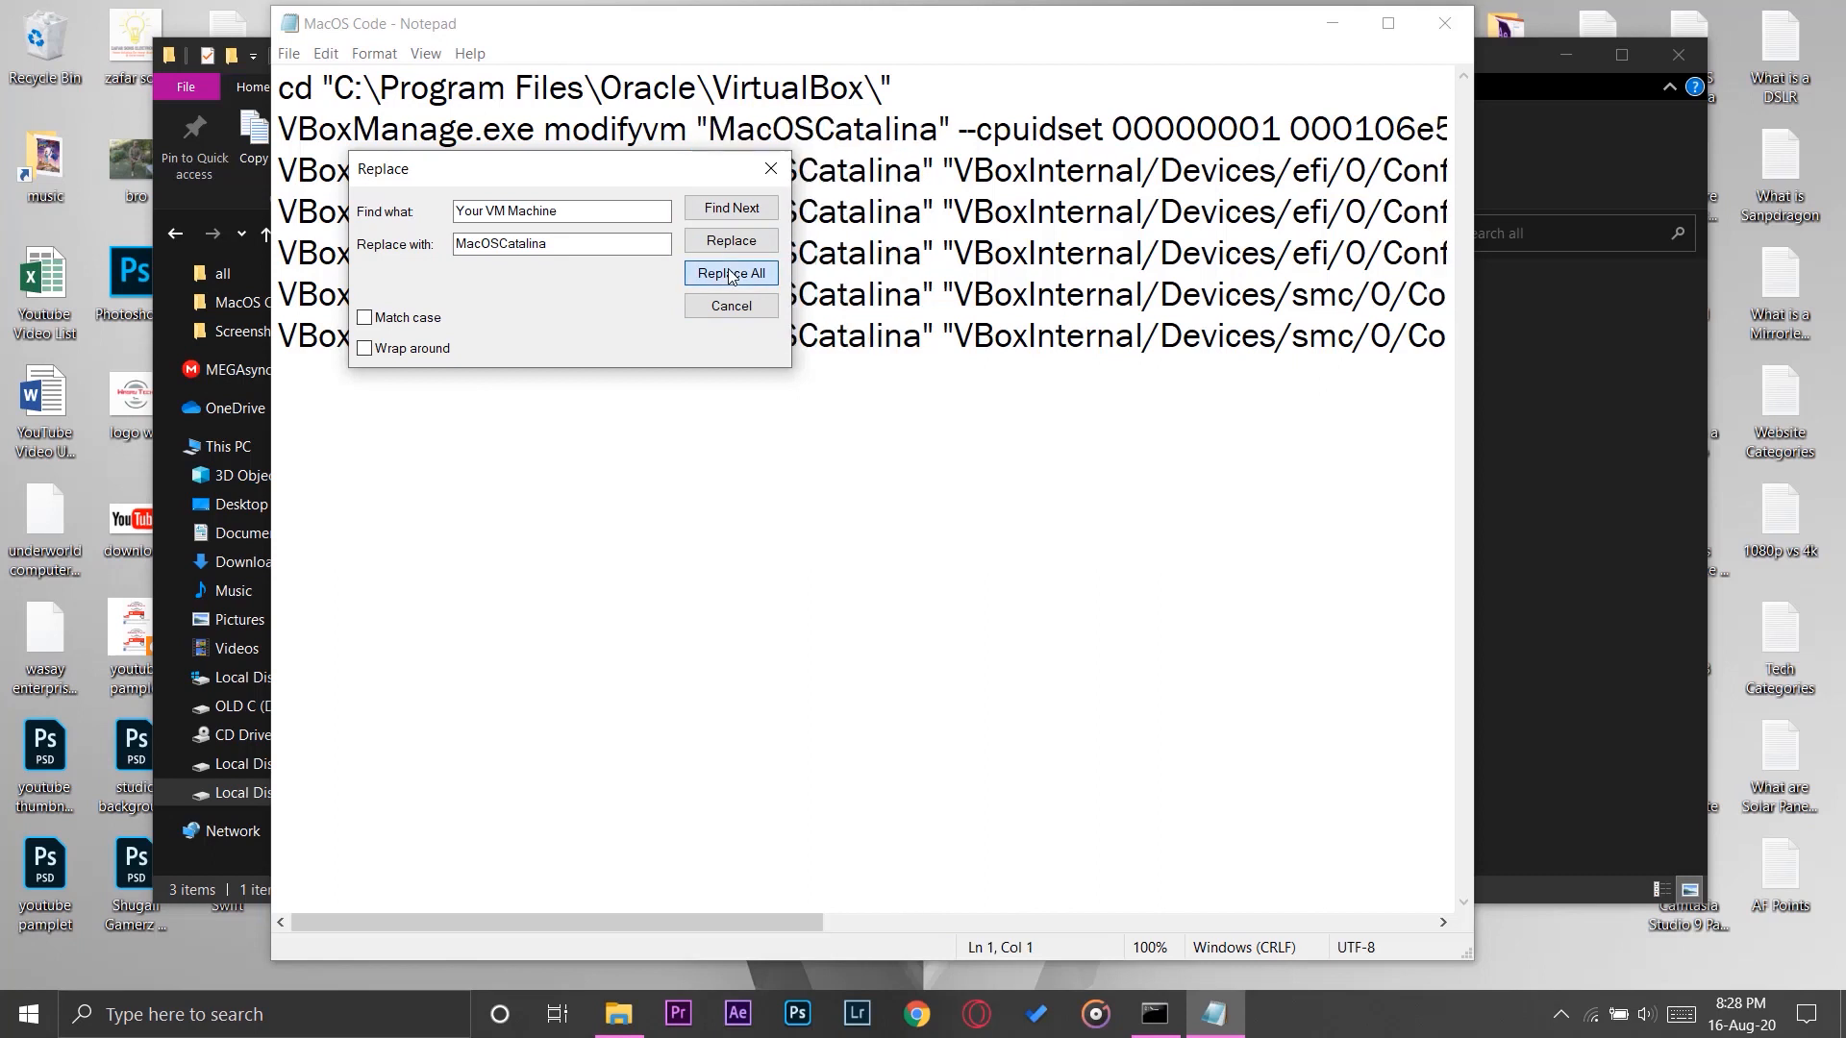
left_click(770, 168)
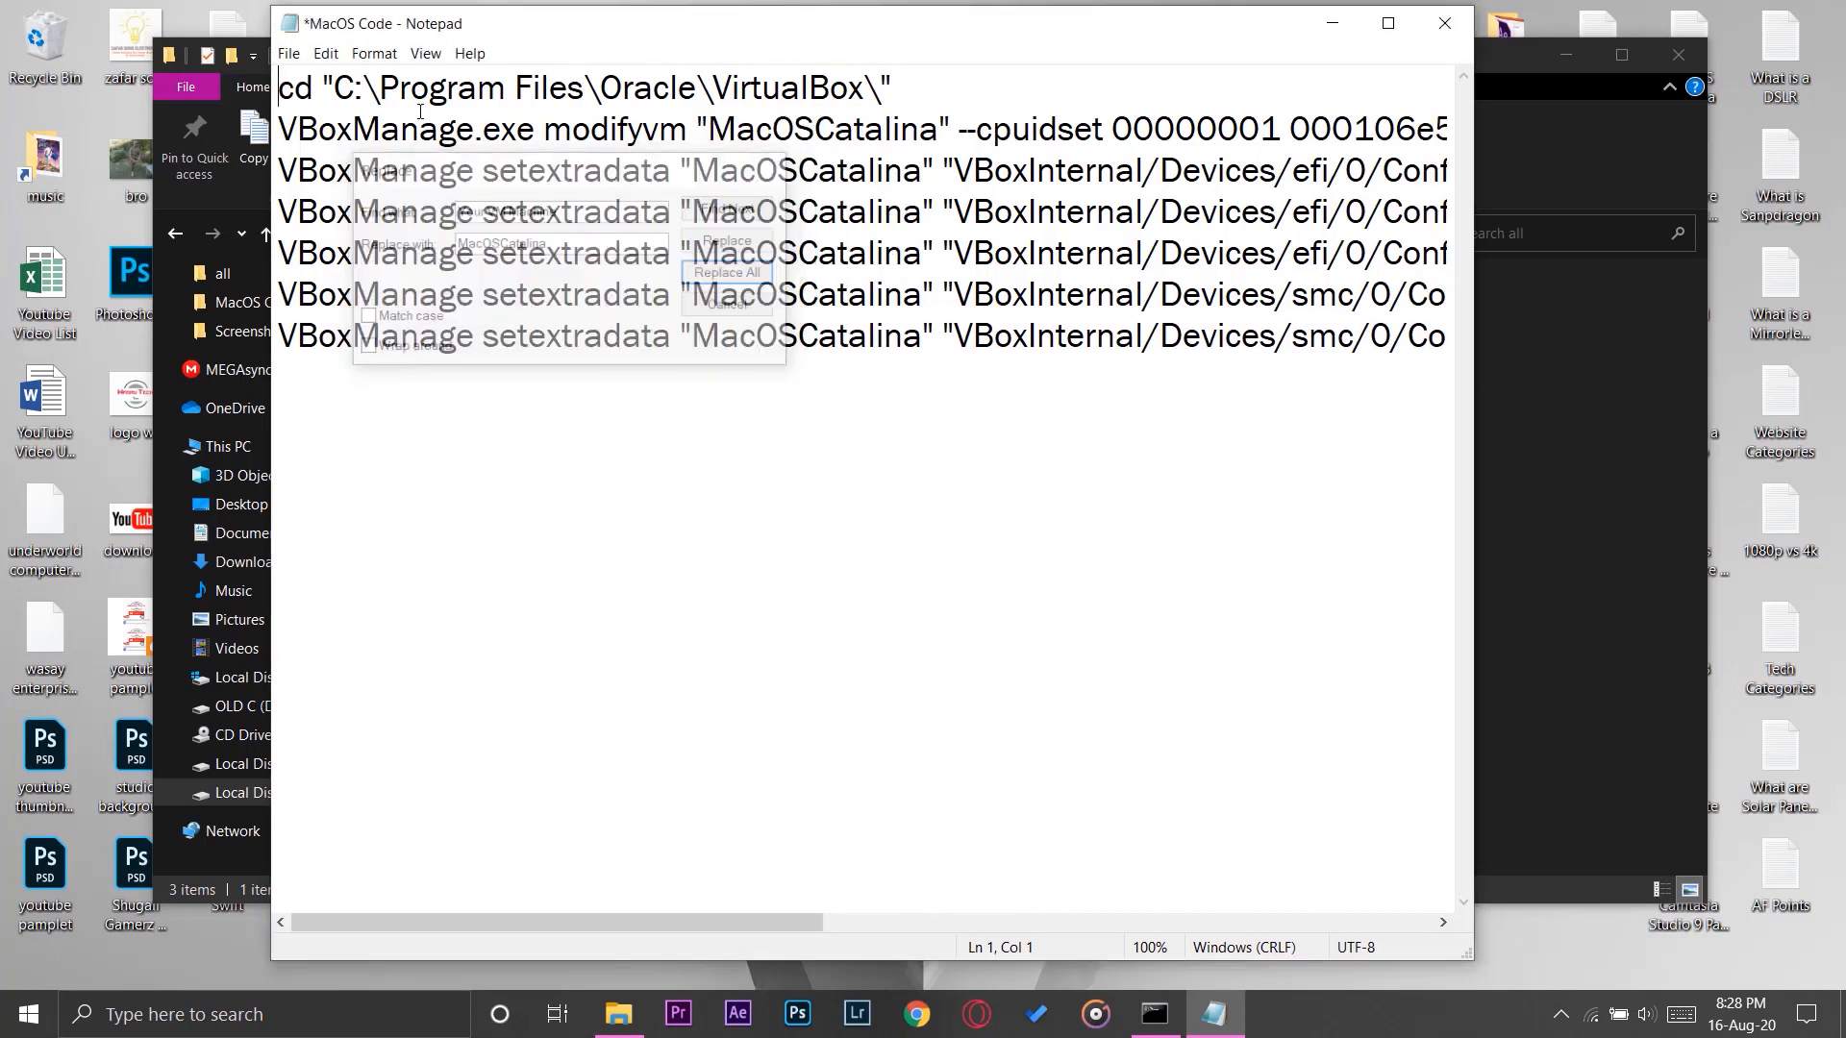
left_click(889, 82)
key("Down")
key("Down")
key("Down")
key("Down")
key("Down")
key("Up")
key("Up")
key("Up")
key("Up")
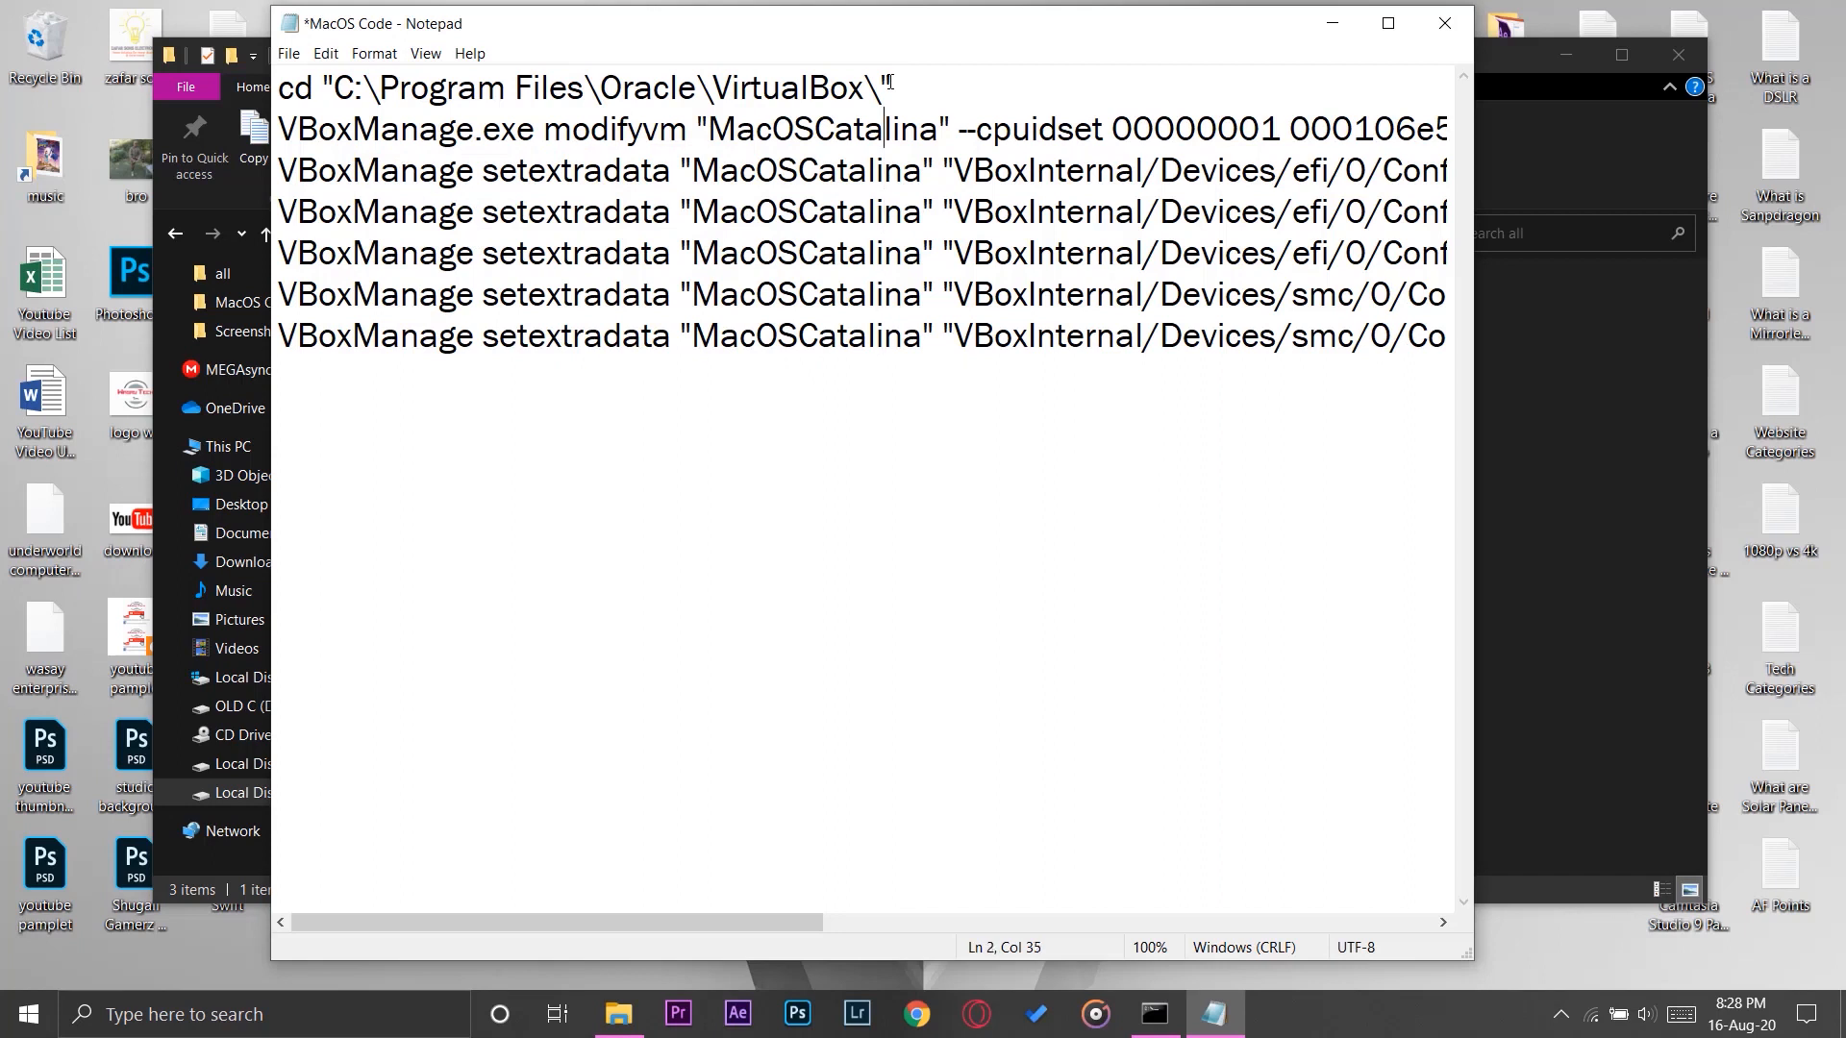
left_click_drag(890, 83, 280, 86)
left_click(282, 86)
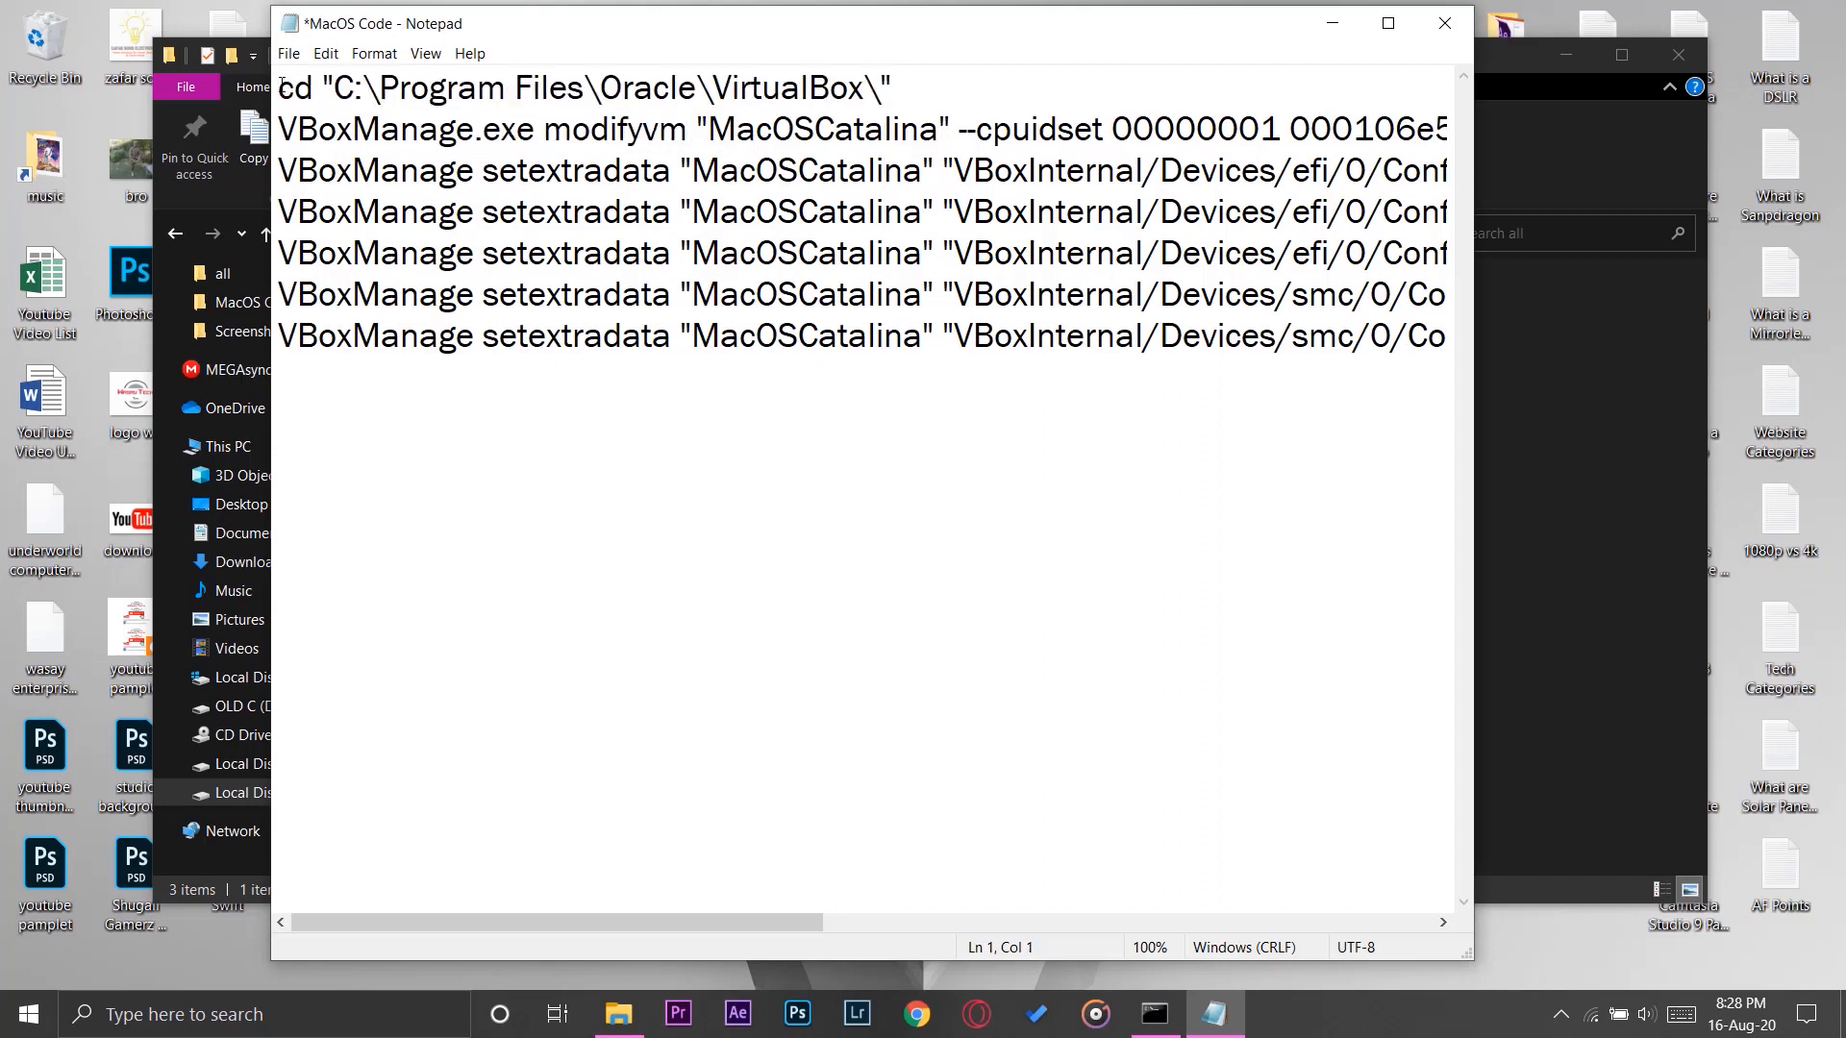
left_click(1153, 1014)
type("MacOSCatalina")
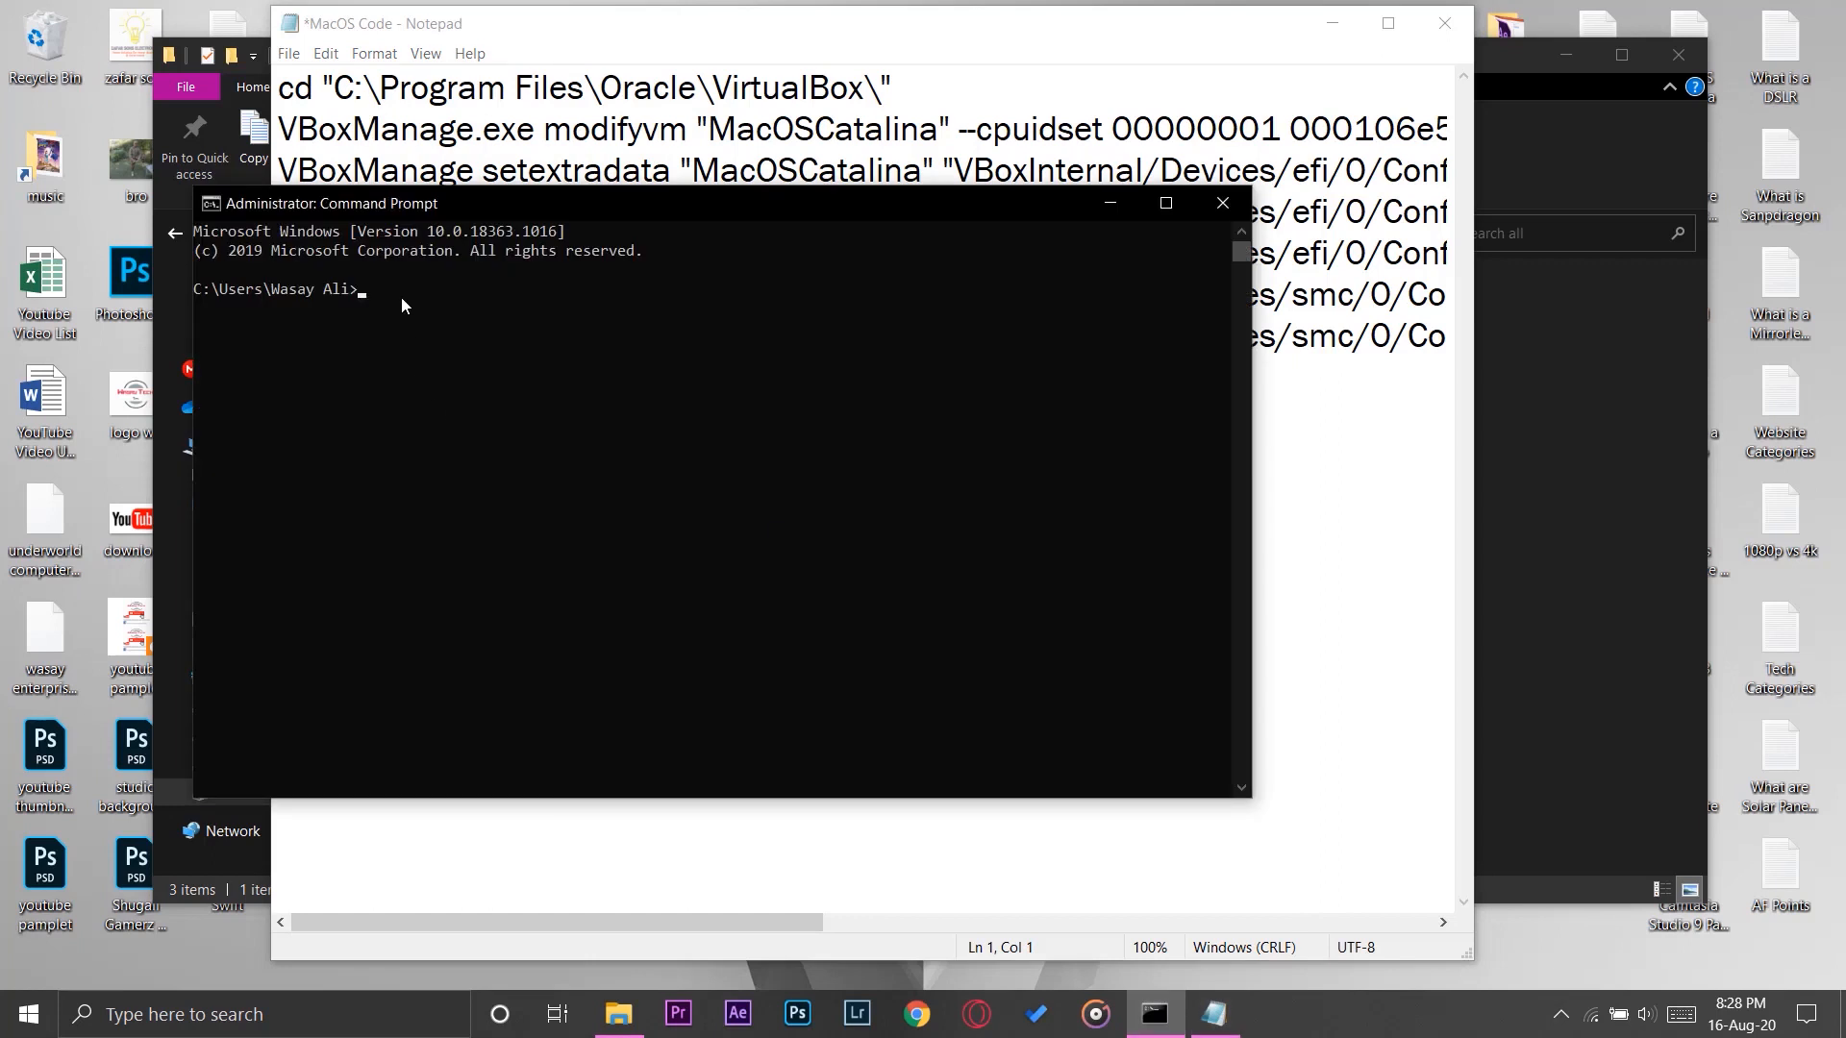
key("BackSpace")
key("BackSpace")
key("BackSpace")
key("BackSpace")
key("BackSpace")
- Copy the cd "C:\Program Files\Oracle\VirtualBox\" line from the text file and run it in Command Prompt
left_click_drag(915, 73, 299, 79)
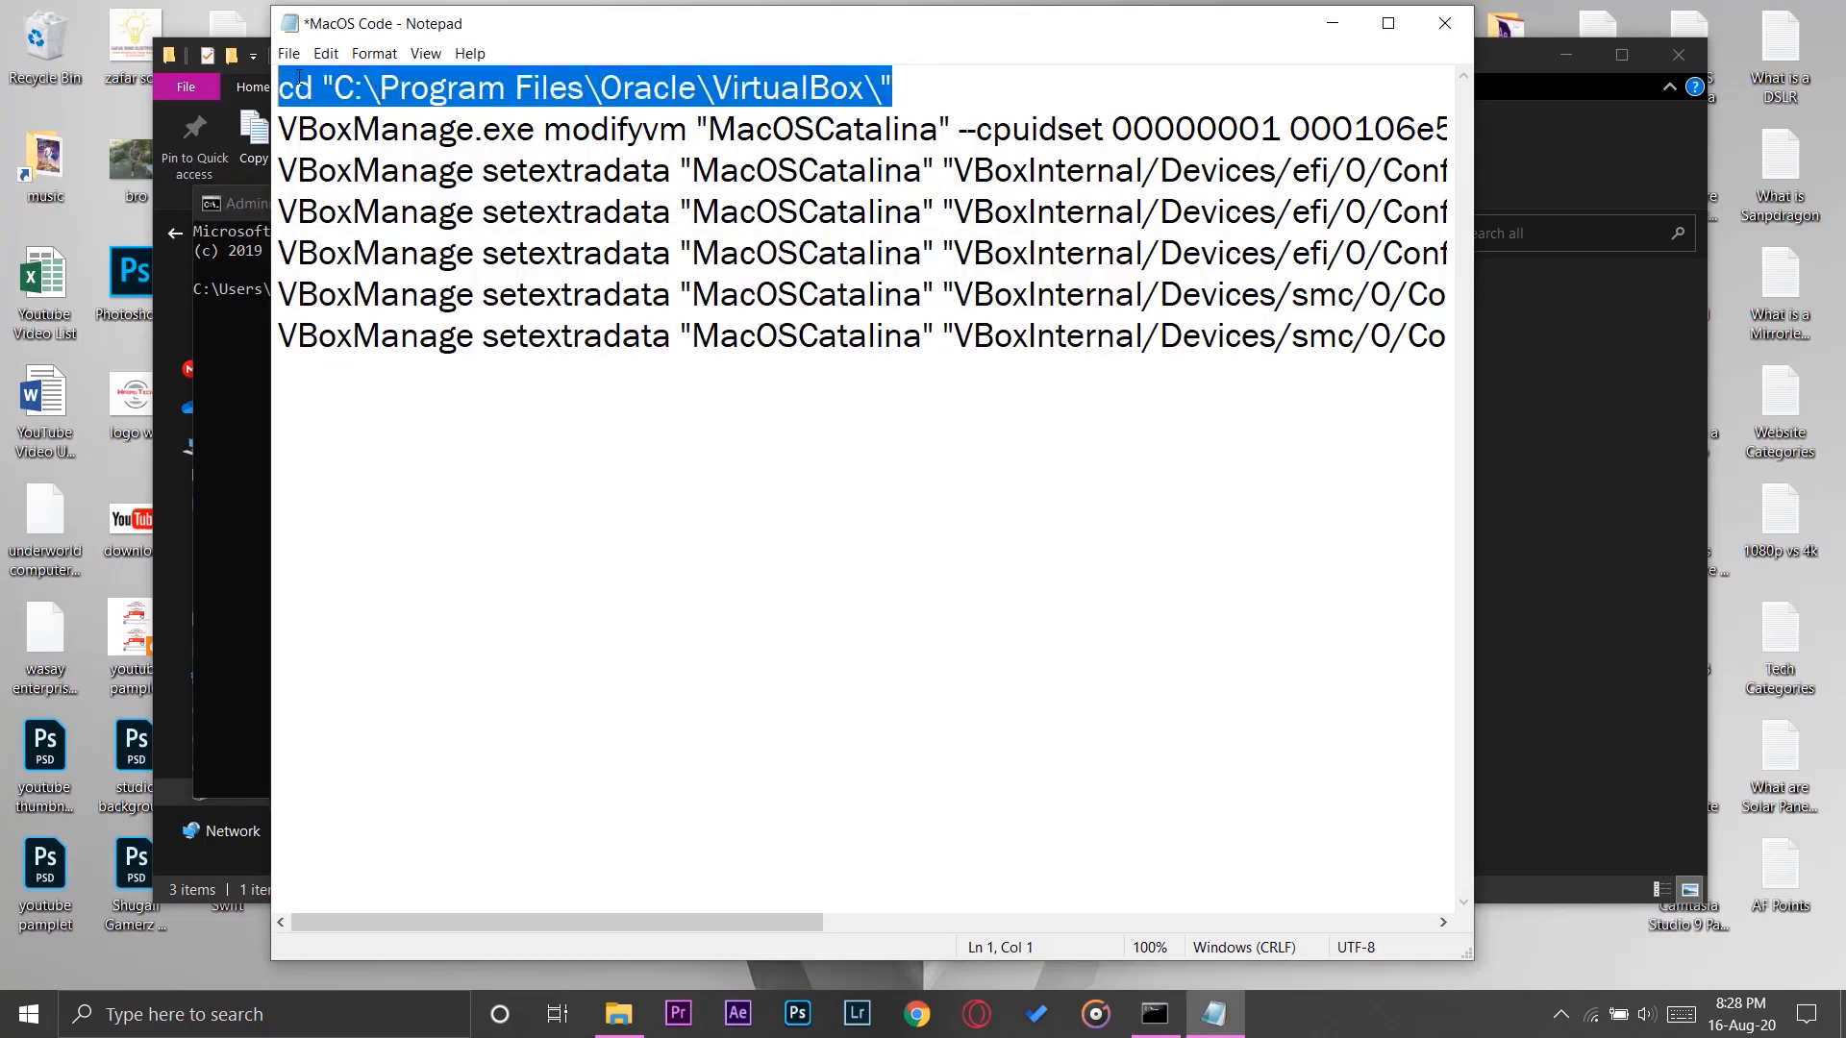
right_click(297, 79)
left_click(383, 146)
left_click(274, 355)
left_click(243, 355)
left_click(459, 278)
right_click(451, 286)
key("Return")
- Copy the complete VBoxManage.exe modifyvm "MacOSCatalina" --cpuidset line and run it in Command Prompt
left_click(973, 109)
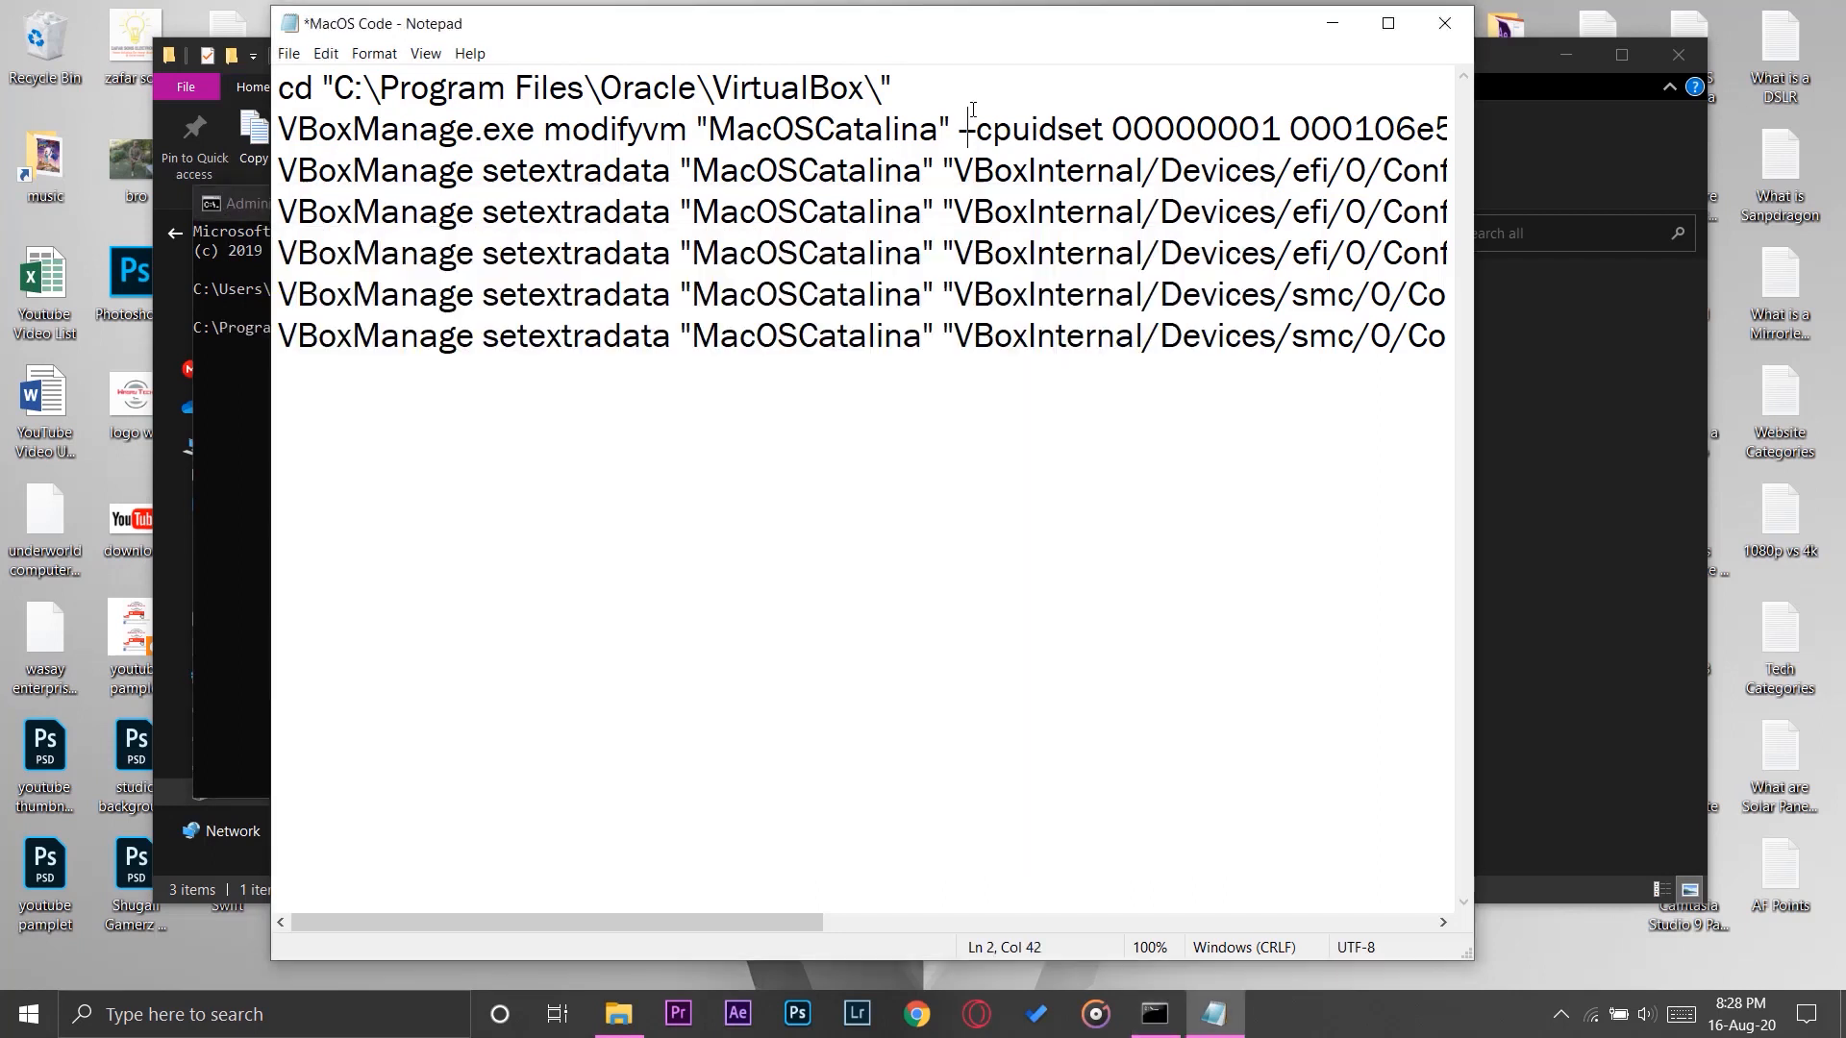
left_click_drag(278, 128, 1465, 117)
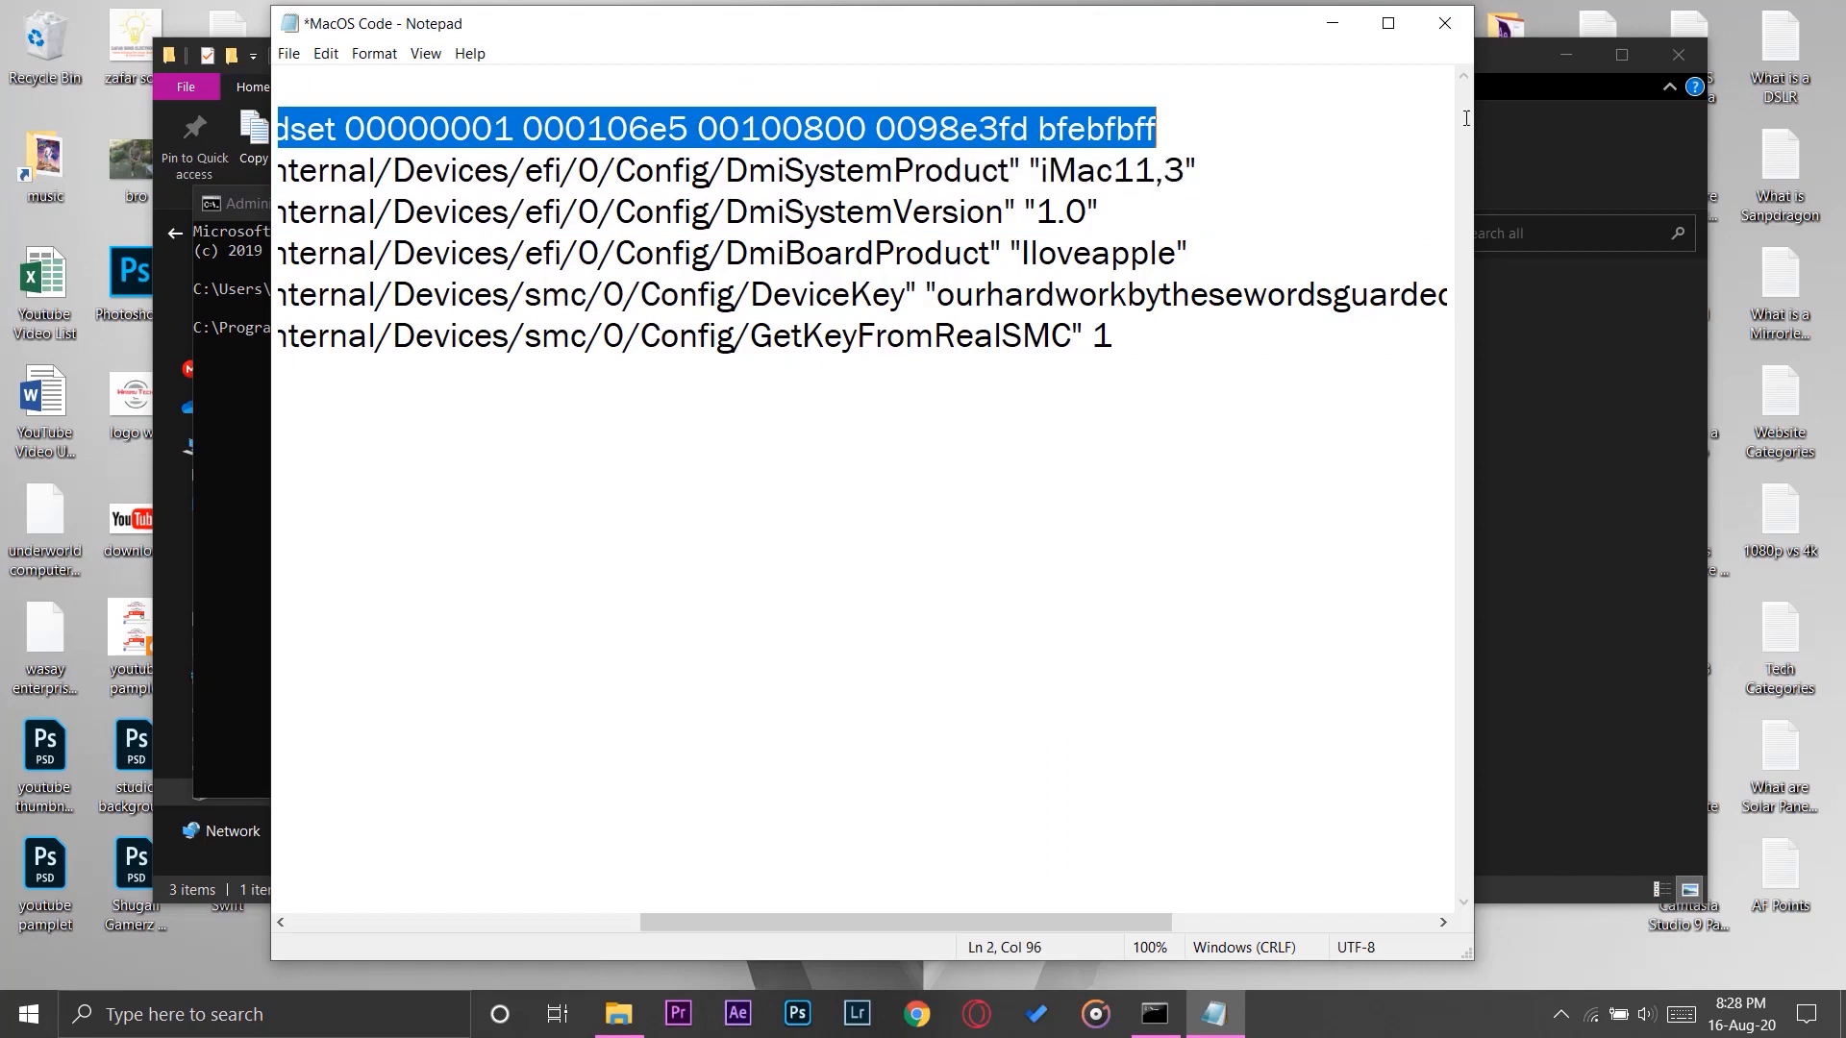
left_click(255, 537)
right_click(522, 331)
key("Return")
- Copy the setextradata lines for DmiSystemProduct "iMac11,3" and DmiSystemVersion "1.0" and run each in Command Prompt
left_click(1103, 38)
left_click_drag(1201, 169, 711, 214)
right_click(341, 166)
left_click(384, 241)
left_click(232, 423)
right_click(601, 367)
key("Return")
left_click(865, 24)
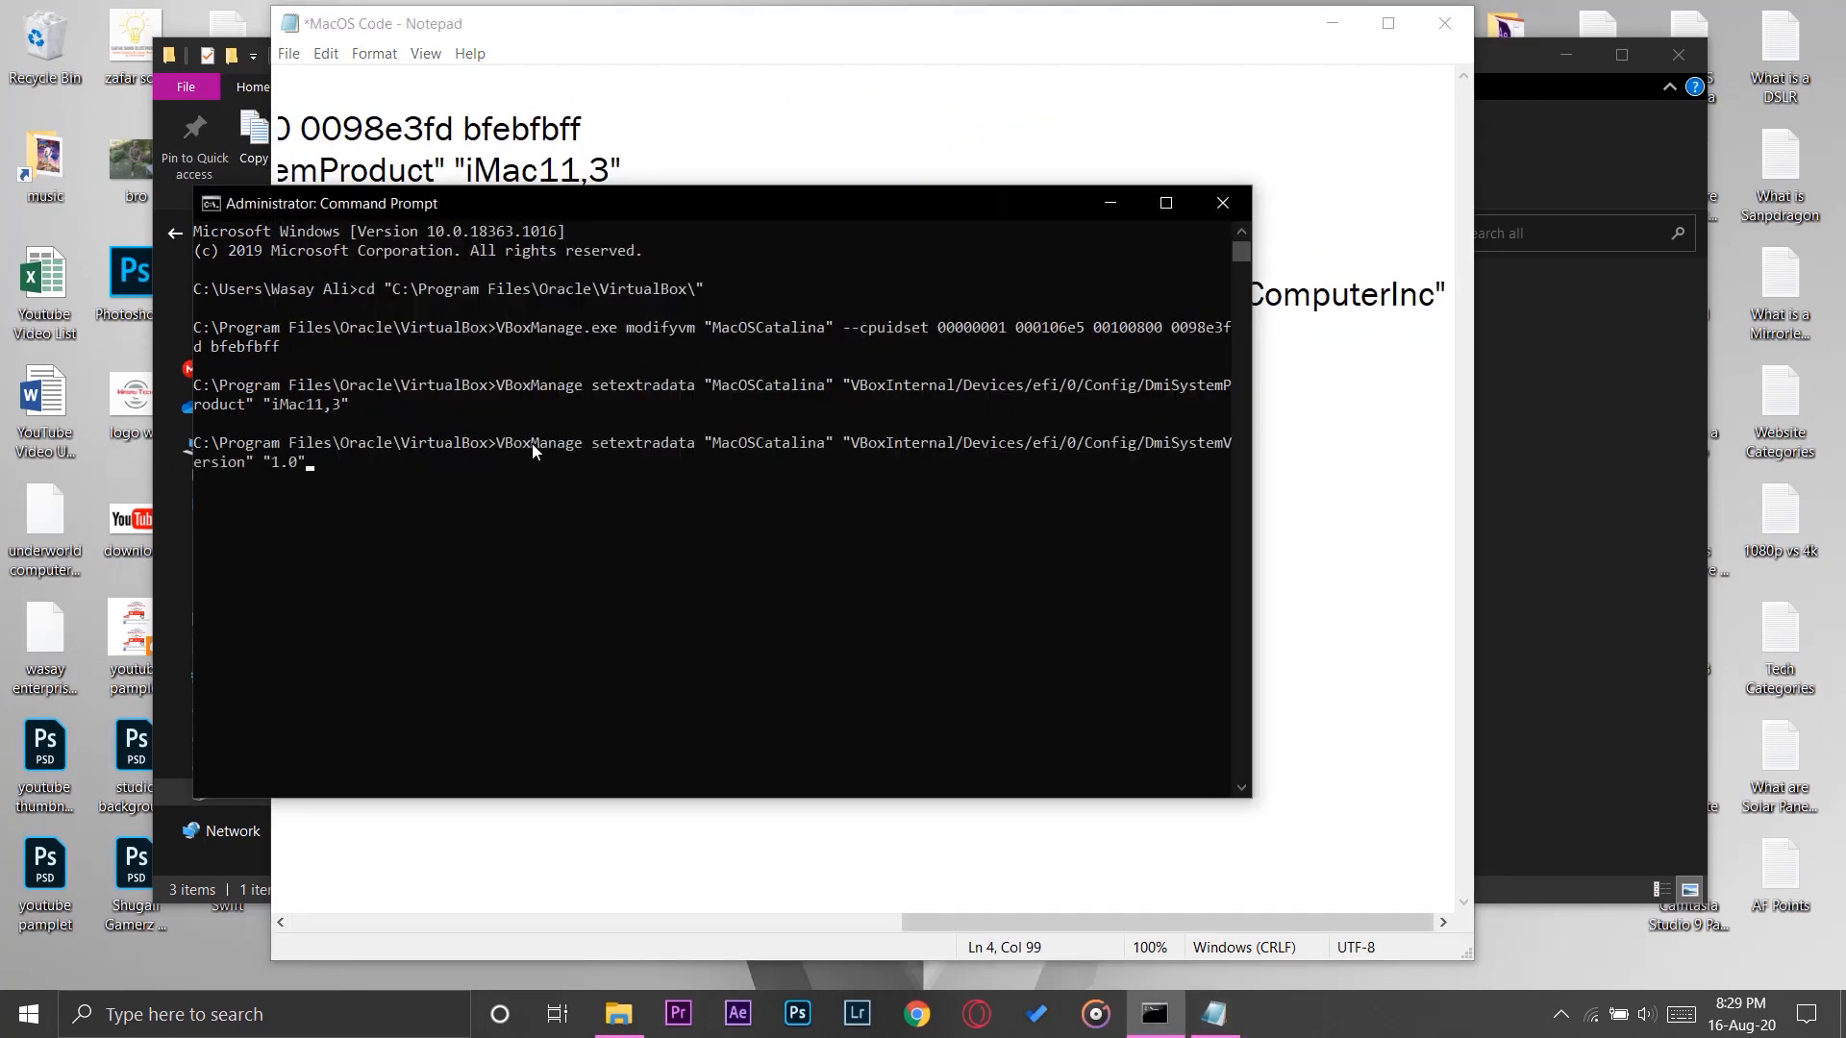
key("Return")
- Run the setextradata lines for DmiBoardProduct "Iloveapple" and the SMC DeviceKey in Command Prompt
left_click(1318, 474)
left_click_drag(279, 295, 1451, 298)
left_click(259, 631)
key("Return")
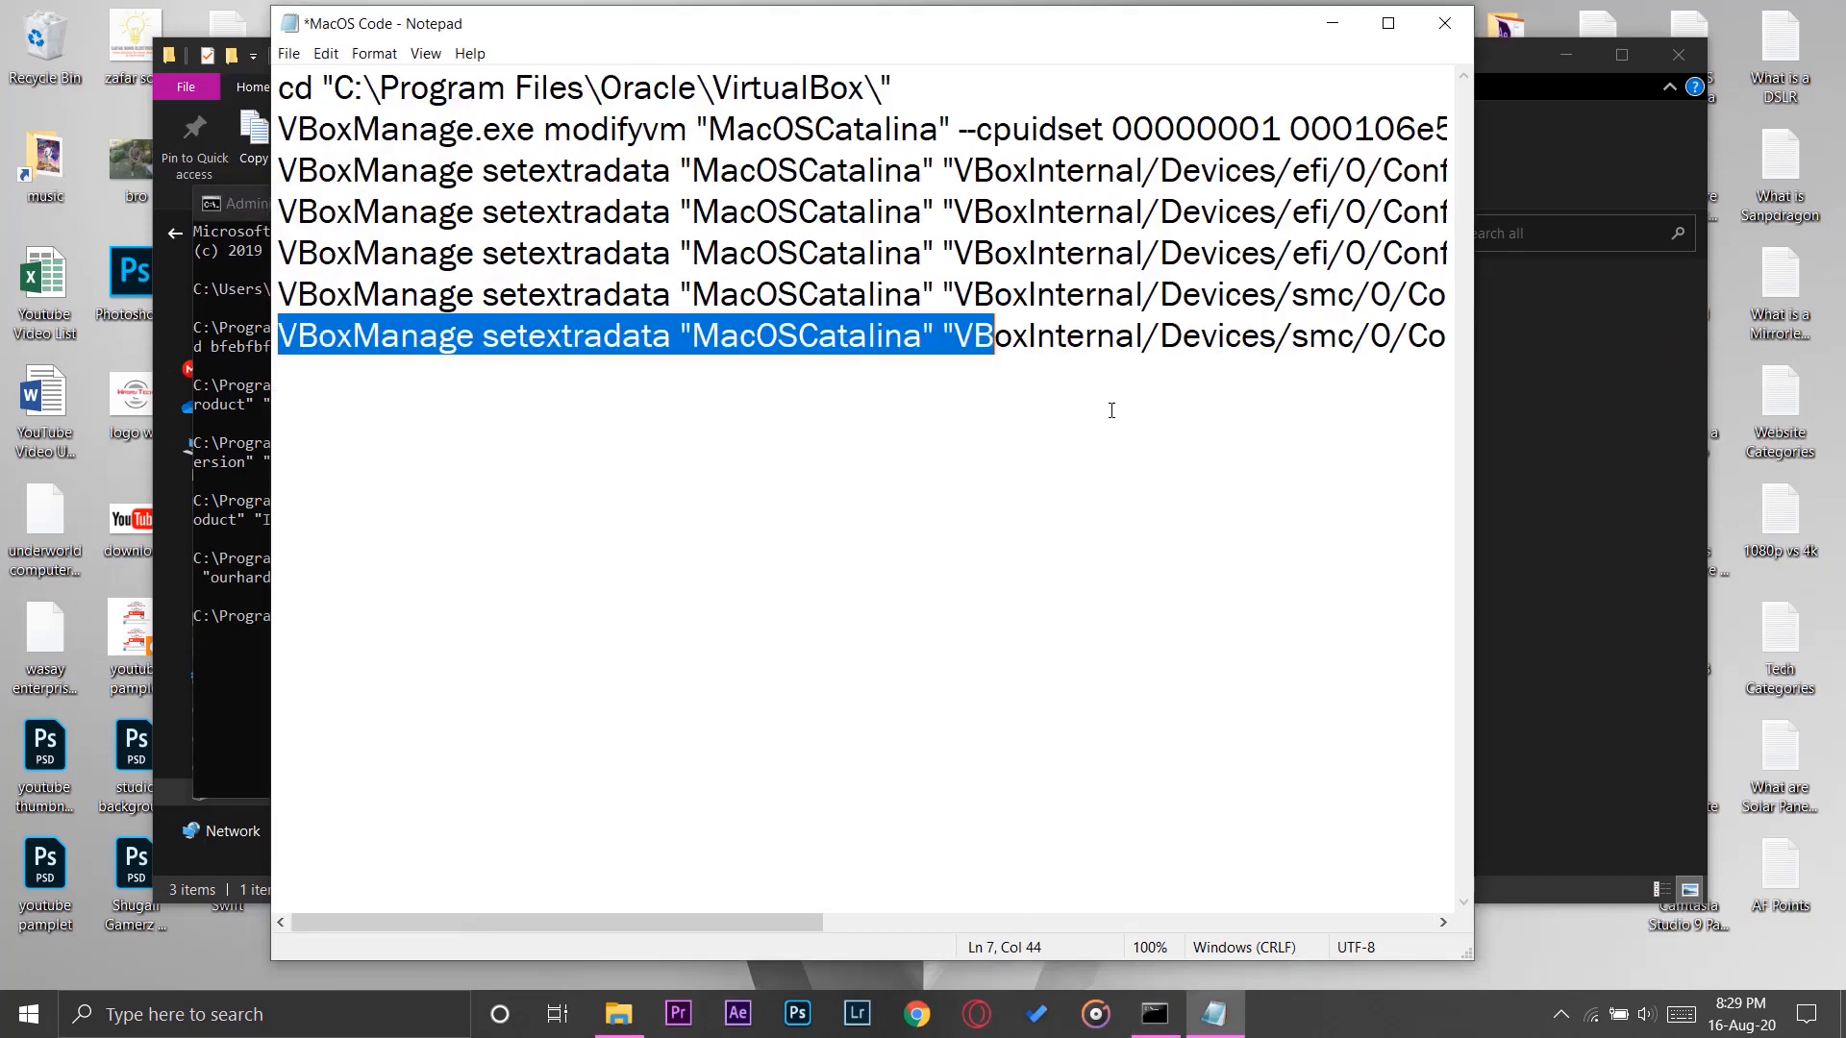
- Copy the last setextradata line, which sets GetKeyFromRealSMC to 1, and run it in Command Prompt
left_click_drag(278, 337, 1452, 338)
right_click(1062, 342)
left_click(1106, 416)
right_click(714, 327)
left_click(759, 402)
left_click(240, 654)
right_click(678, 612)
key("Return")
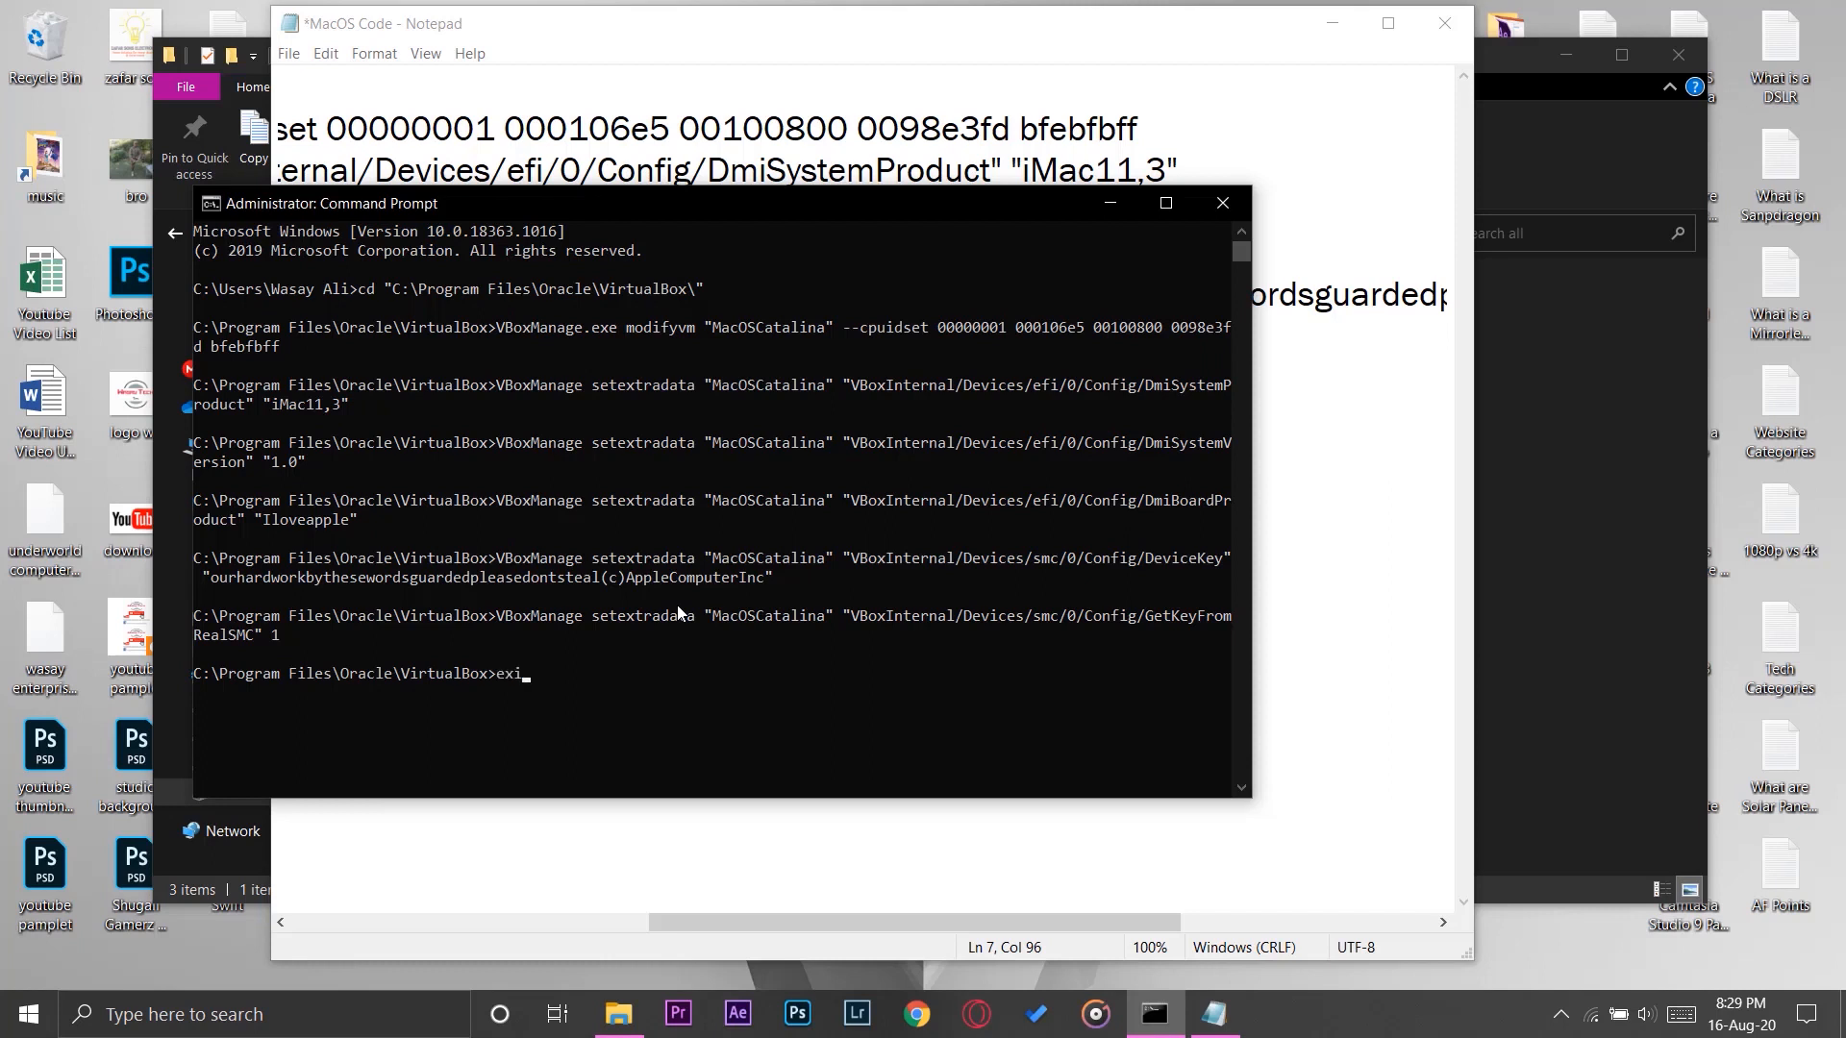
- End the Command Prompt session with exit, and close the MacOS Code file without saving along with File Explorer
key("Return")
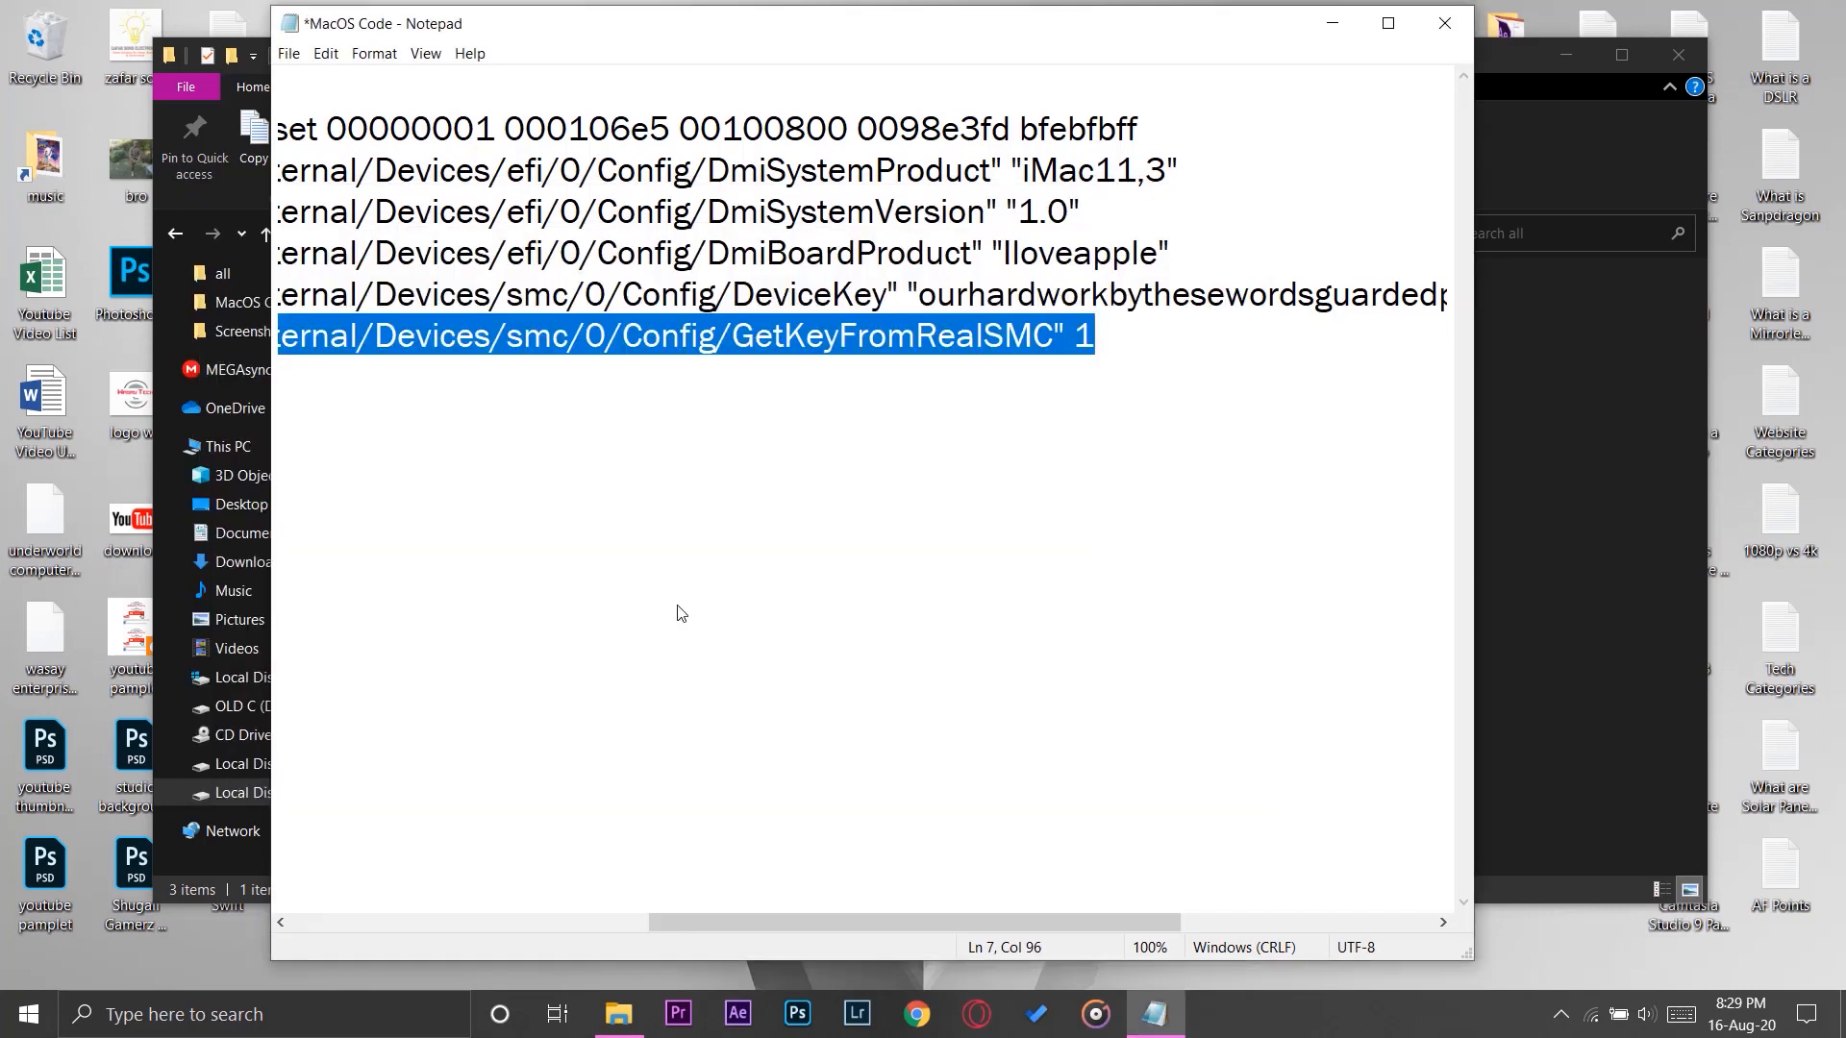
scroll(681, 612, "left", 5)
left_click(1445, 23)
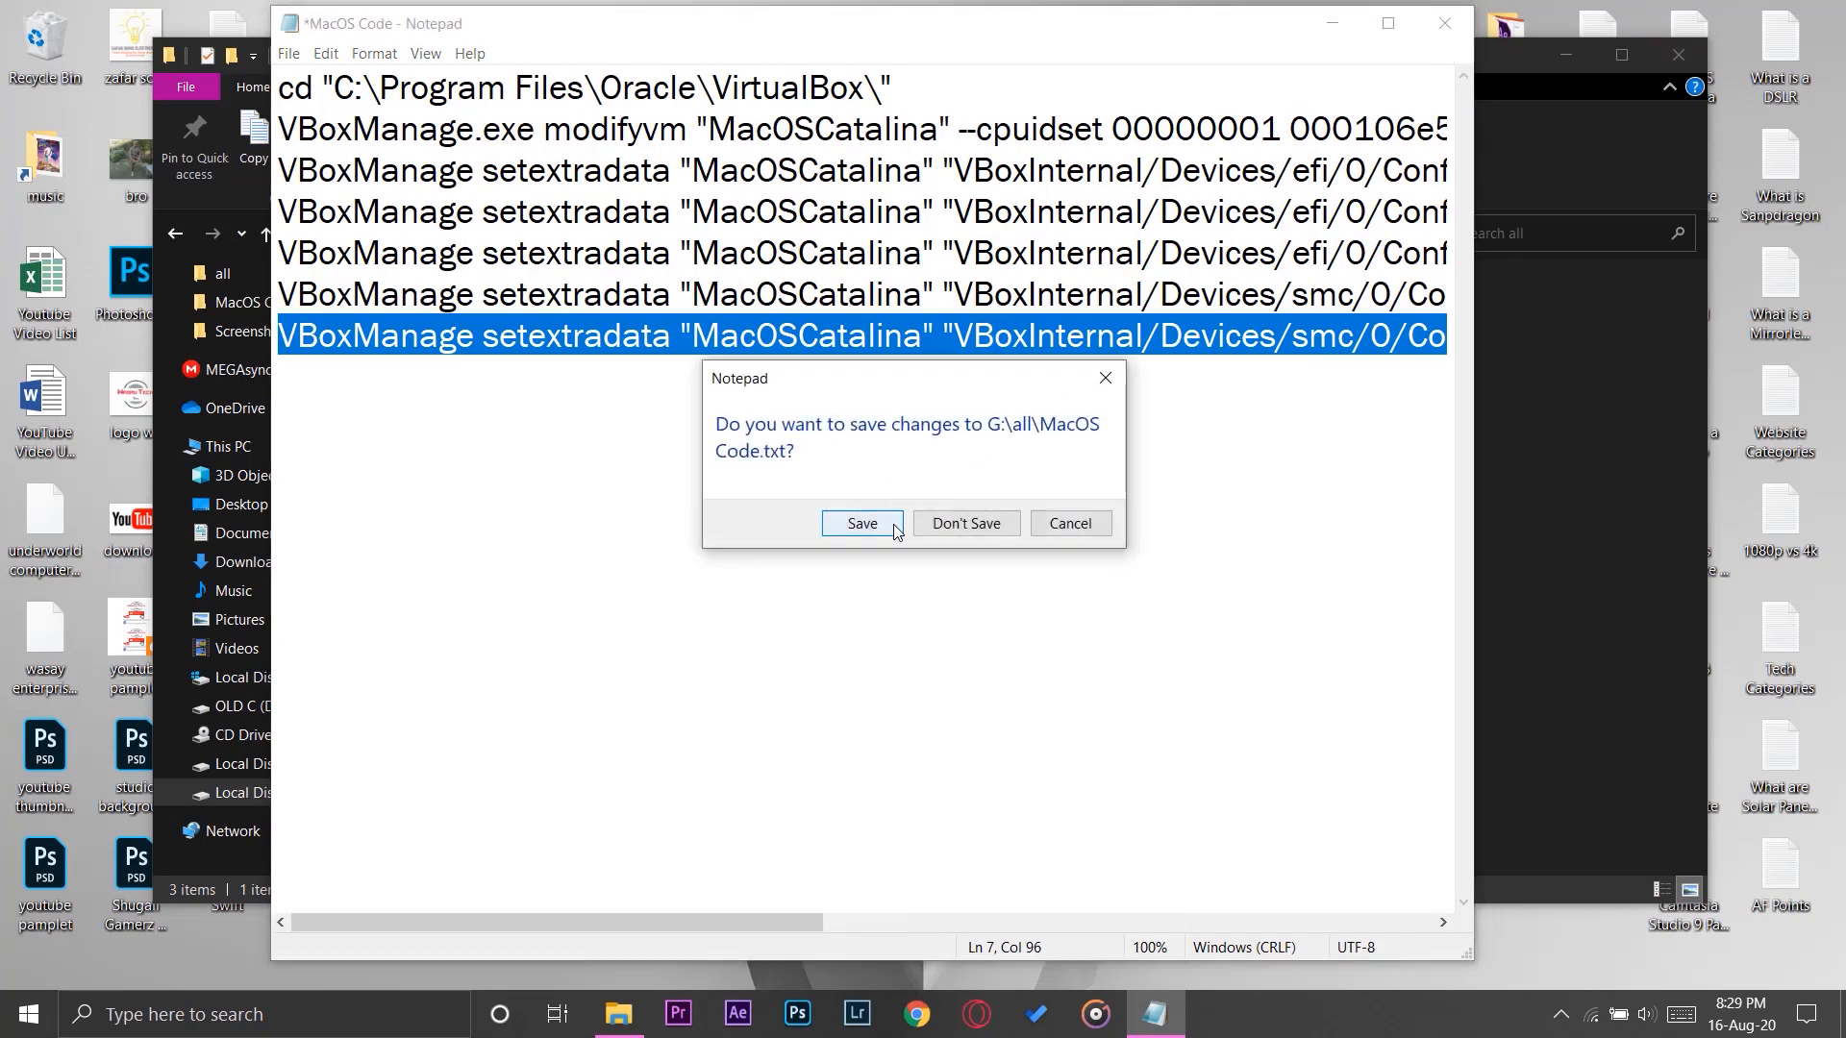
left_click(964, 525)
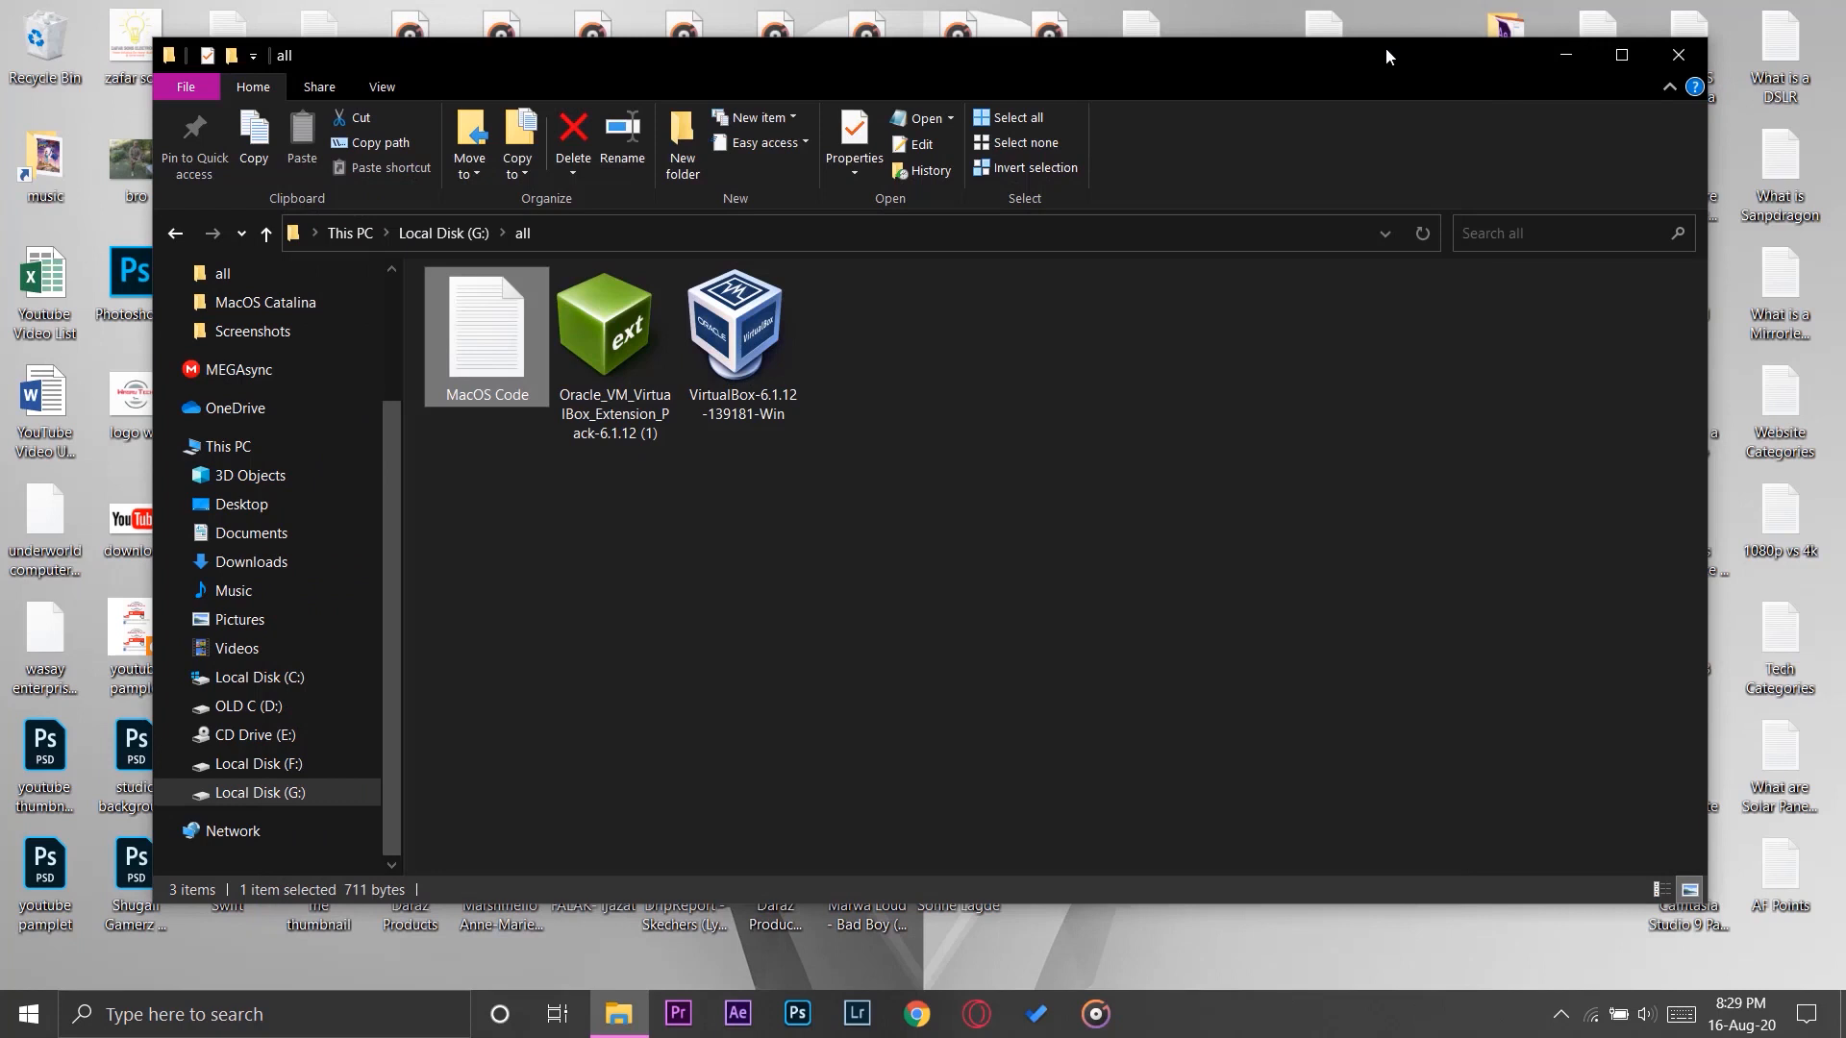
left_click(1678, 54)
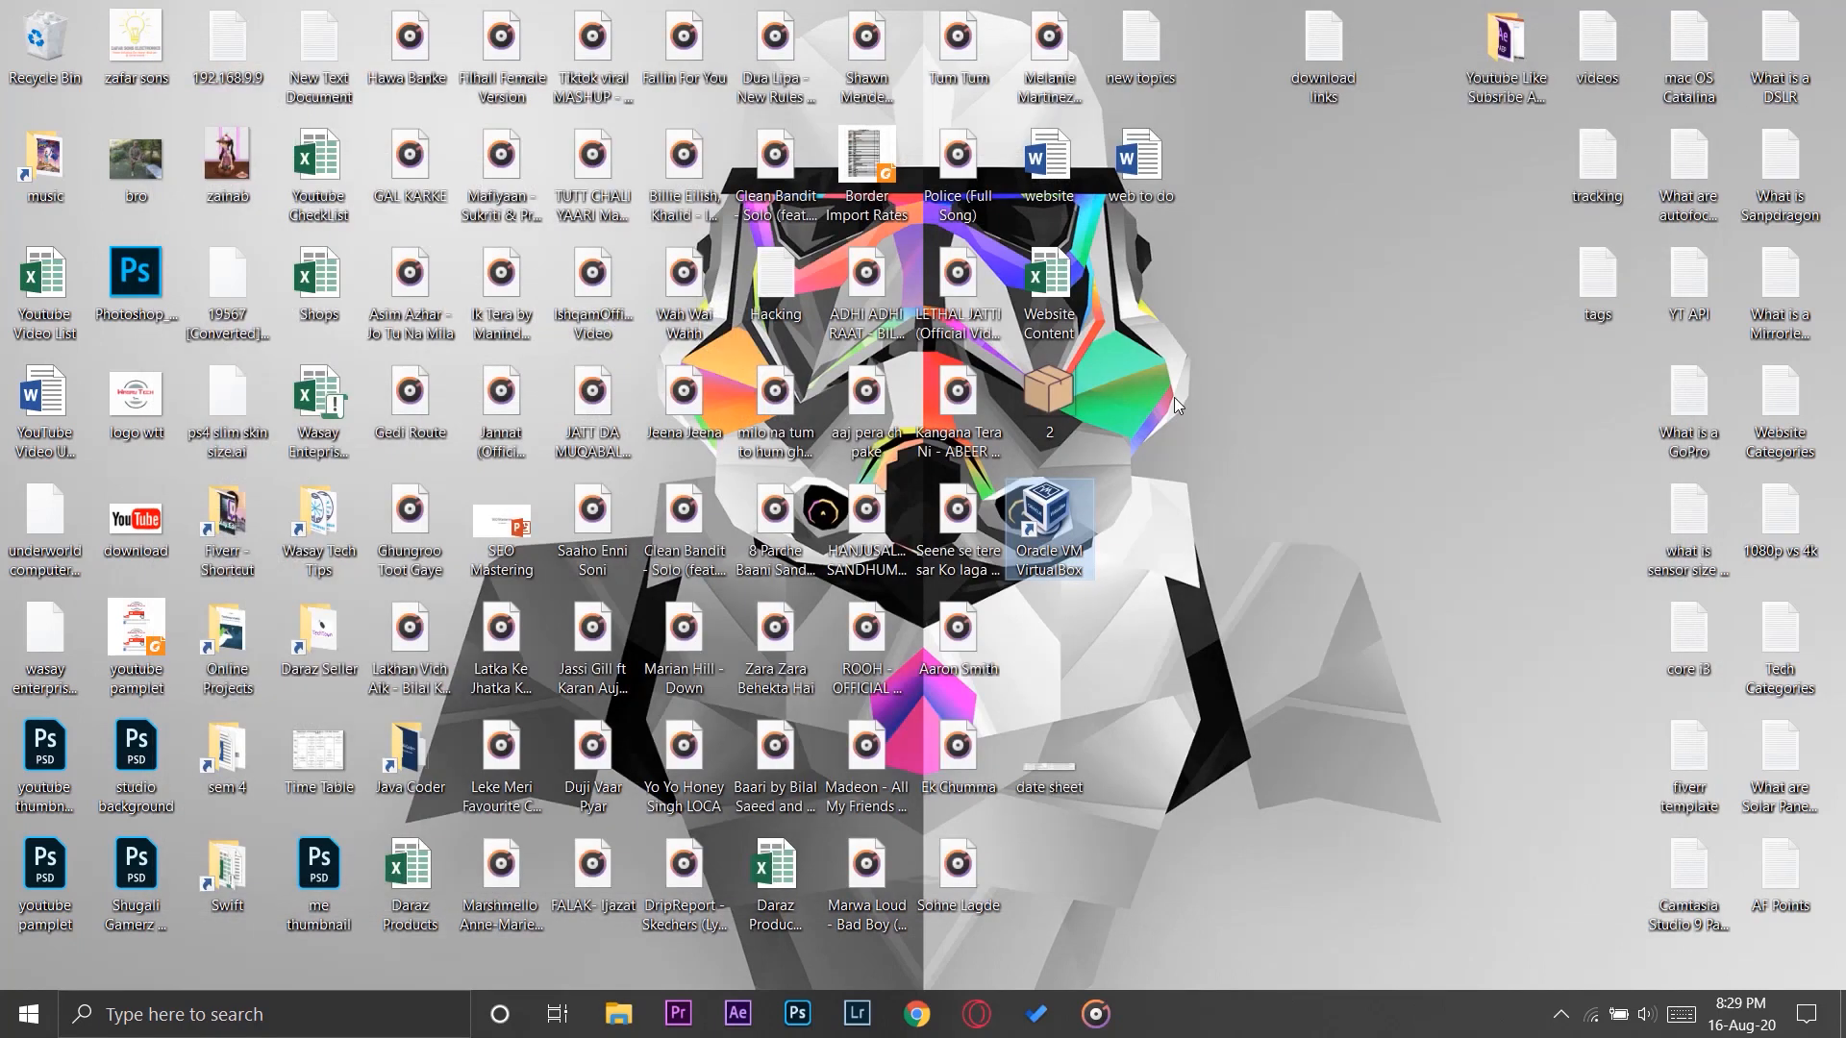
- Launch Oracle VM VirtualBox from the desktop as administrator and start the MacOSCatalina virtual machine
right_click(1044, 522)
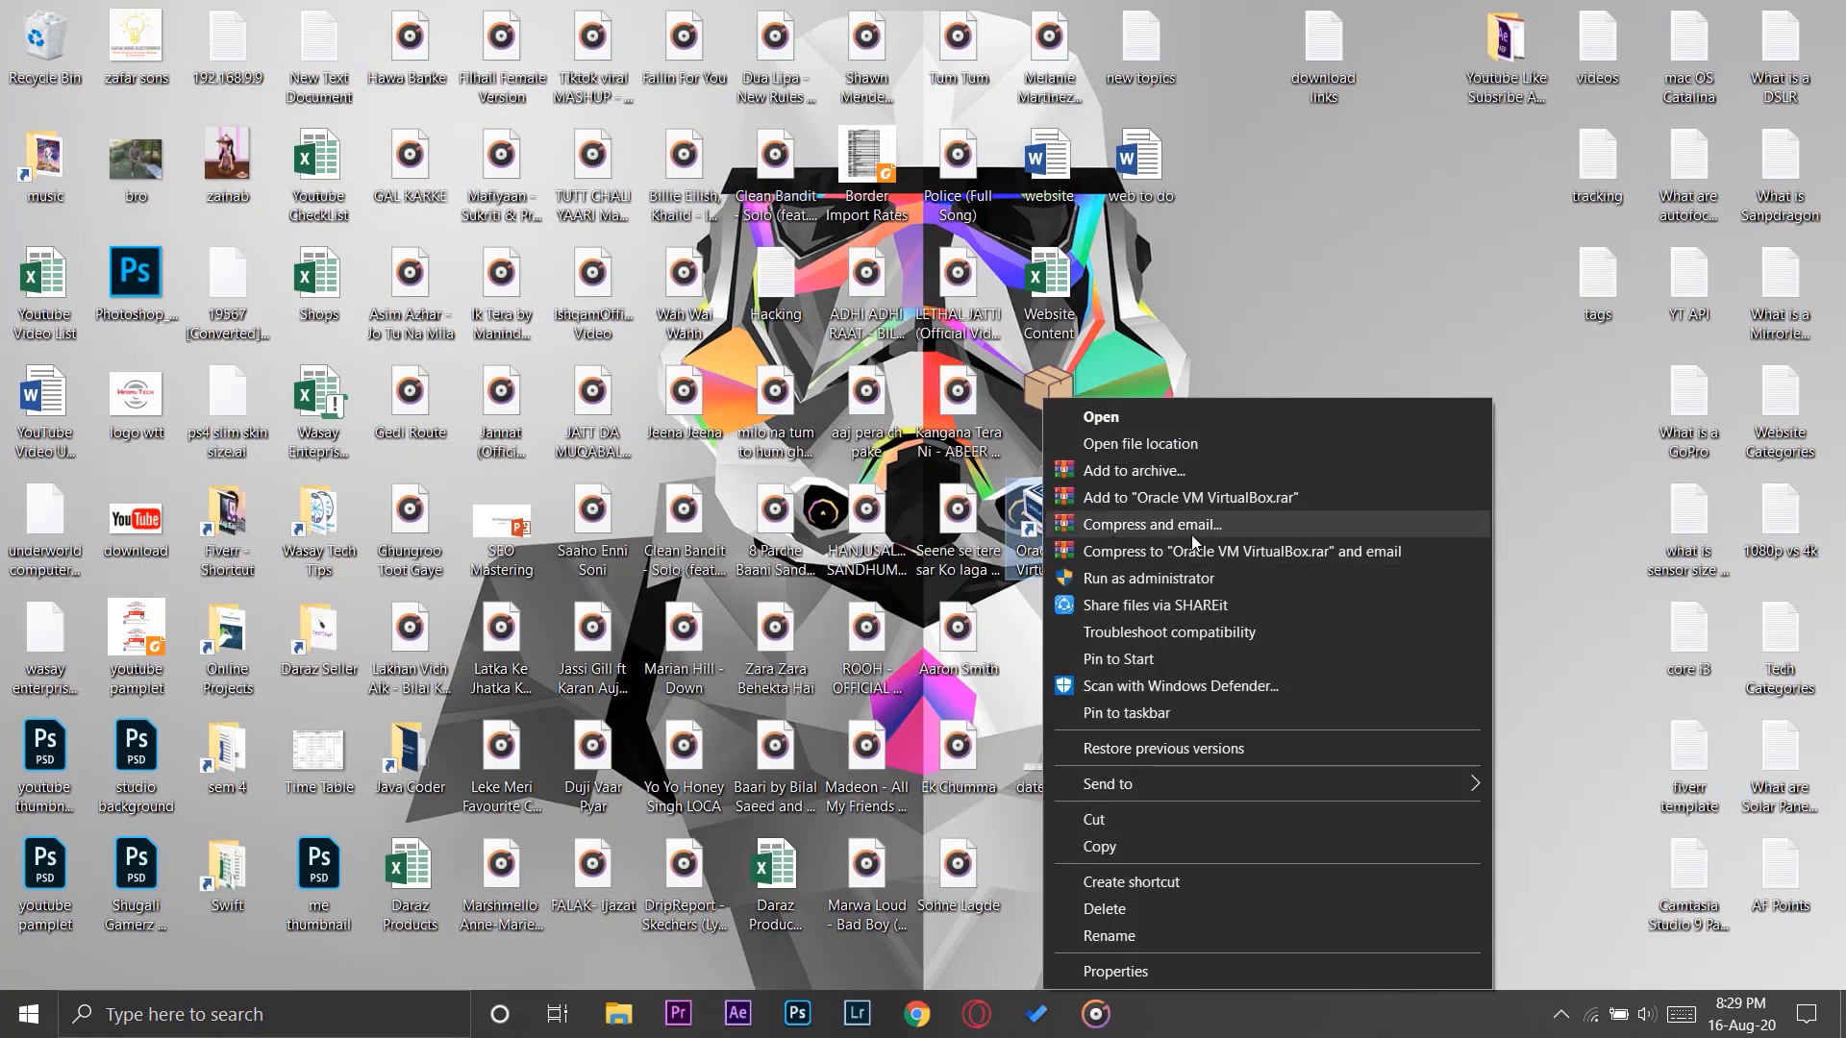
left_click(1229, 576)
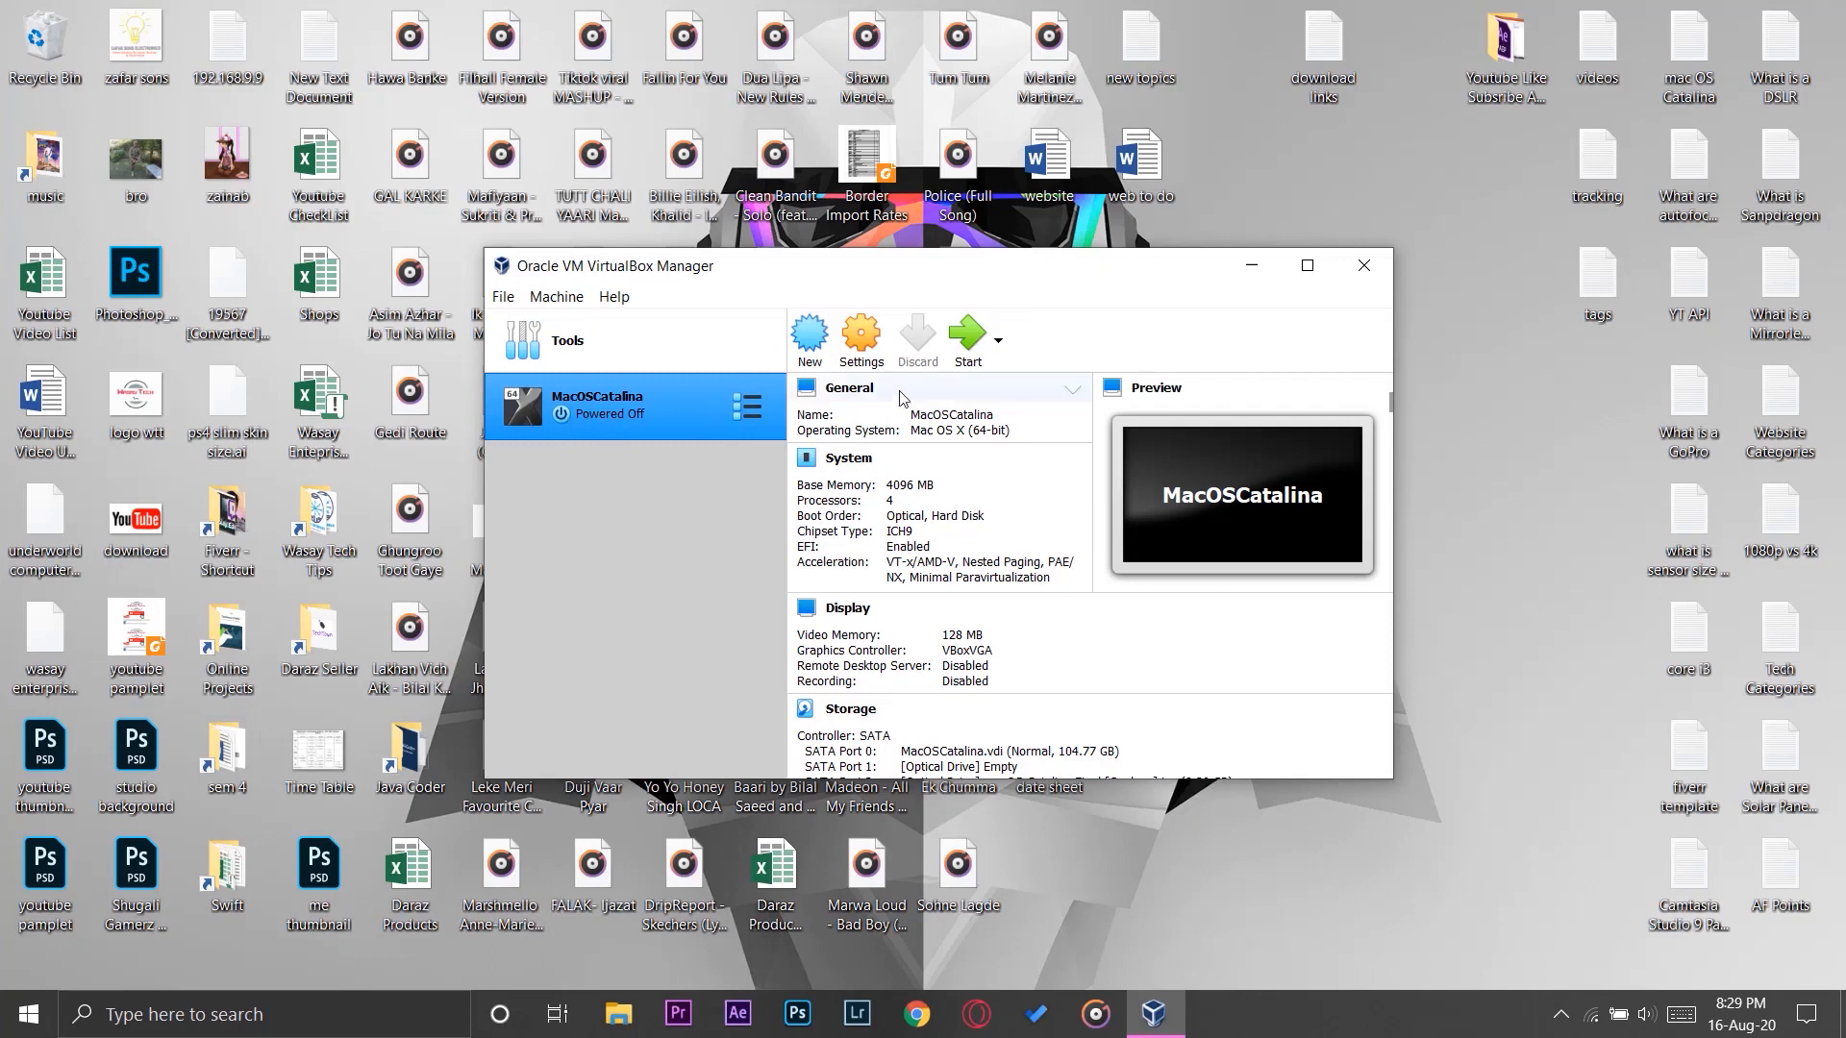
left_click(964, 351)
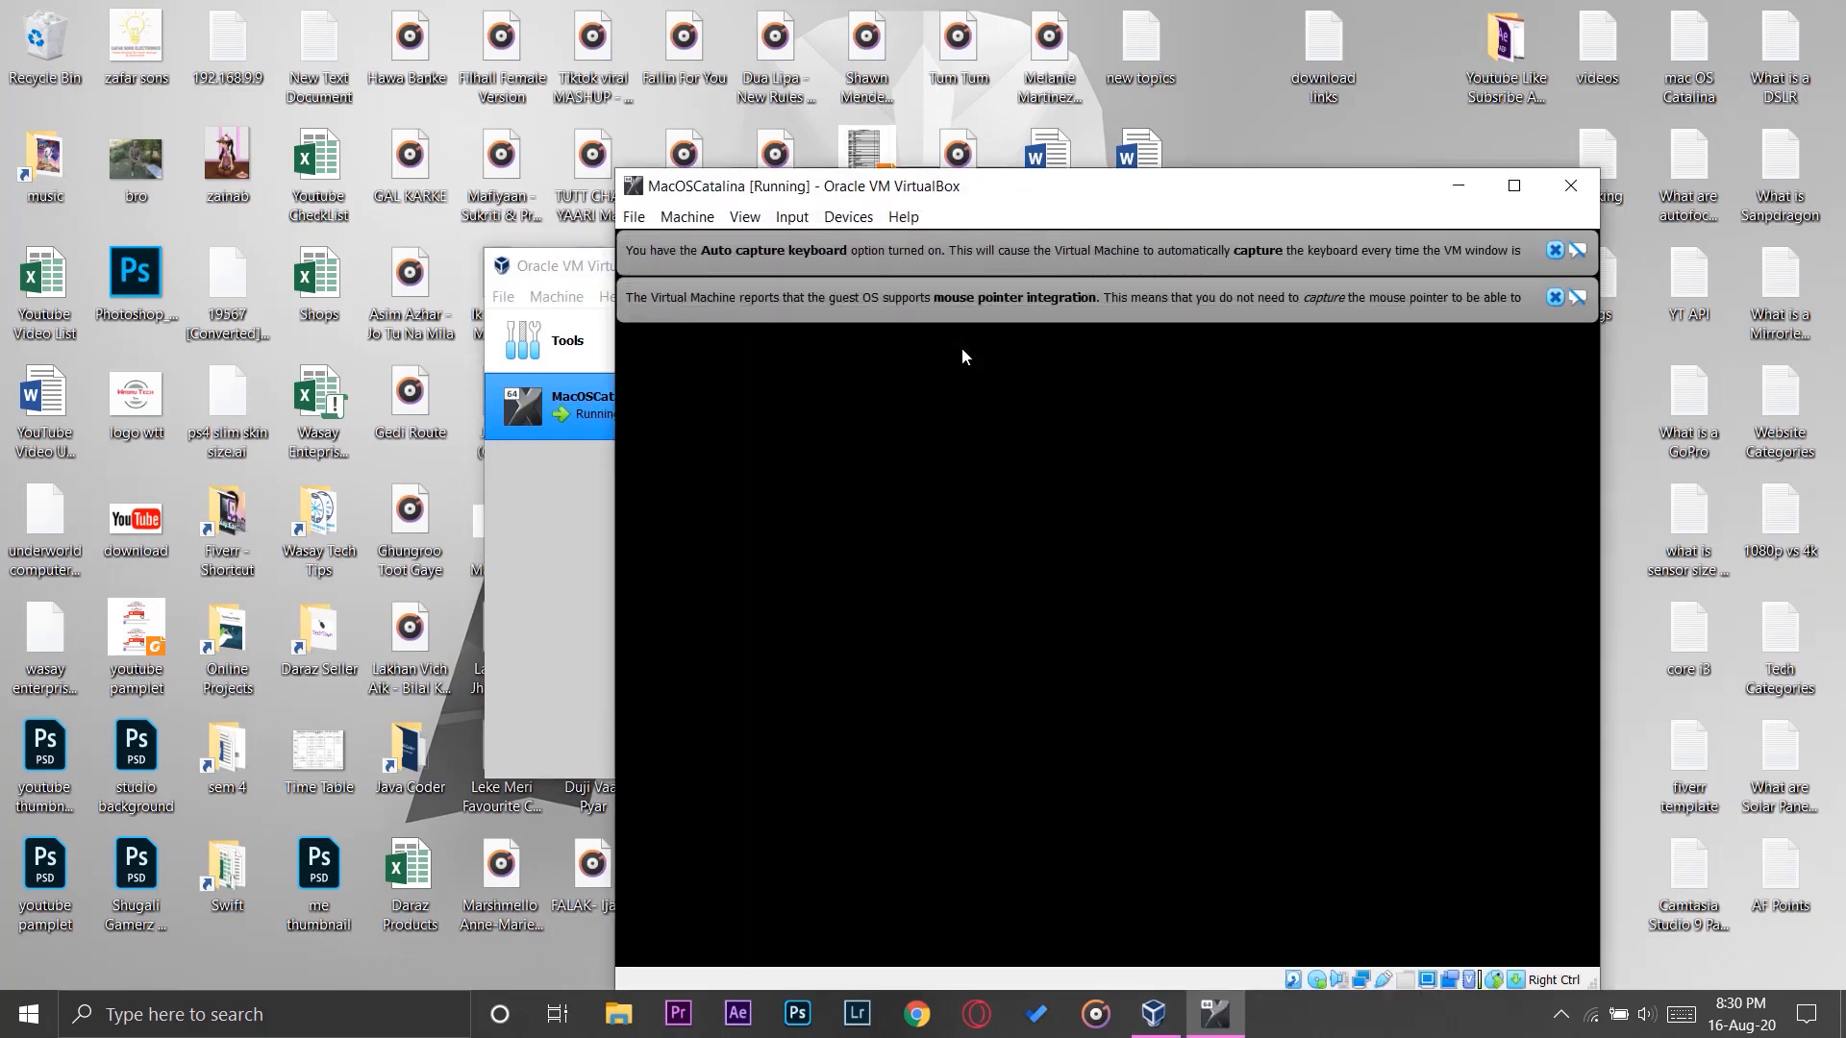
- Reposition the running virtual machine's window higher on the desktop and dismiss the auto capture keyboard notice
left_click_drag(1067, 193, 896, 109)
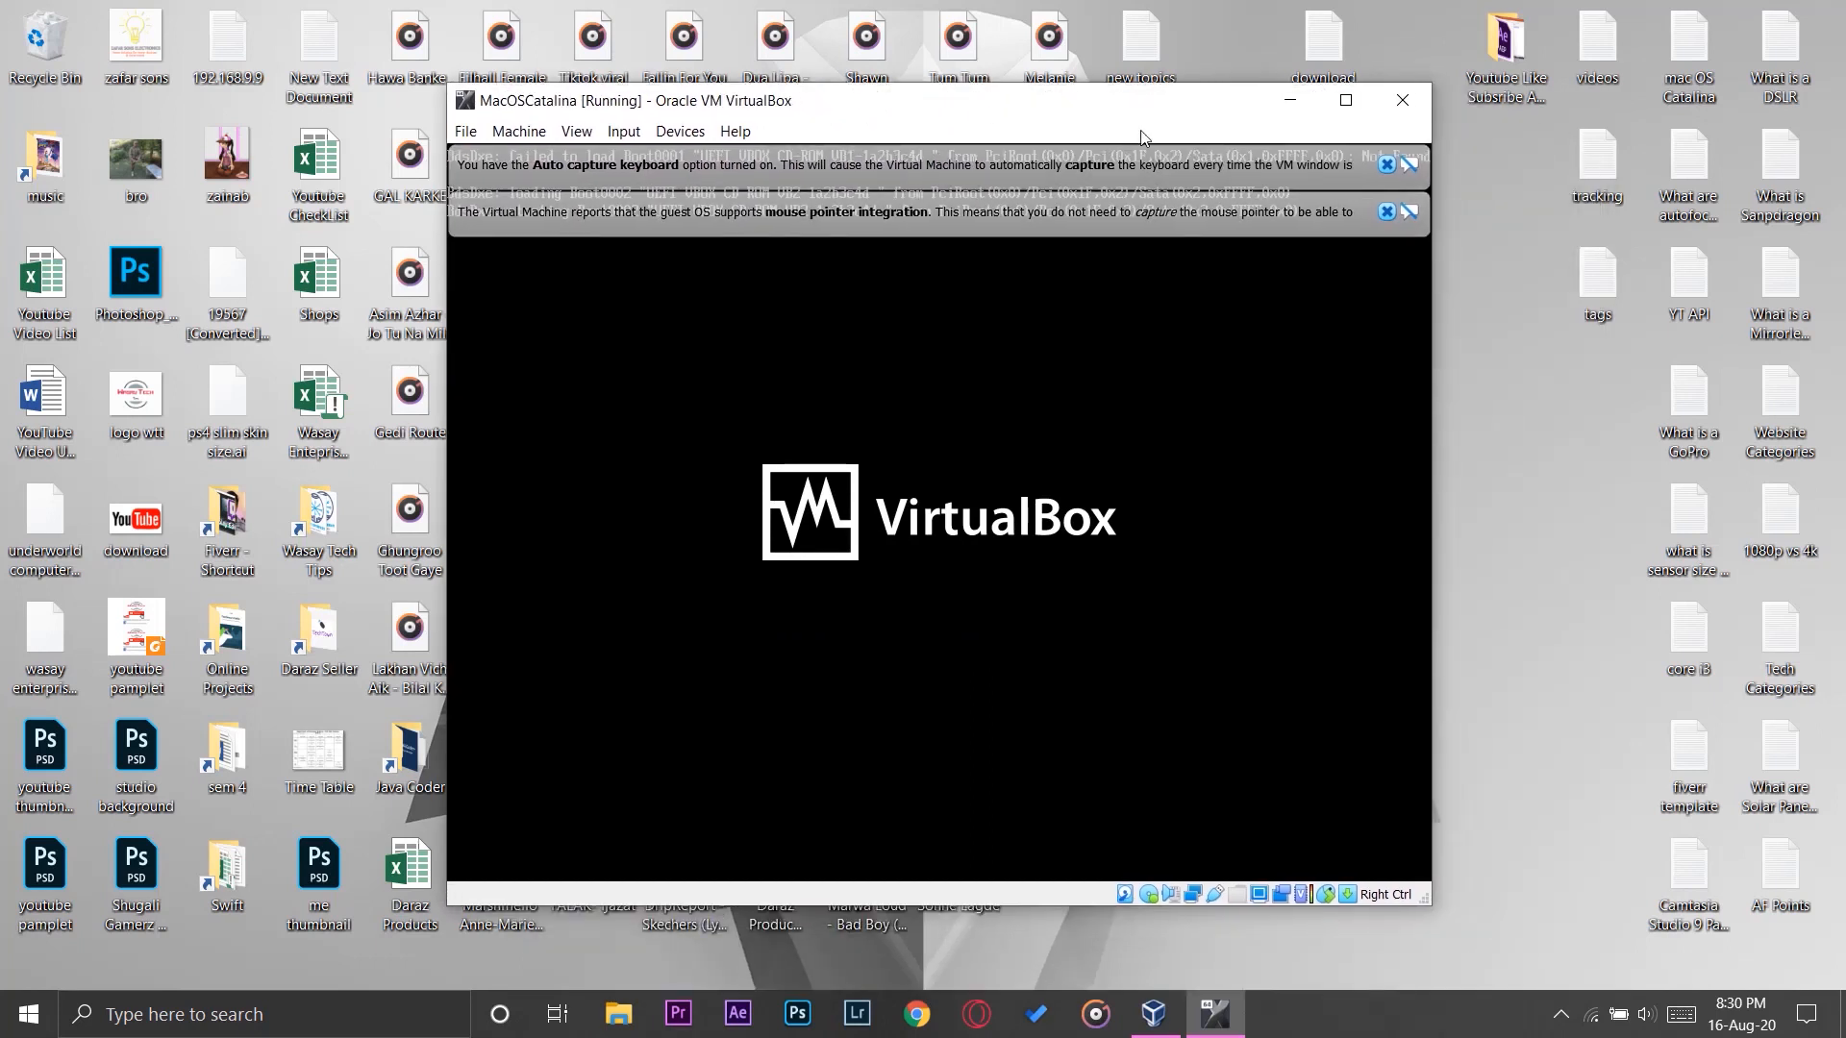
left_click(1386, 166)
left_click(1386, 165)
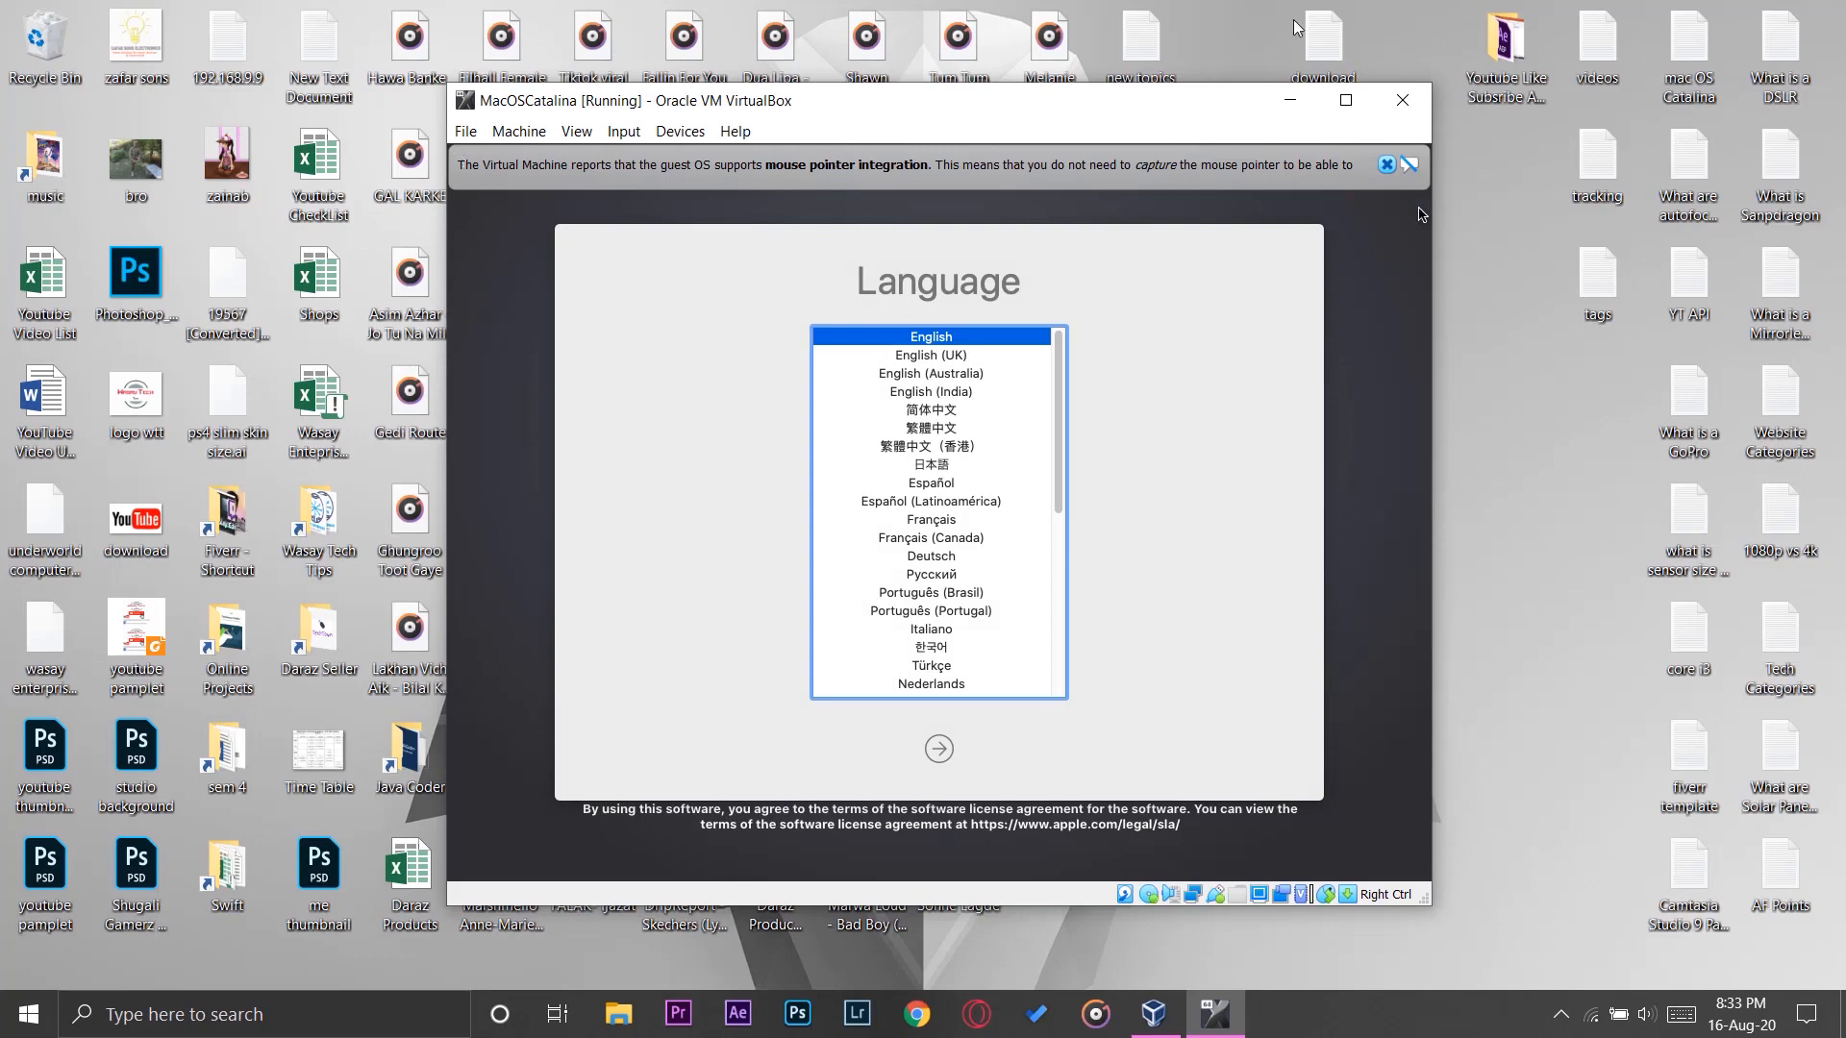
- Continue the macOS setup in English and open Disk Utility from macOS Utilities
left_click(940, 752)
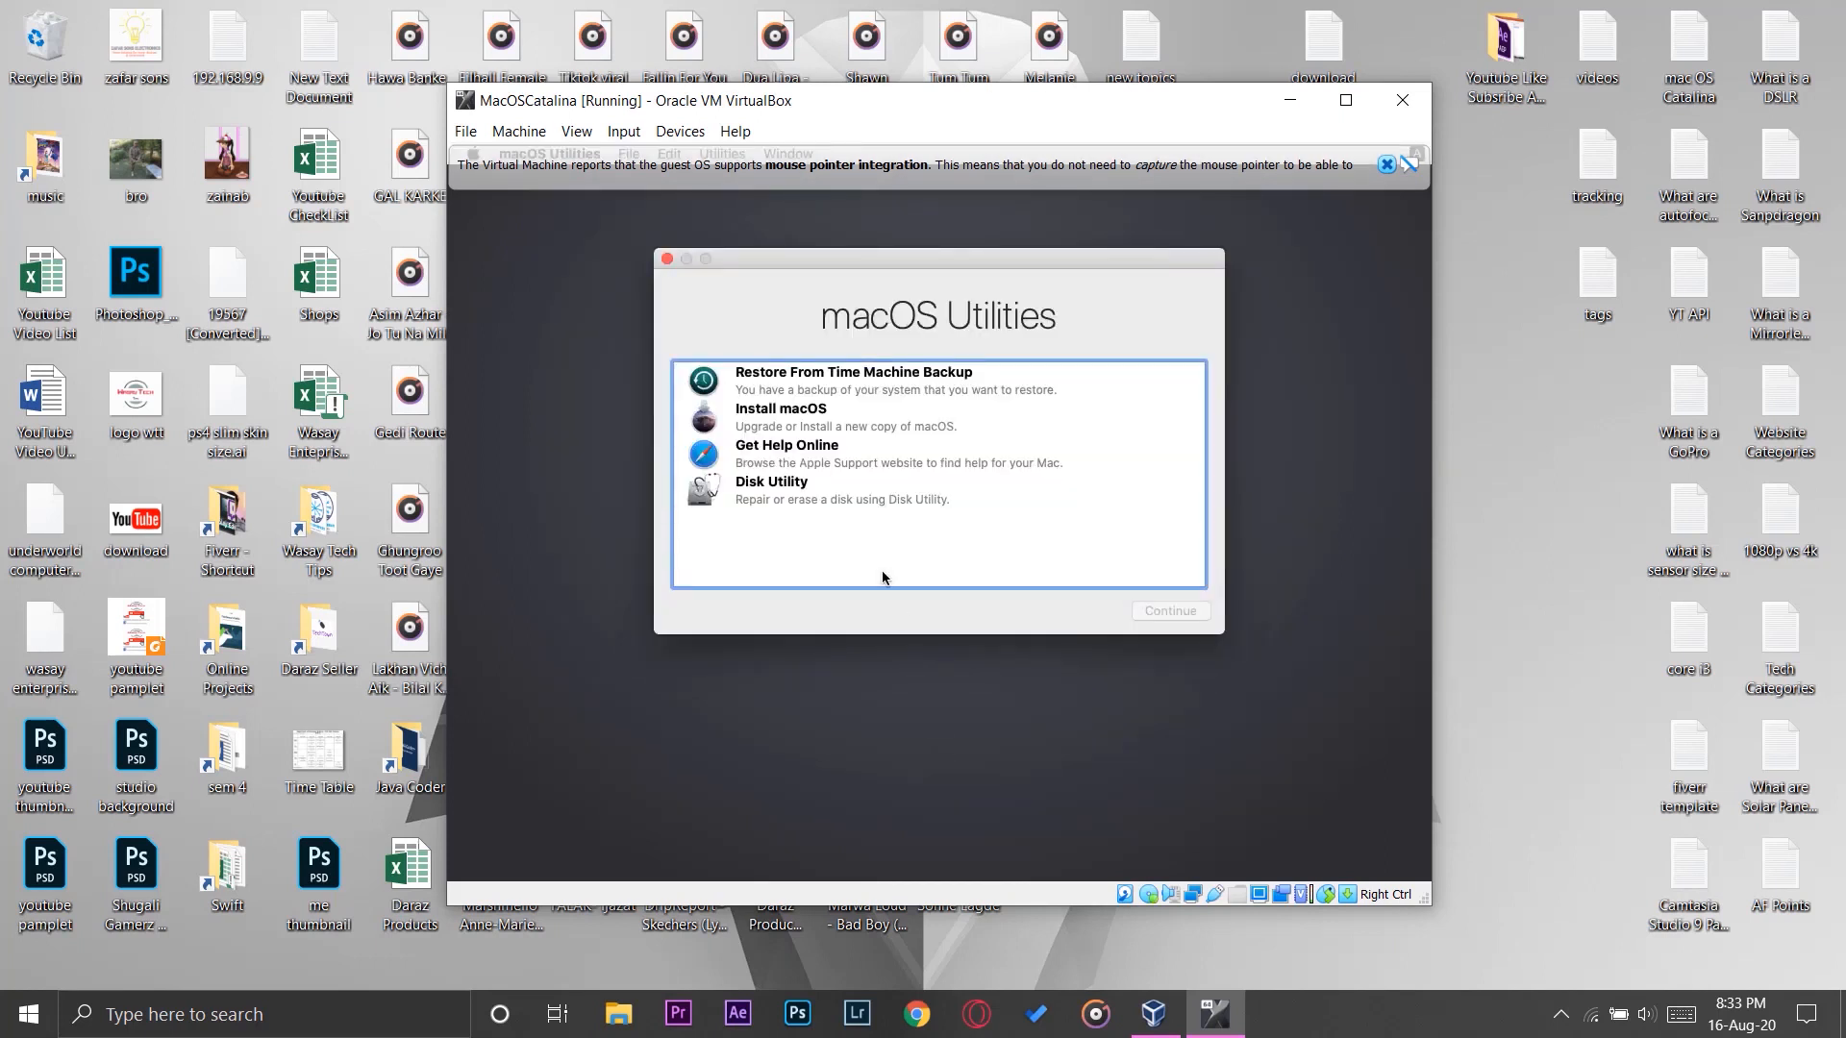
left_click(775, 496)
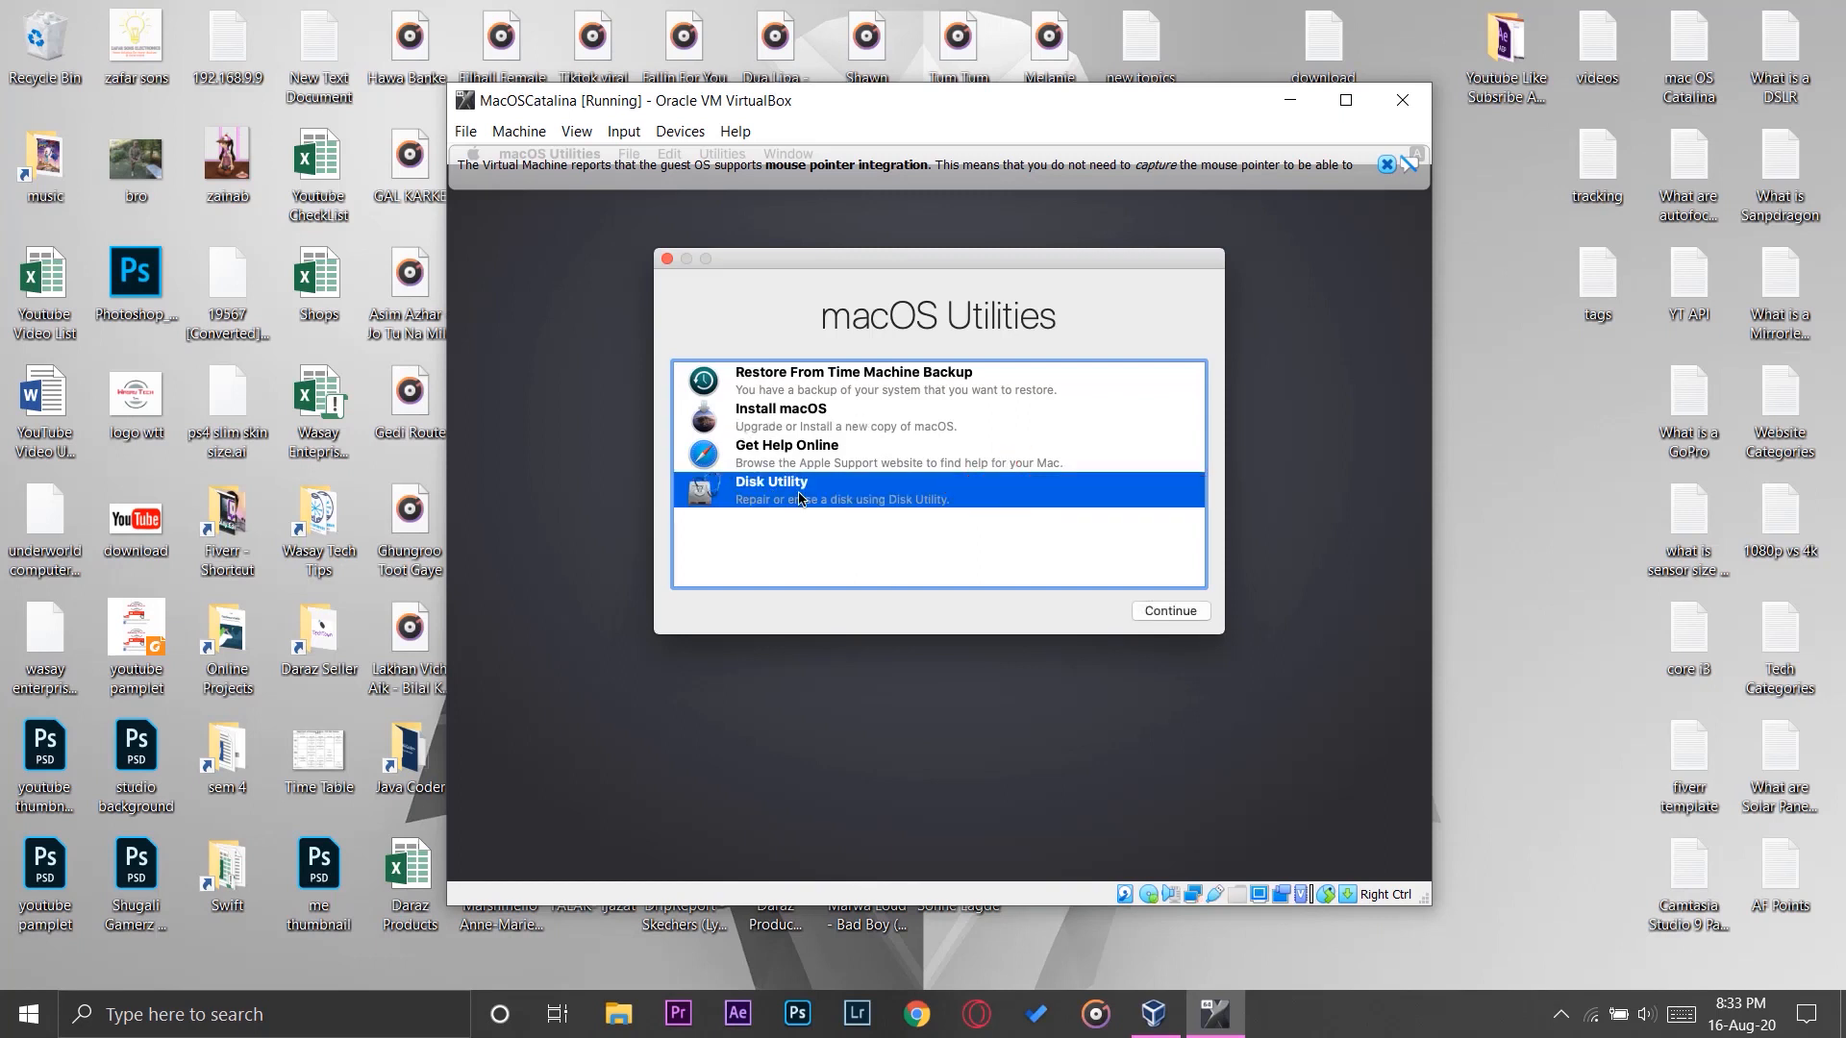
left_click(1170, 611)
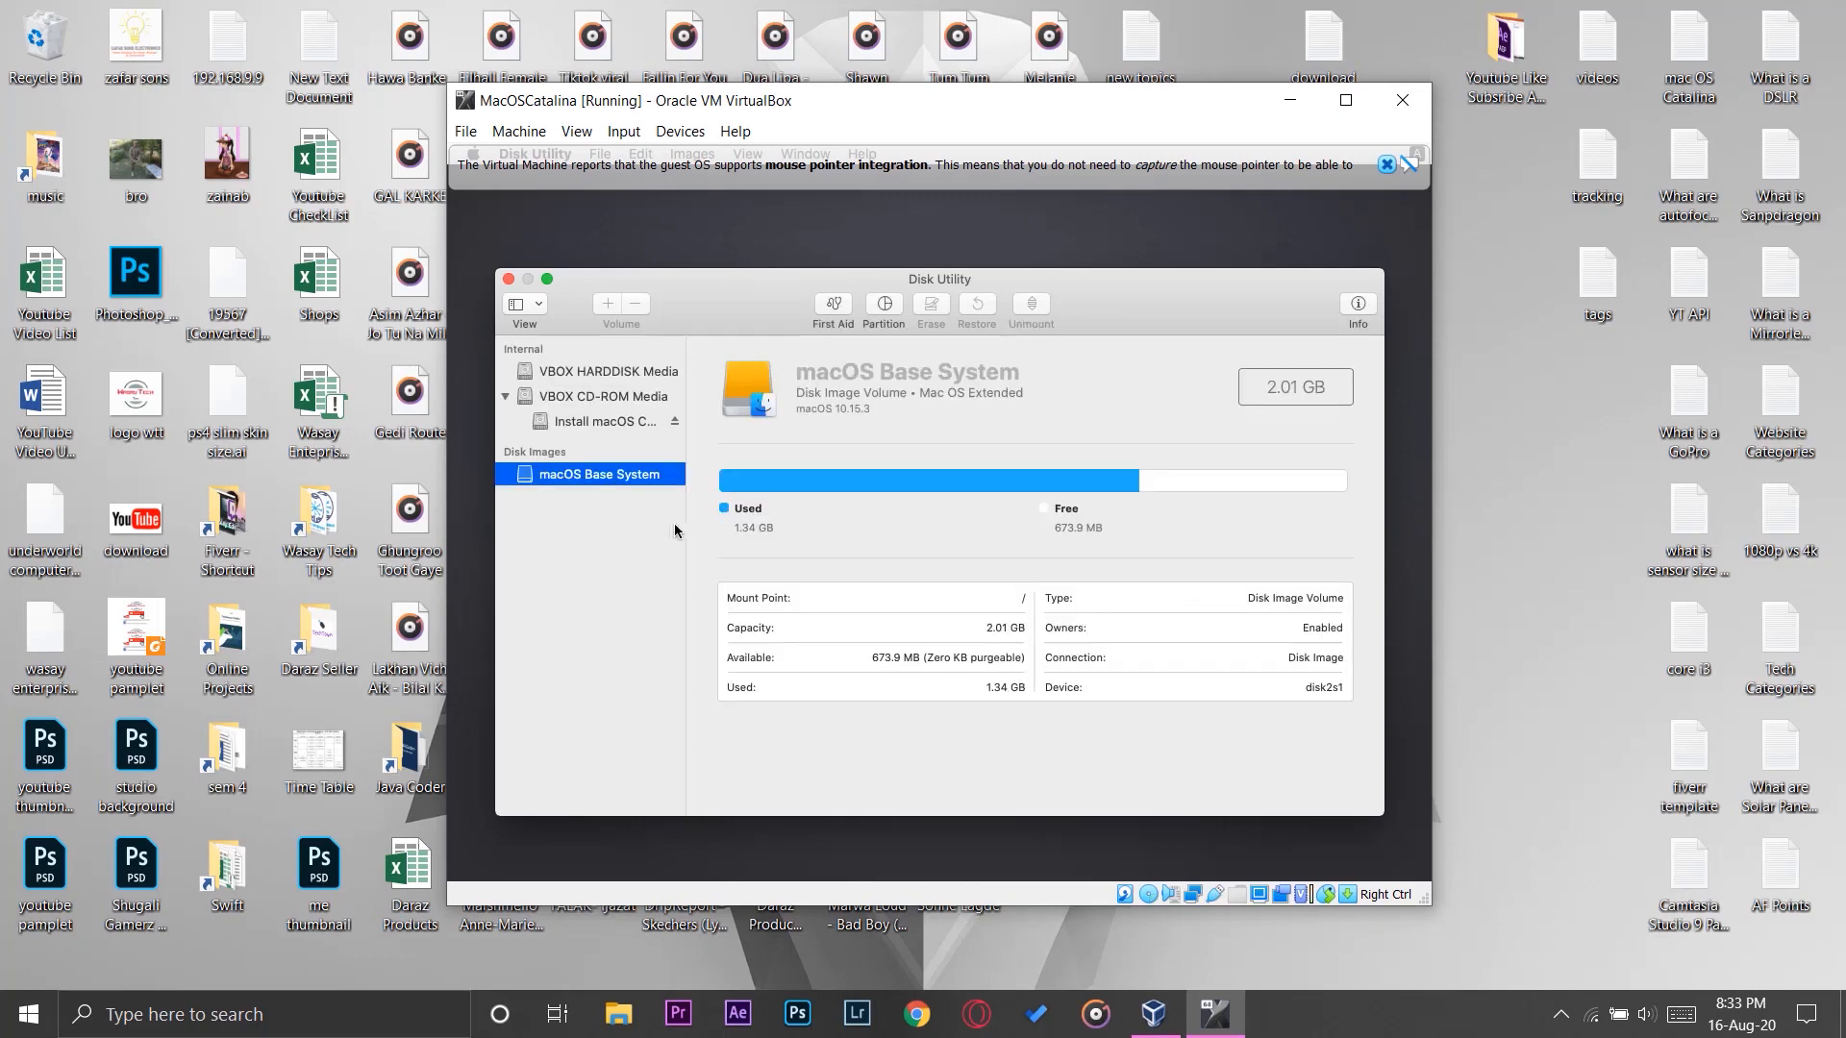
- Erase VBOX HARDDISK Media as "Primary" with Mac OS Extended (Journaled) format and GUID Partition Map, and select the new volume
left_click(612, 374)
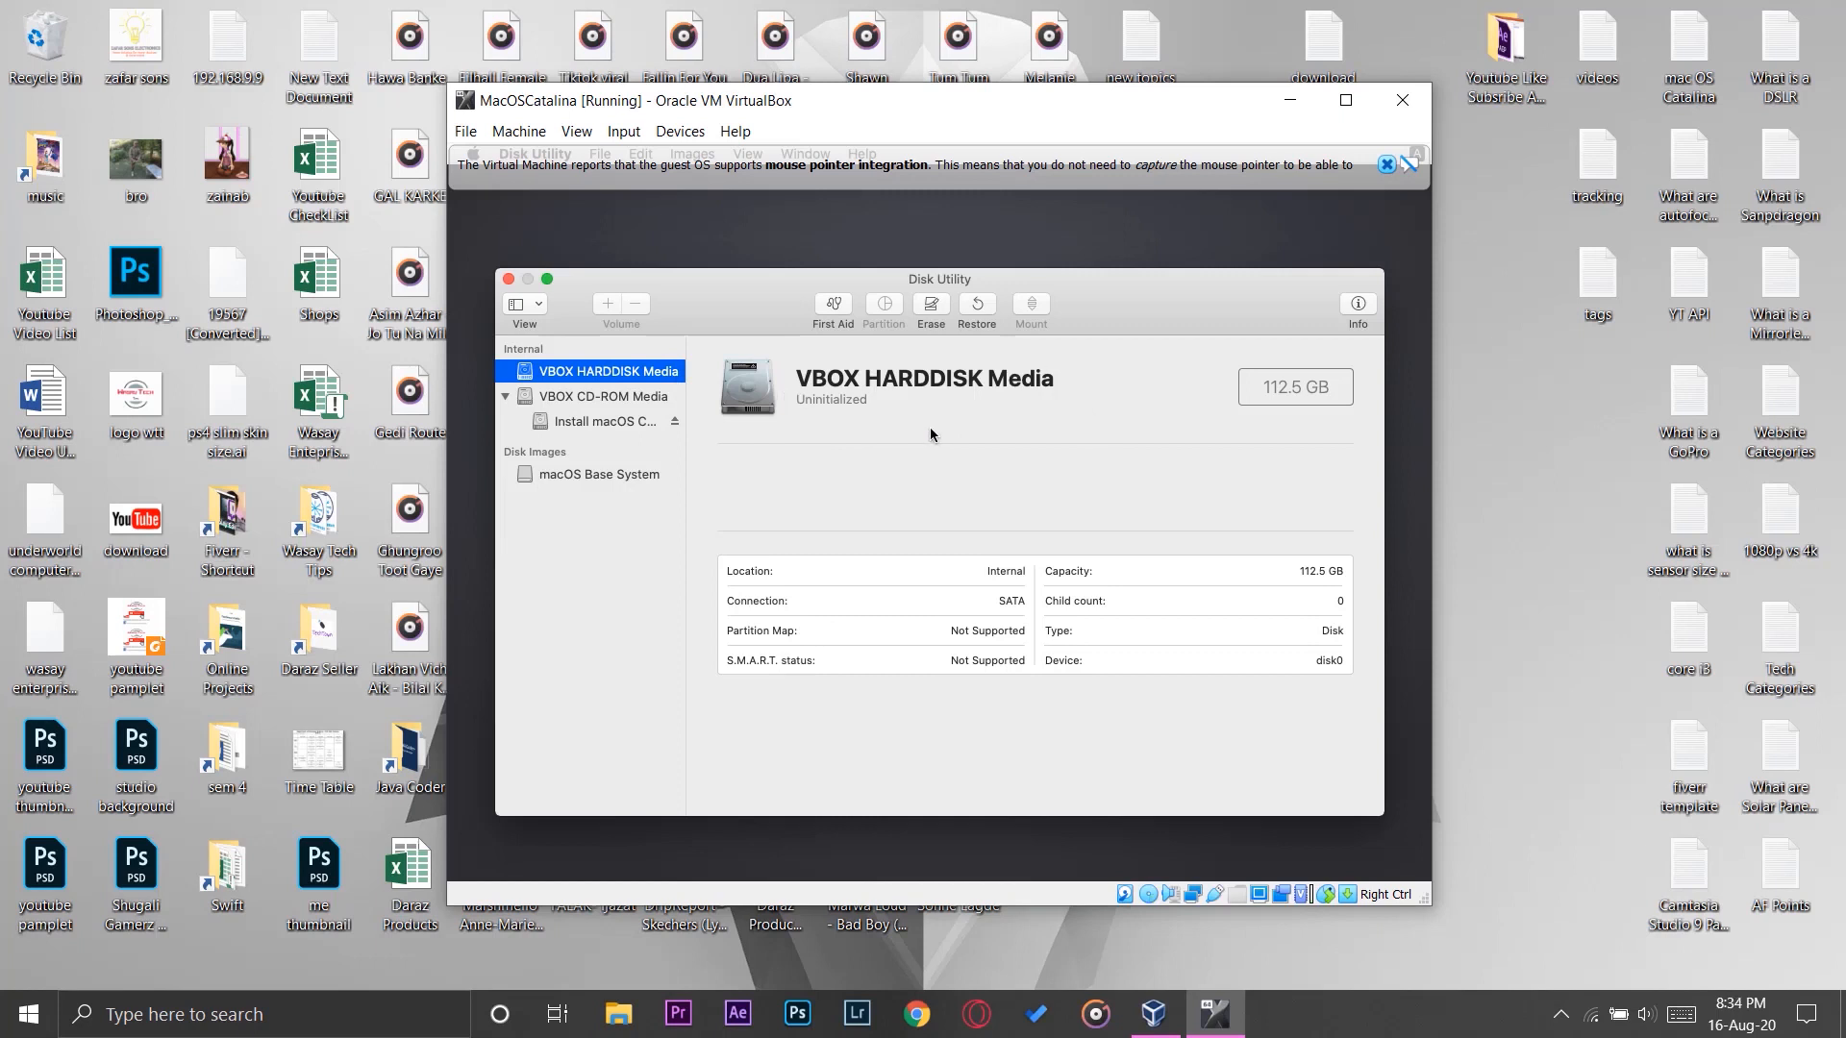
left_click(931, 306)
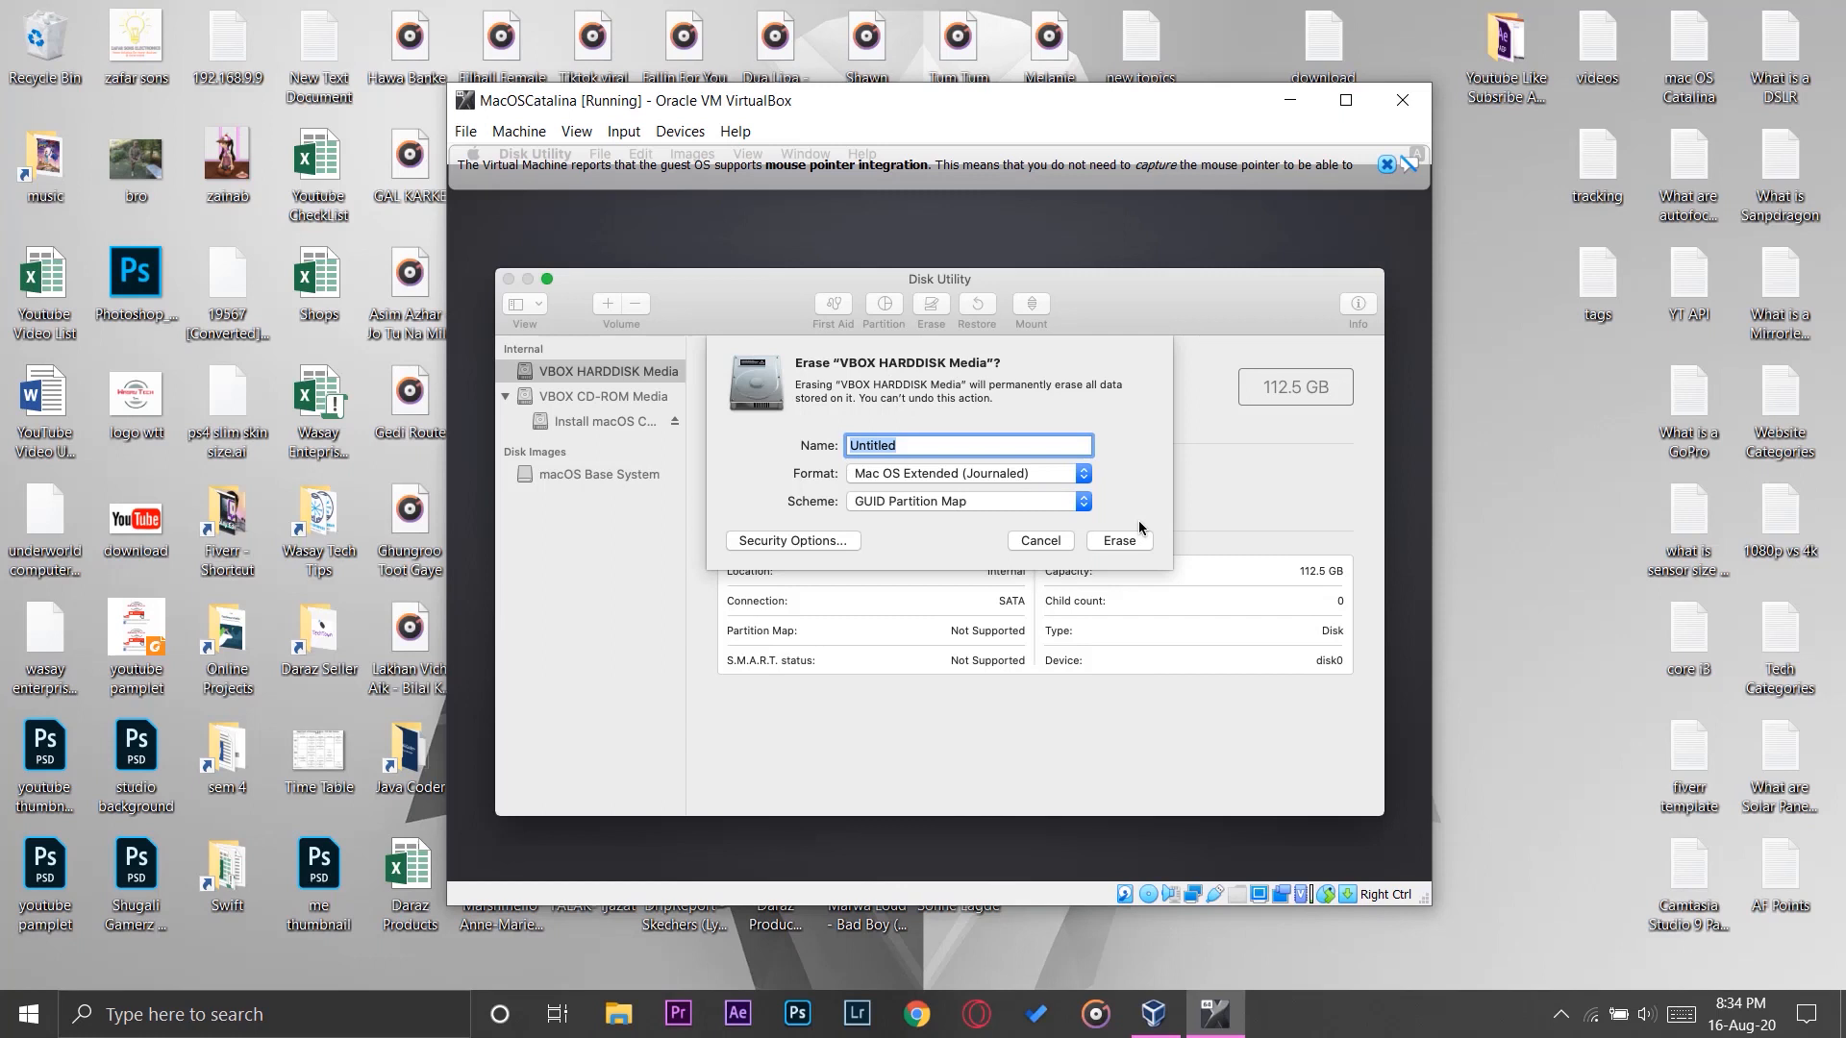
type("n")
key("BackSpace")
key("BackSpace")
type("Primary")
left_click(1094, 545)
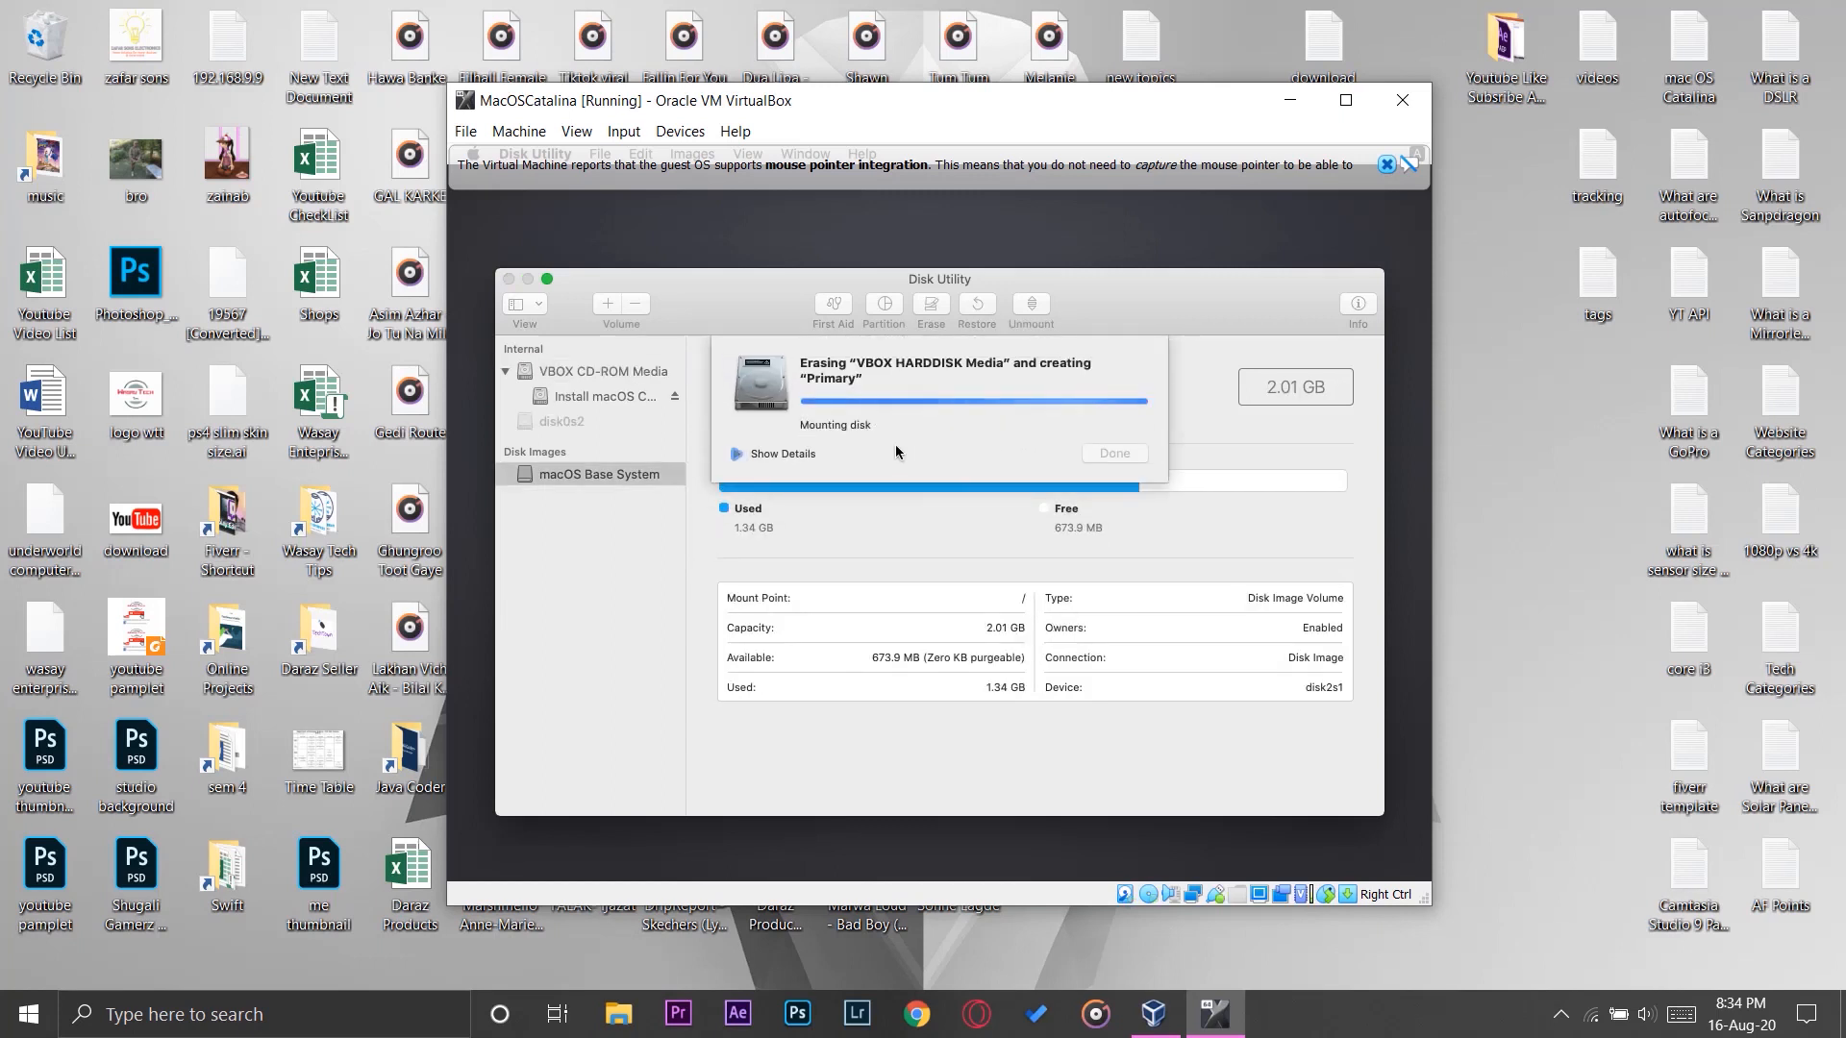
left_click(1106, 456)
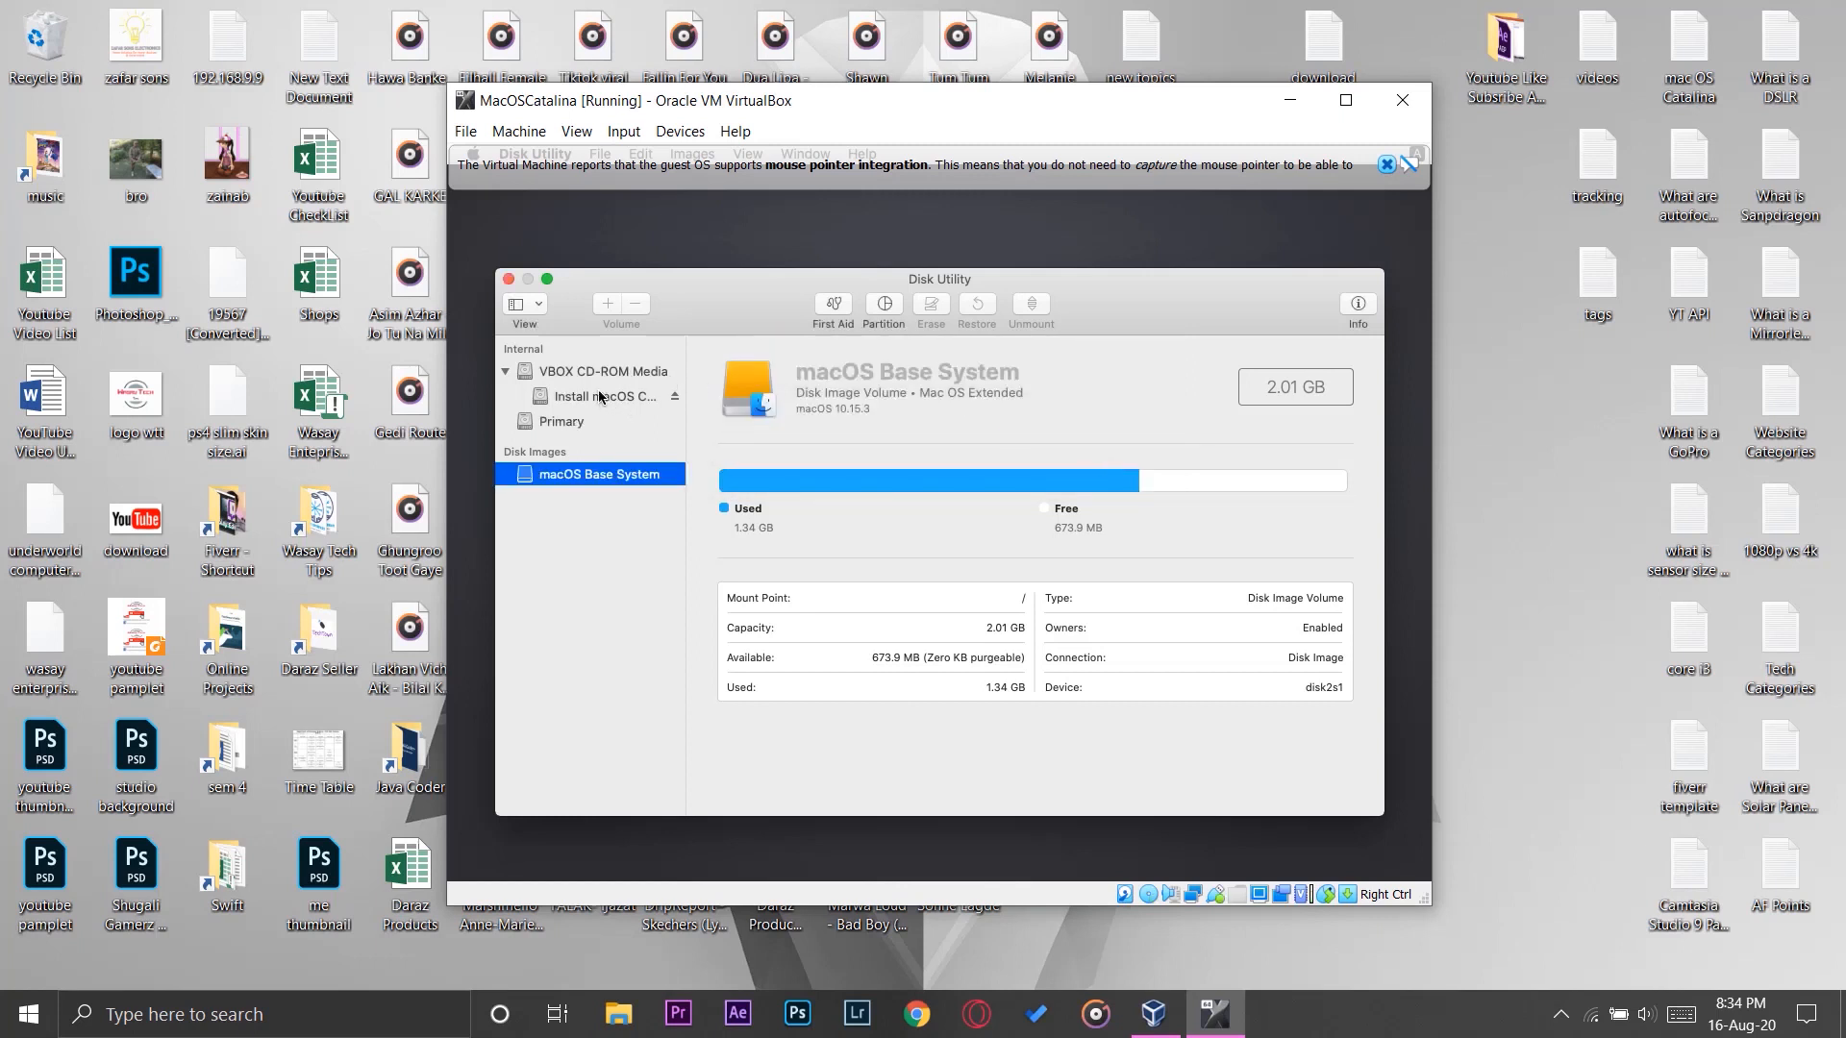
left_click(569, 423)
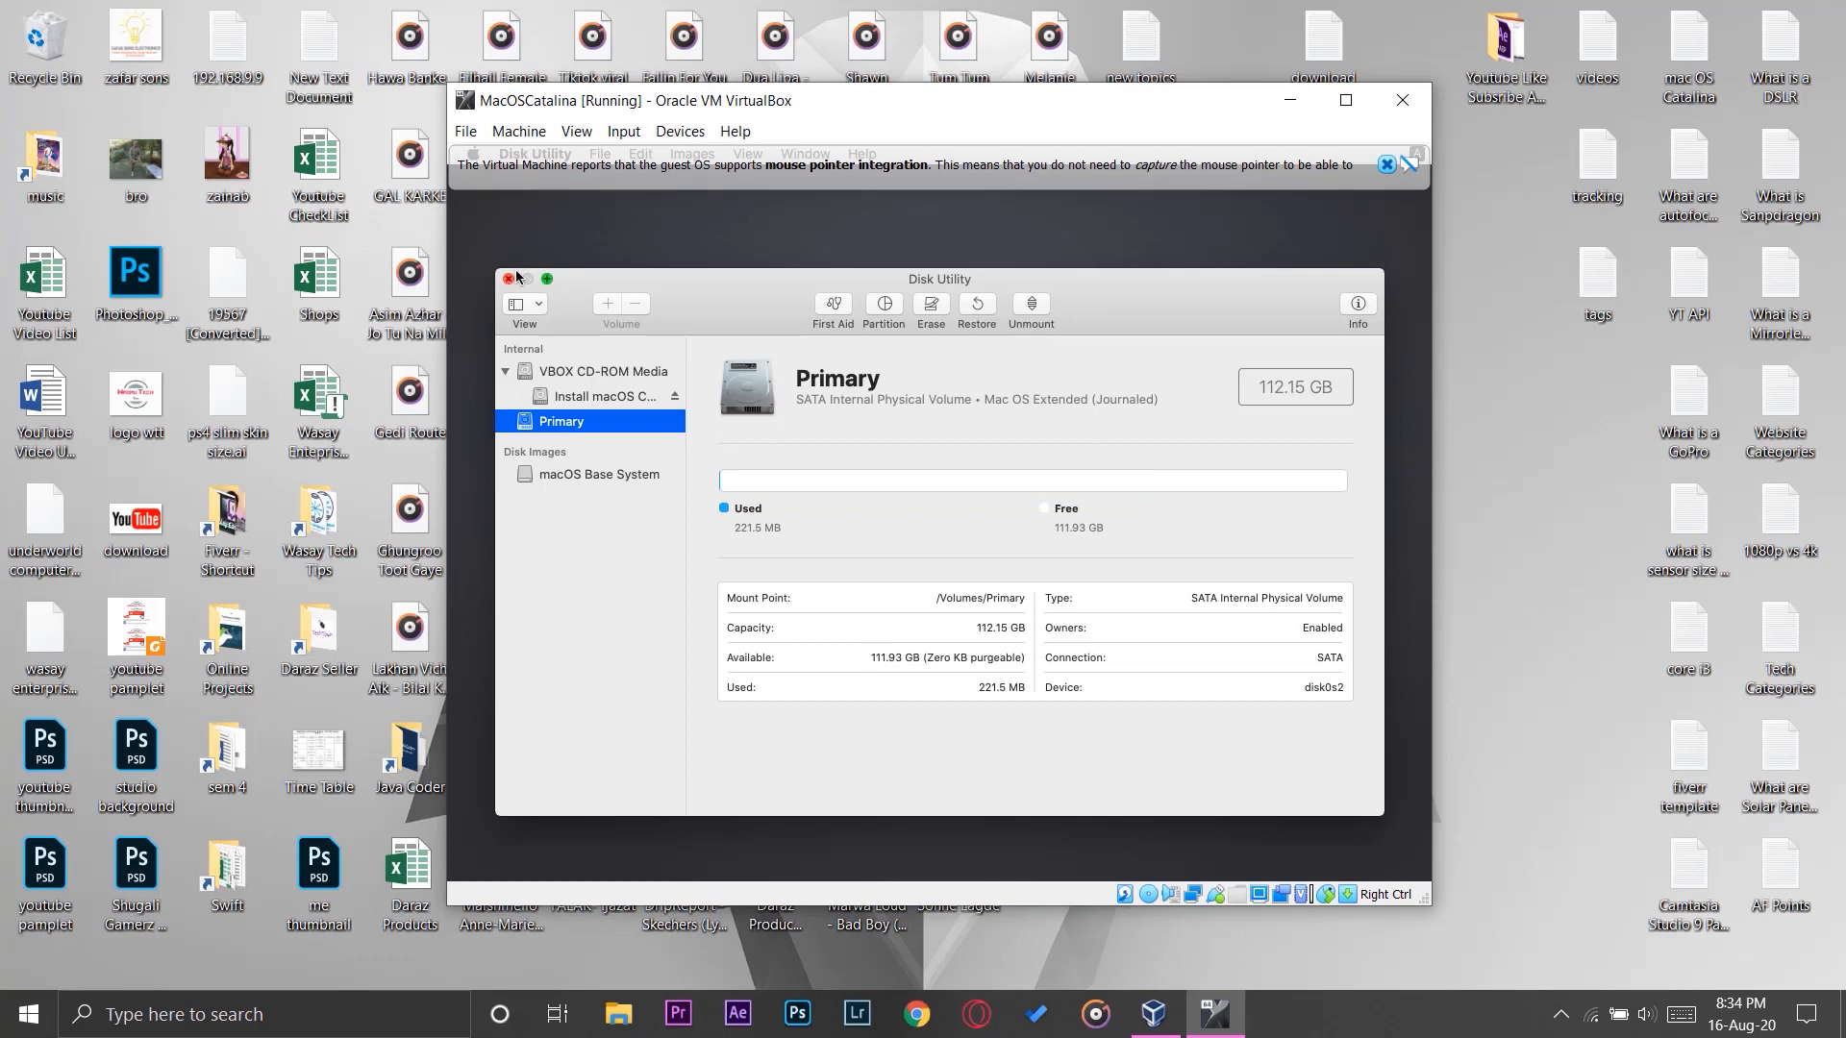
- Dismiss the mouse pointer integration notice and quit Disk Utility to return to macOS Utilities
left_click(1387, 165)
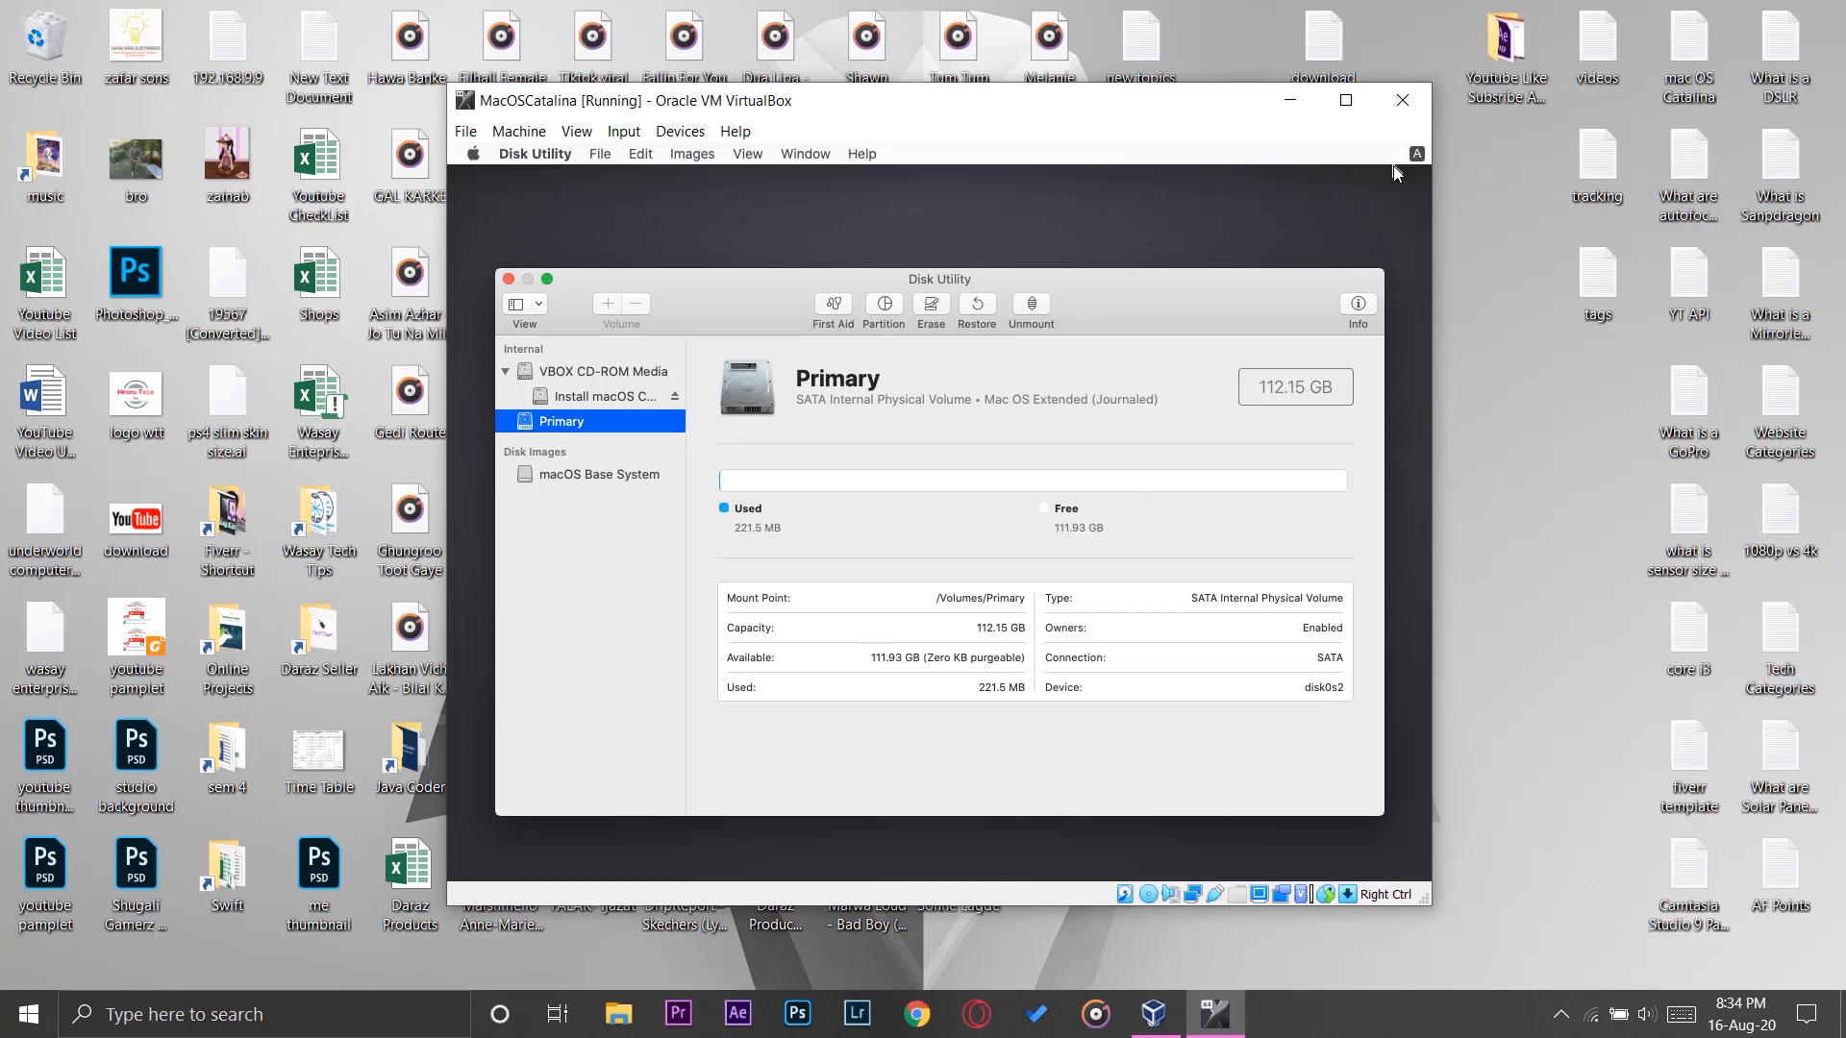
left_click(535, 154)
left_click(562, 304)
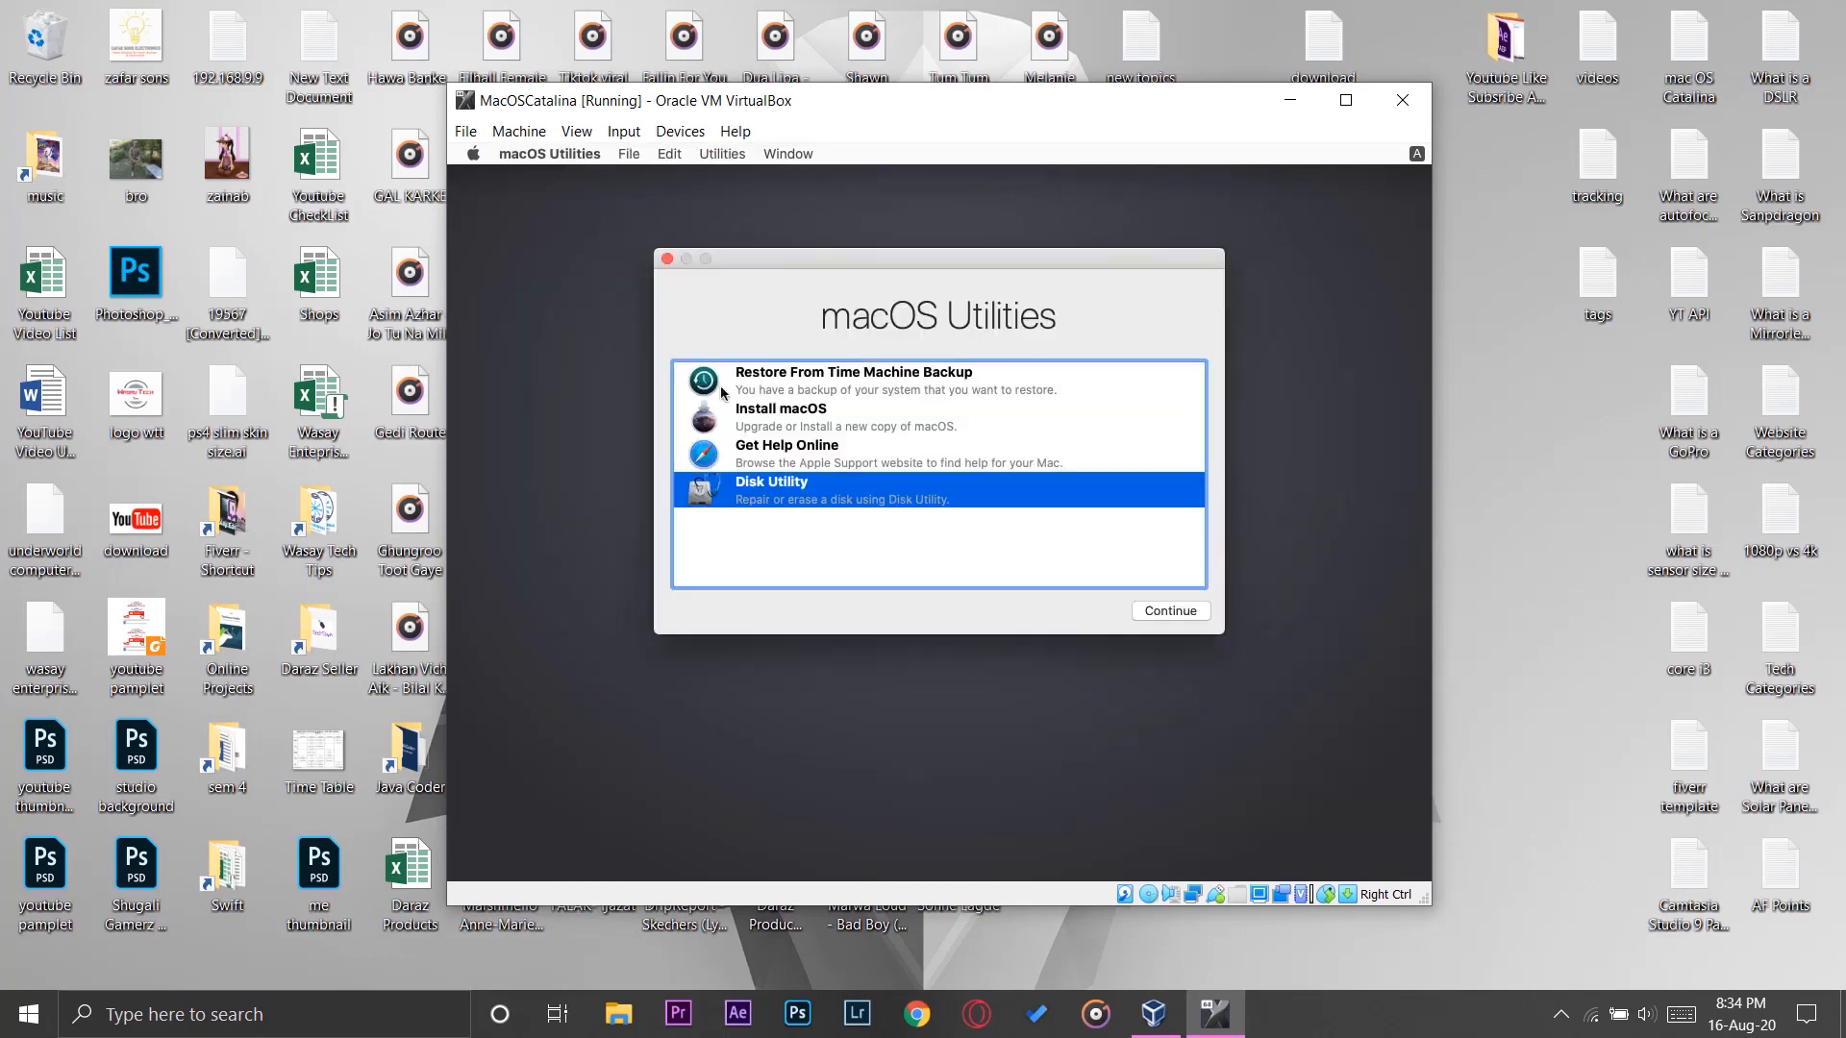
- Start the macOS Catalina installation from macOS Utilities, agree to the software license, and install onto the Primary disk
left_click(788, 431)
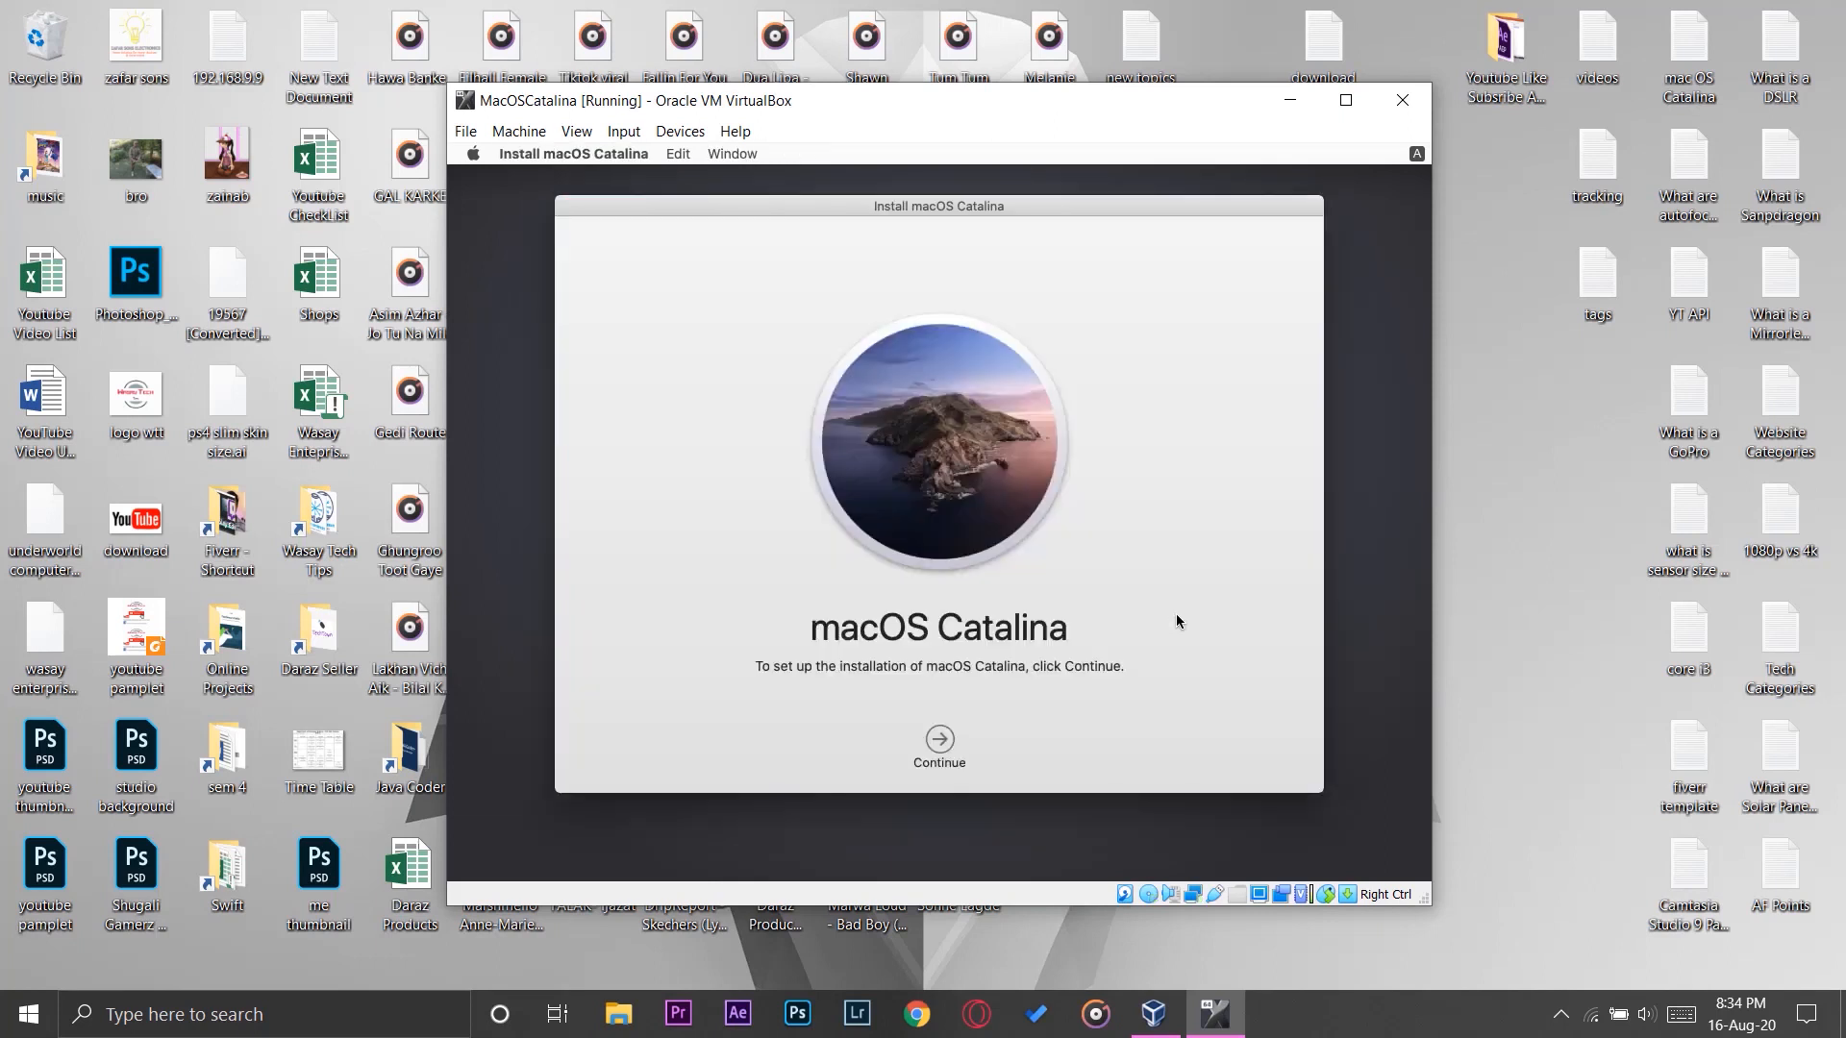
left_click(940, 745)
left_click(981, 745)
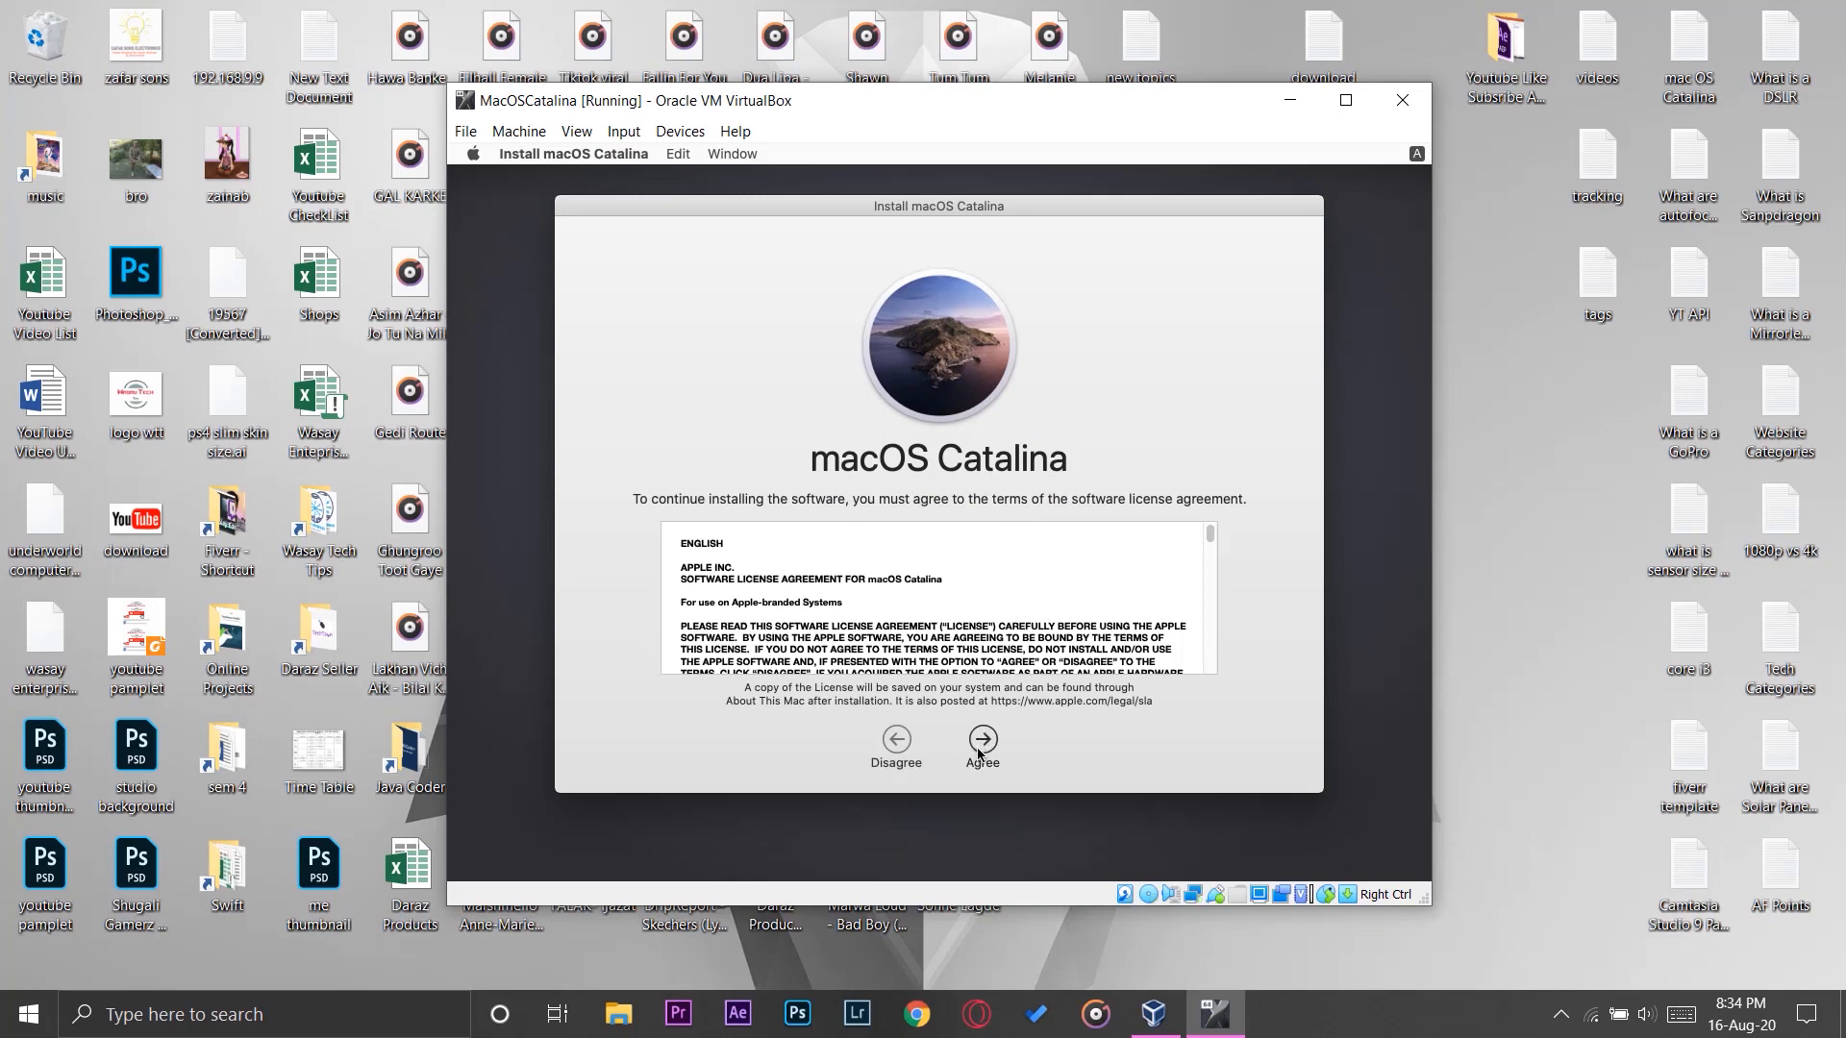
left_click(1085, 314)
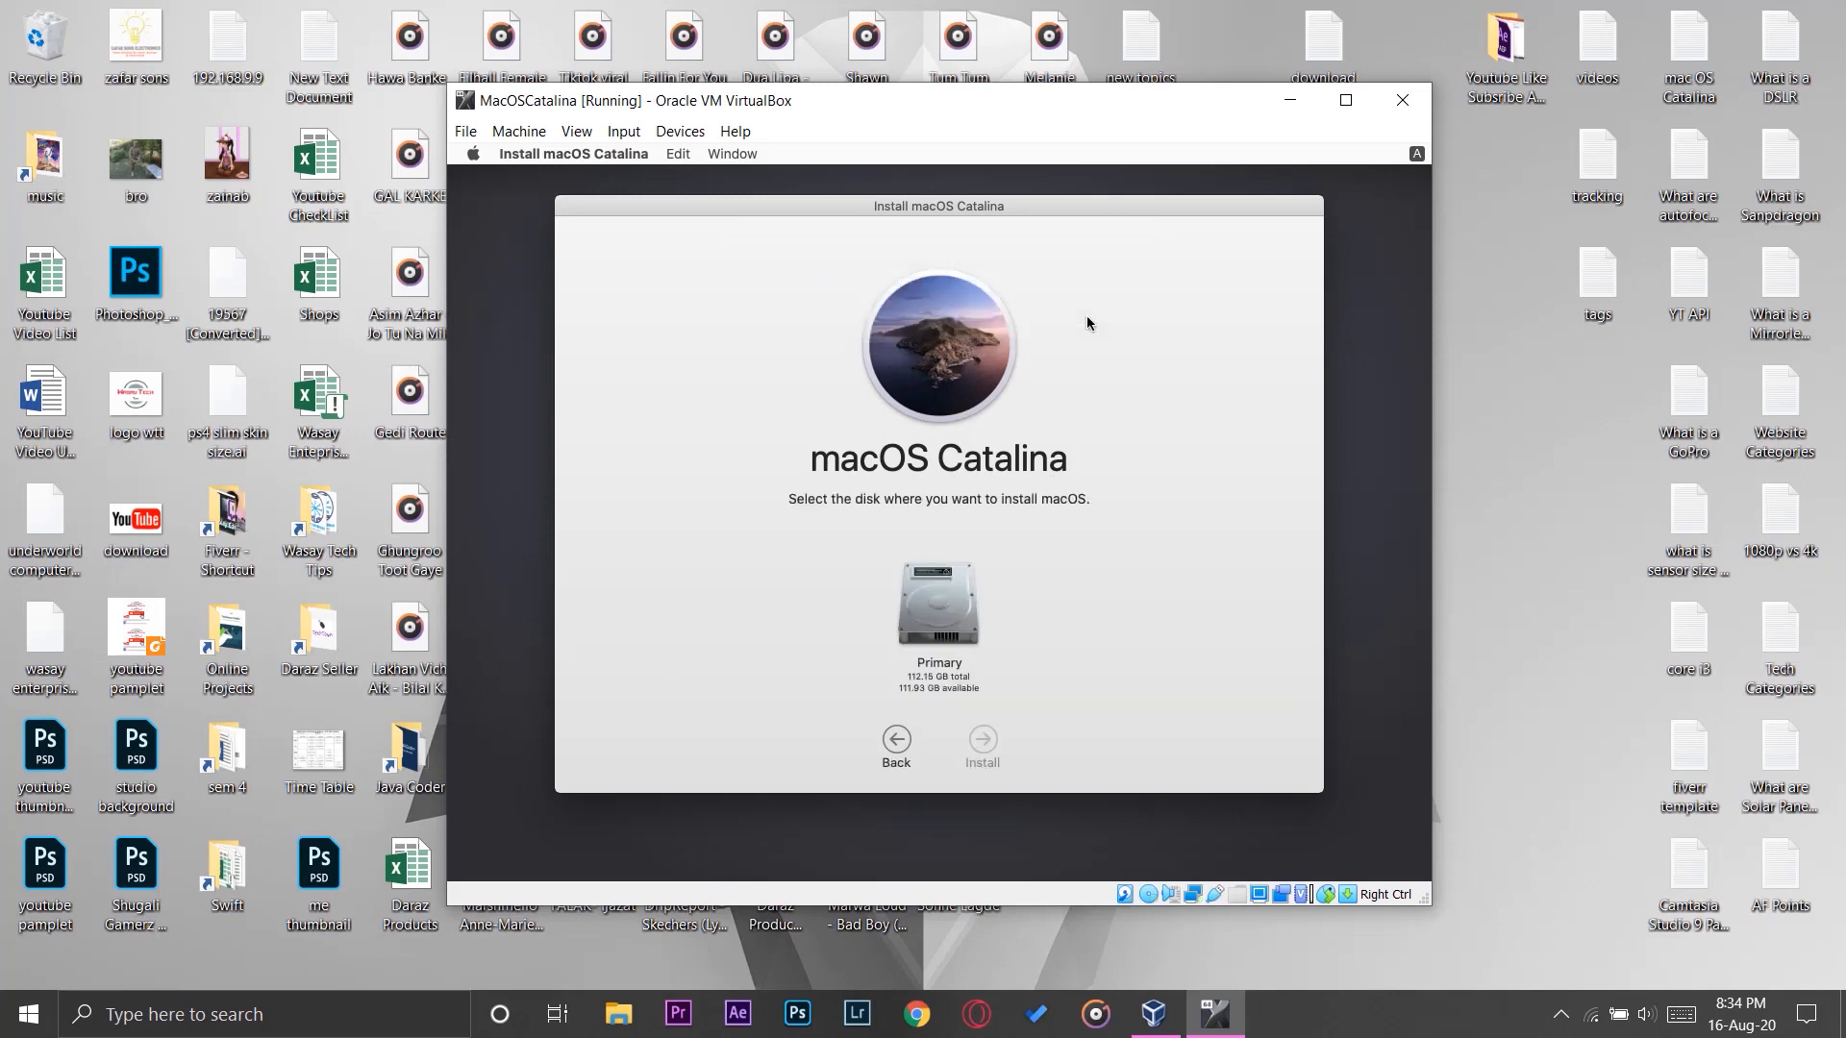
left_click(951, 680)
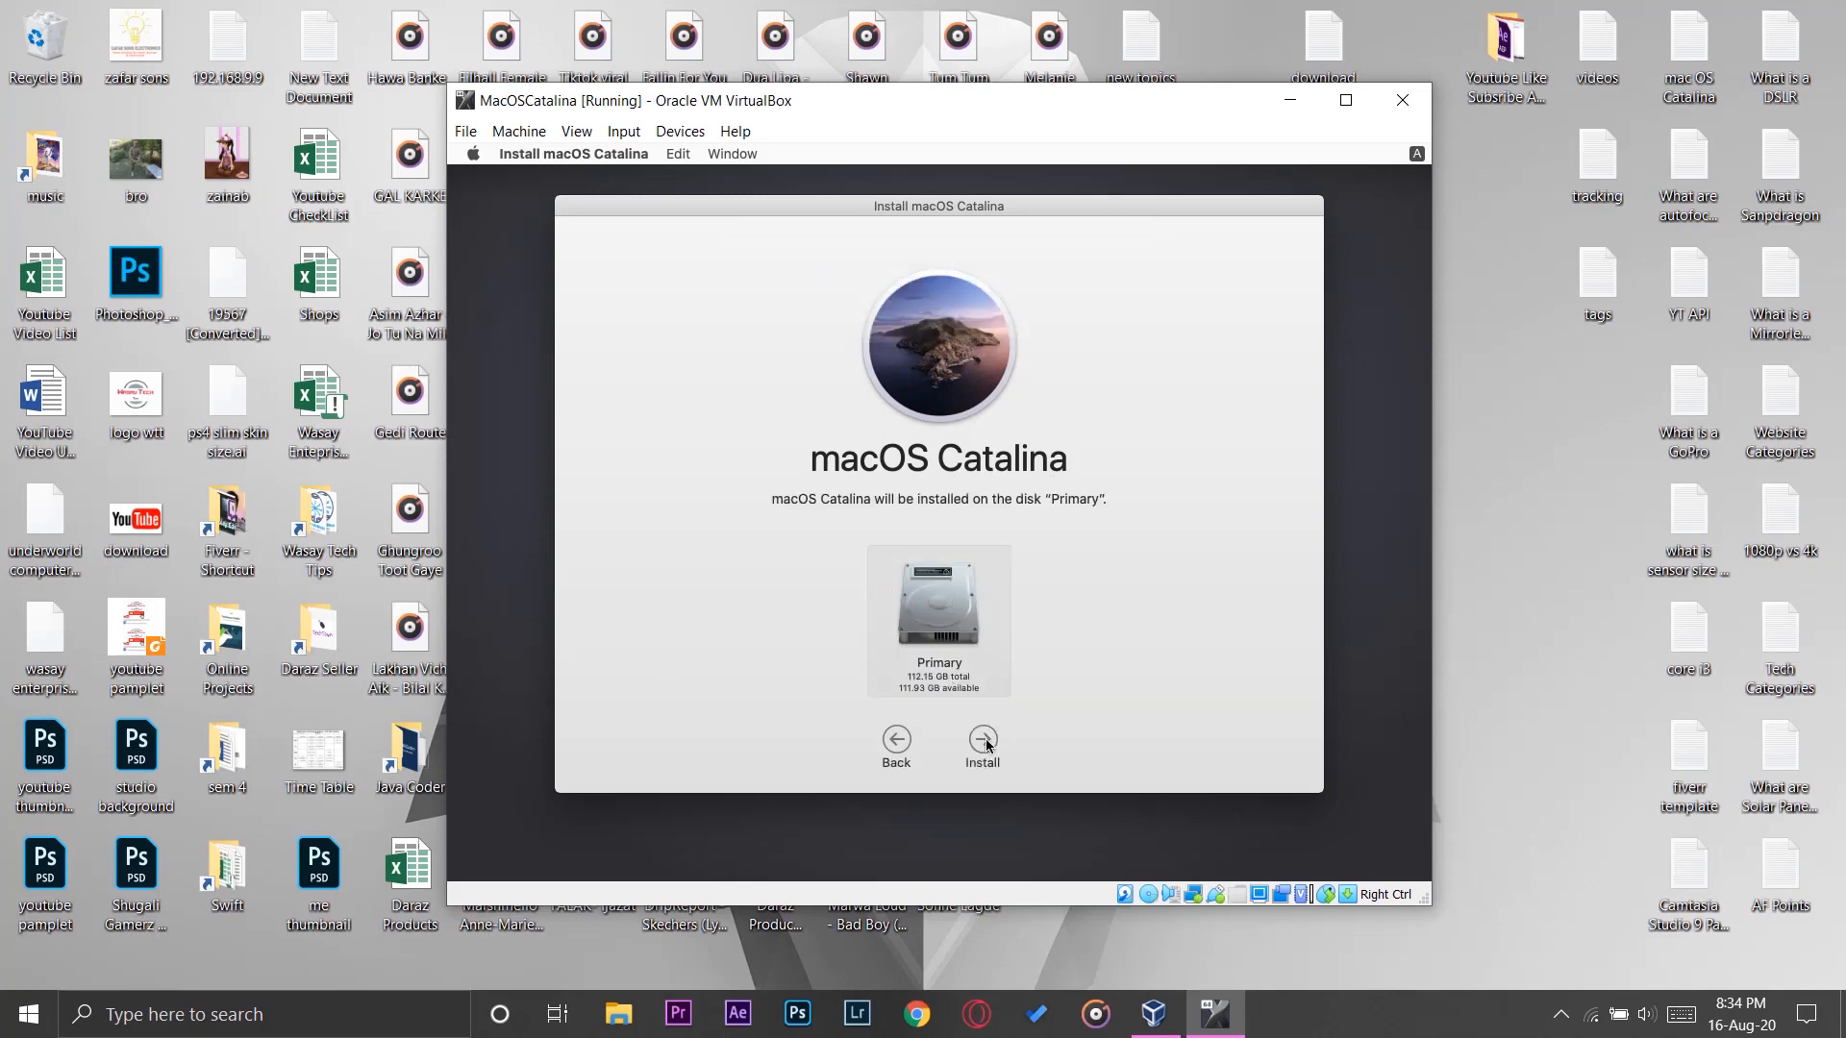
left_click(984, 741)
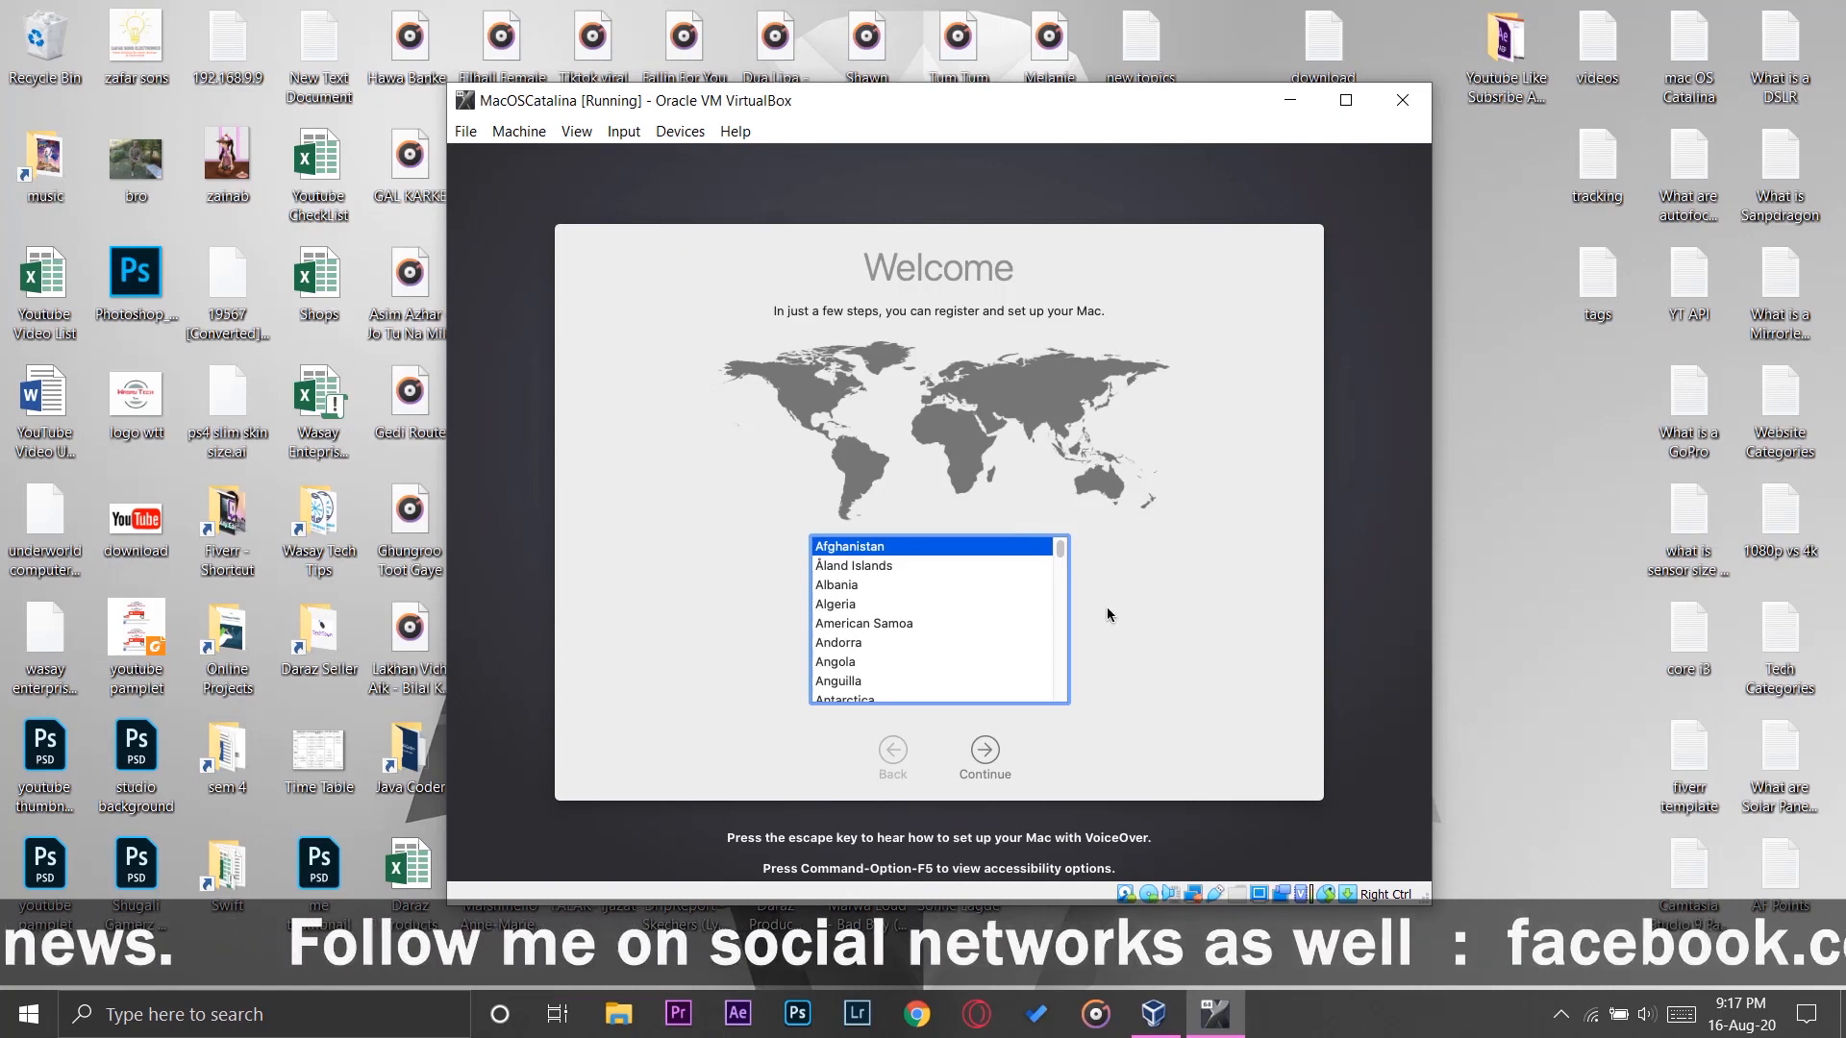
- Browse the country list on the Welcome screen and continue the Mac setup with the Dark appearance
left_click(891, 589)
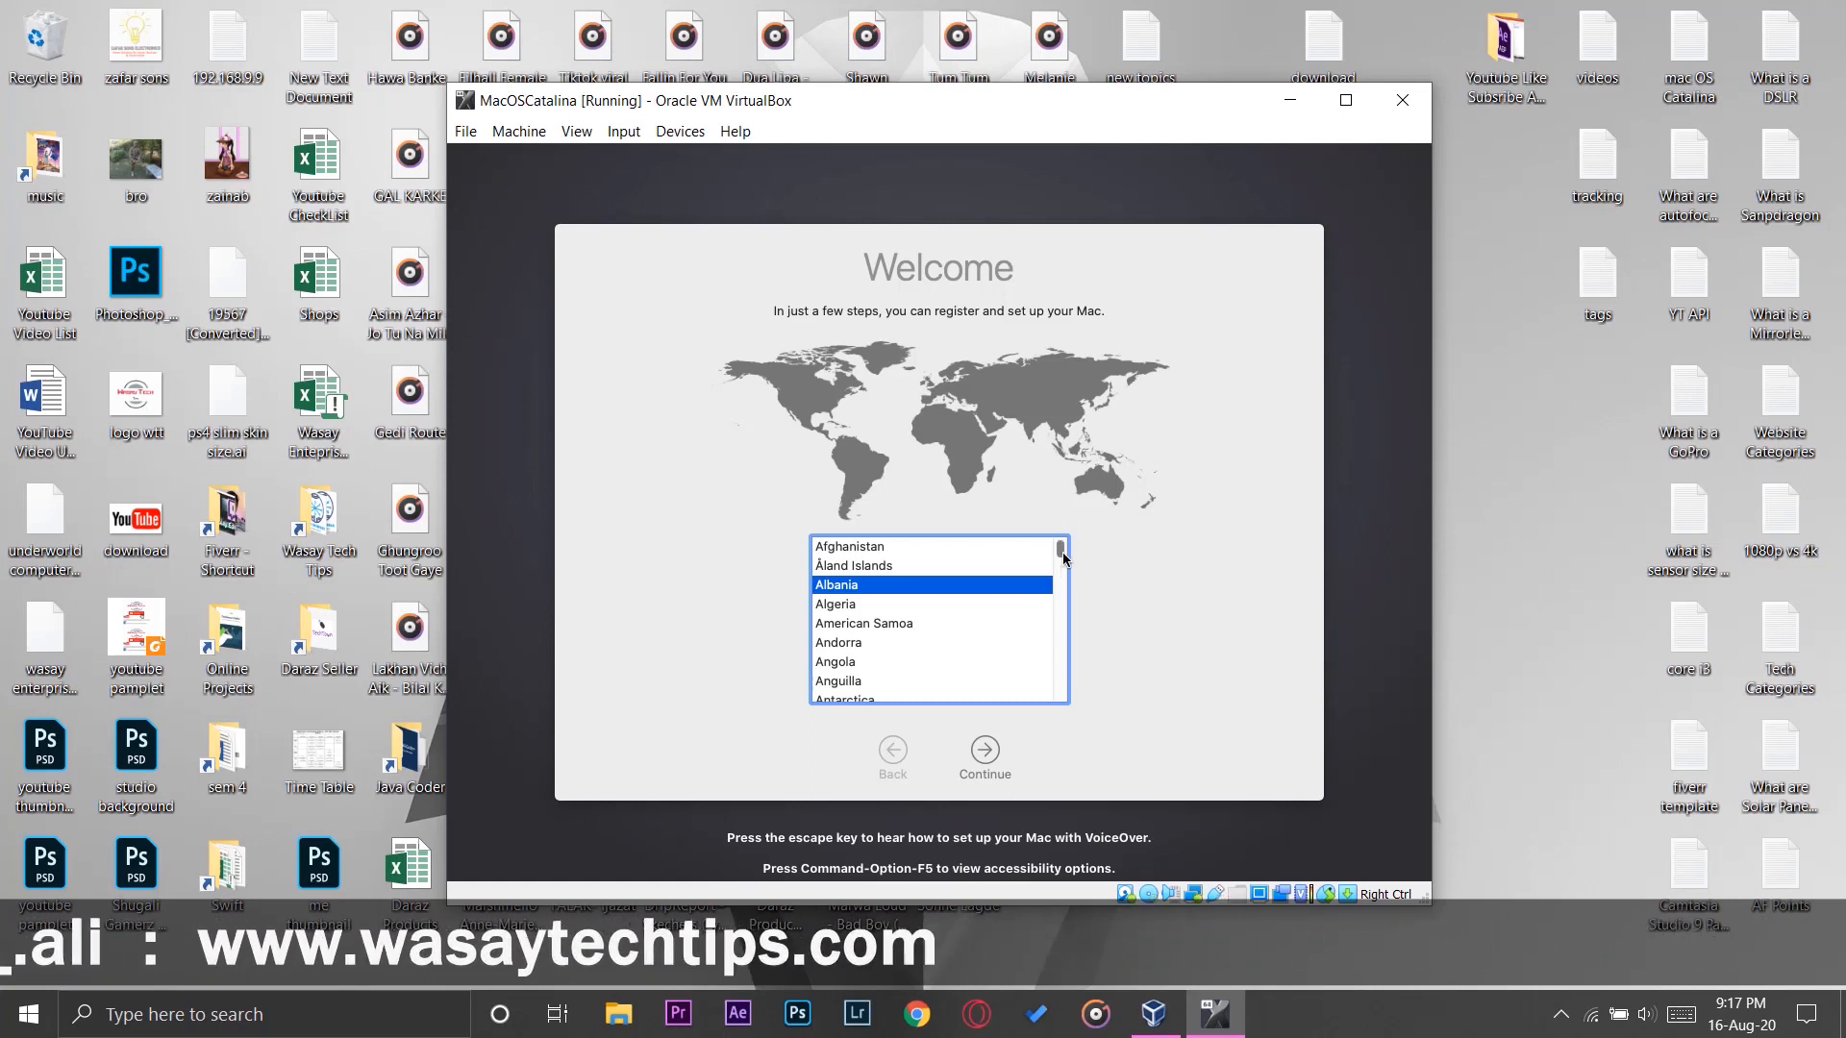
left_click_drag(1063, 558, 1064, 572)
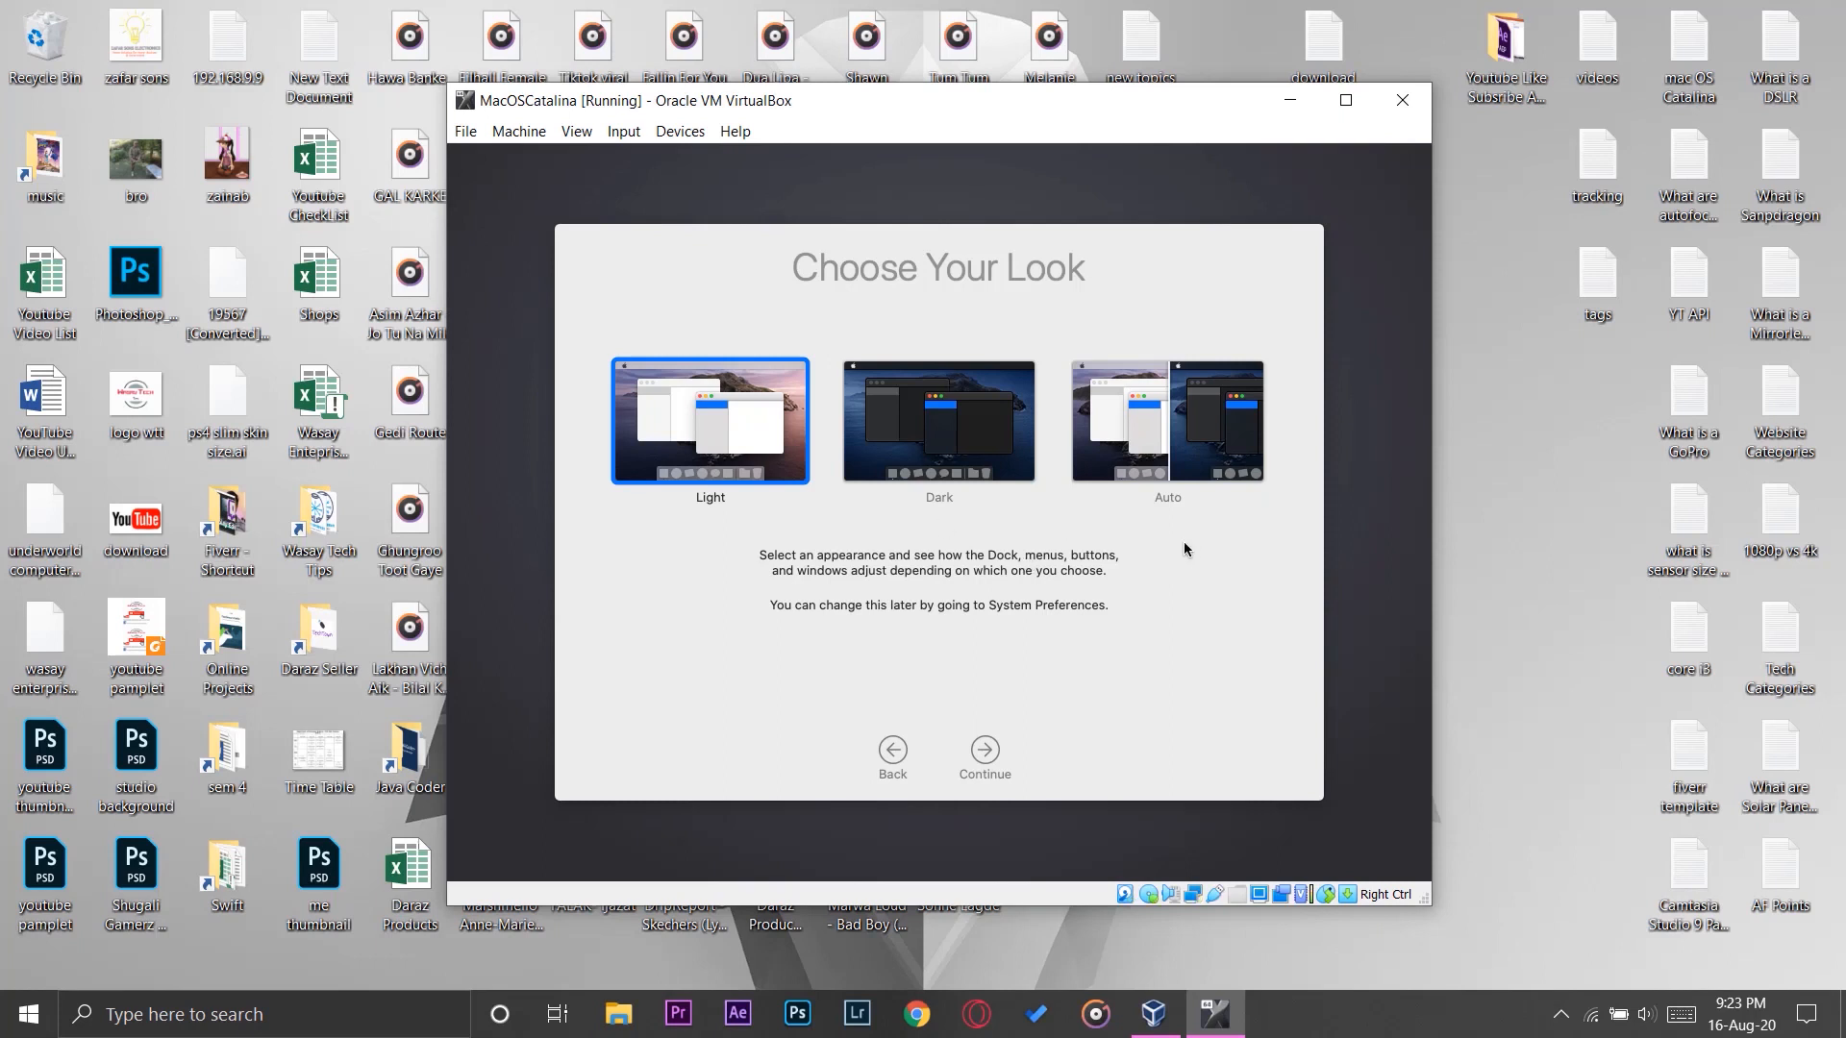
left_click(939, 450)
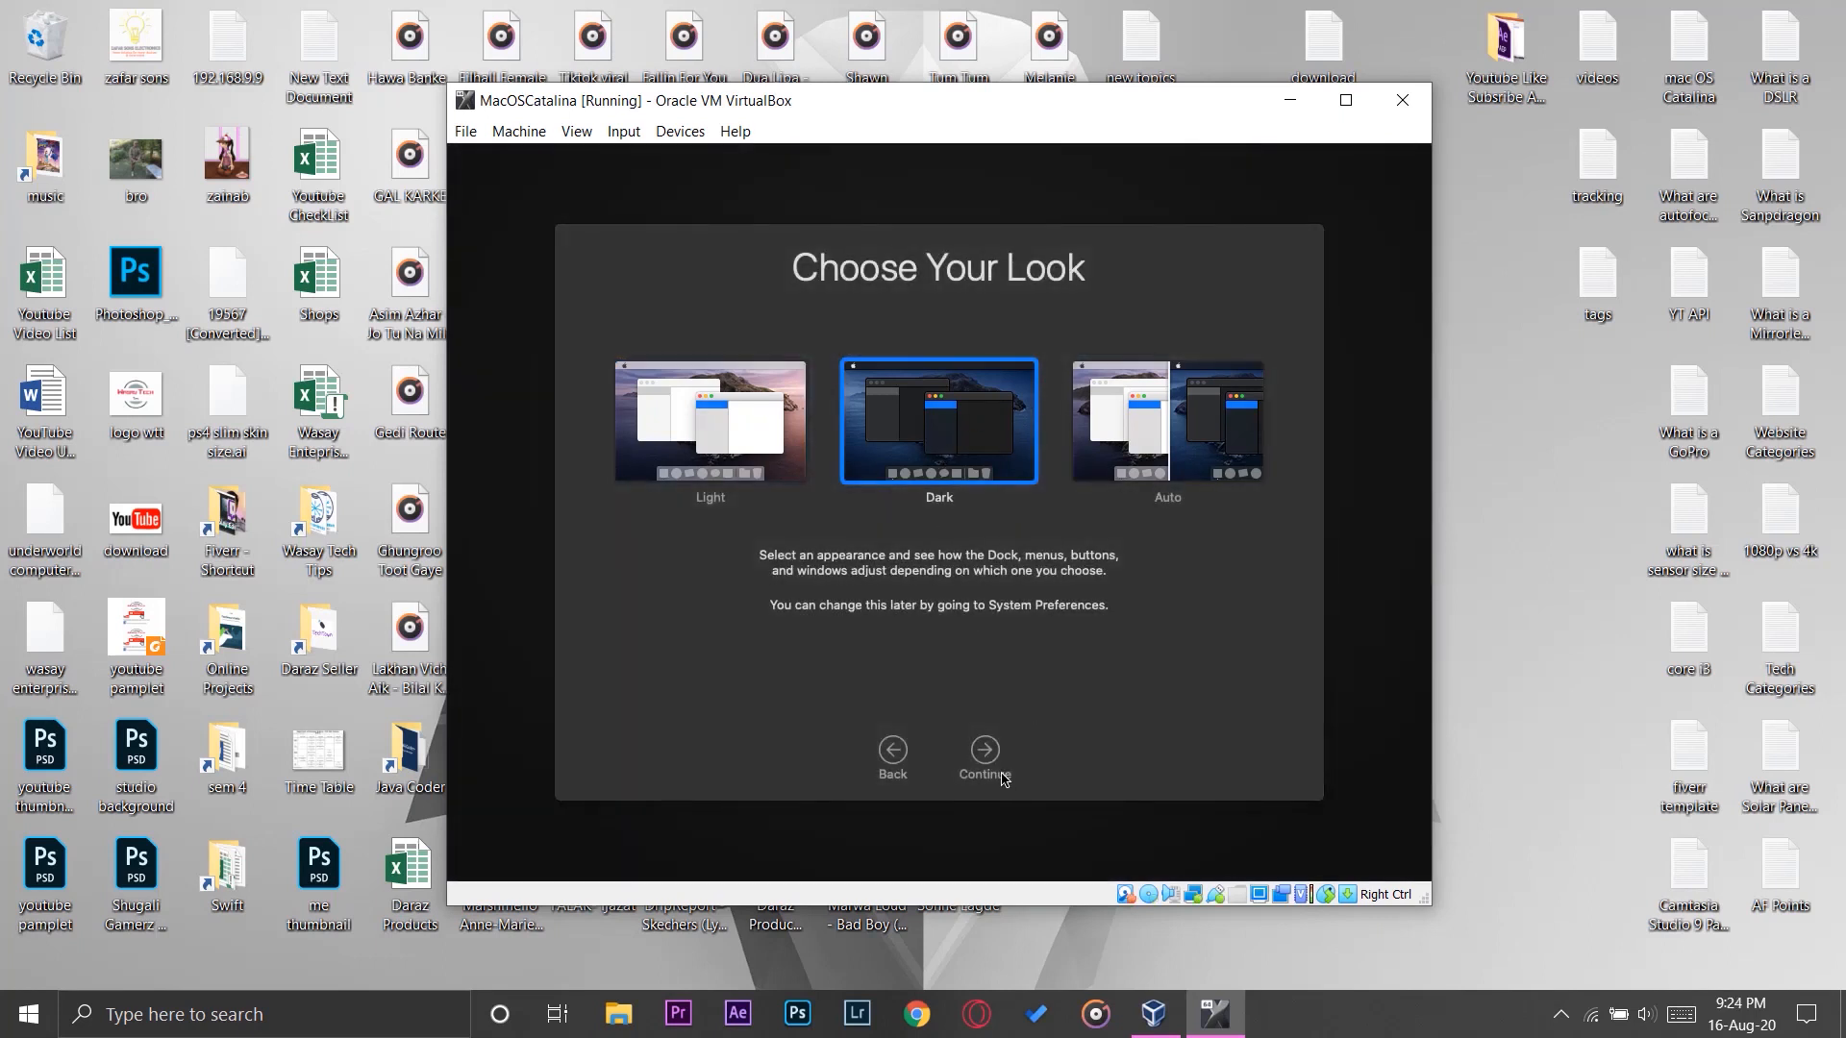
left_click(989, 756)
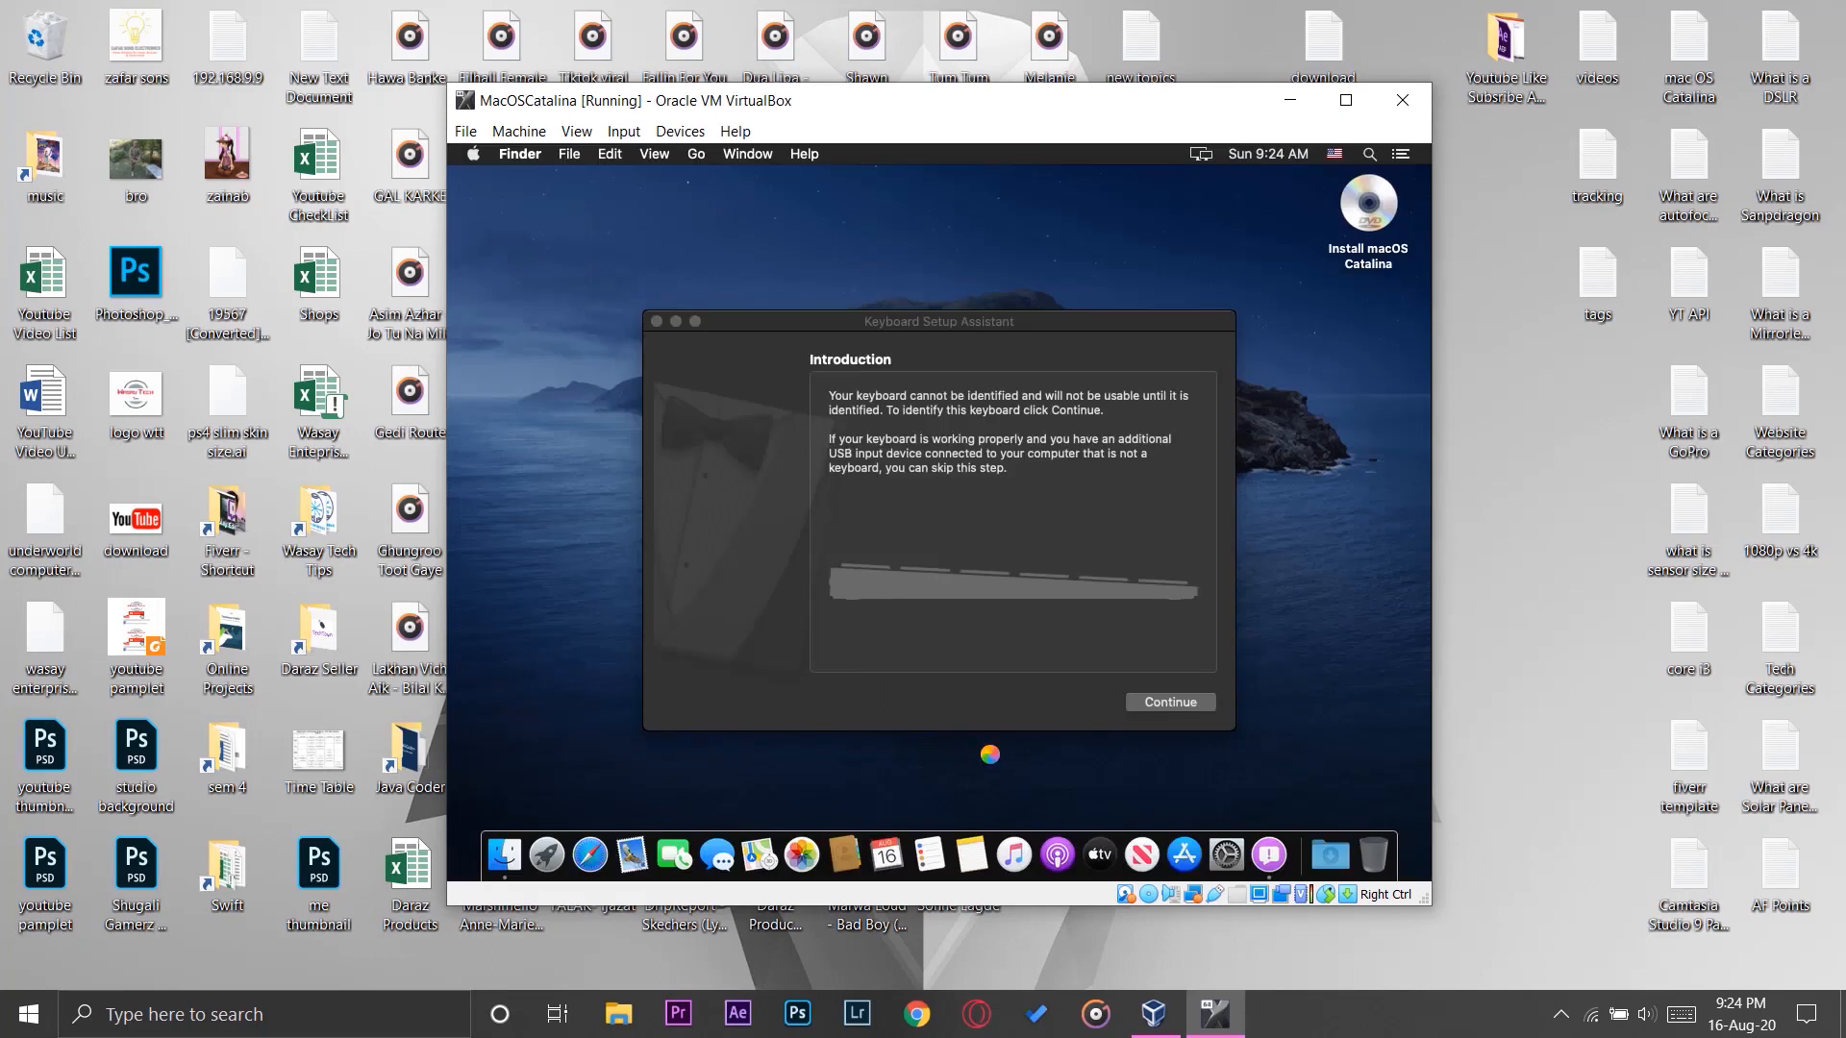
- Identify the keyboard in Keyboard Setup Assistant and accept the ANSI (United States and others) type
left_click(1197, 709)
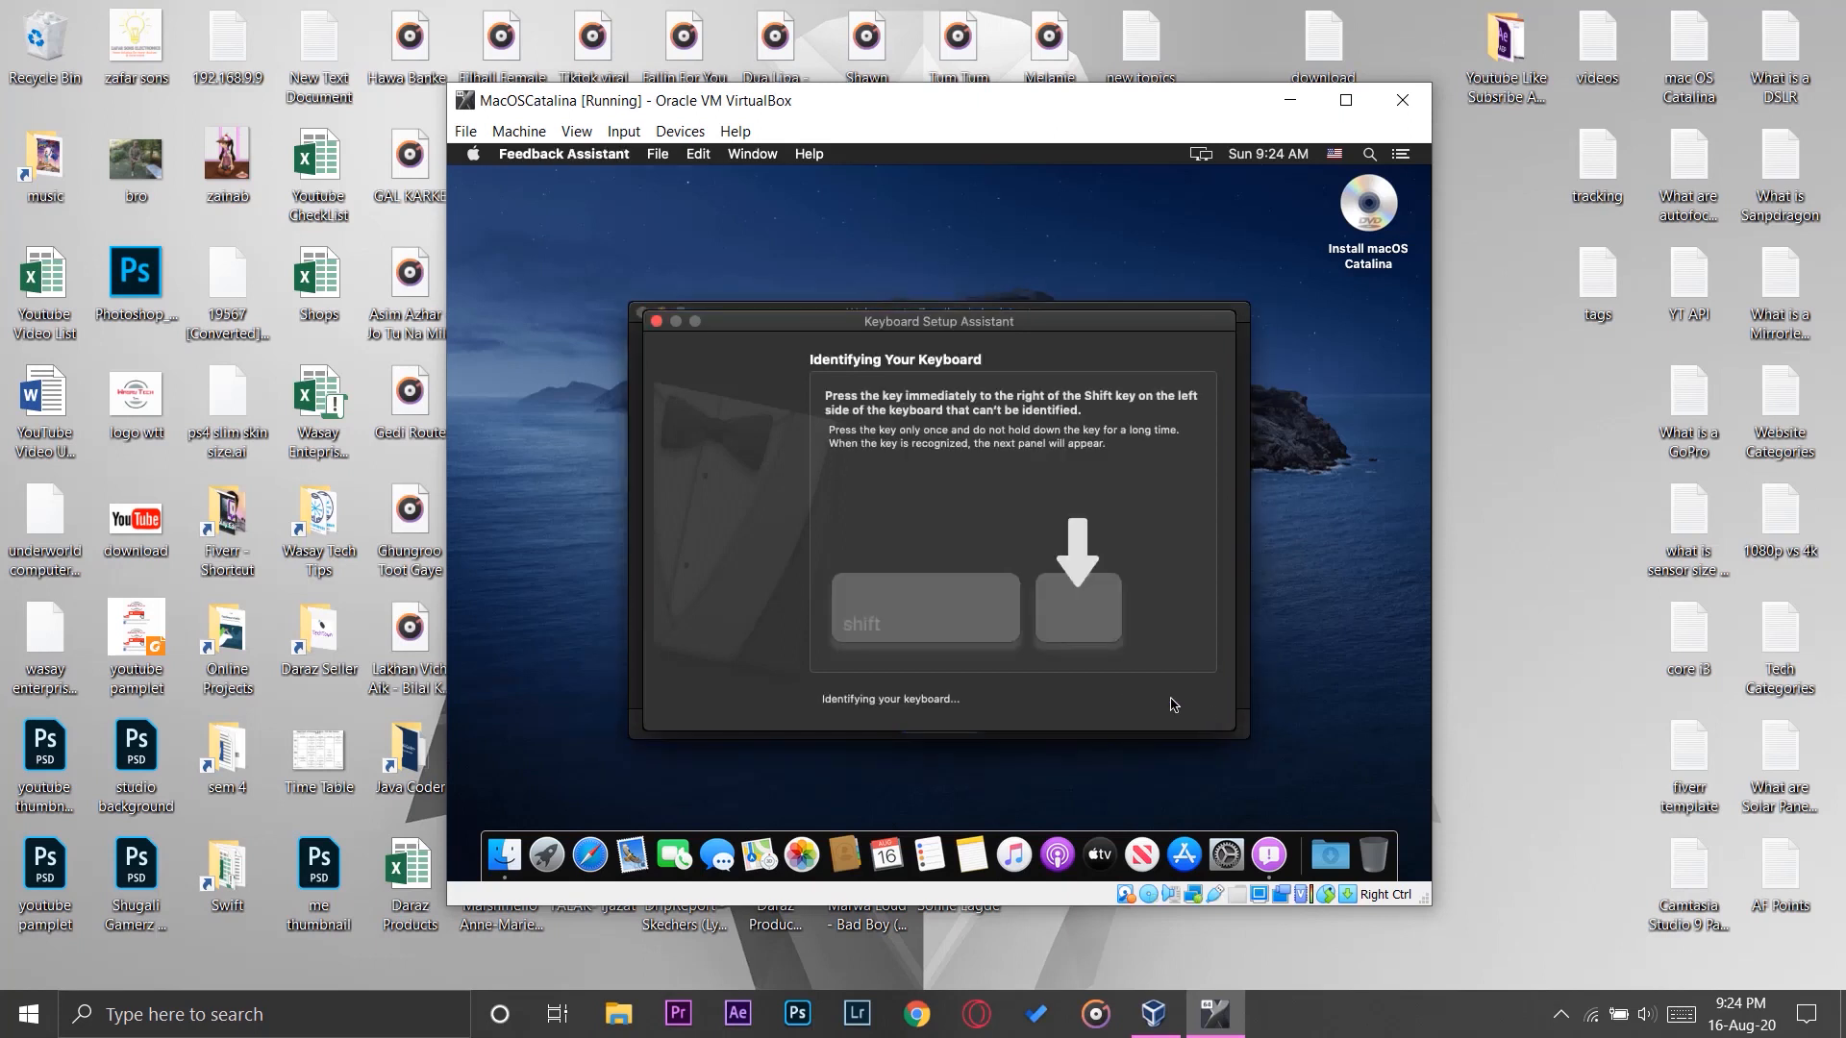
key("z")
key("slash")
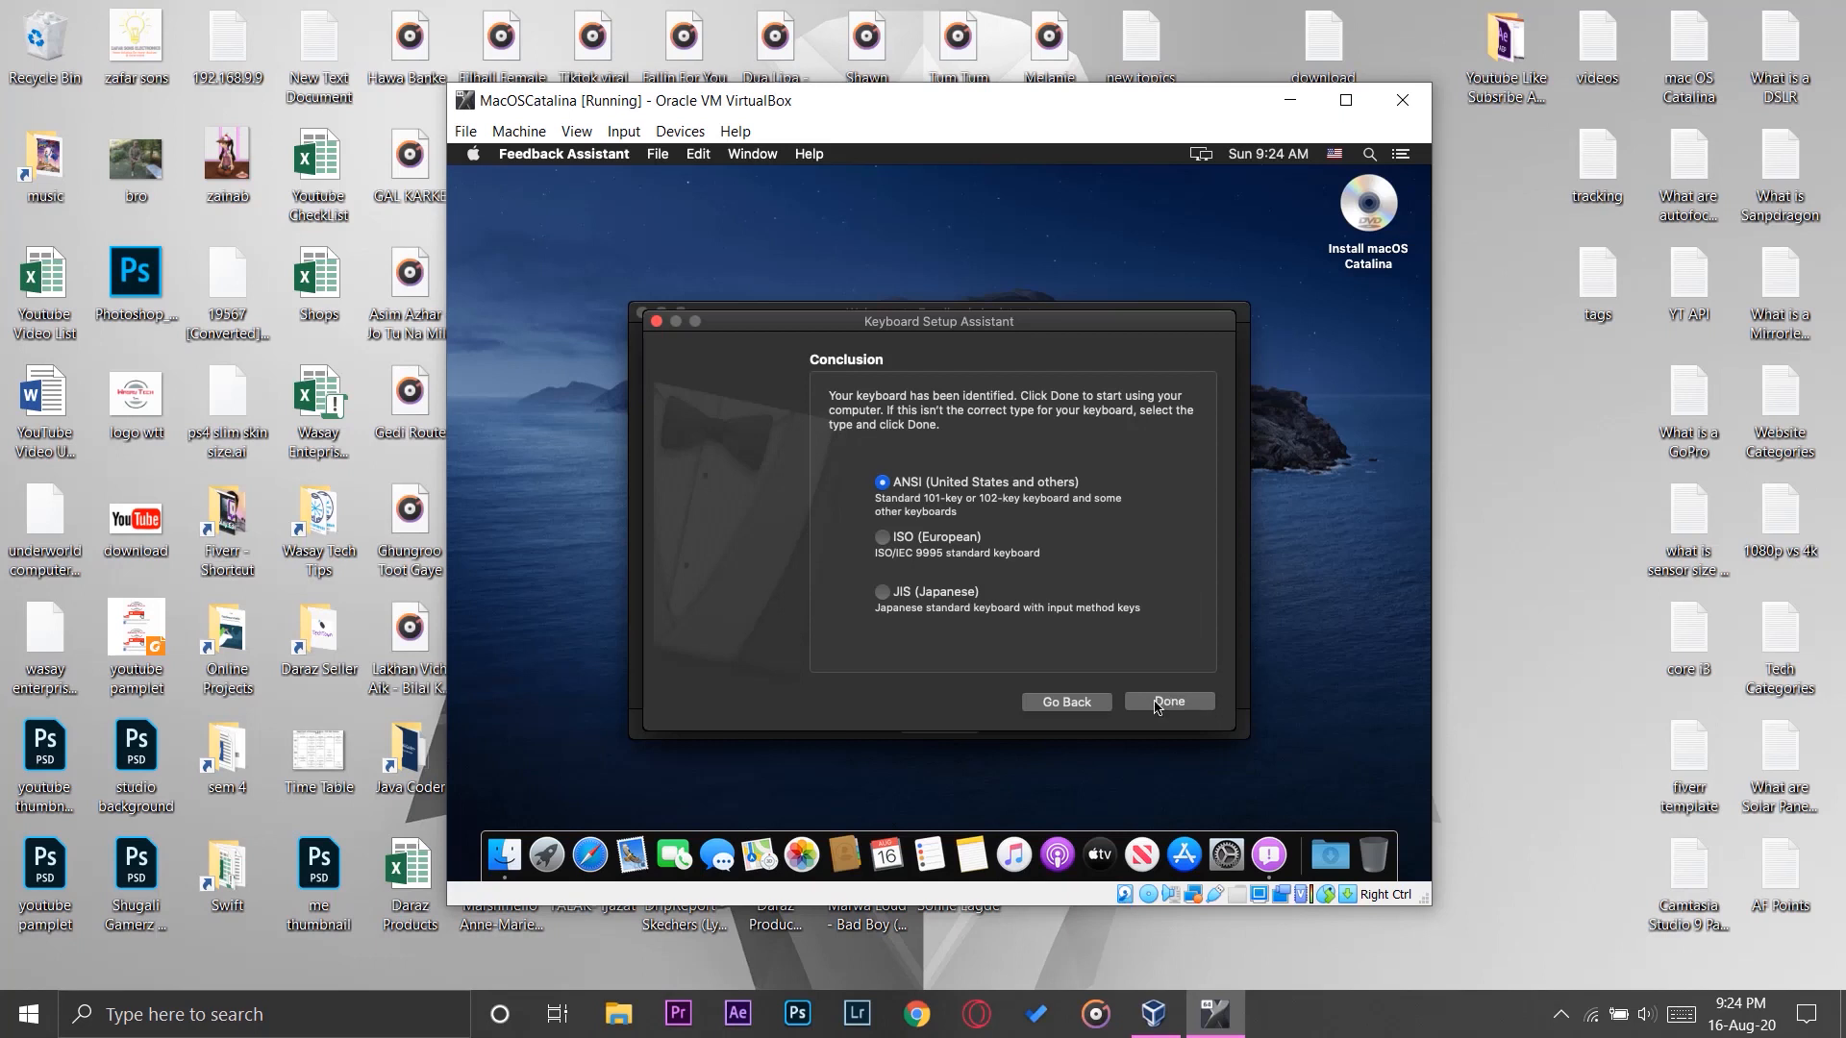
left_click(1175, 712)
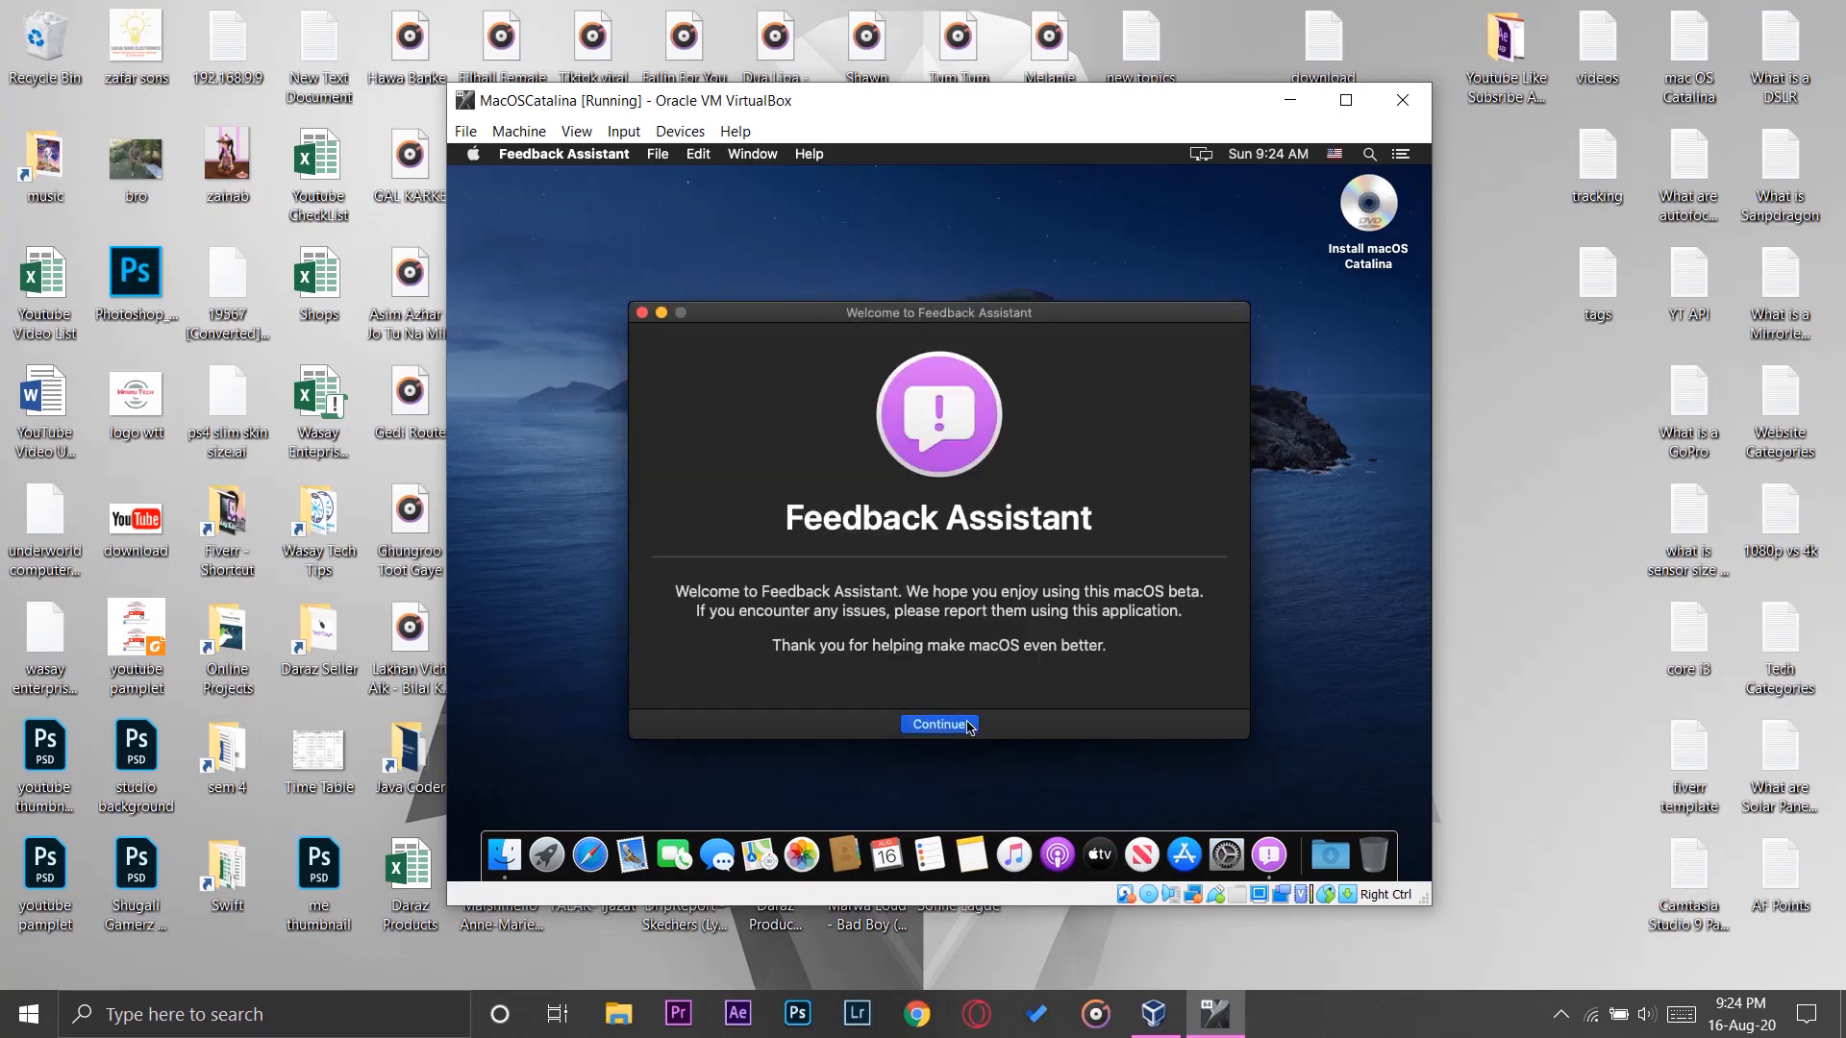
- Close the Feedback Assistant welcome window and eject the "Install macOS Catalina" disc from the desktop
left_click(642, 313)
left_click(1386, 199)
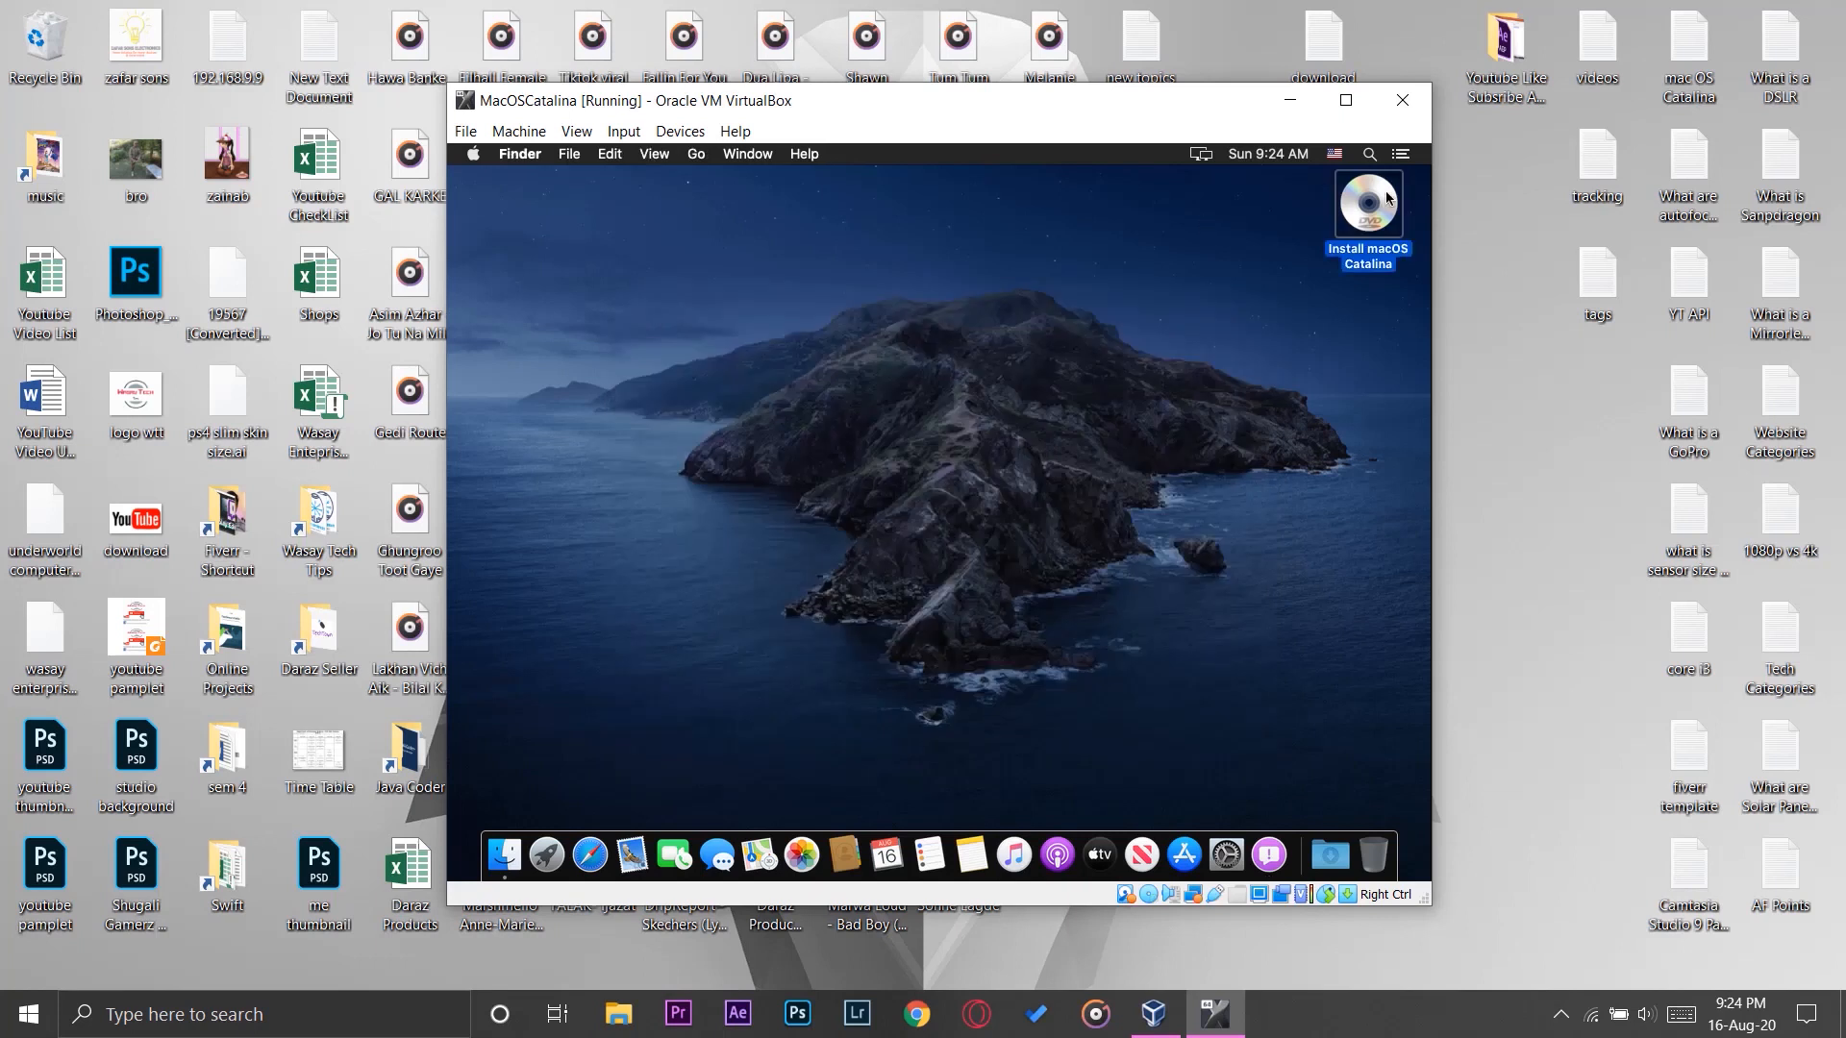
right_click(1386, 196)
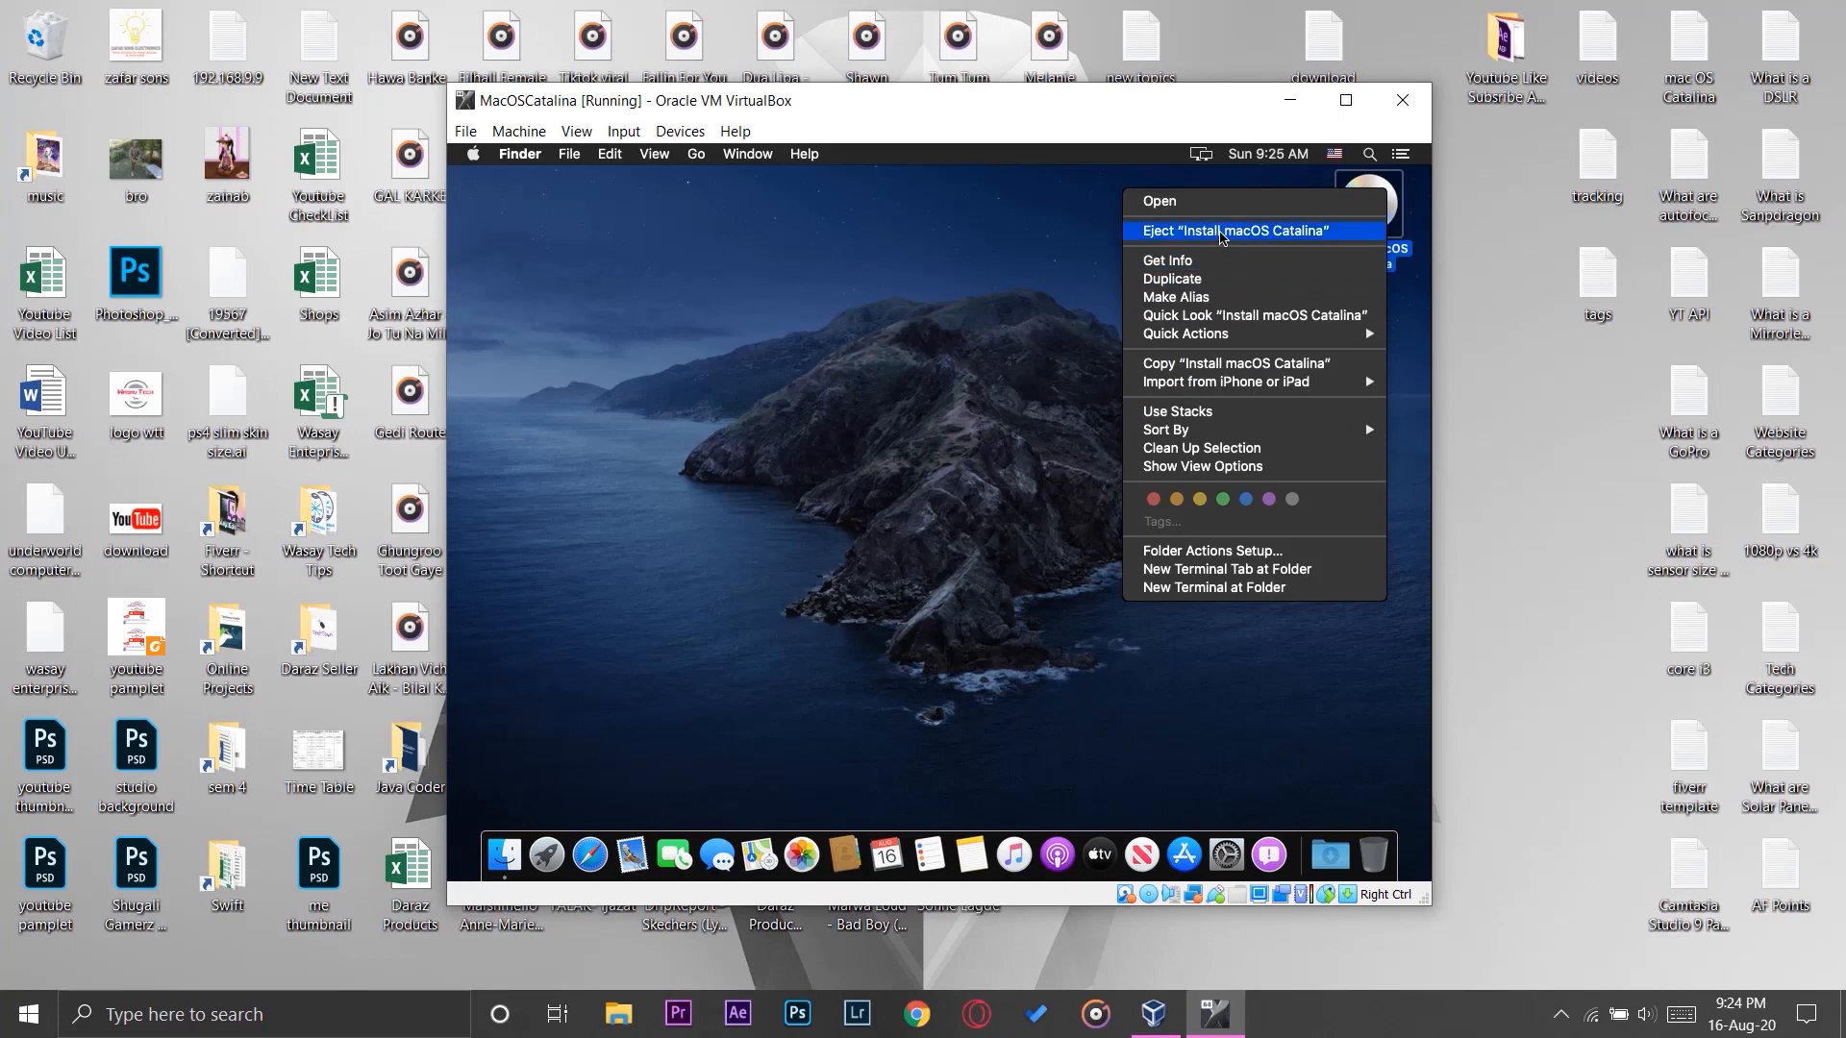
left_click(1220, 238)
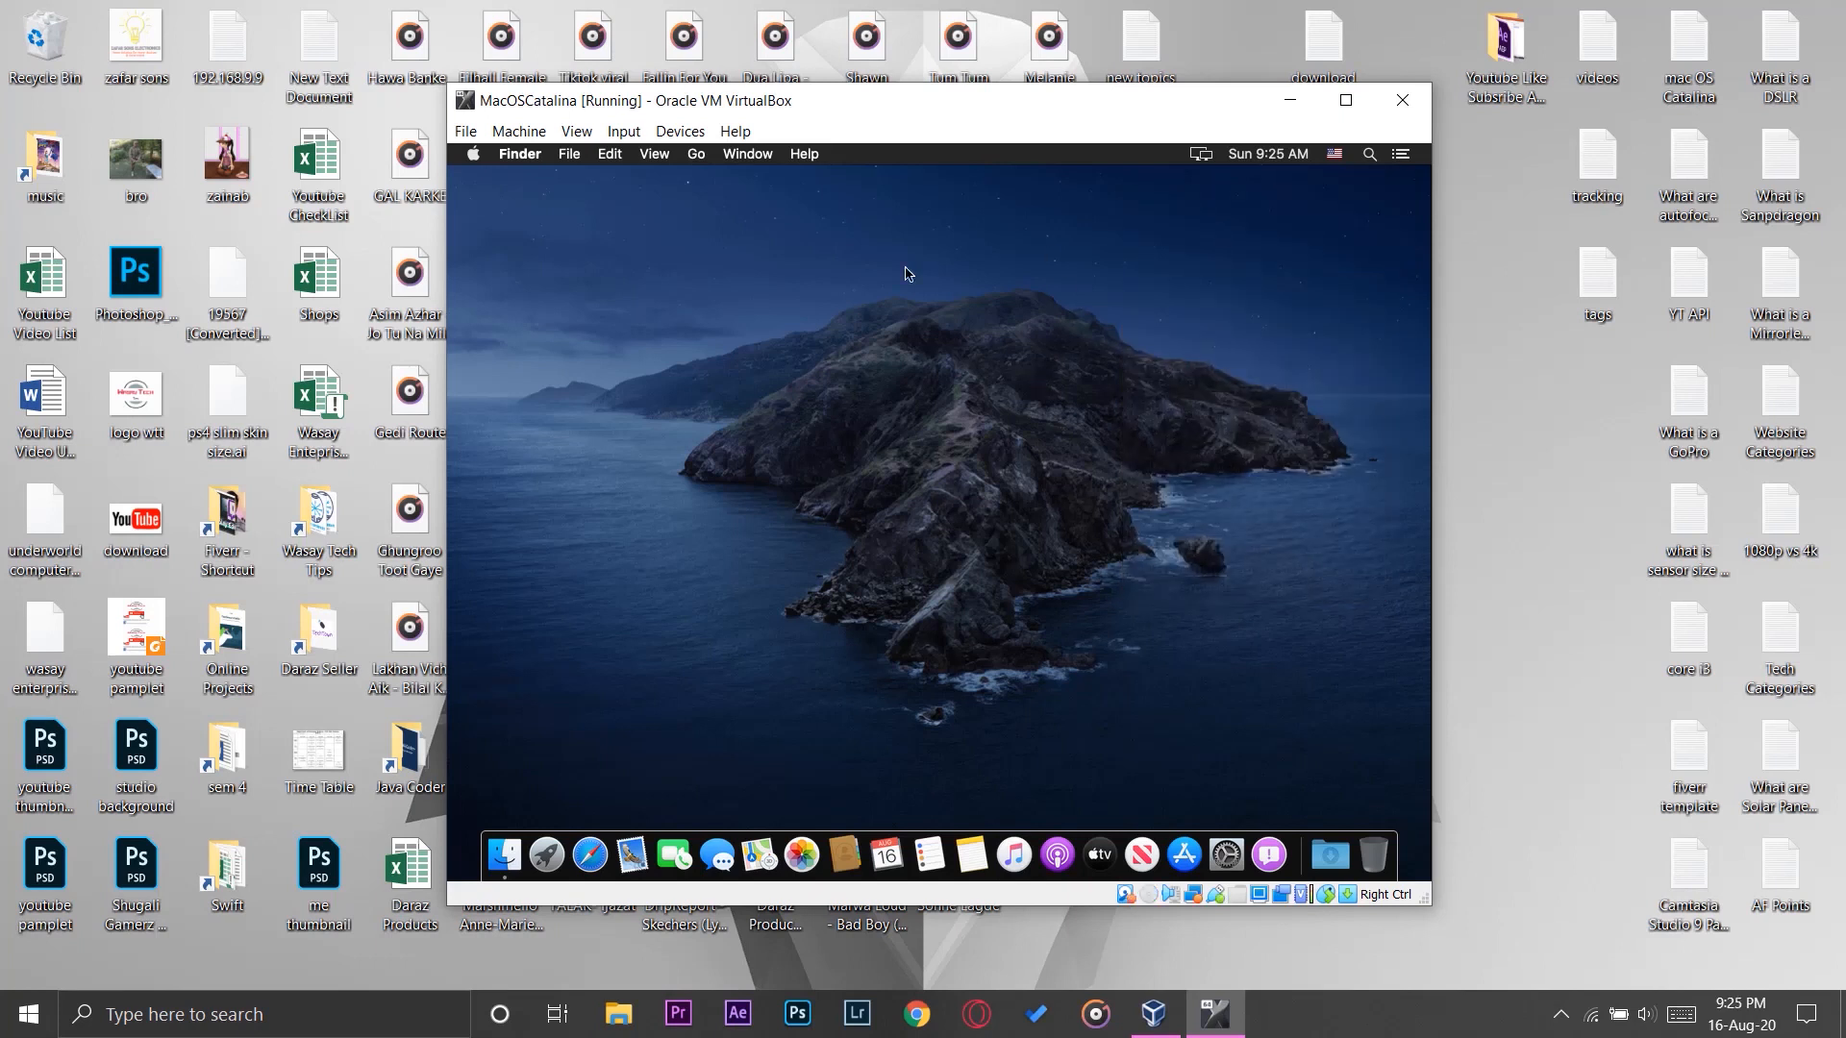